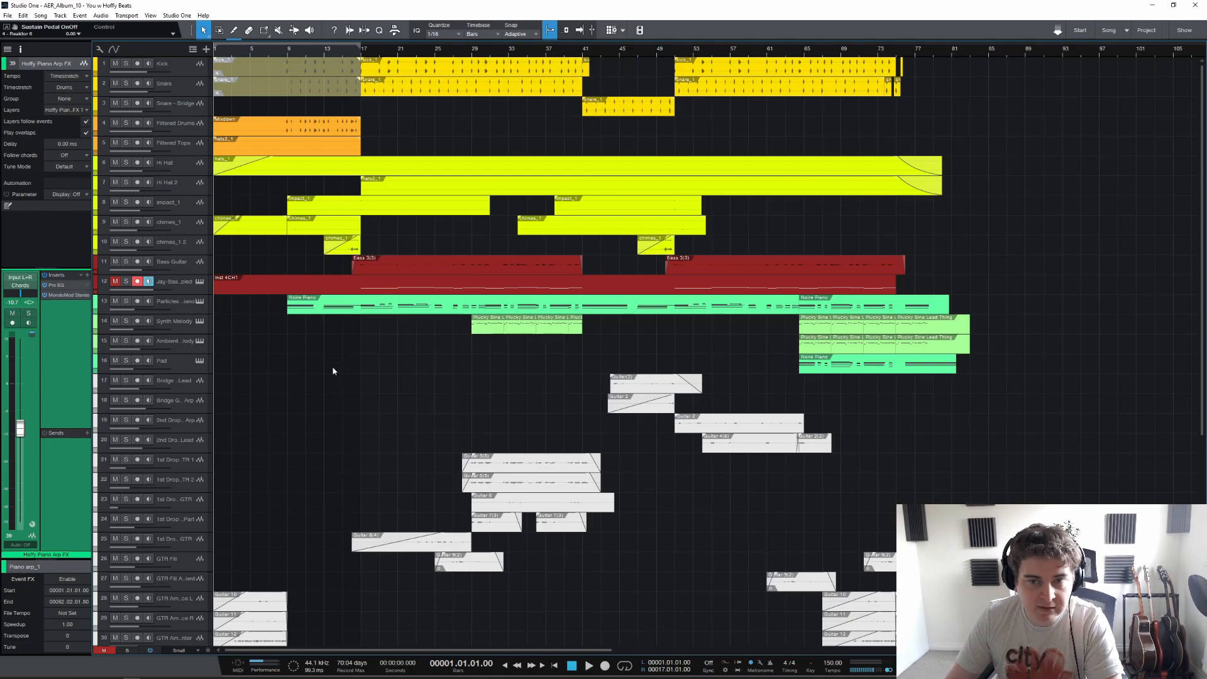
Step: Play the opening bars of the full arrangement with the piano tracks at the end of the track list in view
{"action": "scroll", "coordinate": [333, 372], "scroll_direction": "down", "scroll_amount": 5}
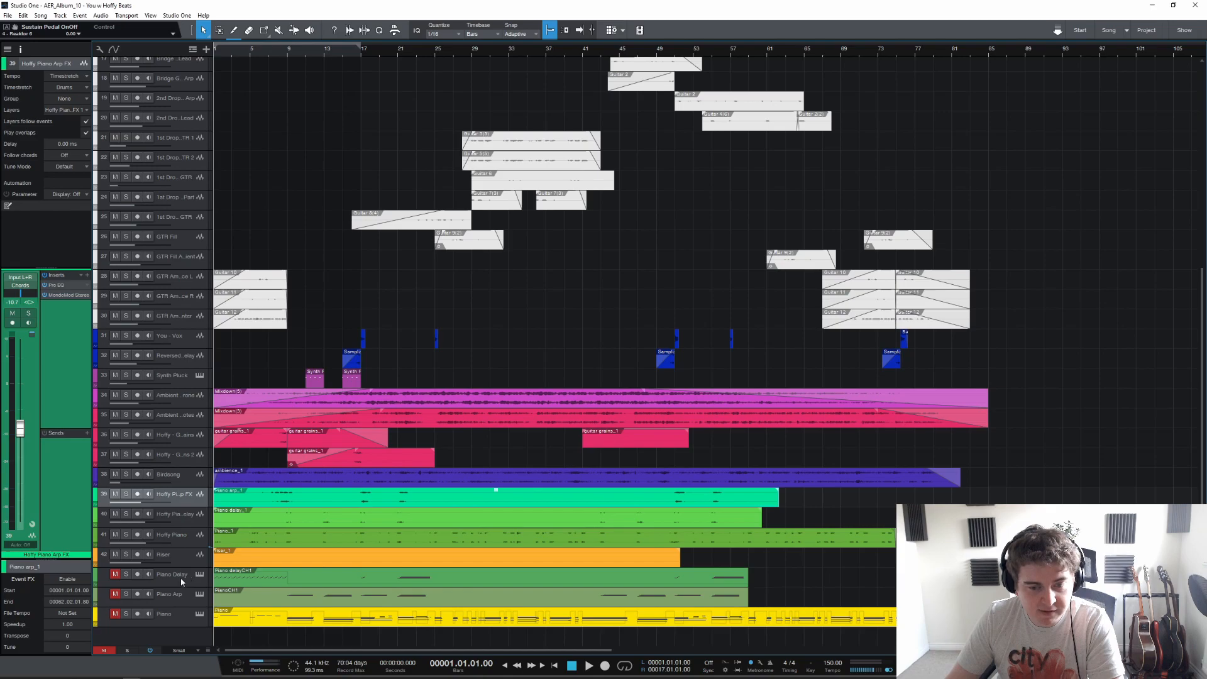
{"action": "left_click", "coordinate": [334, 585]}
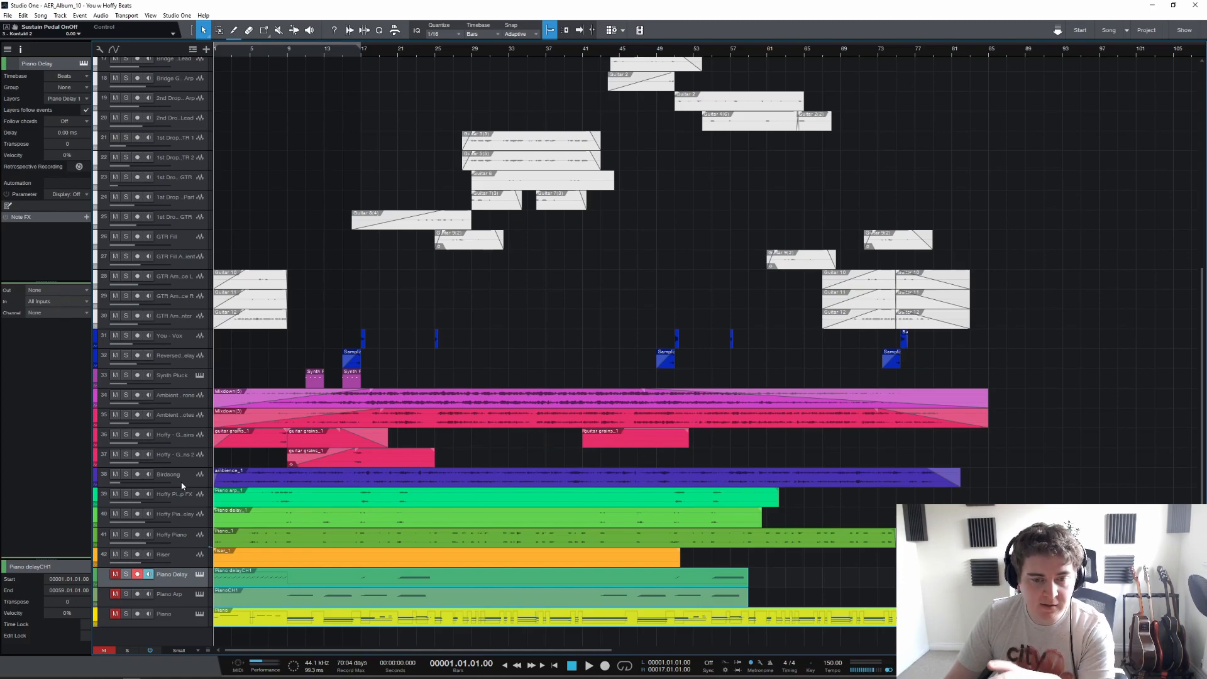
{"action": "key", "text": "space"}
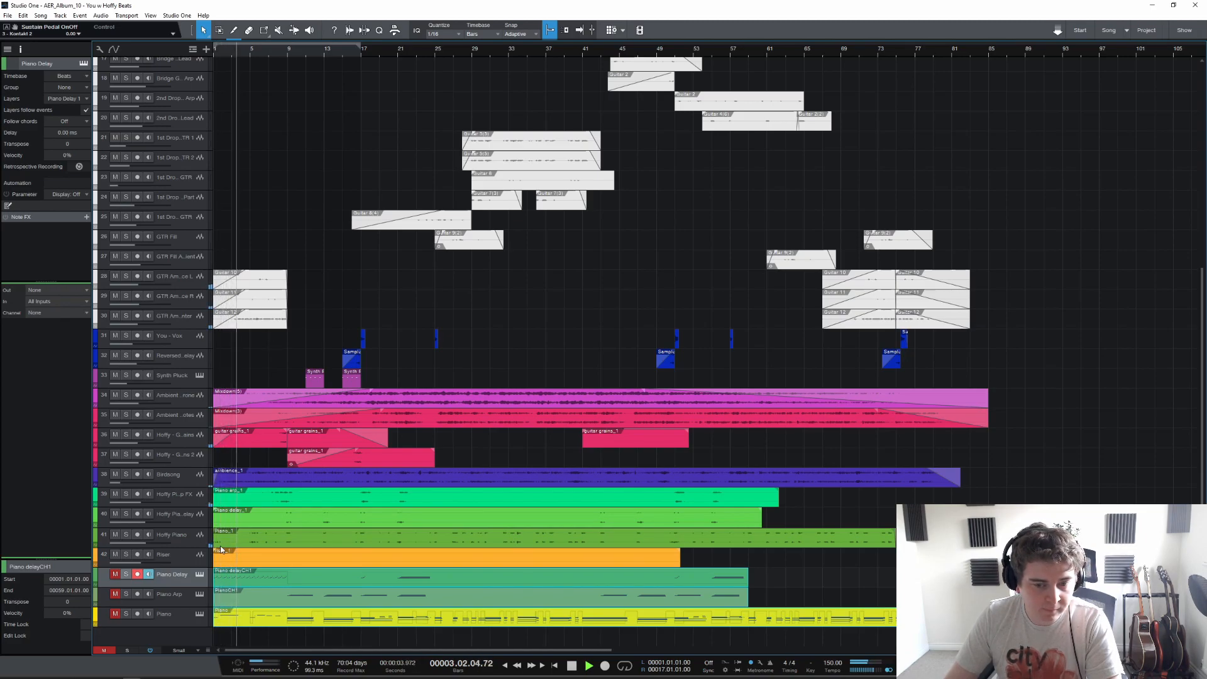
{"action": "key", "text": "space"}
Step: Solo the Hoffy Piano track and listen to its opening bars
{"action": "left_click", "coordinate": [183, 535]}
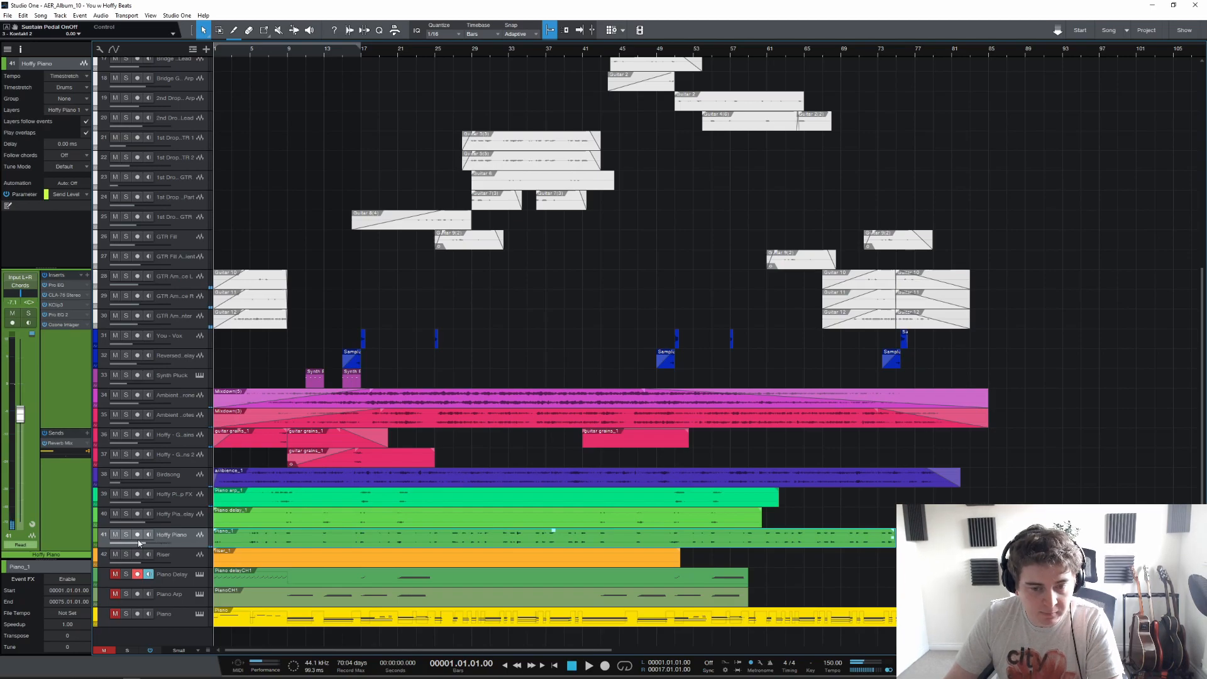
{"action": "left_click", "coordinate": [126, 536]}
{"action": "key", "text": "space"}
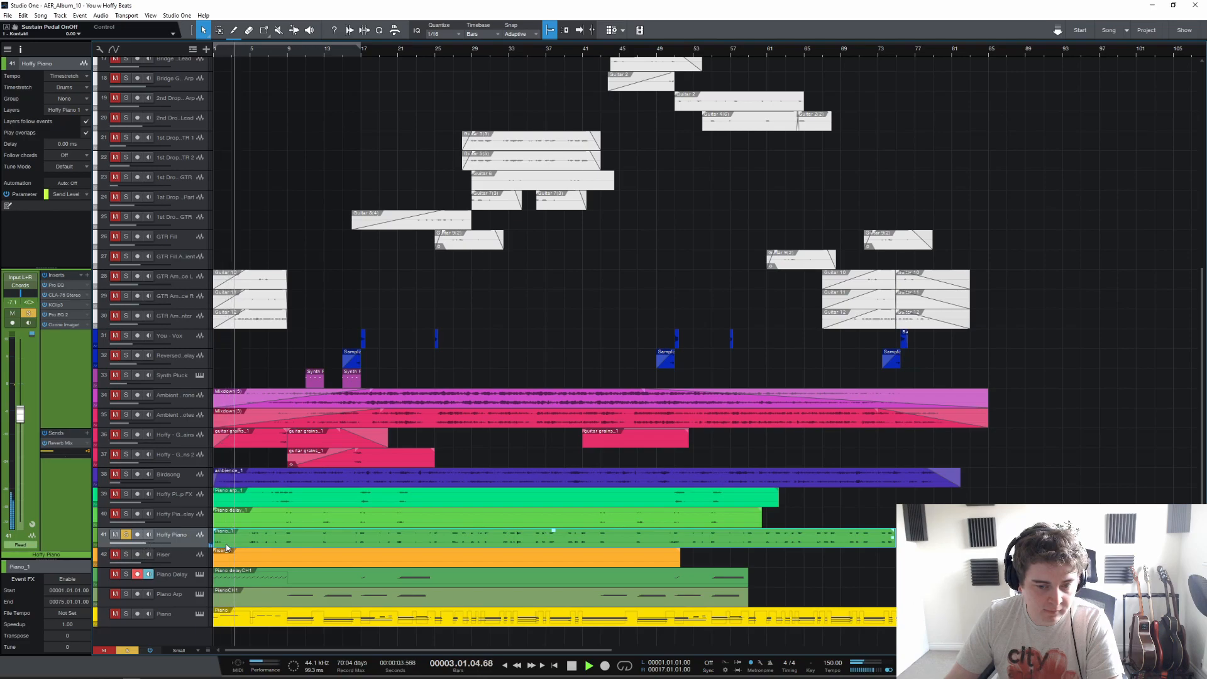
{"action": "key", "text": "space"}
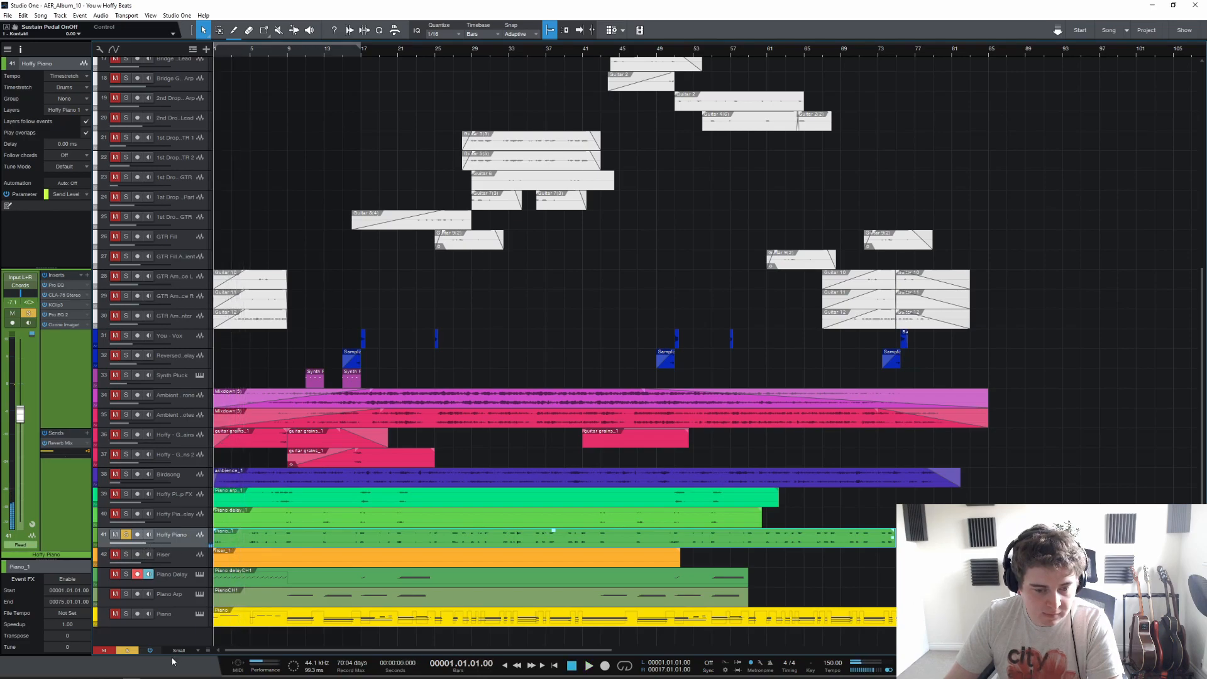
Step: Set the track height in the arrangement to Normal
{"action": "left_click", "coordinate": [178, 650]}
{"action": "left_click", "coordinate": [182, 606]}
{"action": "scroll", "coordinate": [237, 518], "scroll_direction": "down", "scroll_amount": 1}
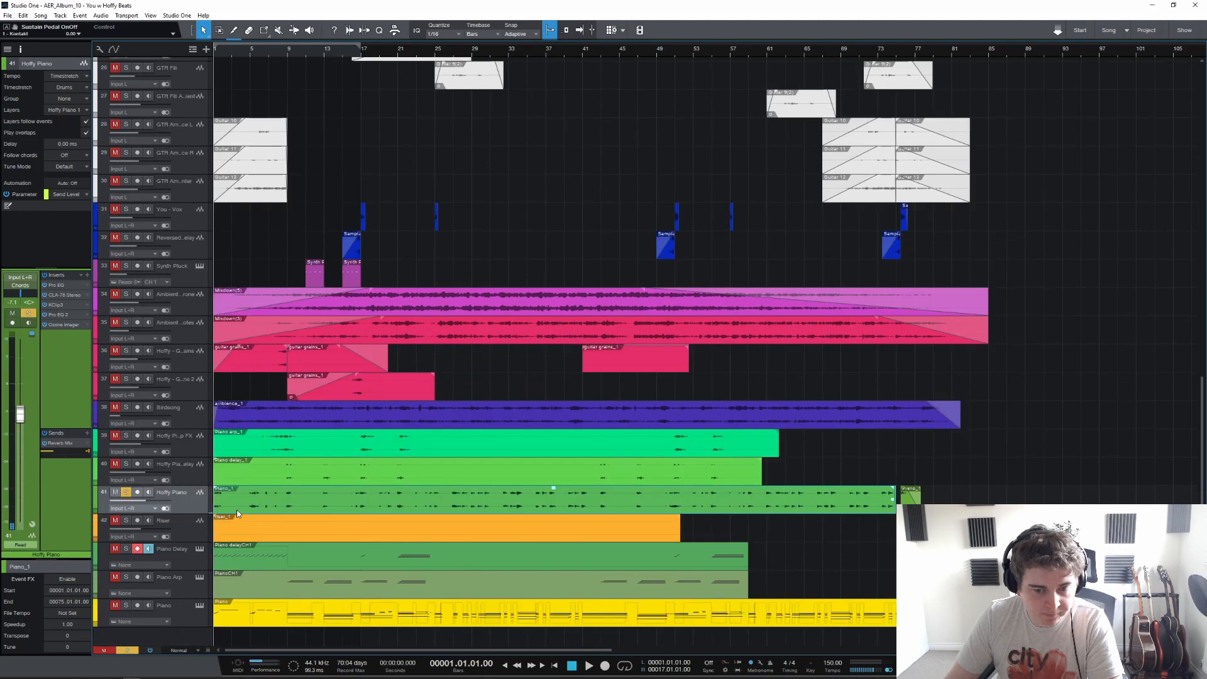
Step: Listen to the soloed Hoffy Piano track from the start and from around bar 5
{"action": "key", "text": "space"}
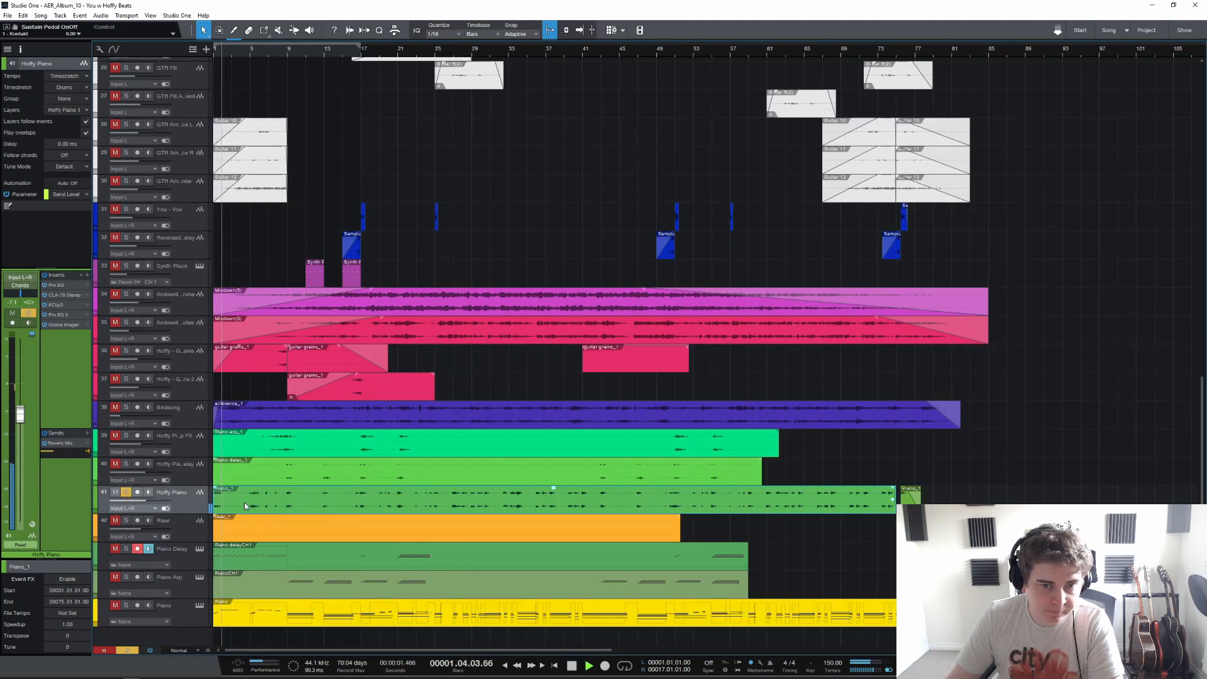
{"action": "key", "text": "space"}
{"action": "scroll", "coordinate": [242, 57], "scroll_direction": "up", "scroll_amount": 3}
{"action": "left_click", "coordinate": [268, 52]}
{"action": "key", "text": "space"}
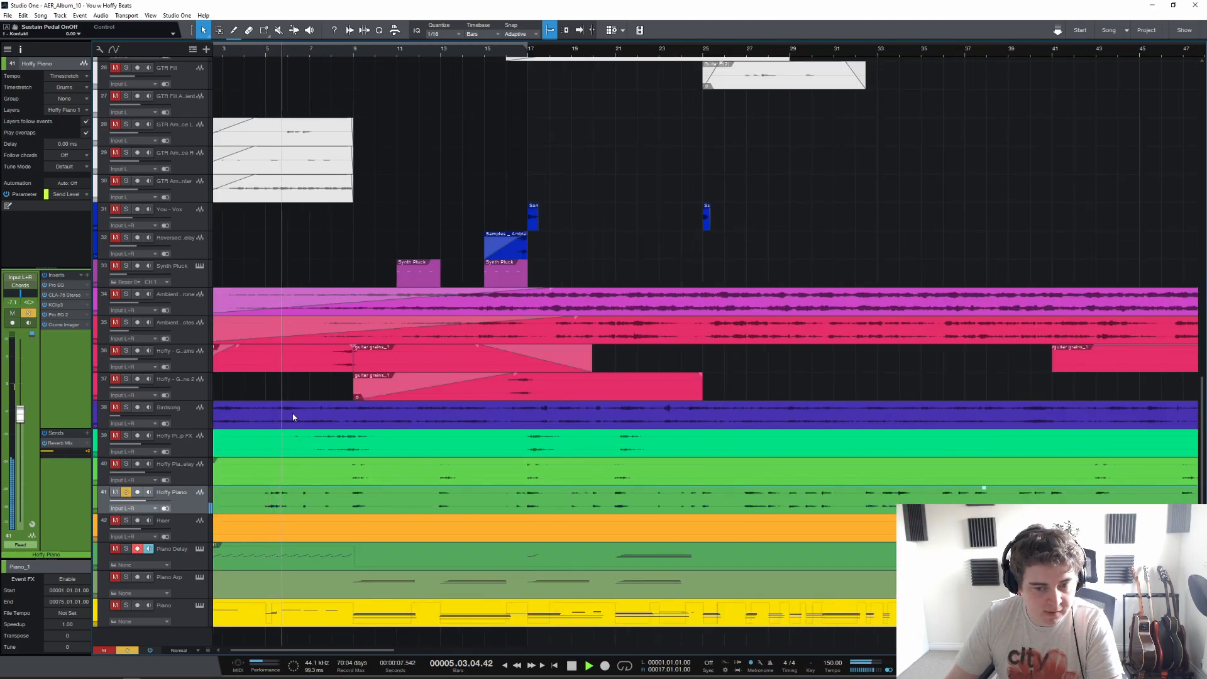
{"action": "left_click_drag", "start_coordinate": [312, 651], "coordinate": [237, 661]}
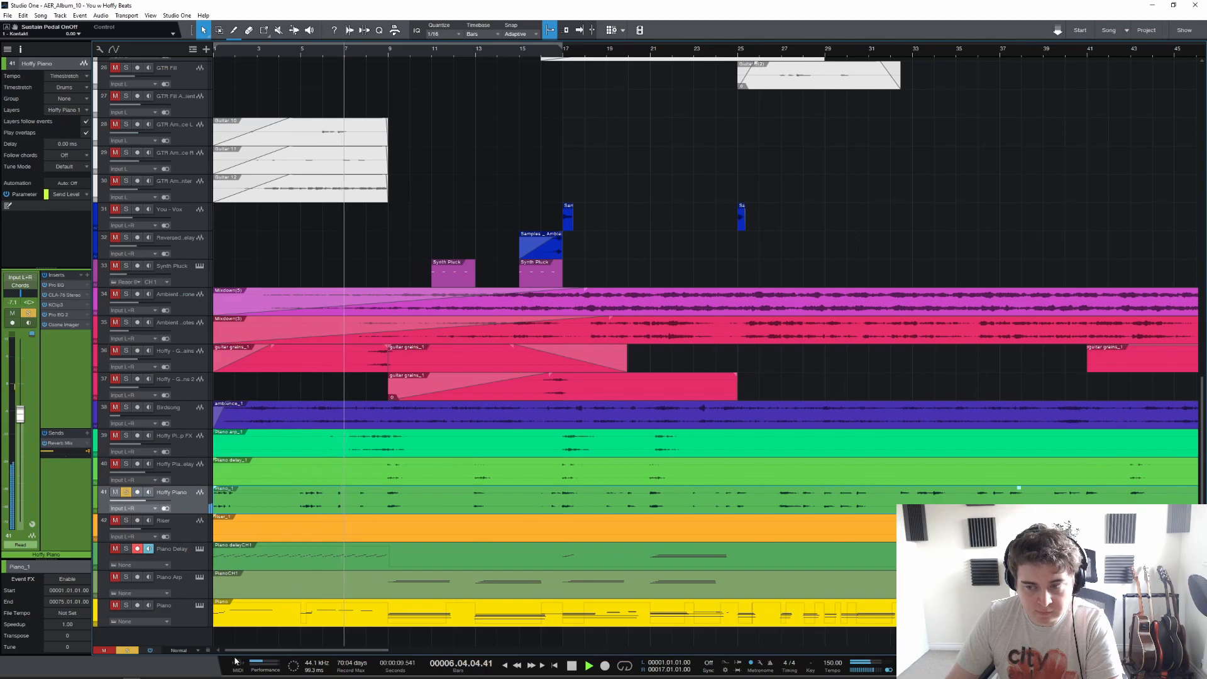
{"action": "scroll", "coordinate": [371, 53], "scroll_direction": "down", "scroll_amount": 4}
{"action": "key", "text": "space"}
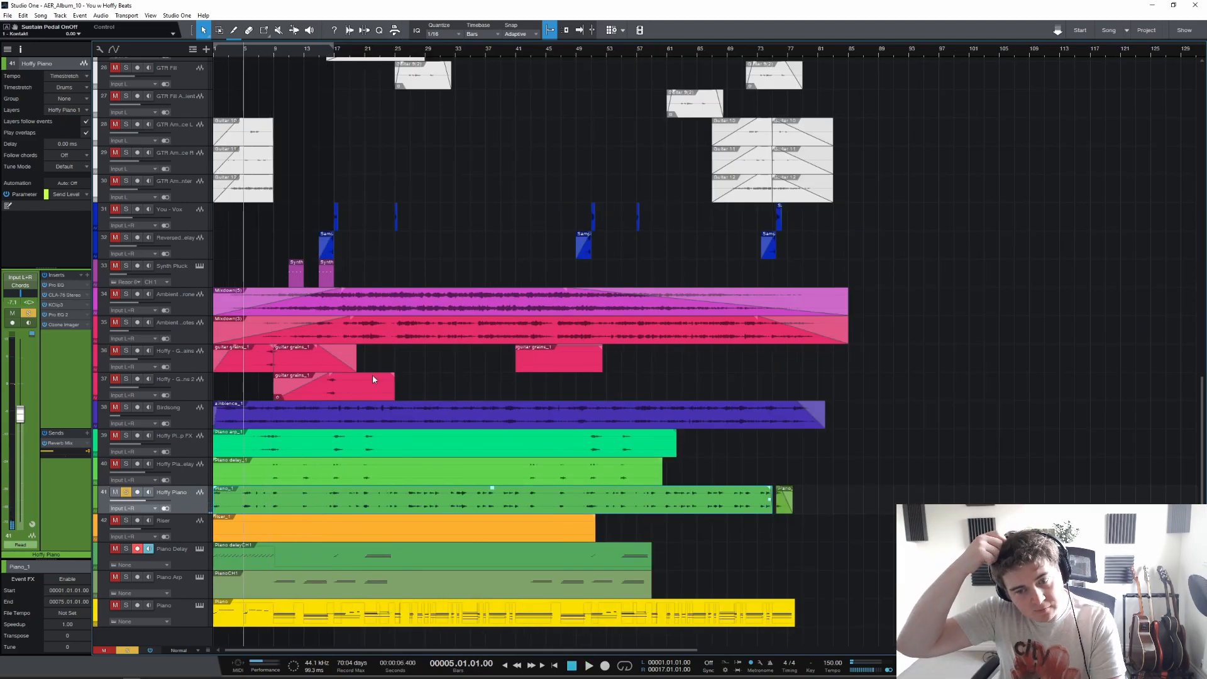
Step: Listen to the soloed Hoffy Piano track from around bars 17 and 21, and return to the song start
{"action": "left_click", "coordinate": [342, 52]}
{"action": "key", "text": "space"}
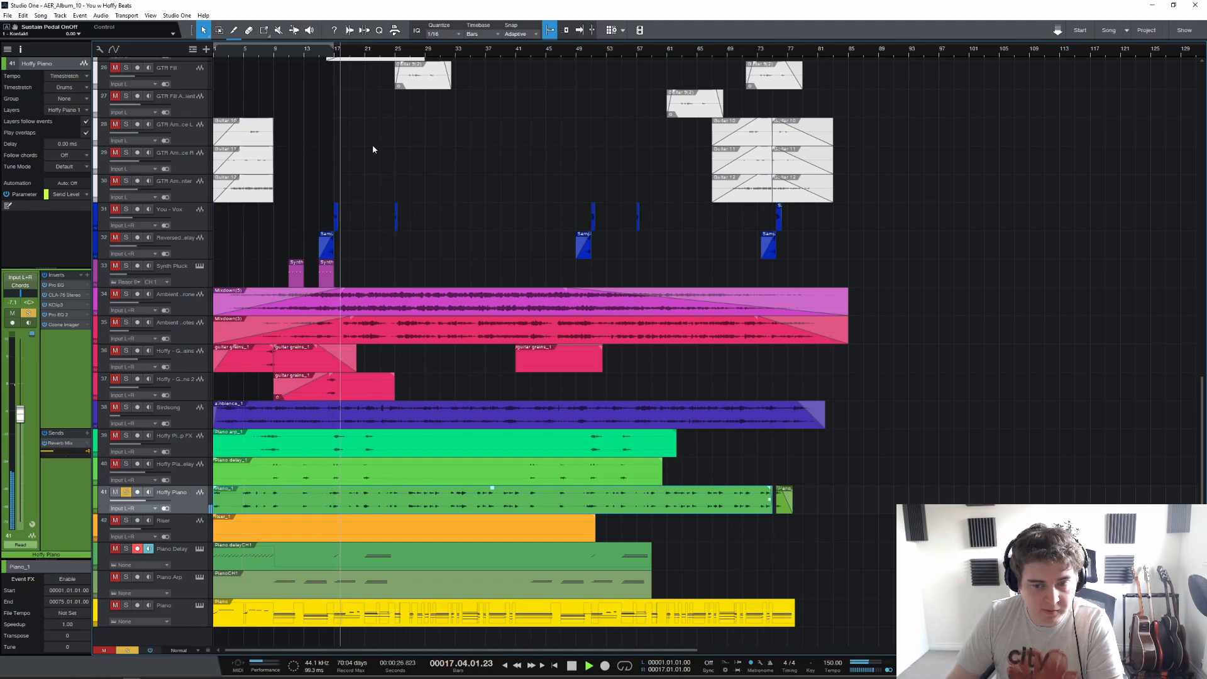
{"action": "left_click", "coordinate": [364, 52]}
{"action": "key", "text": "space"}
{"action": "left_click", "coordinate": [570, 665]}
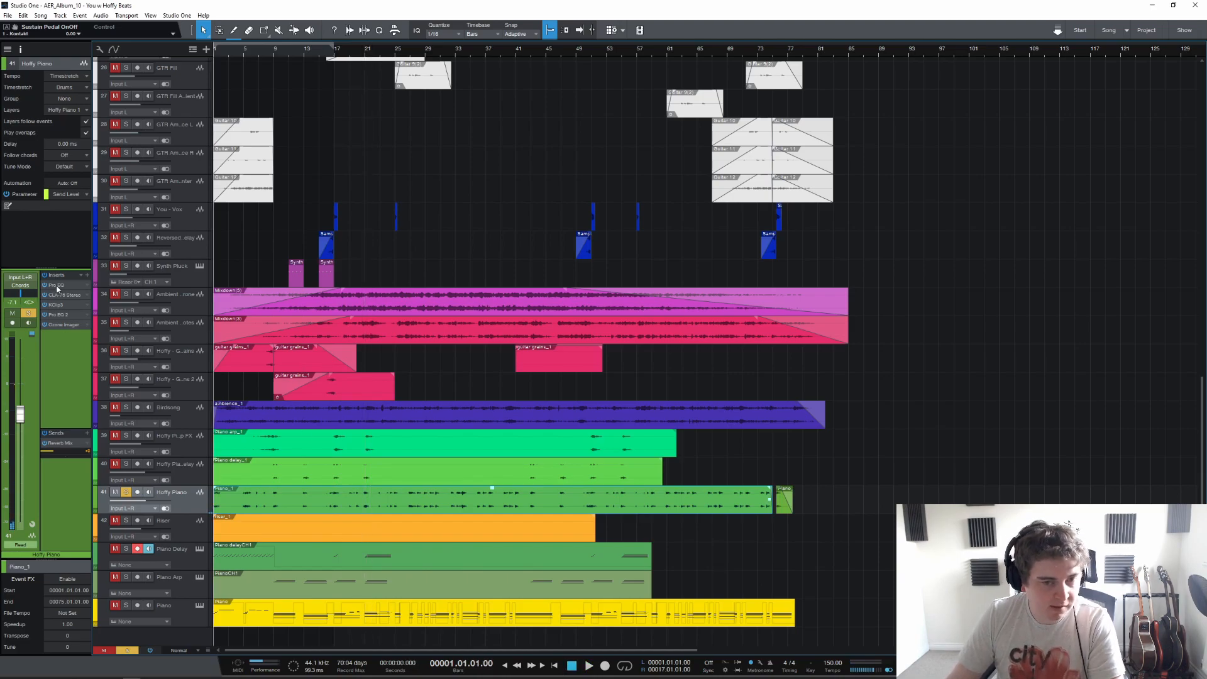
Step: Inspect the first Pro EQ and the CLA-76 compressor on the Hoffy Piano track while auditioning it
{"action": "left_click", "coordinate": [56, 286]}
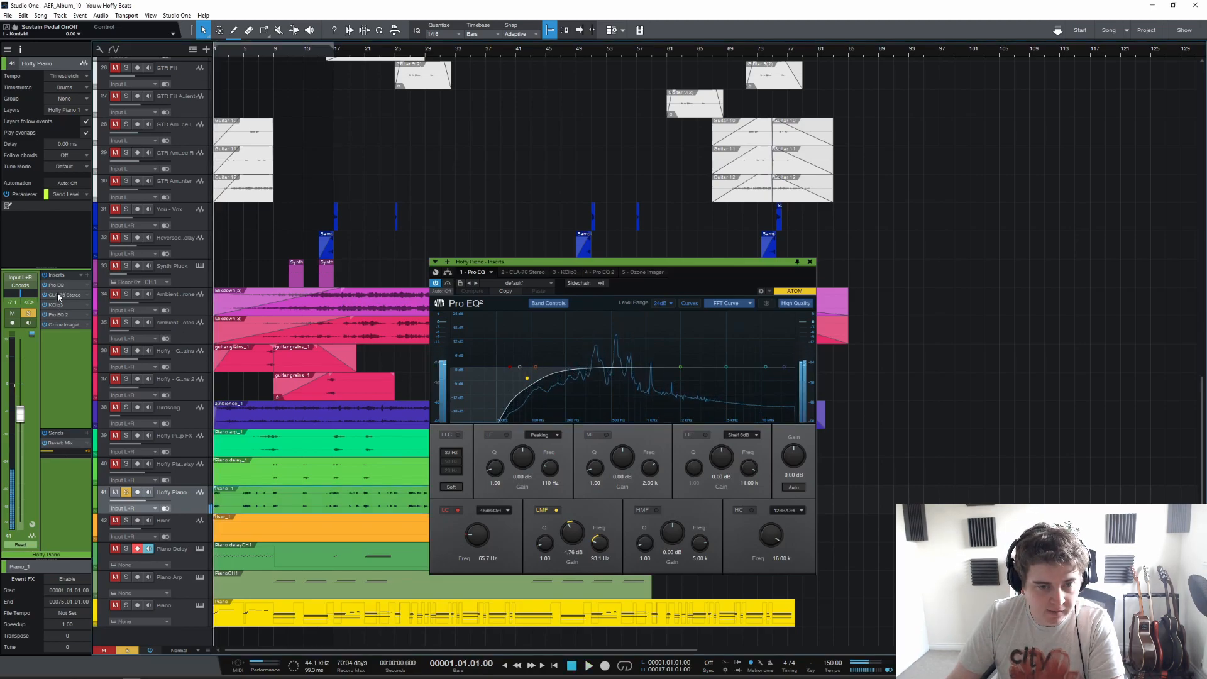
{"action": "left_click", "coordinate": [521, 272]}
{"action": "key", "text": "space"}
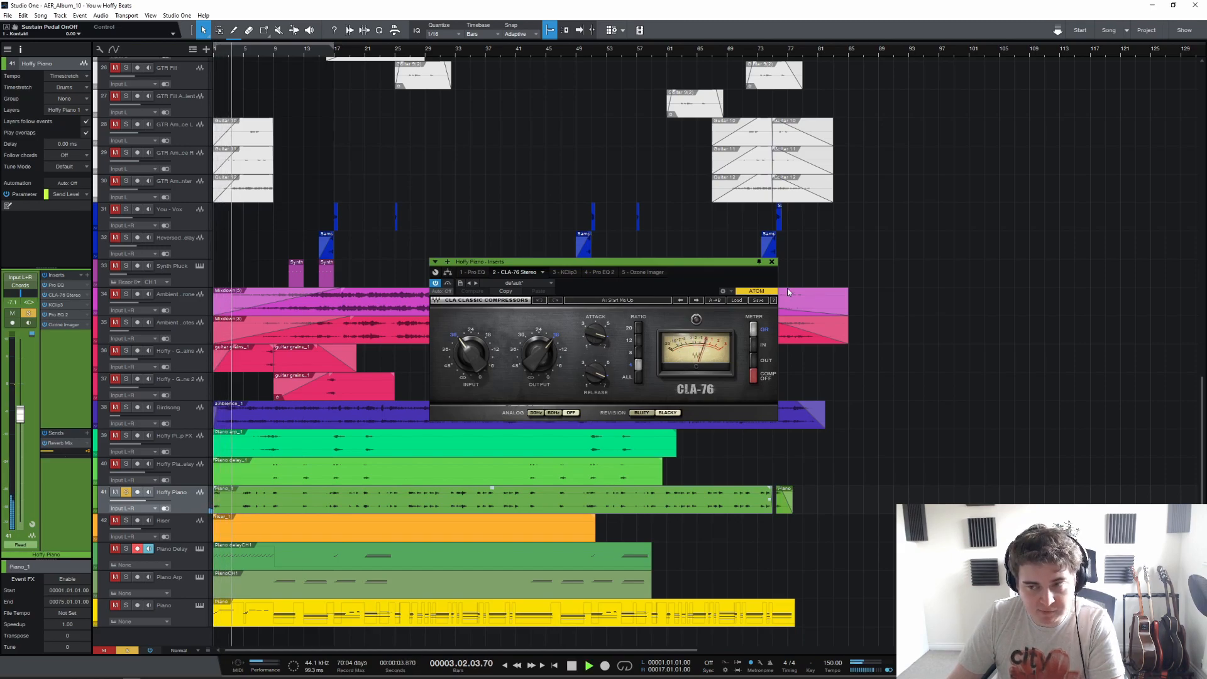
{"action": "left_click", "coordinate": [772, 261]}
{"action": "key", "text": "space"}
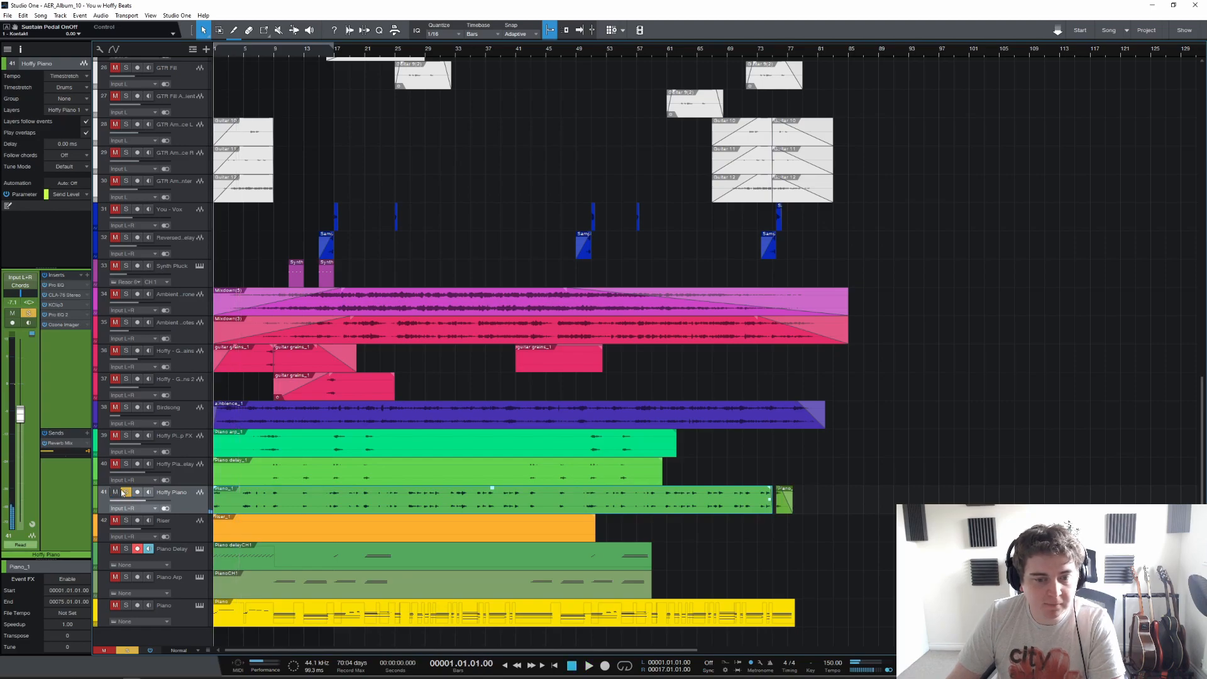
Step: Inspect the KClip 3 clipper on the Hoffy Piano track and turn off the track's solo
{"action": "left_click", "coordinate": [65, 307]}
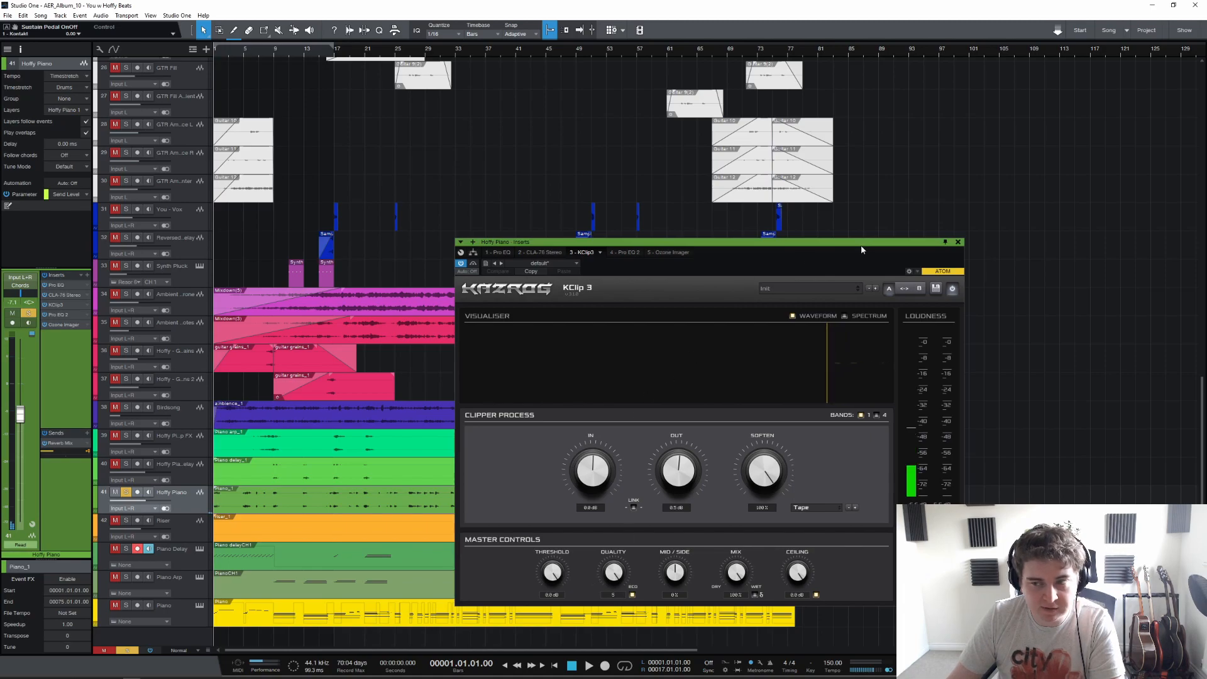
{"action": "left_click", "coordinate": [957, 242]}
{"action": "left_click", "coordinate": [126, 496]}
Step: Listen to the Hoffy Piano in the context of the full mix from the song start
{"action": "key", "text": "space"}
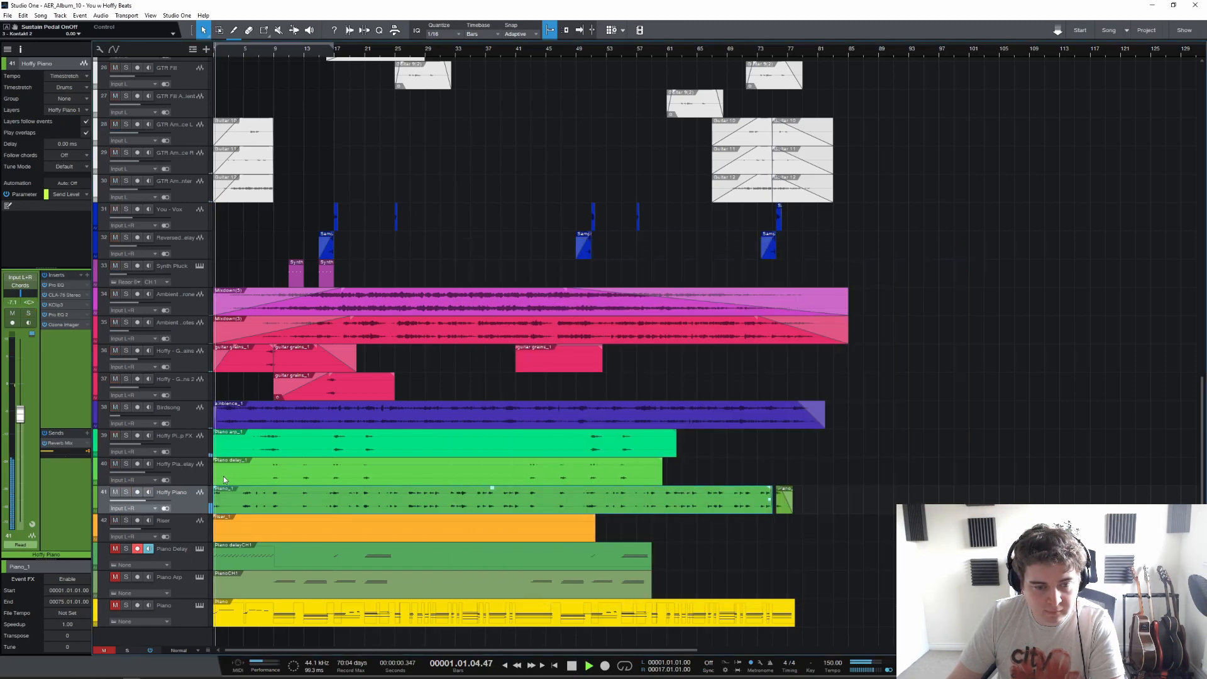
{"action": "scroll", "coordinate": [227, 475], "scroll_direction": "up", "scroll_amount": 5}
{"action": "scroll", "coordinate": [233, 474], "scroll_direction": "down", "scroll_amount": 5}
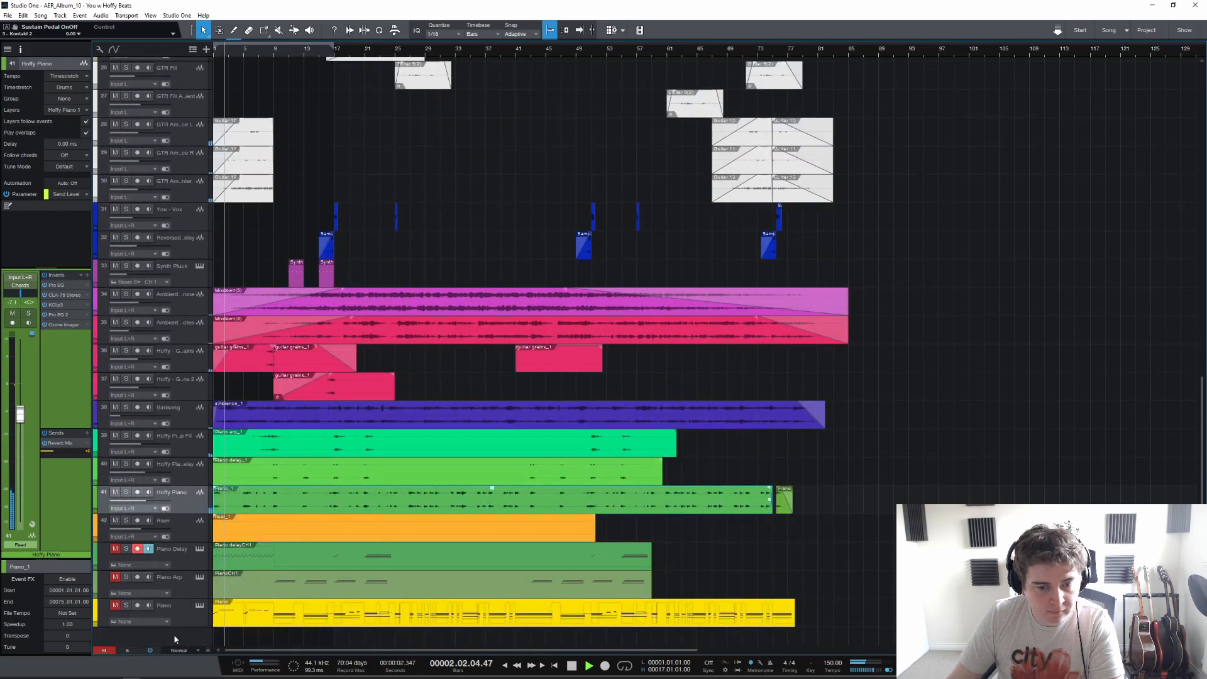
{"action": "key", "text": "space"}
Step: Inspect the second Pro EQ on the Hoffy Piano track during playback, and close it
{"action": "left_click", "coordinate": [59, 314]}
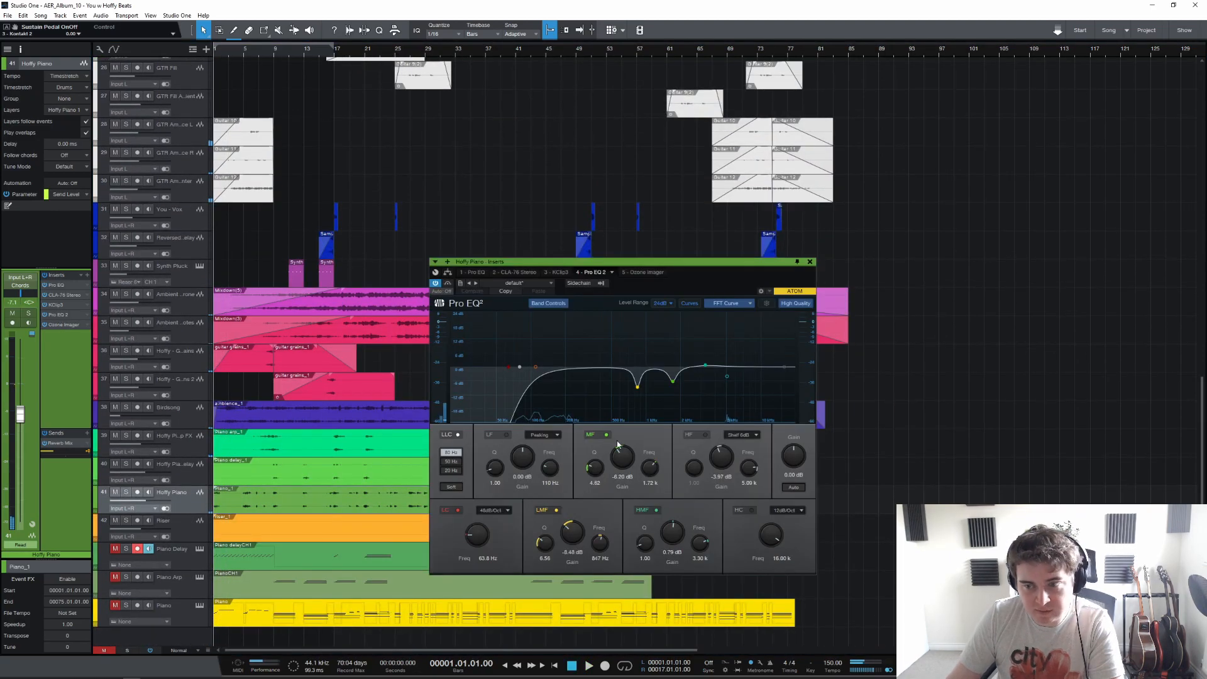
{"action": "key", "text": "space"}
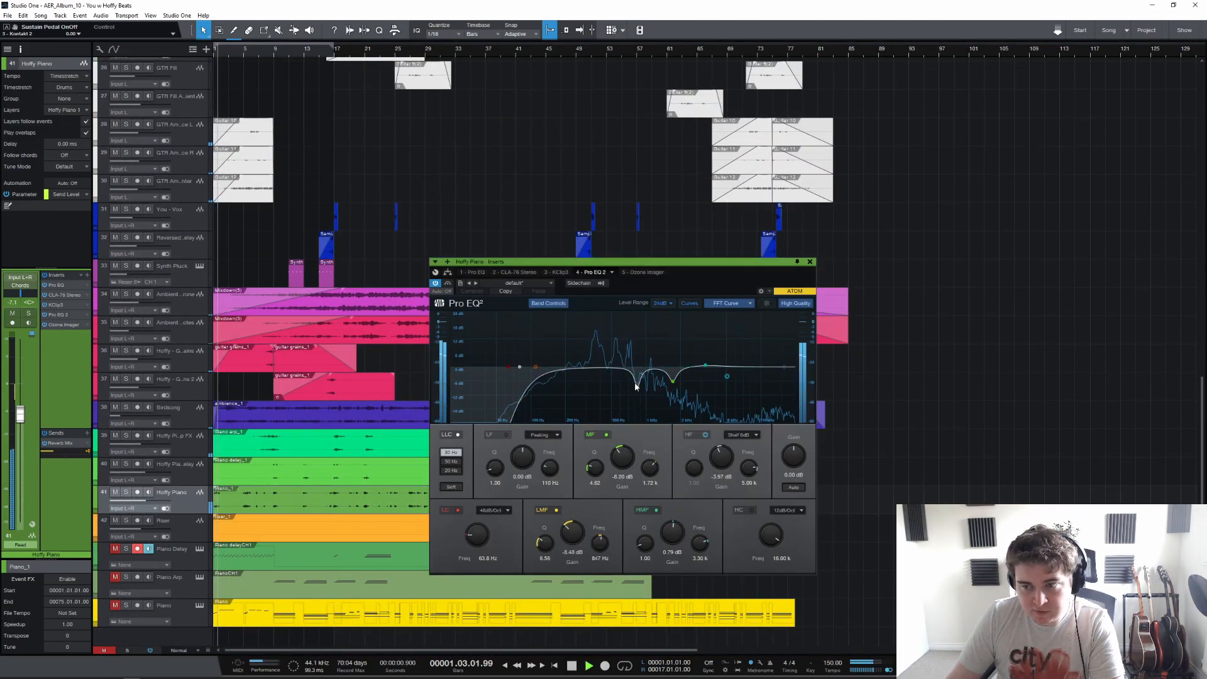
{"action": "left_click", "coordinate": [809, 261]}
{"action": "key", "text": "space"}
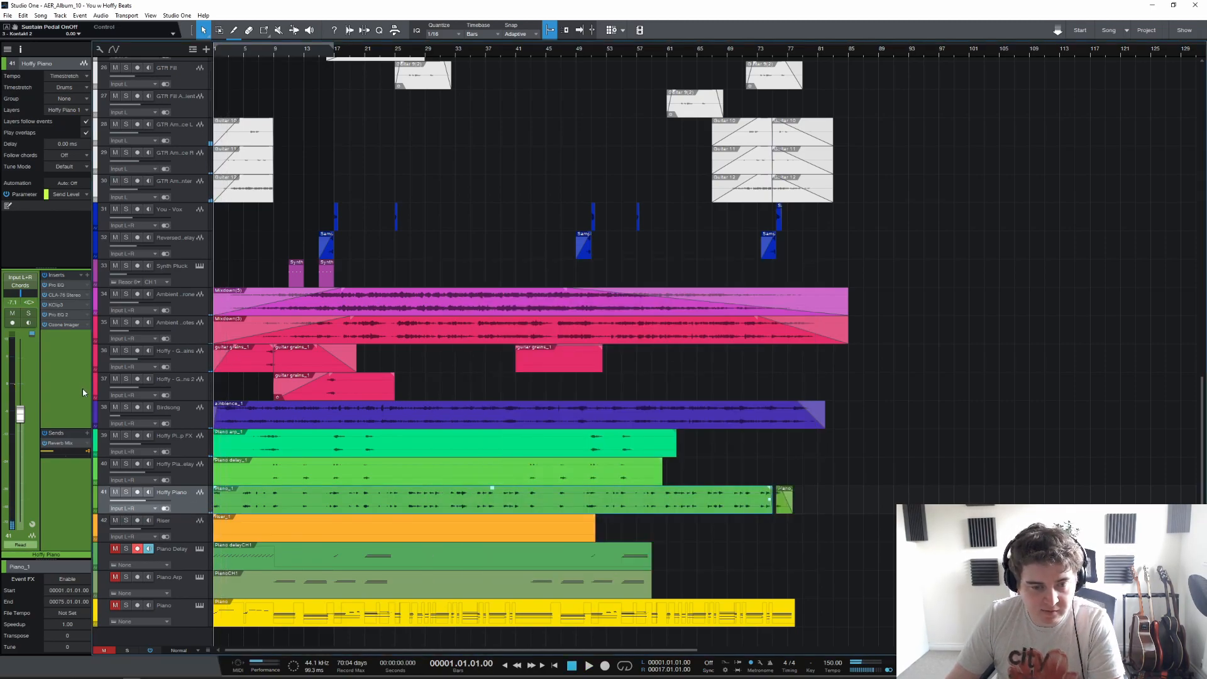
Step: Inspect the Ozone Imager on the Hoffy Piano track while listening to it in the mix and soloed, and unsolo it
{"action": "left_click", "coordinate": [66, 325]}
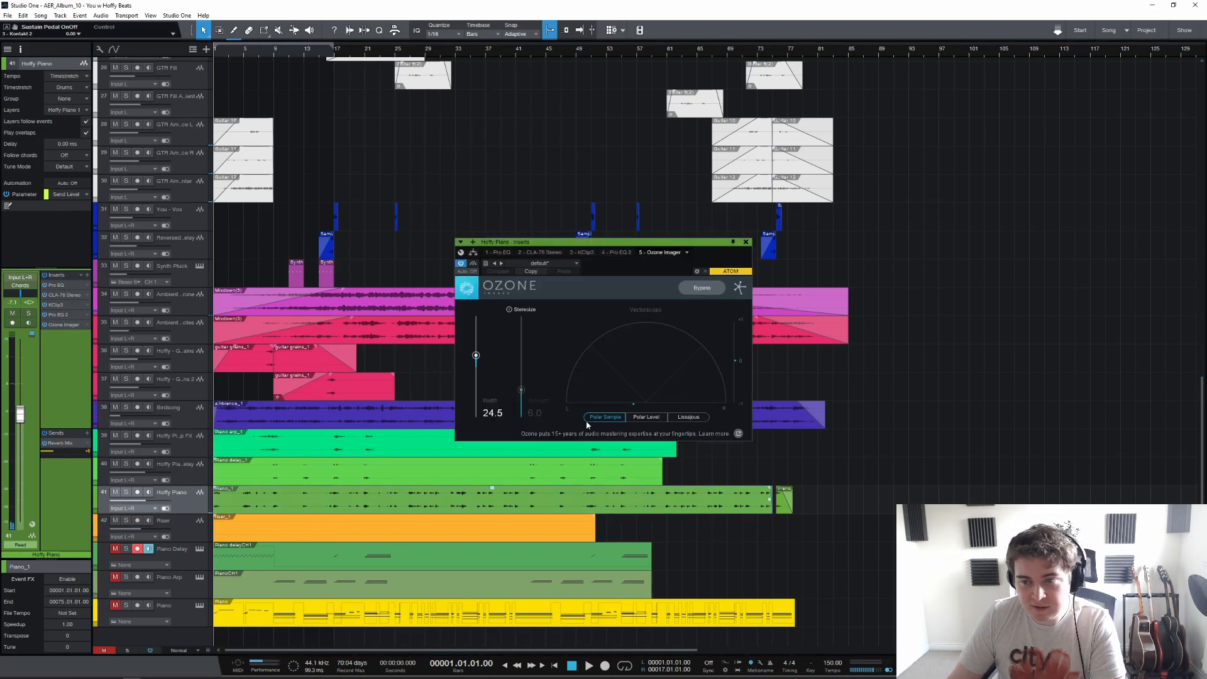
{"action": "key", "text": "space"}
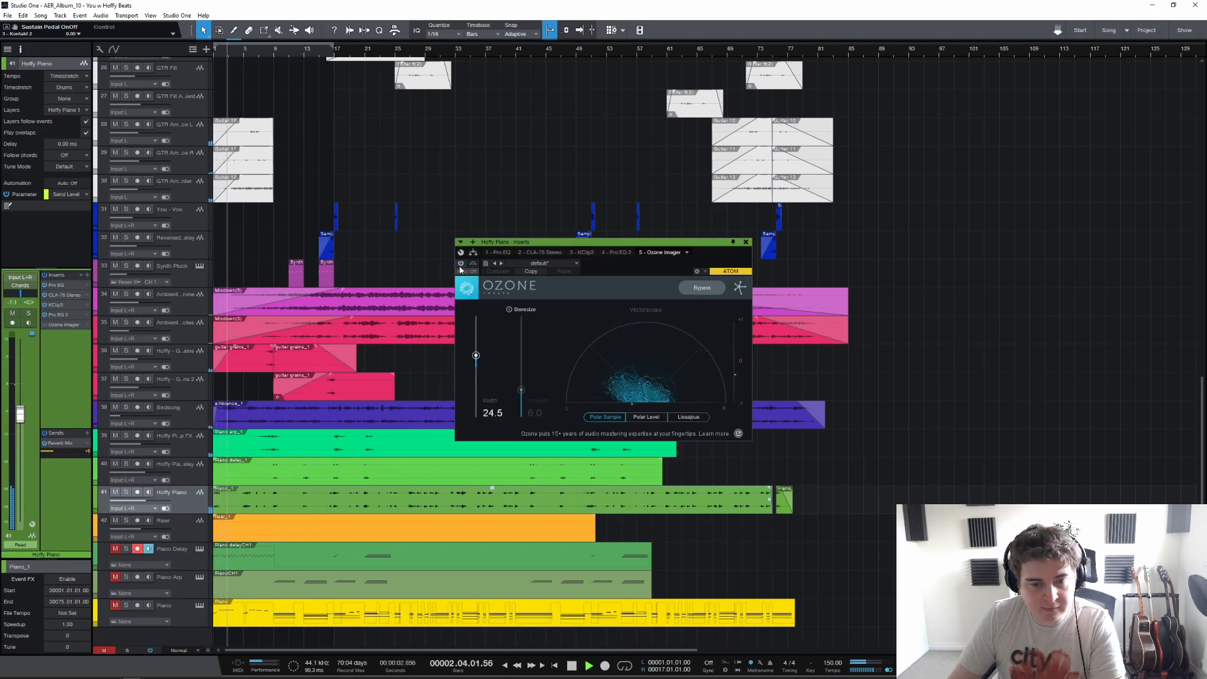
{"action": "key", "text": "s"}
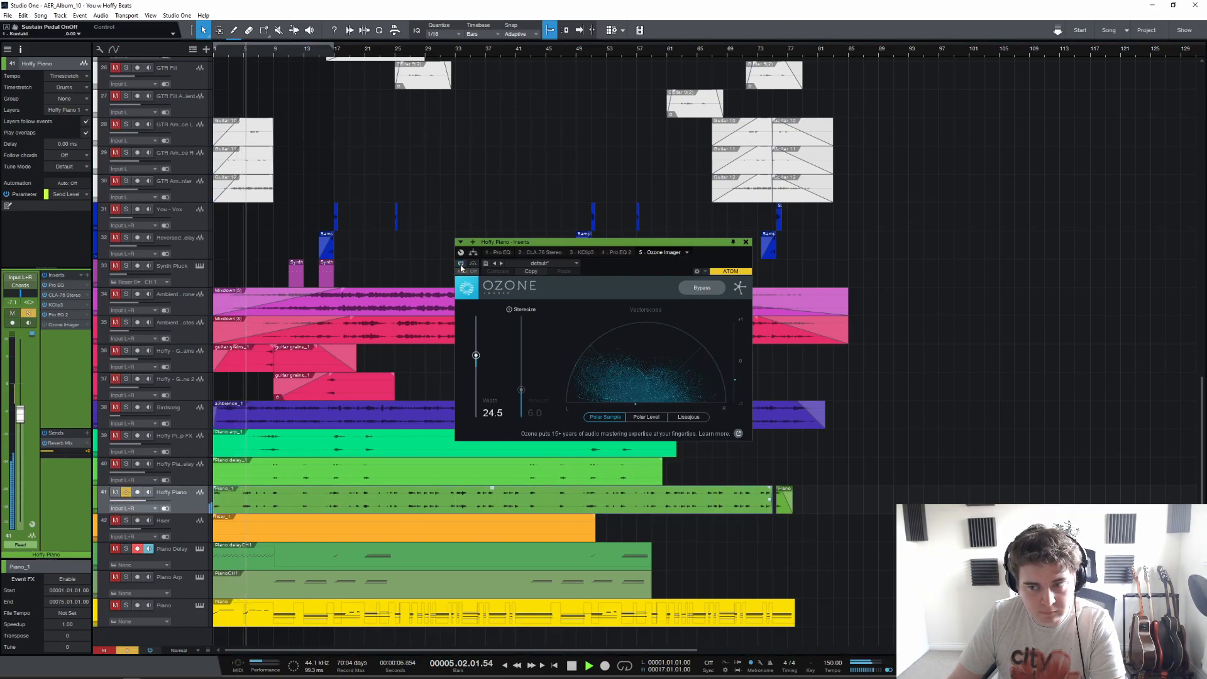
{"action": "left_click", "coordinate": [745, 242]}
{"action": "key", "text": "space"}
{"action": "left_click", "coordinate": [126, 492]}
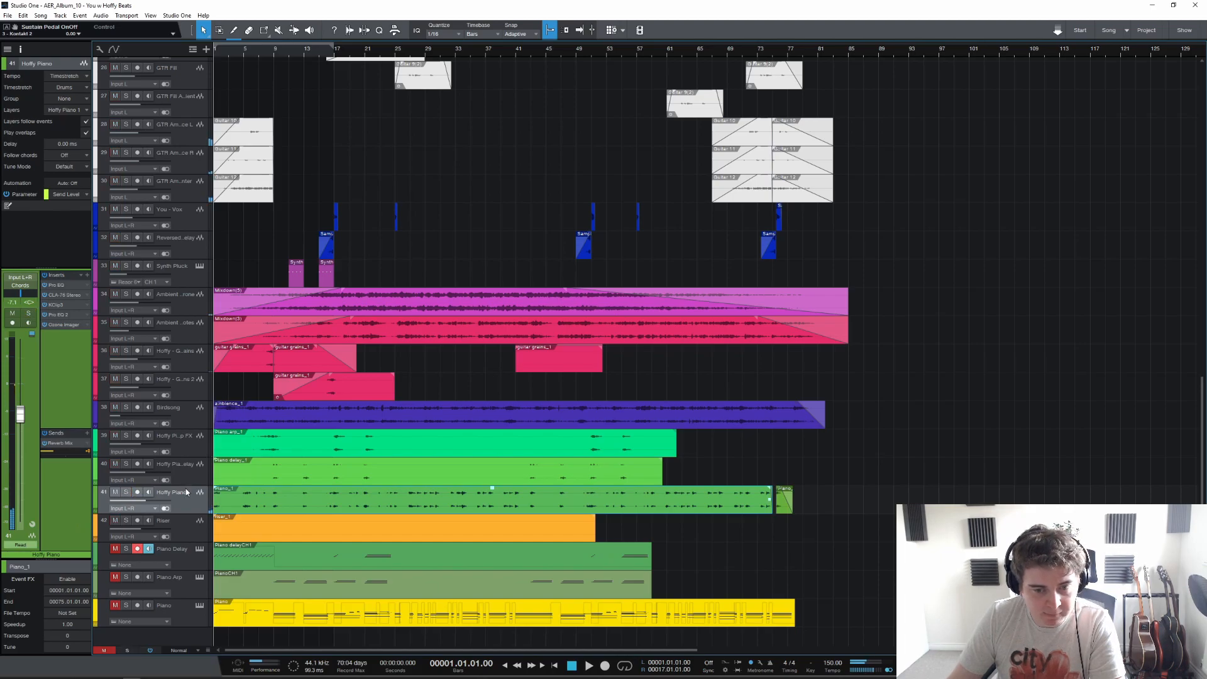
Step: Solo the Birdsong track and inspect its Pro EQ curve during playback
{"action": "left_click", "coordinate": [181, 416]}
{"action": "left_click", "coordinate": [127, 407]}
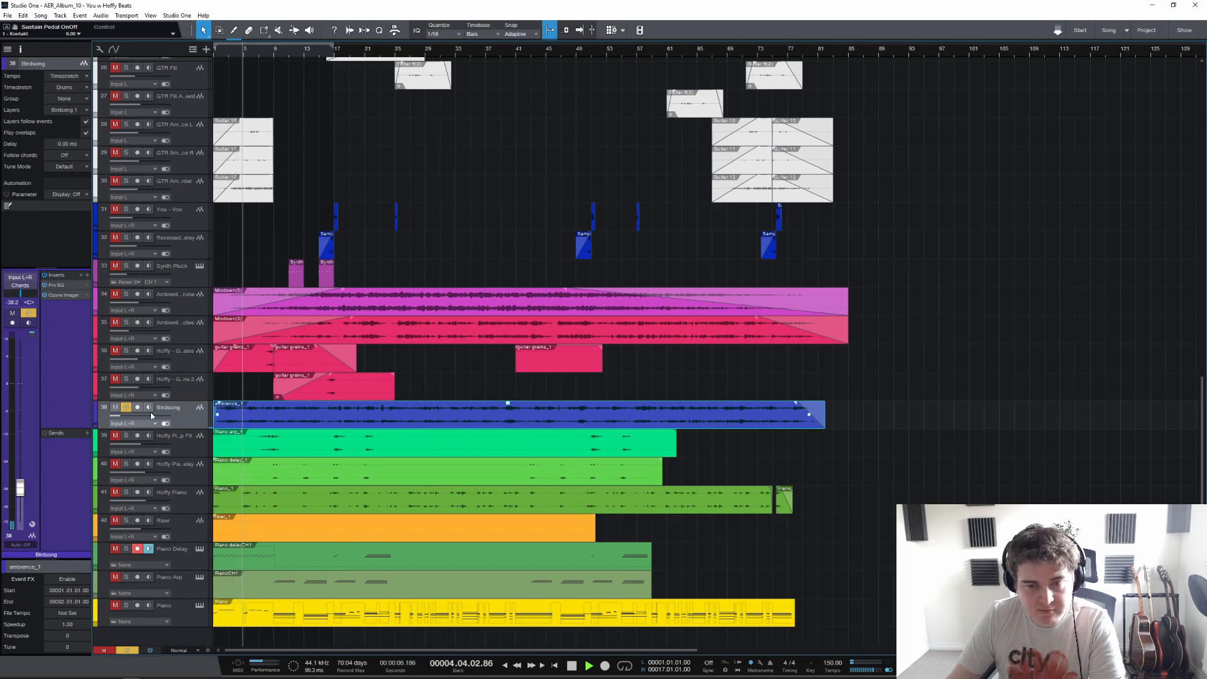
{"action": "double_click", "coordinate": [65, 287]}
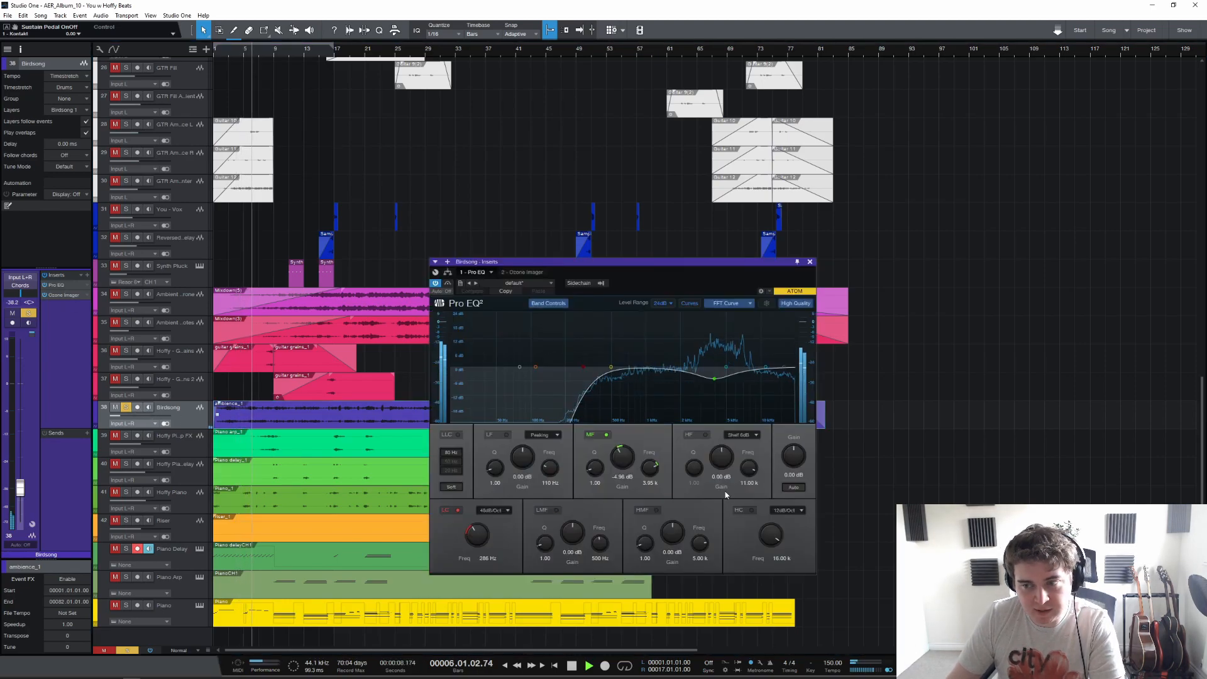
{"action": "left_click", "coordinate": [809, 262]}
Step: Inspect the Ozone Imager on the Birdsong track, unsolo the track and stop playback
{"action": "double_click", "coordinate": [60, 295]}
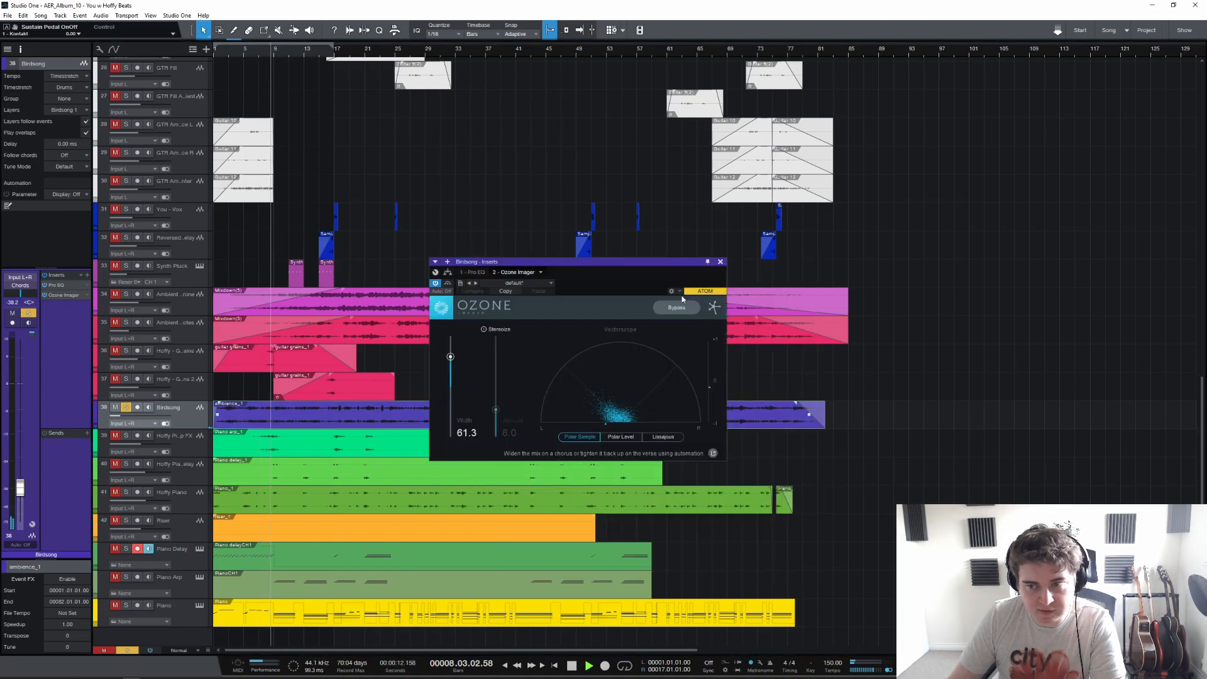
{"action": "left_click", "coordinate": [720, 262]}
{"action": "left_click", "coordinate": [126, 407]}
{"action": "key", "text": "space"}
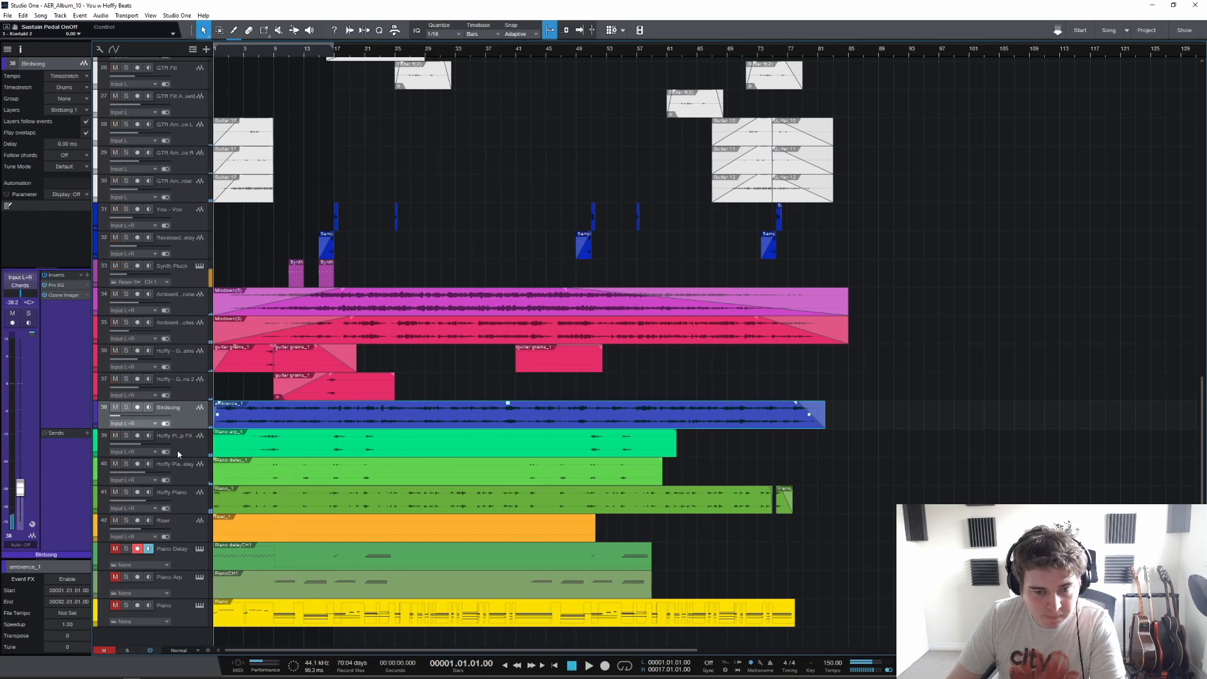
Step: Solo the Ambient Drone track and play it from around bar 8
{"action": "scroll", "coordinate": [239, 200], "scroll_direction": "up", "scroll_amount": 15}
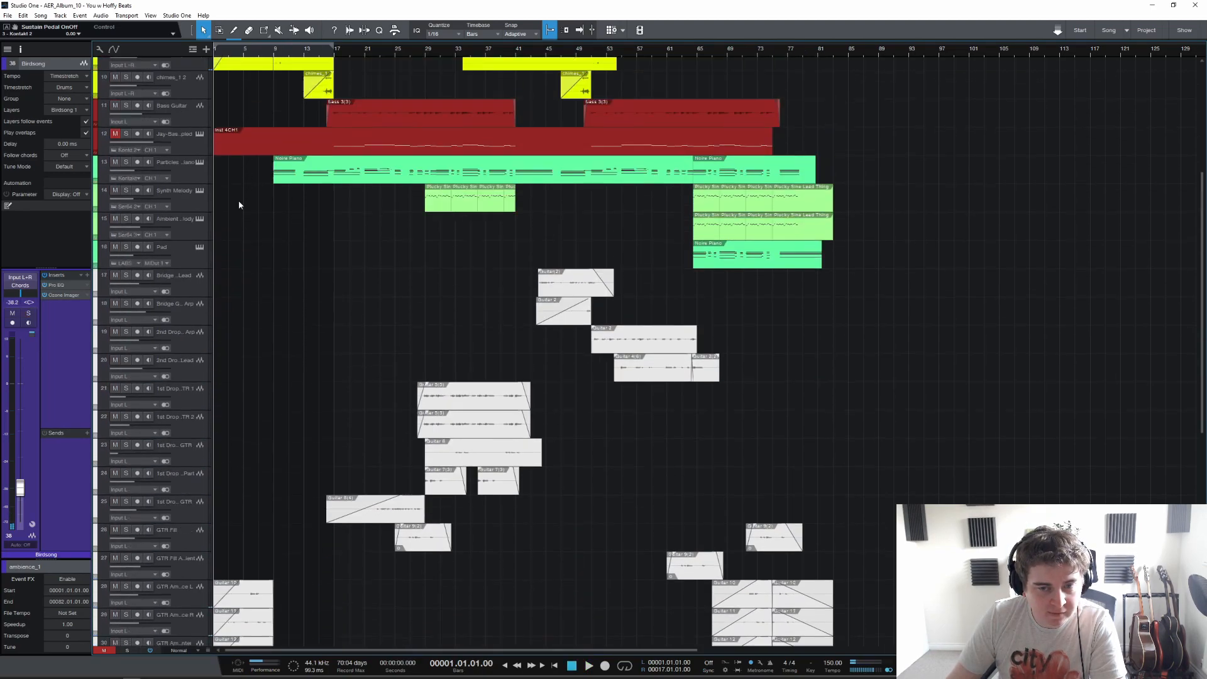
{"action": "scroll", "coordinate": [239, 201], "scroll_direction": "down", "scroll_amount": 15}
{"action": "left_click", "coordinate": [182, 305]}
{"action": "left_click", "coordinate": [126, 294]}
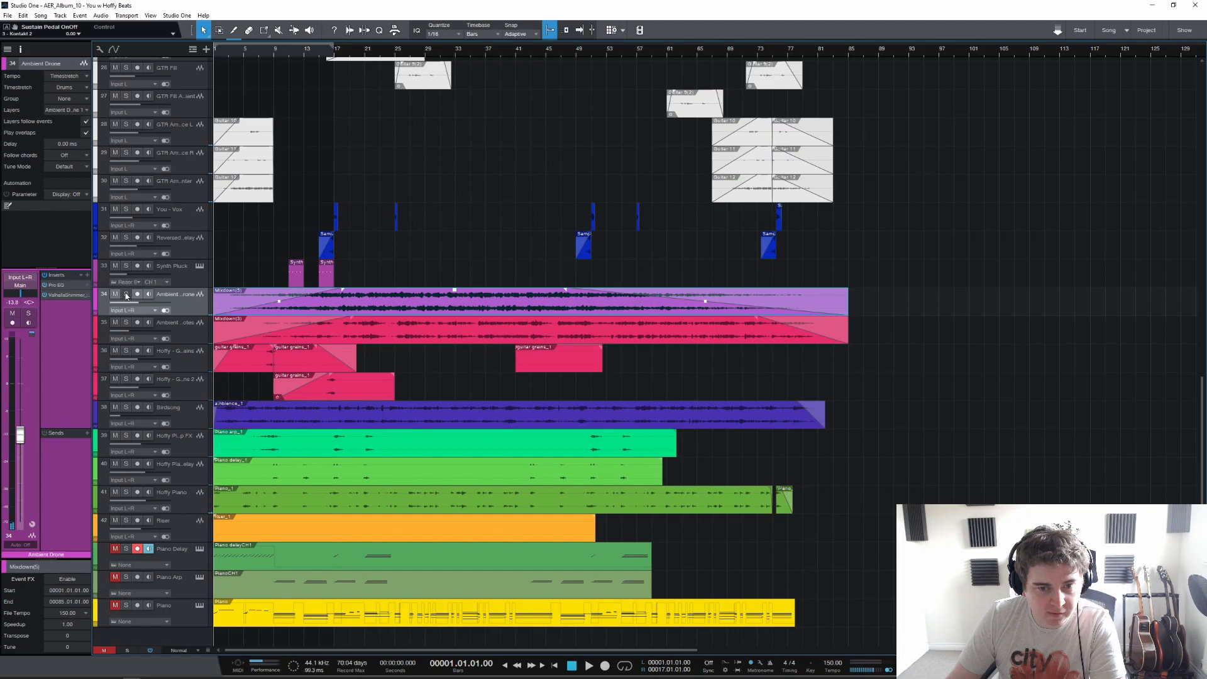
{"action": "scroll", "coordinate": [236, 60], "scroll_direction": "up", "scroll_amount": 4, "text": "ctrl"}
{"action": "key", "text": "space"}
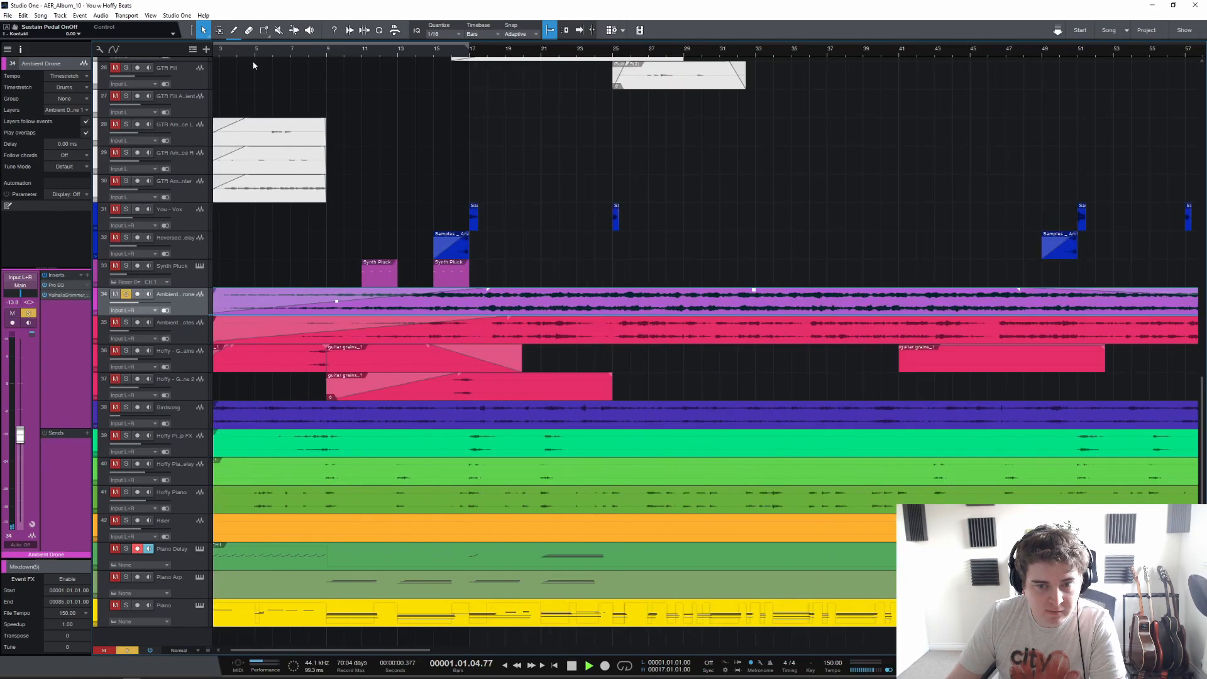
{"action": "left_click", "coordinate": [305, 59]}
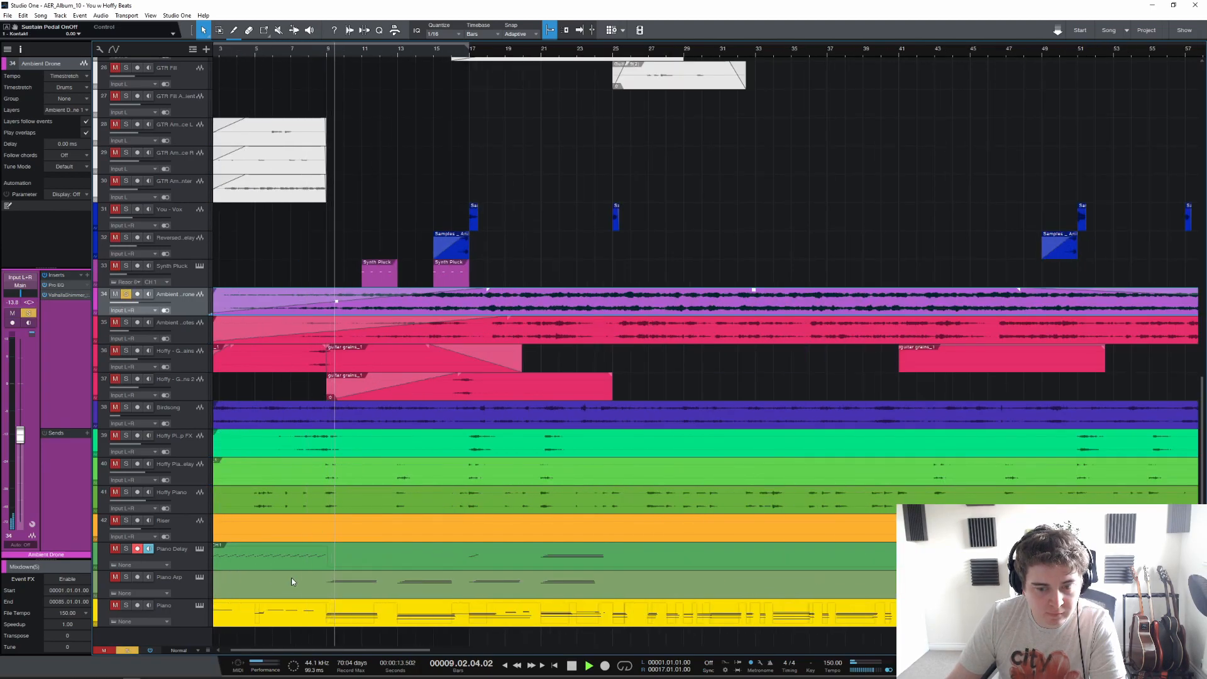
{"action": "left_click_drag", "start_coordinate": [306, 650], "coordinate": [290, 651]}
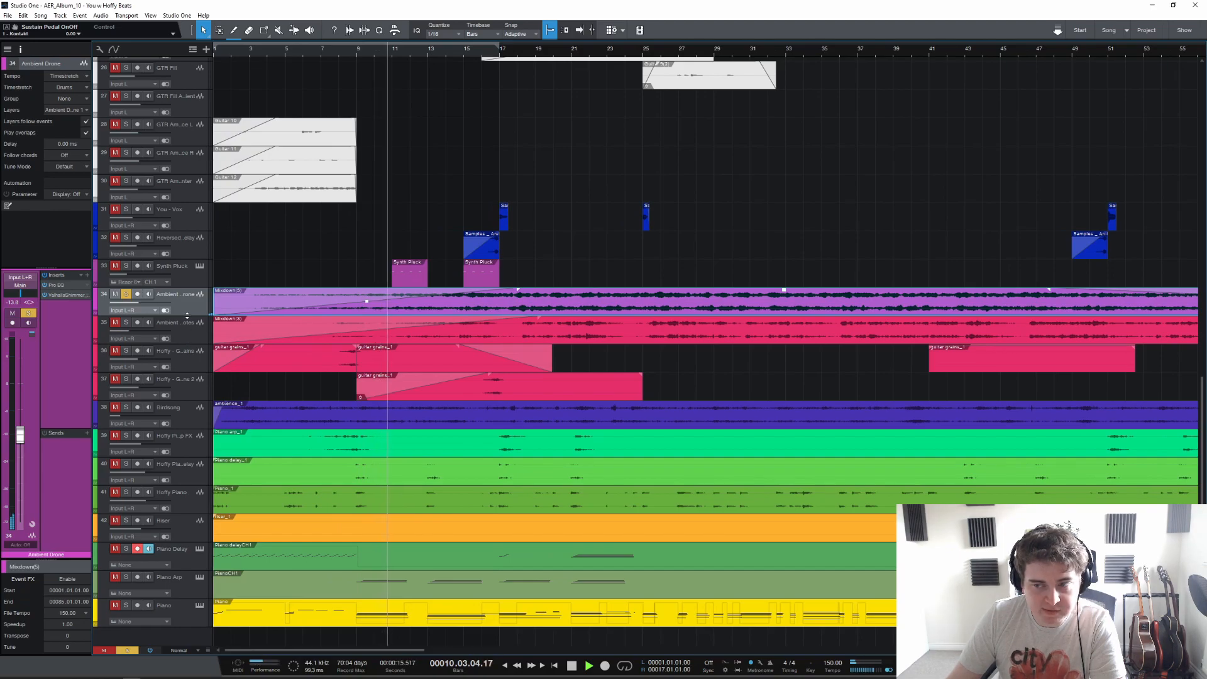
Step: Inspect the Pro EQ and ValhallaShimmer settings on the Ambient Drone track during playback, stop playback and unsolo the track
{"action": "scroll", "coordinate": [354, 53], "scroll_direction": "down", "scroll_amount": 4, "text": "ctrl"}
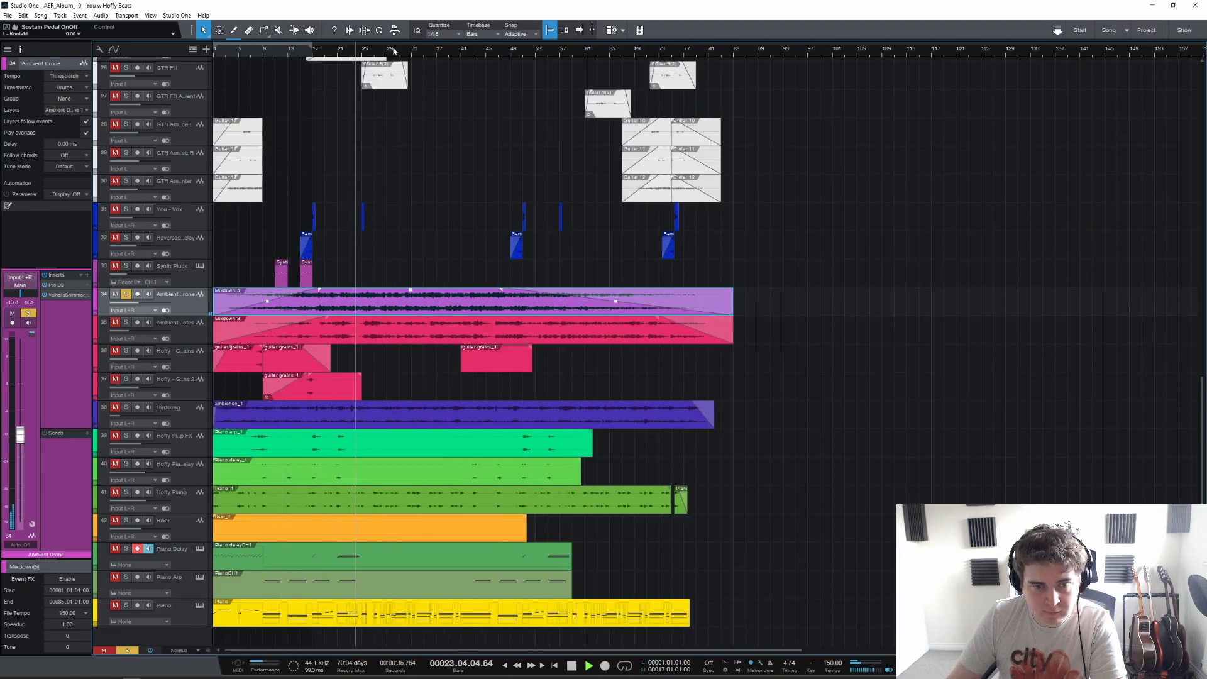
{"action": "left_click", "coordinate": [60, 284]}
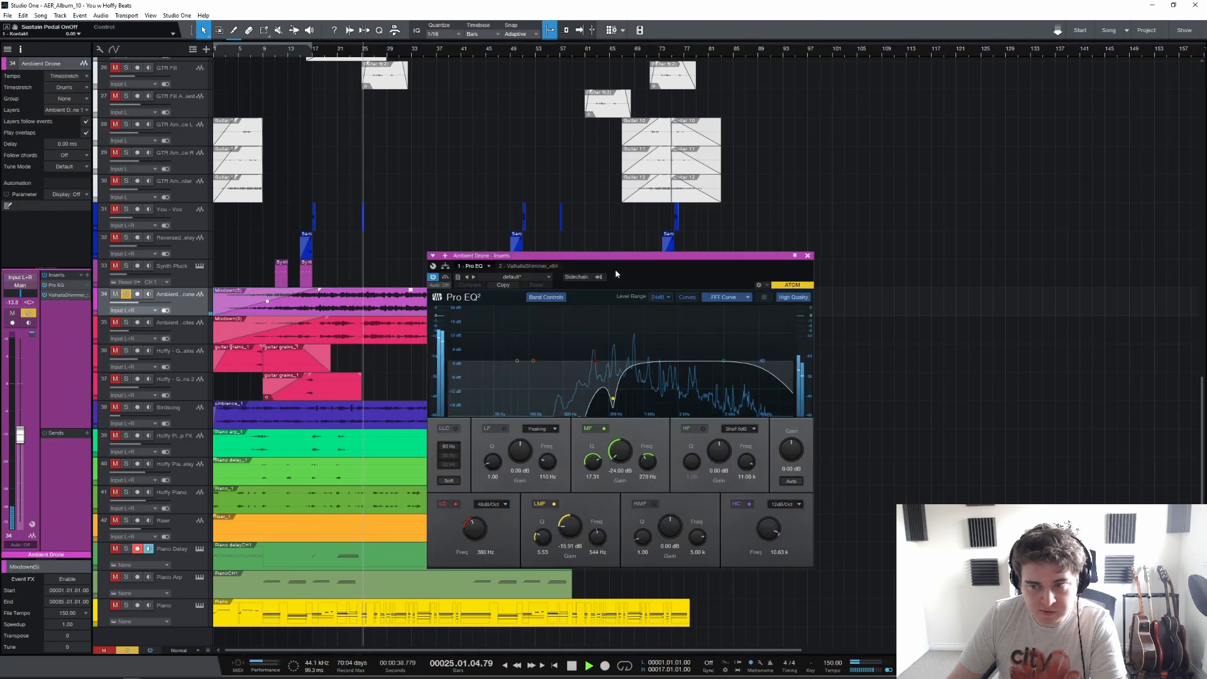
{"action": "left_click", "coordinate": [513, 266]}
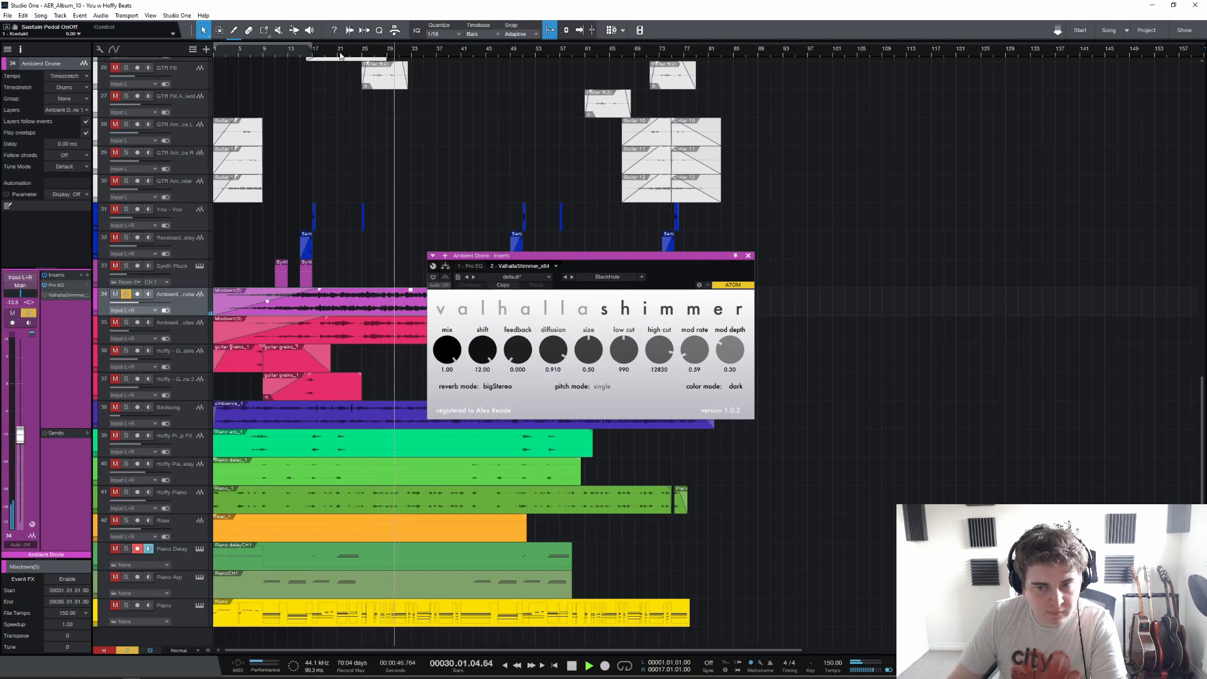
{"action": "right_click", "coordinate": [202, 299]}
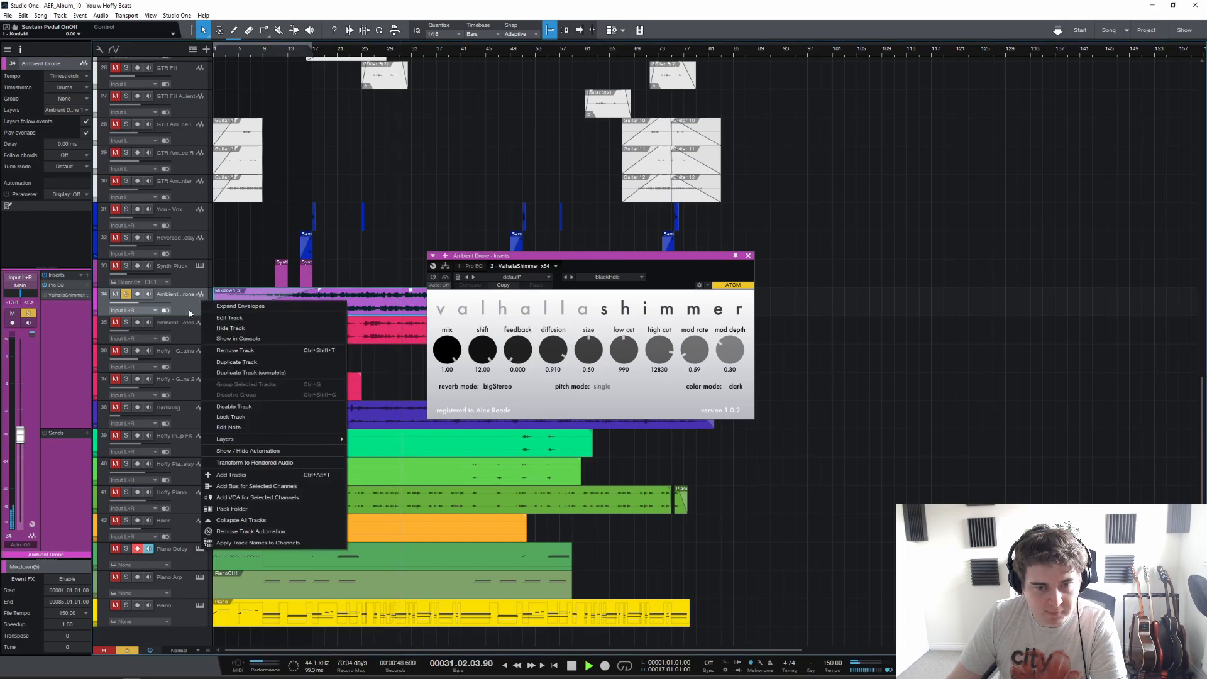
{"action": "left_click", "coordinate": [189, 313]}
{"action": "left_click", "coordinate": [748, 255]}
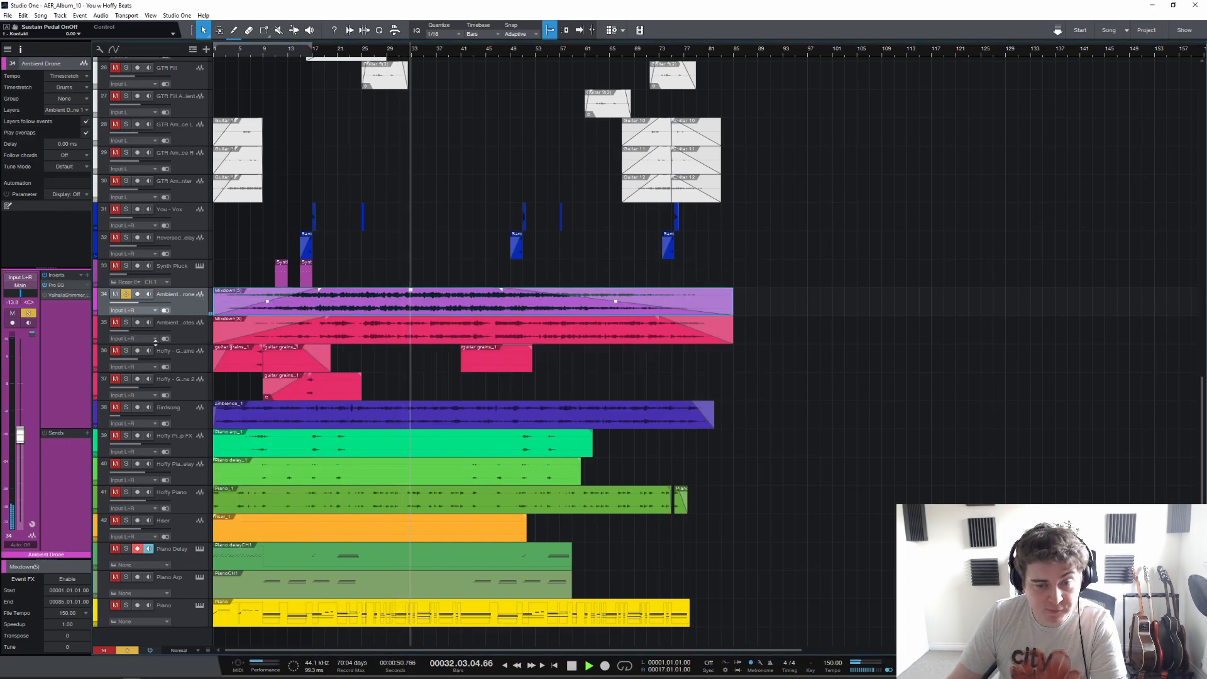
{"action": "key", "text": "space"}
{"action": "left_click", "coordinate": [126, 294]}
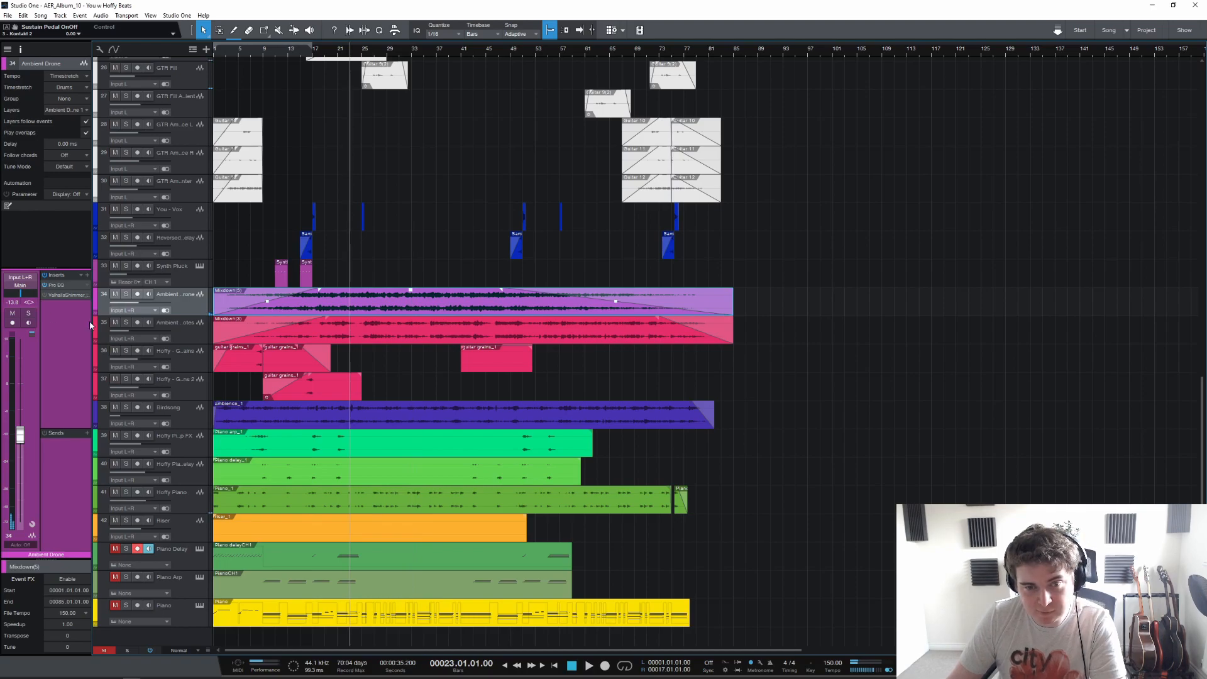
Step: Solo and play the Ambient Piano Notes track, inspect its Pro EQ and Ozone Imager, and stop playback
{"action": "left_click", "coordinate": [127, 323]}
{"action": "key", "text": "space"}
{"action": "left_click", "coordinate": [172, 322]}
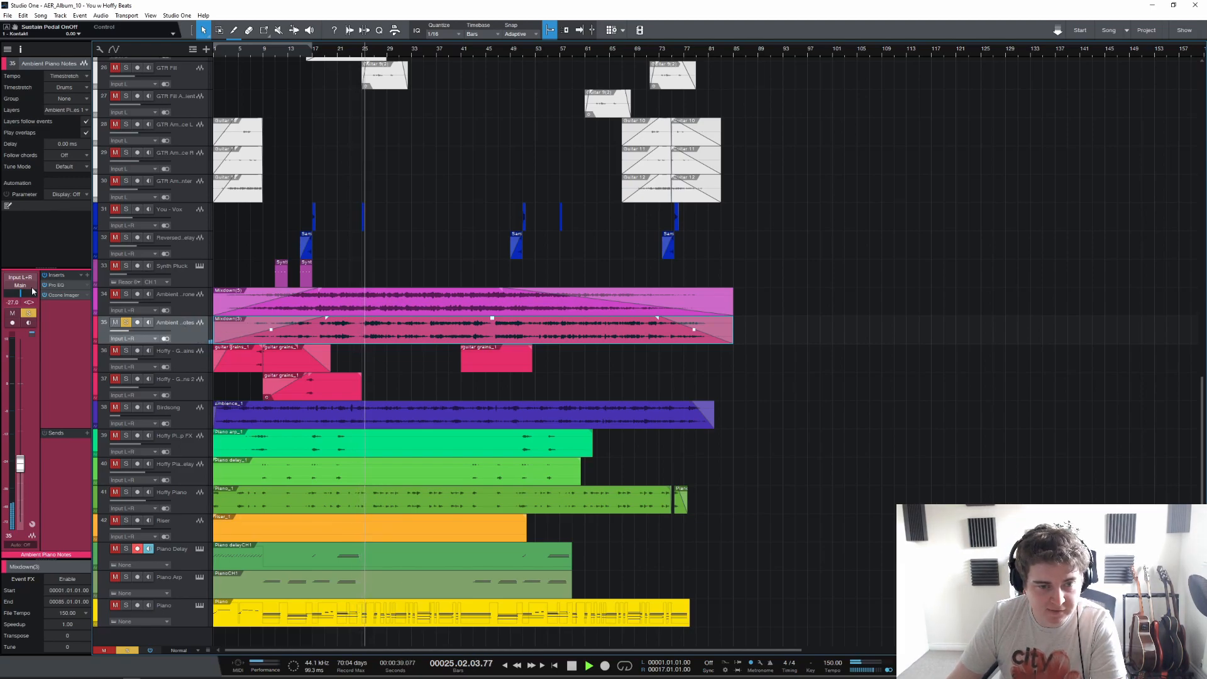
{"action": "left_click", "coordinate": [65, 285]}
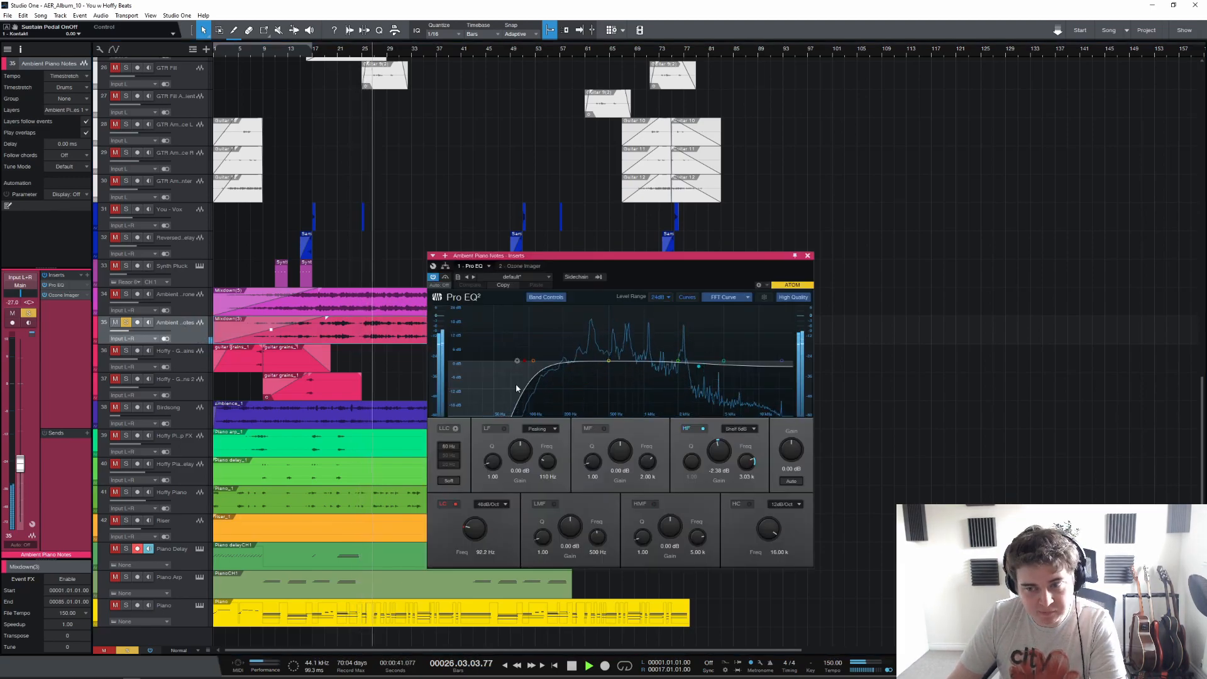
{"action": "left_click", "coordinate": [69, 296]}
{"action": "key", "text": "space"}
{"action": "left_click", "coordinate": [717, 262]}
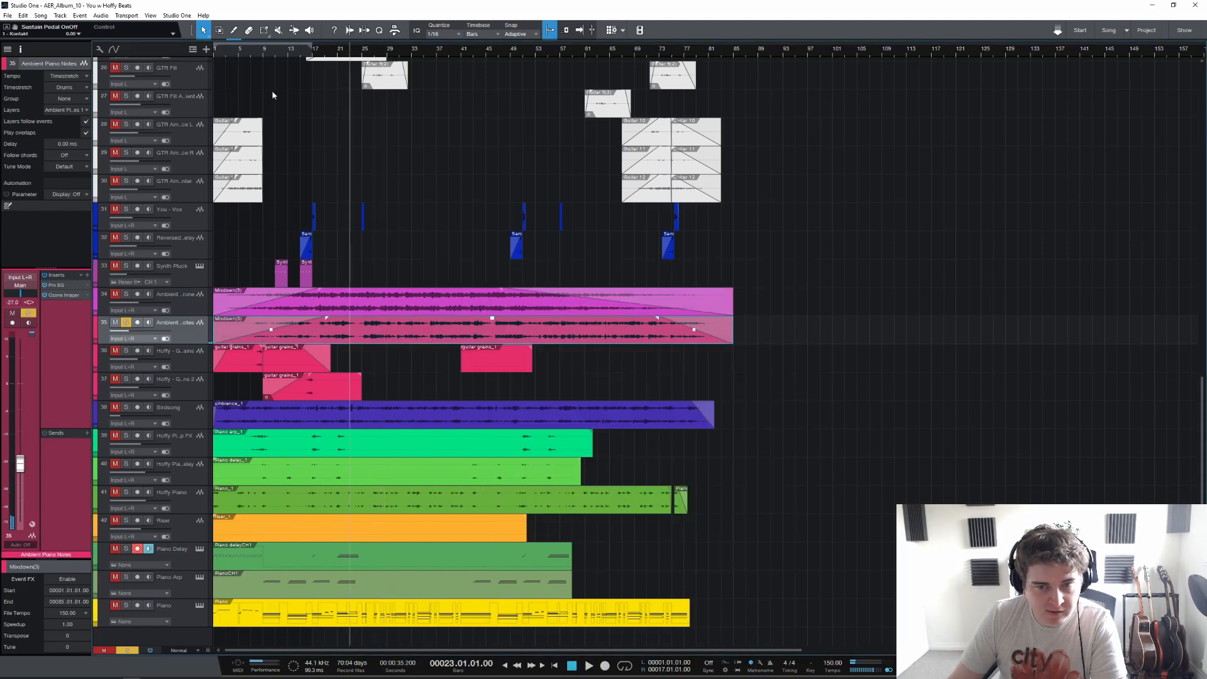
Step: Swap the solo from Ambient Piano Notes to the Hoffy - Guitar Grains track and play it from bar 9
{"action": "left_click", "coordinate": [265, 55]}
{"action": "scroll", "coordinate": [265, 55], "scroll_direction": "up", "scroll_amount": 3}
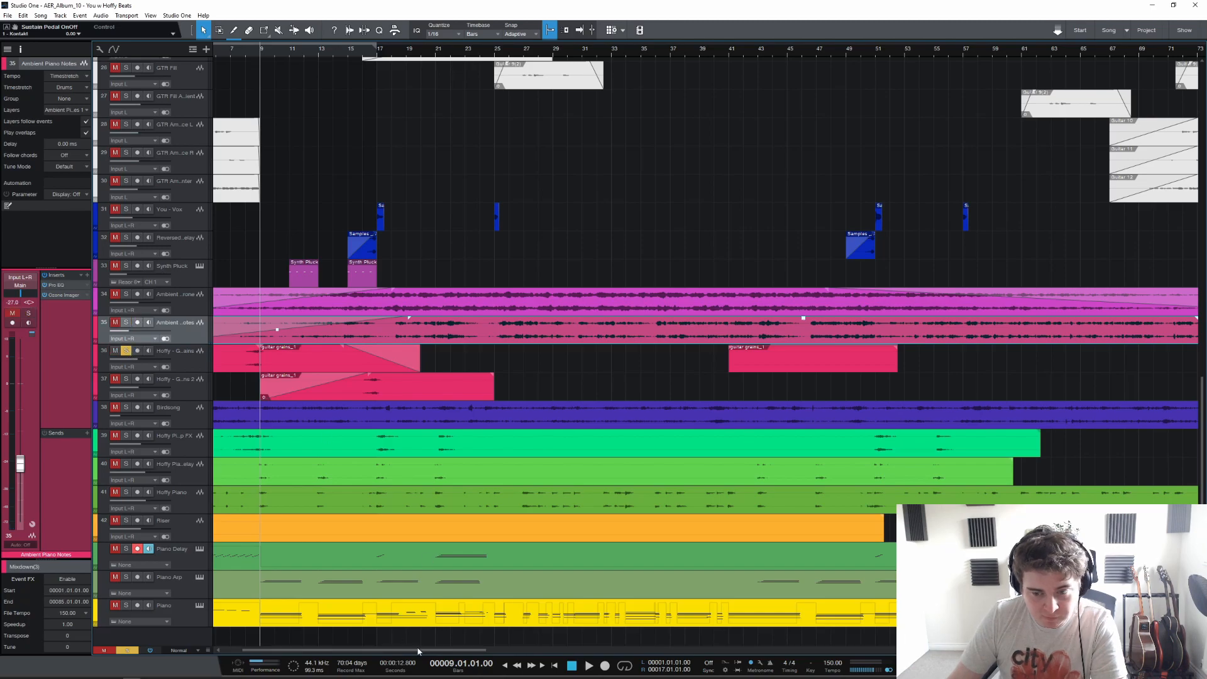
{"action": "left_click_drag", "start_coordinate": [418, 647], "coordinate": [247, 632]}
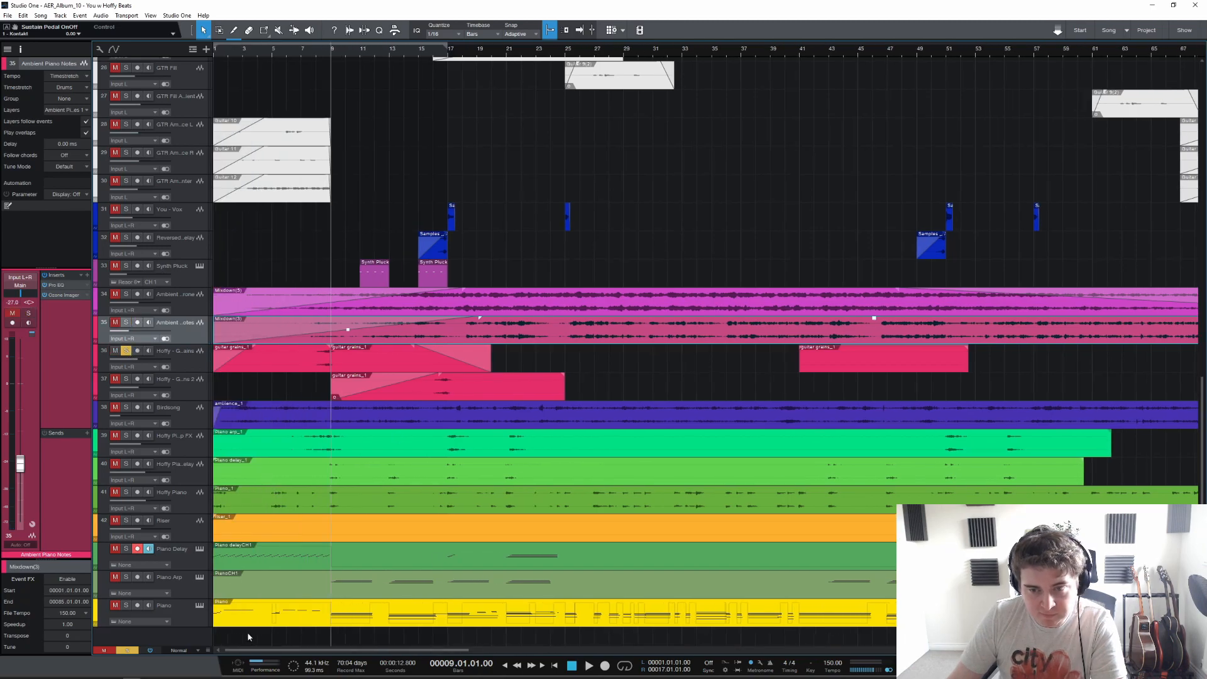
{"action": "left_click", "coordinate": [182, 362]}
{"action": "key", "text": "space"}
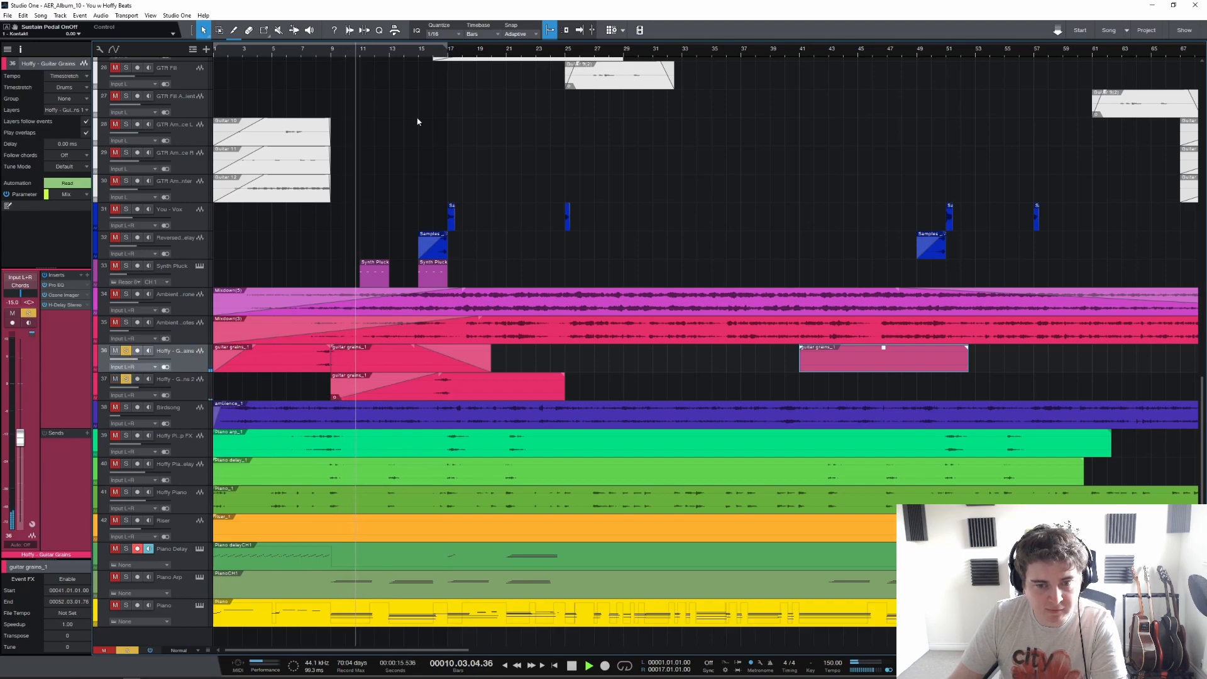
Step: Audition both Guitar Grains tracks together, continuing from about bar 16, and stop with their solos cleared
{"action": "left_click", "coordinate": [182, 393]}
{"action": "left_click", "coordinate": [179, 367]}
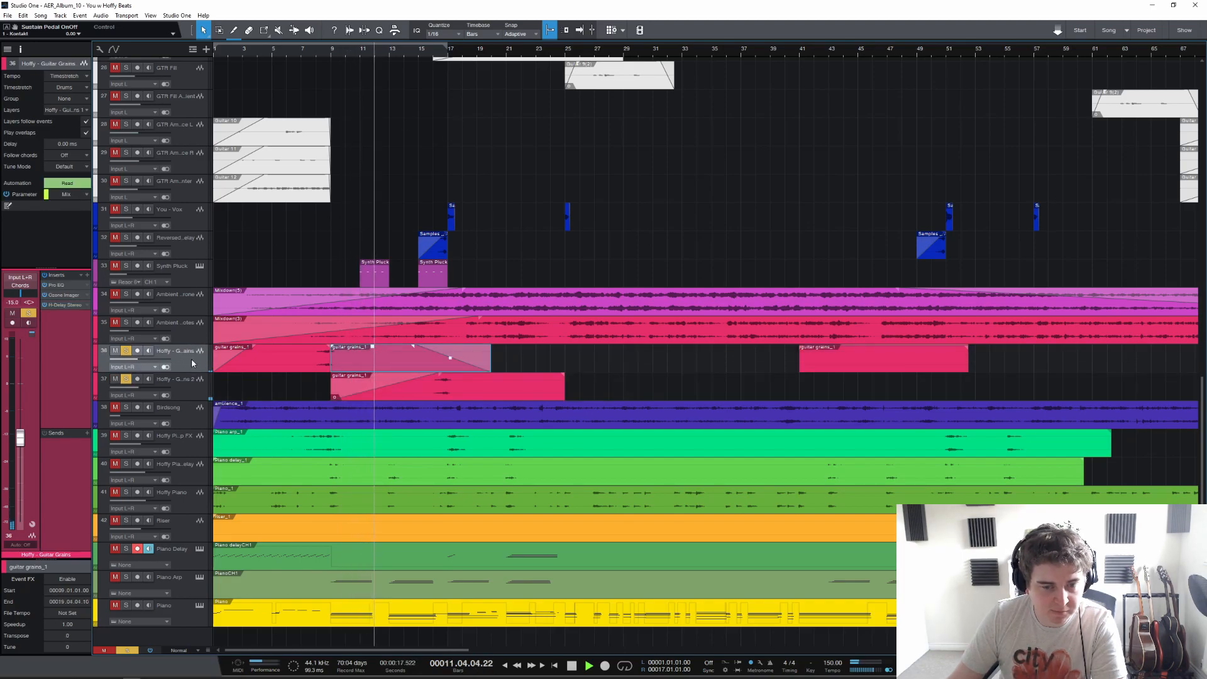
{"action": "left_click", "coordinate": [438, 55]}
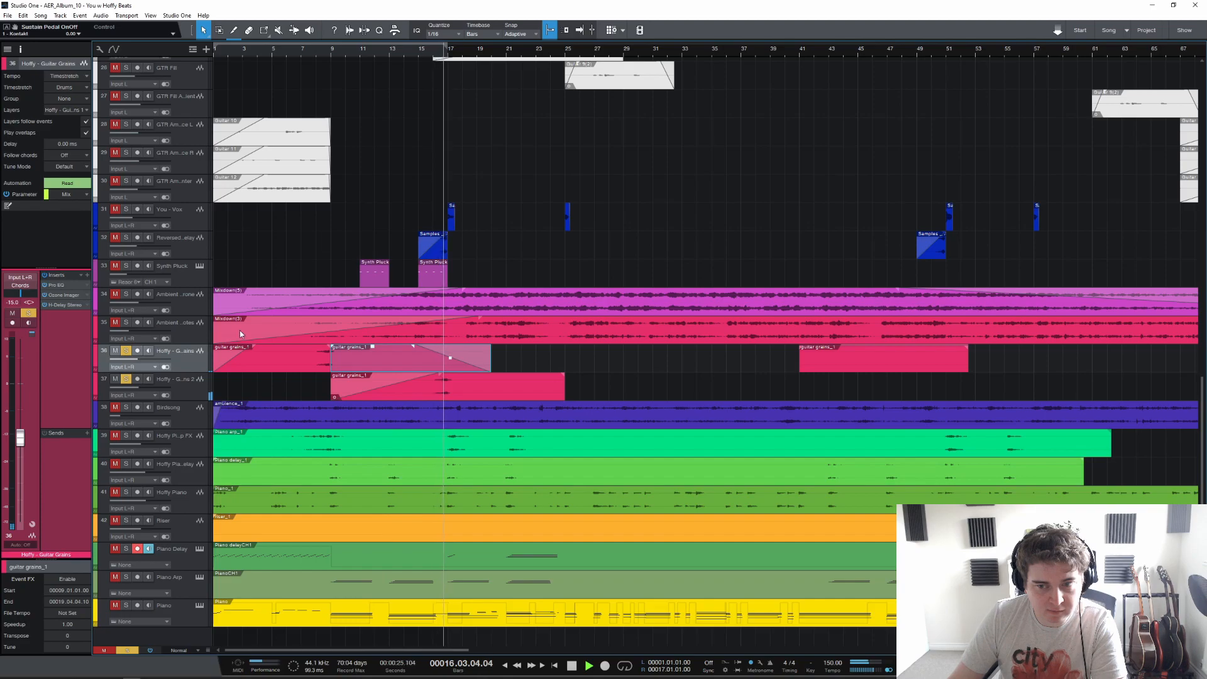
{"action": "key", "text": "space"}
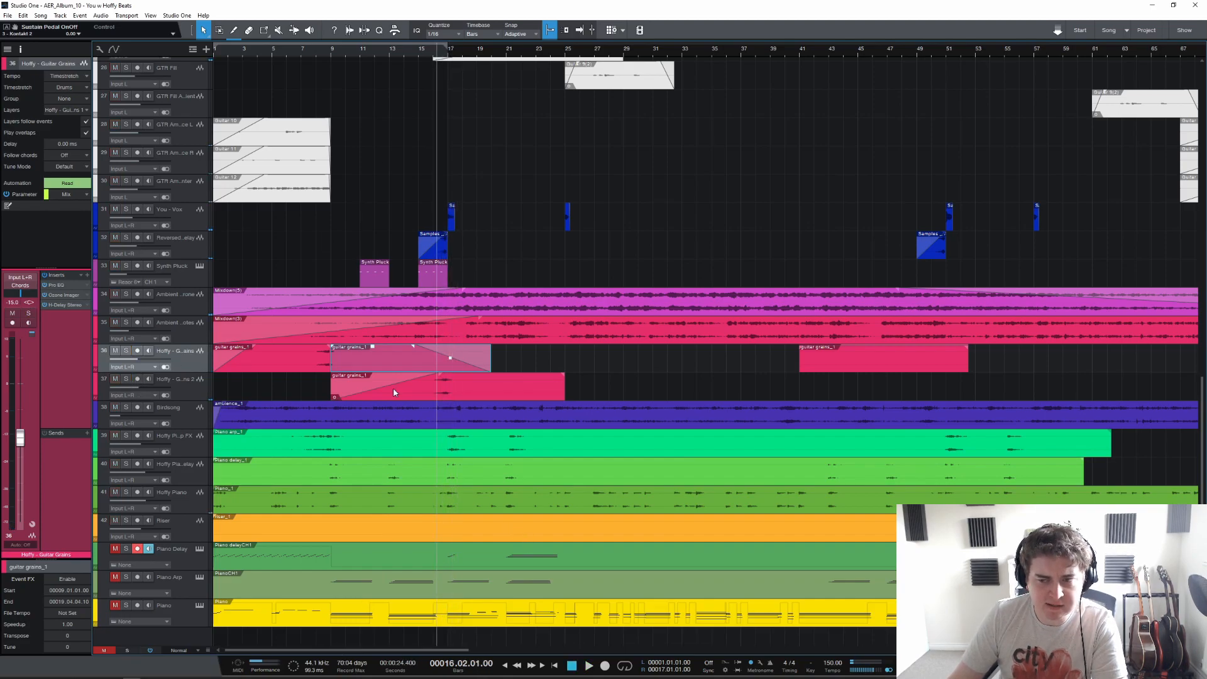
Step: Solo Hoffy Piano Arp FX, inspect its Pro EQ while playing from about bar 7, and audition it together with Hoffy Piano
{"action": "left_click", "coordinate": [185, 439]}
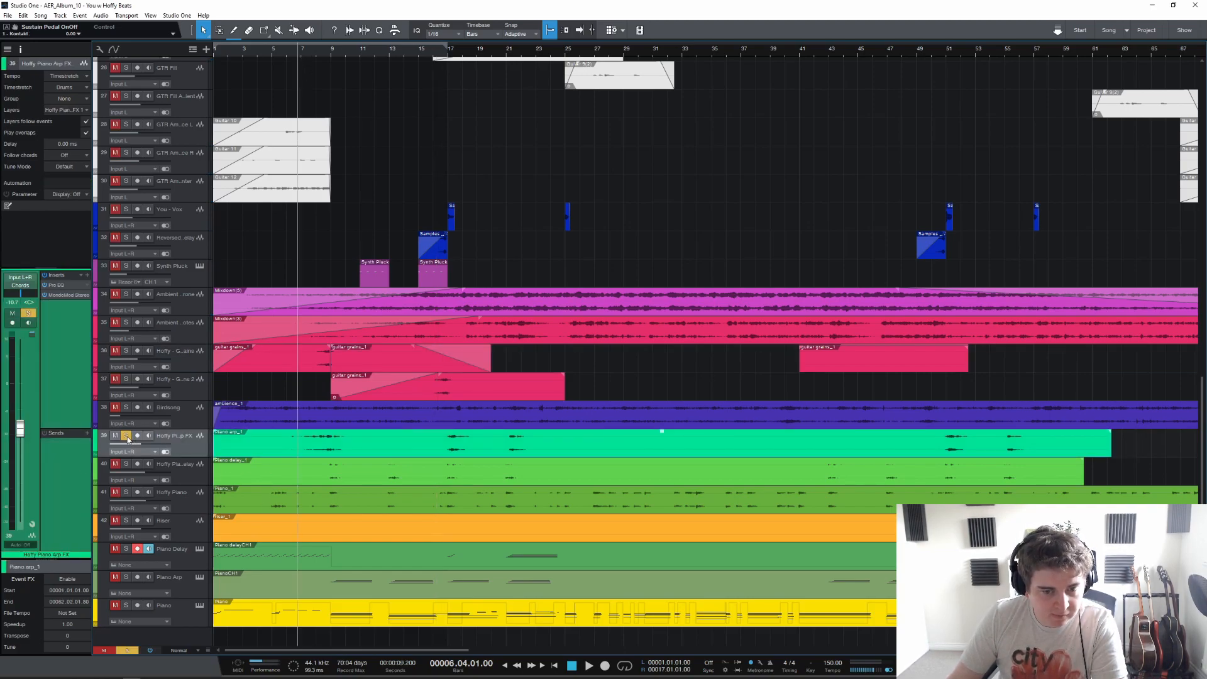
{"action": "key", "text": "space"}
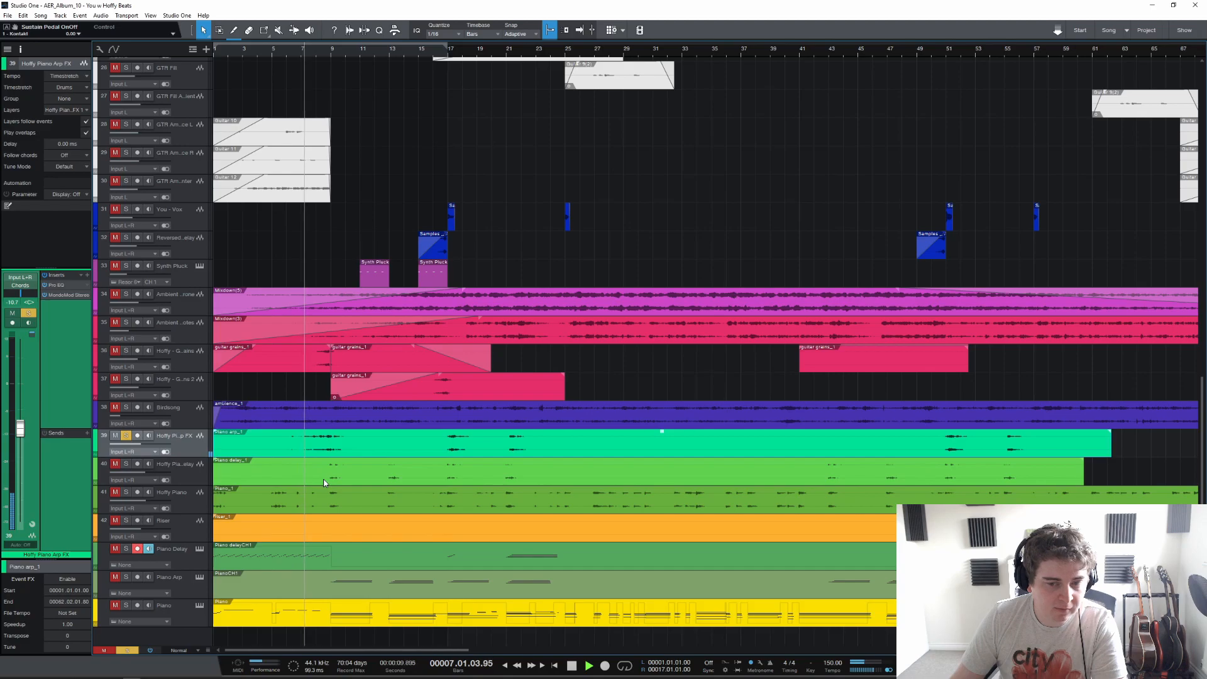
{"action": "left_click", "coordinate": [59, 282]}
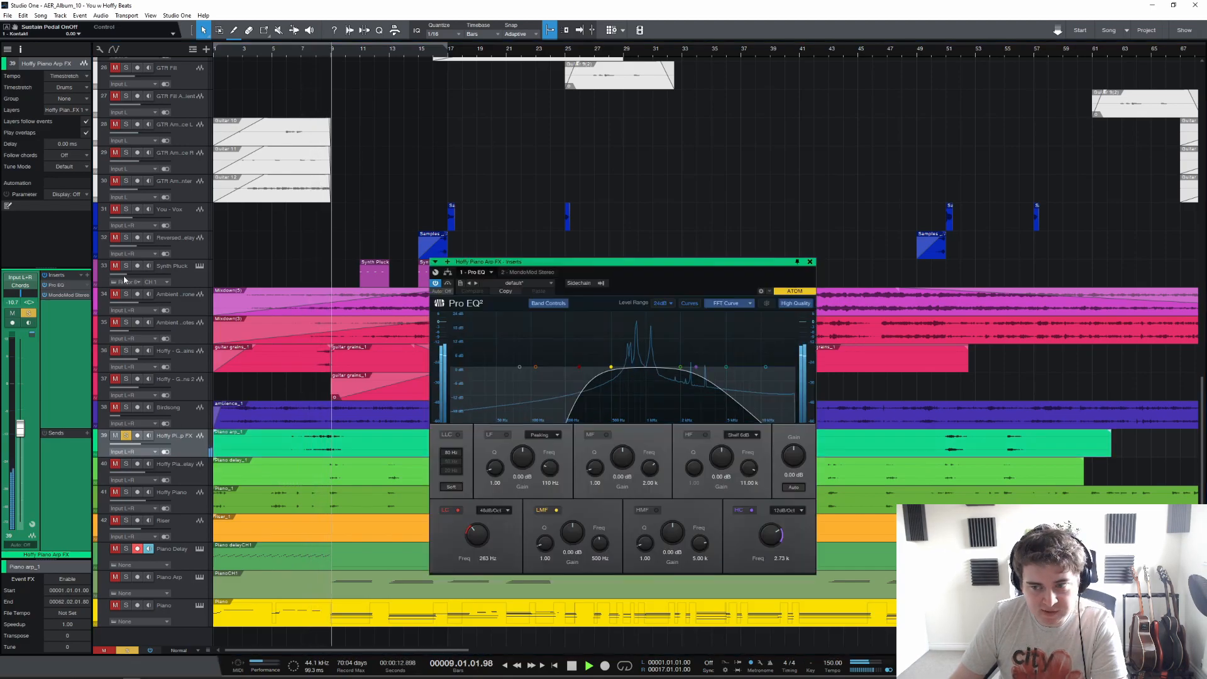
{"action": "left_click", "coordinate": [809, 261]}
{"action": "key", "text": "space"}
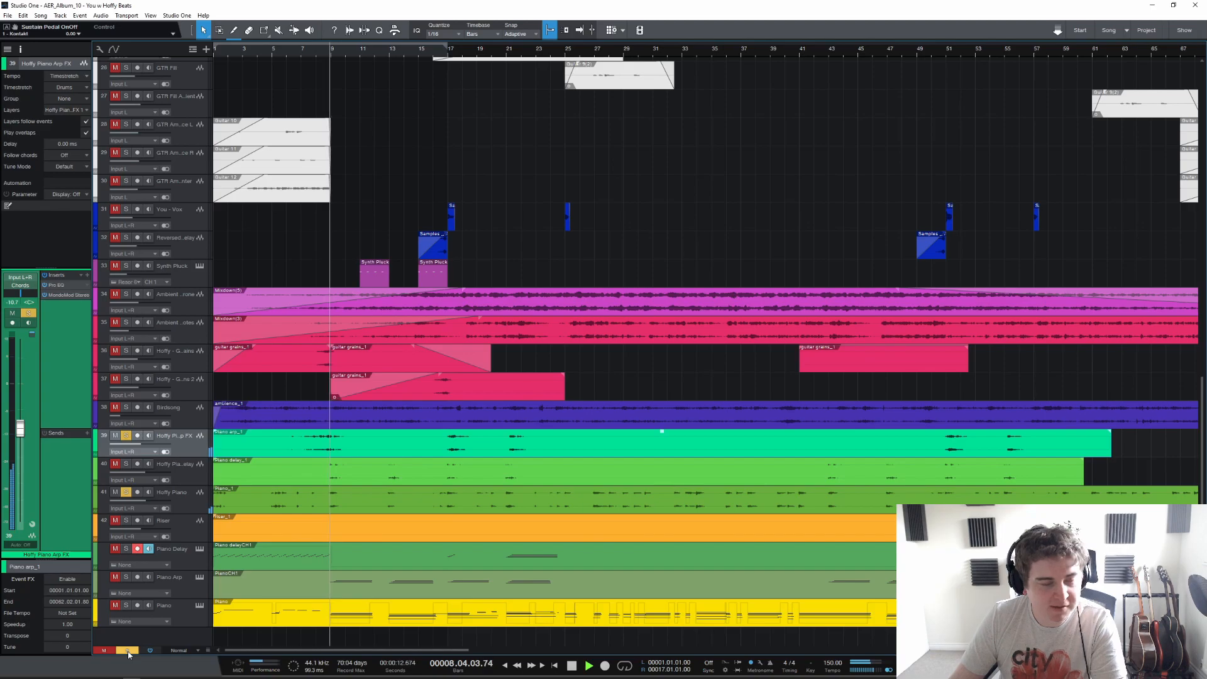
{"action": "key", "text": "space"}
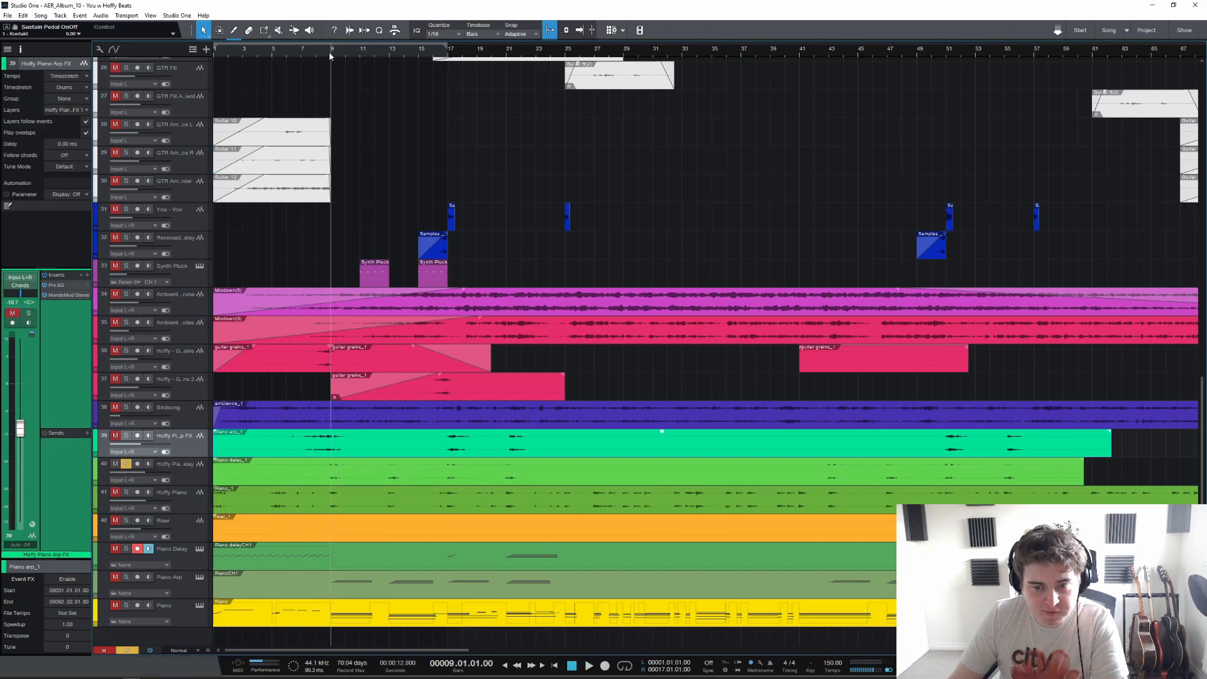
Step: Solo the Hoffy Piano Delay track and play it from bar 9 together with Hoffy Piano
{"action": "scroll", "coordinate": [330, 52], "scroll_direction": "up", "scroll_amount": 3}
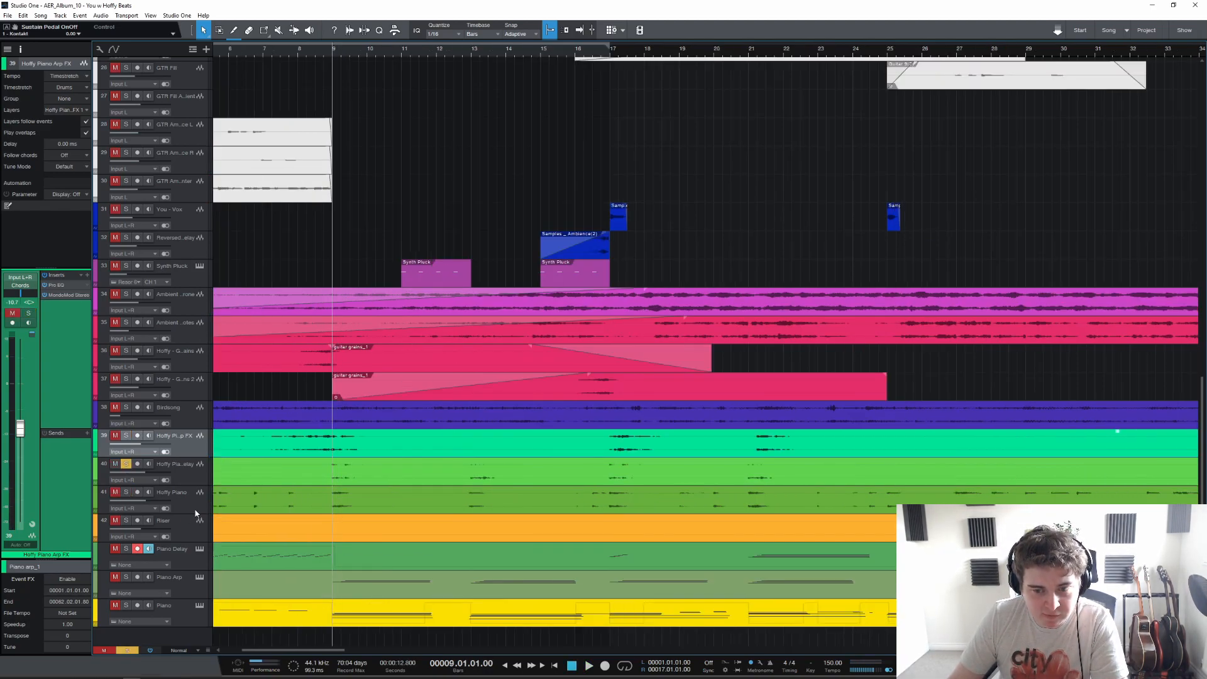
{"action": "left_click", "coordinate": [126, 492]}
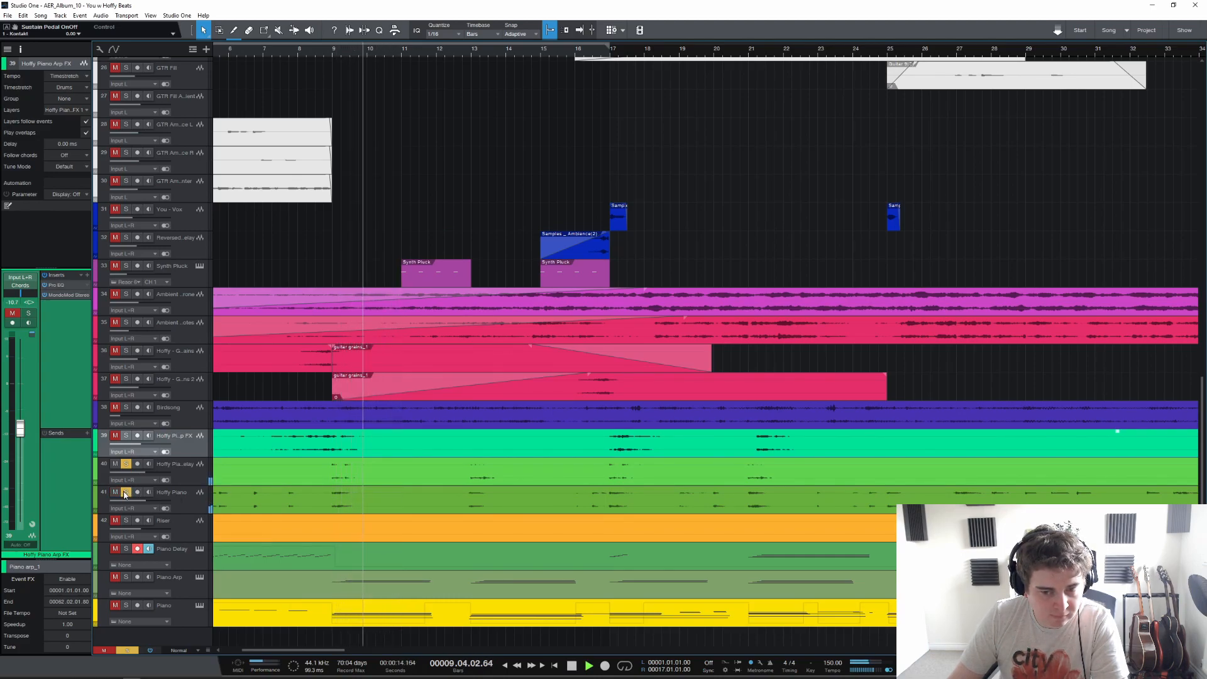
{"action": "key", "text": "space"}
Step: Look over the track list and the full song timeline, with the Hoffy Piano Delay track selected
{"action": "scroll", "coordinate": [285, 658], "scroll_direction": "left", "scroll_amount": 5}
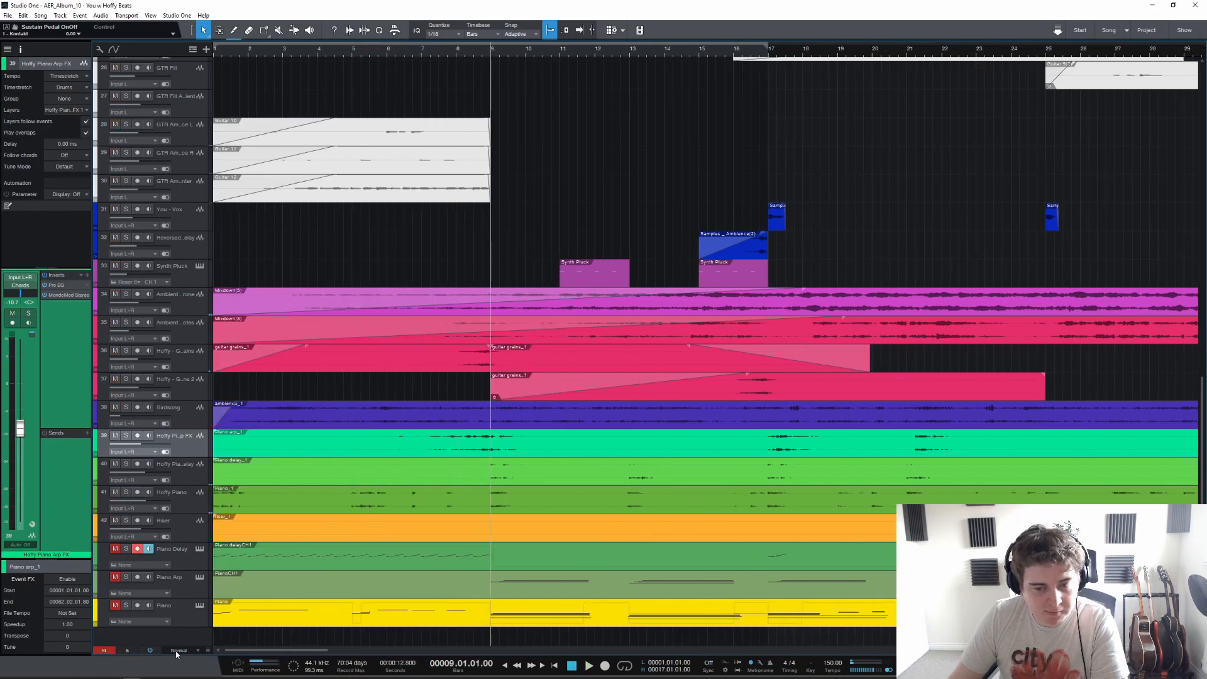
{"action": "scroll", "coordinate": [416, 384], "scroll_direction": "up", "scroll_amount": 8}
{"action": "scroll", "coordinate": [417, 387], "scroll_direction": "up", "scroll_amount": 5}
{"action": "scroll", "coordinate": [431, 439], "scroll_direction": "down", "scroll_amount": 13}
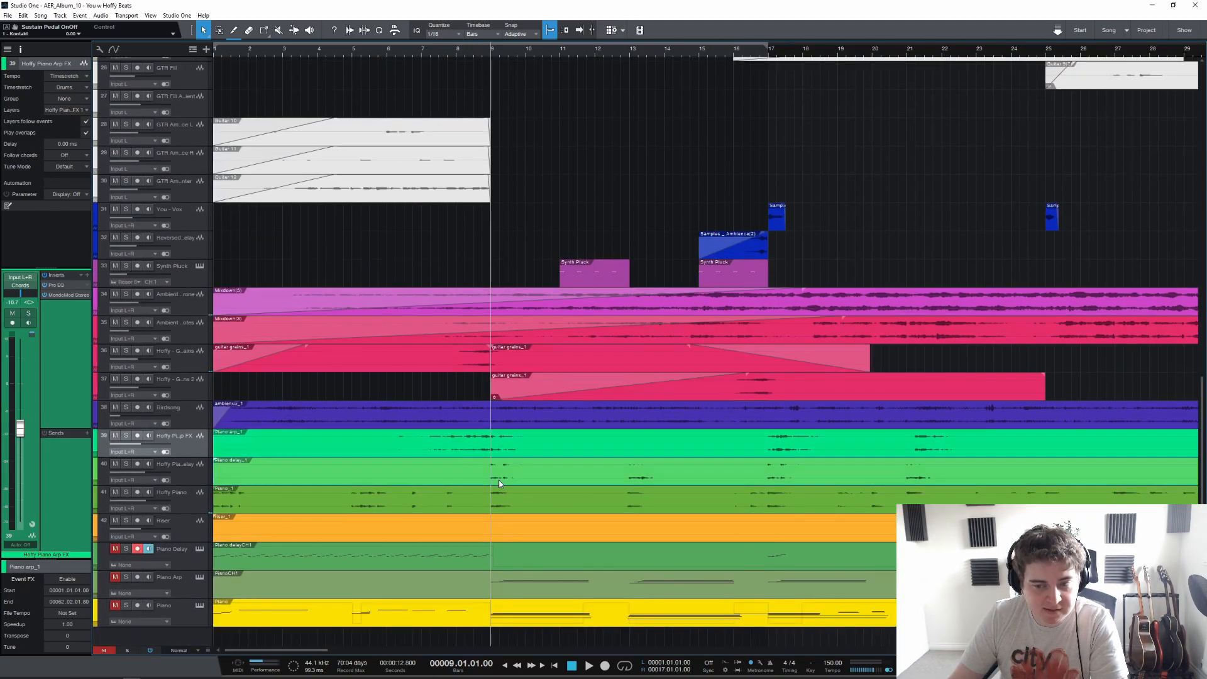
{"action": "left_click", "coordinate": [499, 480]}
{"action": "scroll", "coordinate": [503, 472], "scroll_direction": "up", "scroll_amount": 13}
{"action": "scroll", "coordinate": [482, 400], "scroll_direction": "up", "scroll_amount": 13}
{"action": "scroll", "coordinate": [489, 406], "scroll_direction": "down", "scroll_amount": 20}
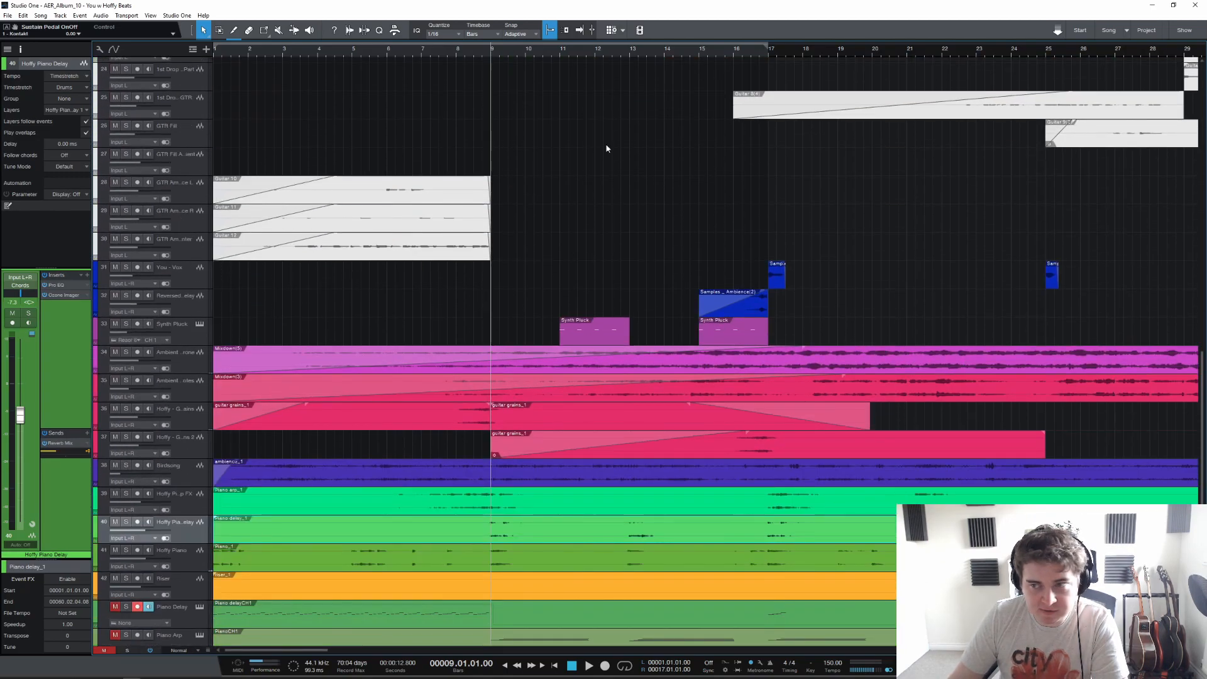
{"action": "scroll", "coordinate": [552, 53], "scroll_direction": "down", "scroll_amount": 5}
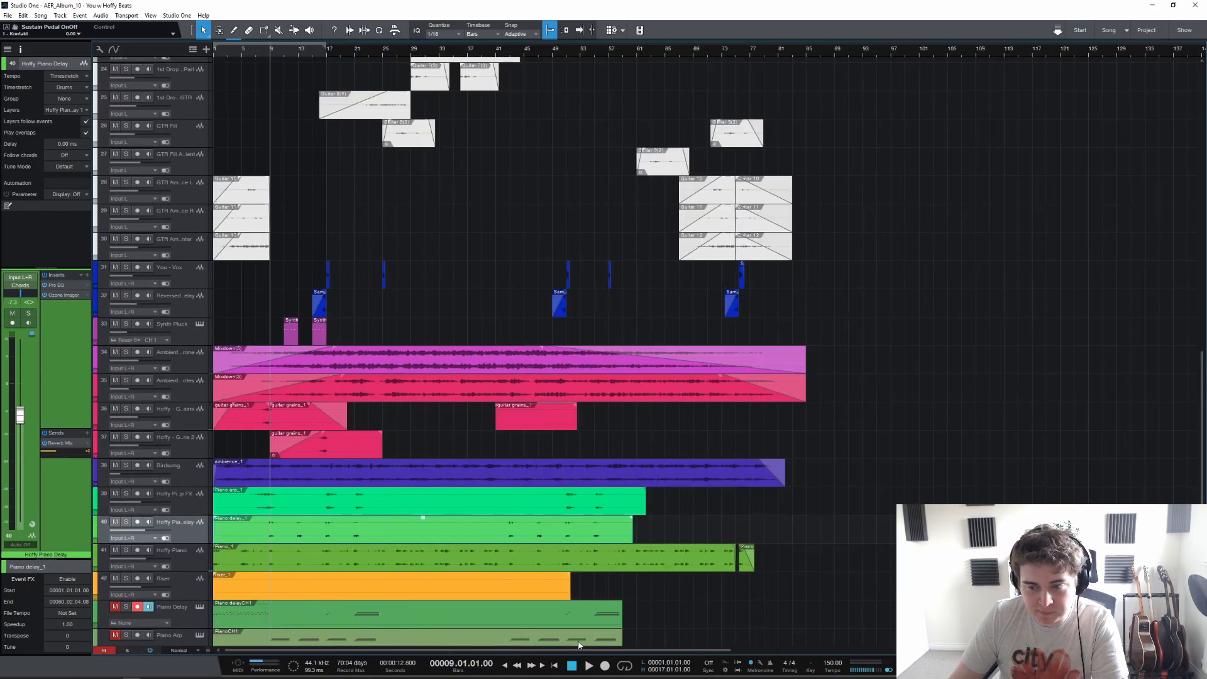
Step: Solo the GTR Ambience L track and play it from just before bar 6
{"action": "scroll", "coordinate": [285, 650], "scroll_direction": "up", "scroll_amount": 4}
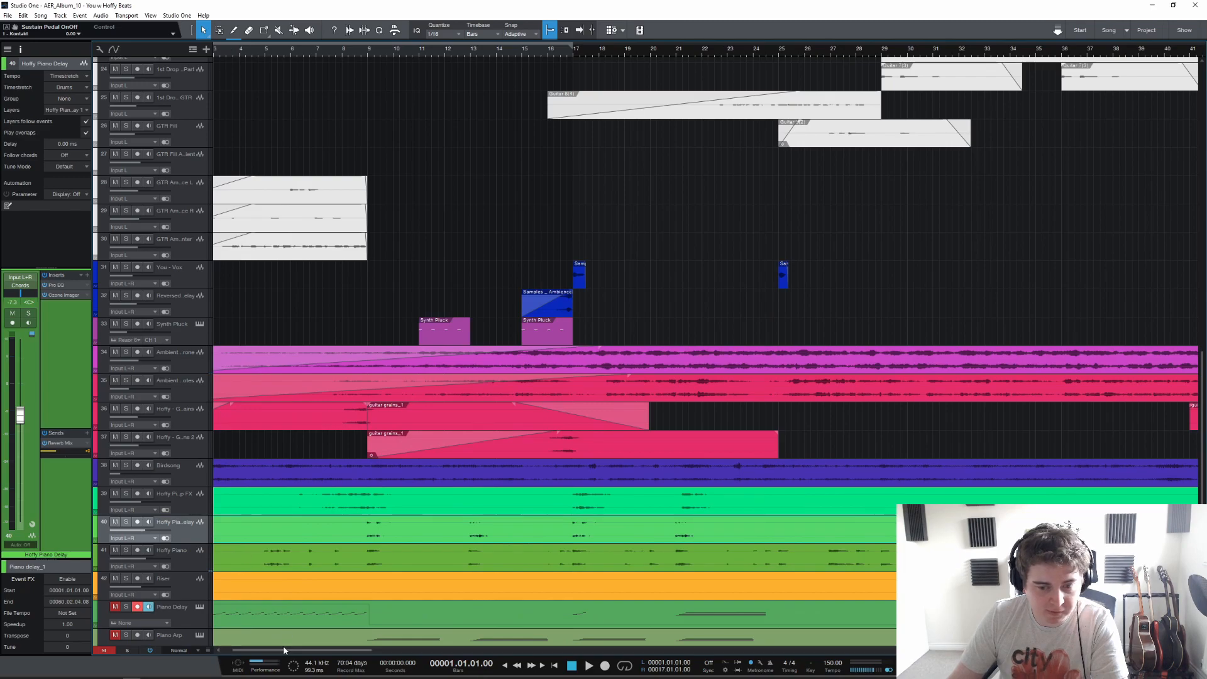
{"action": "left_click_drag", "start_coordinate": [284, 650], "coordinate": [267, 650]}
{"action": "left_click", "coordinate": [139, 189]}
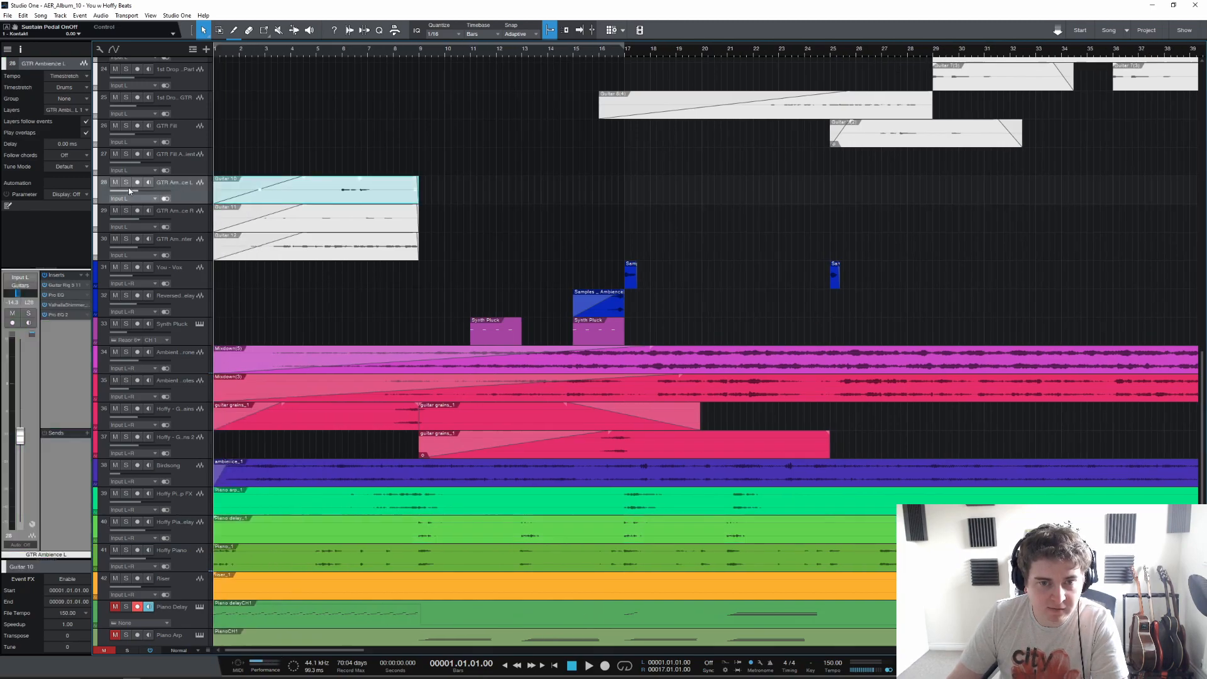
{"action": "left_click", "coordinate": [337, 54]}
{"action": "key", "text": "space"}
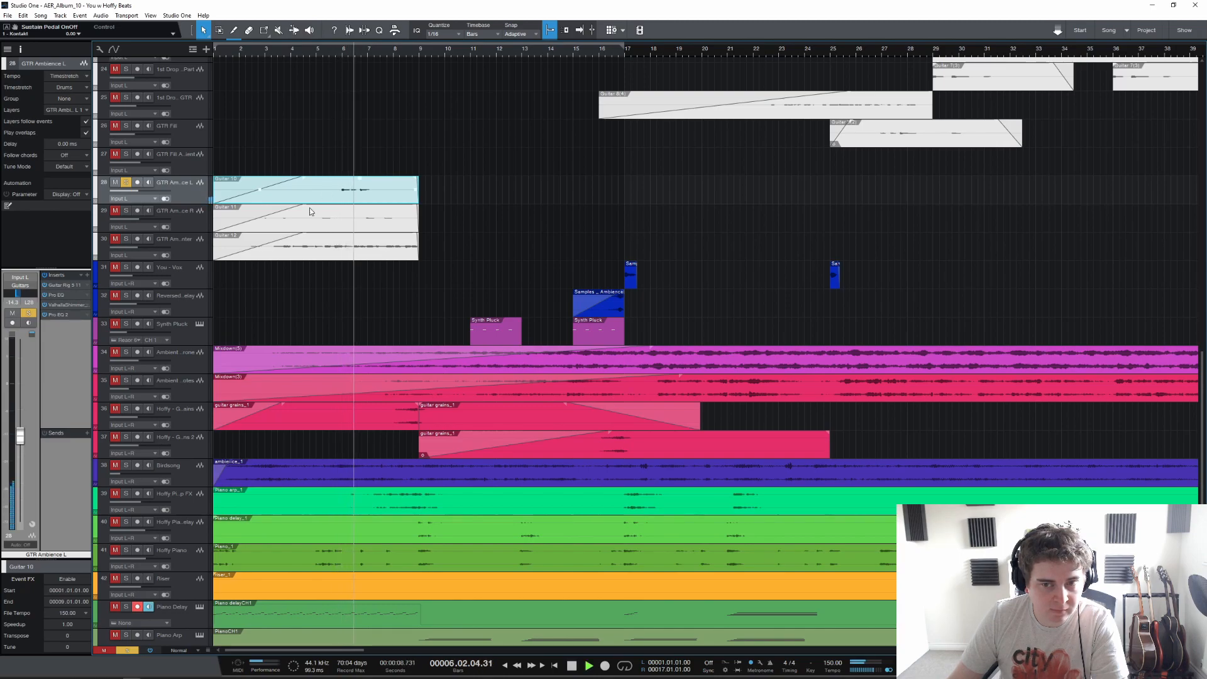
{"action": "key", "text": "space"}
Step: Solo the GTR Ambience R track, play it from bar 2, unsolo it and stop playback
{"action": "left_click", "coordinate": [140, 216]}
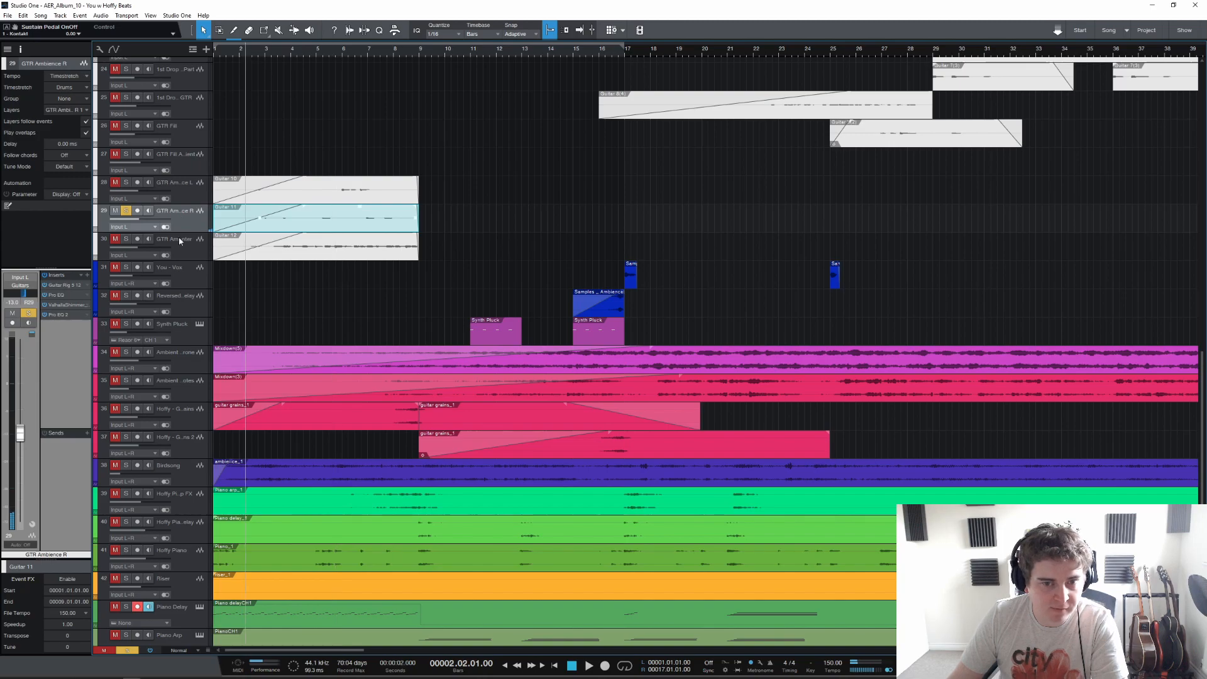
{"action": "key", "text": "space"}
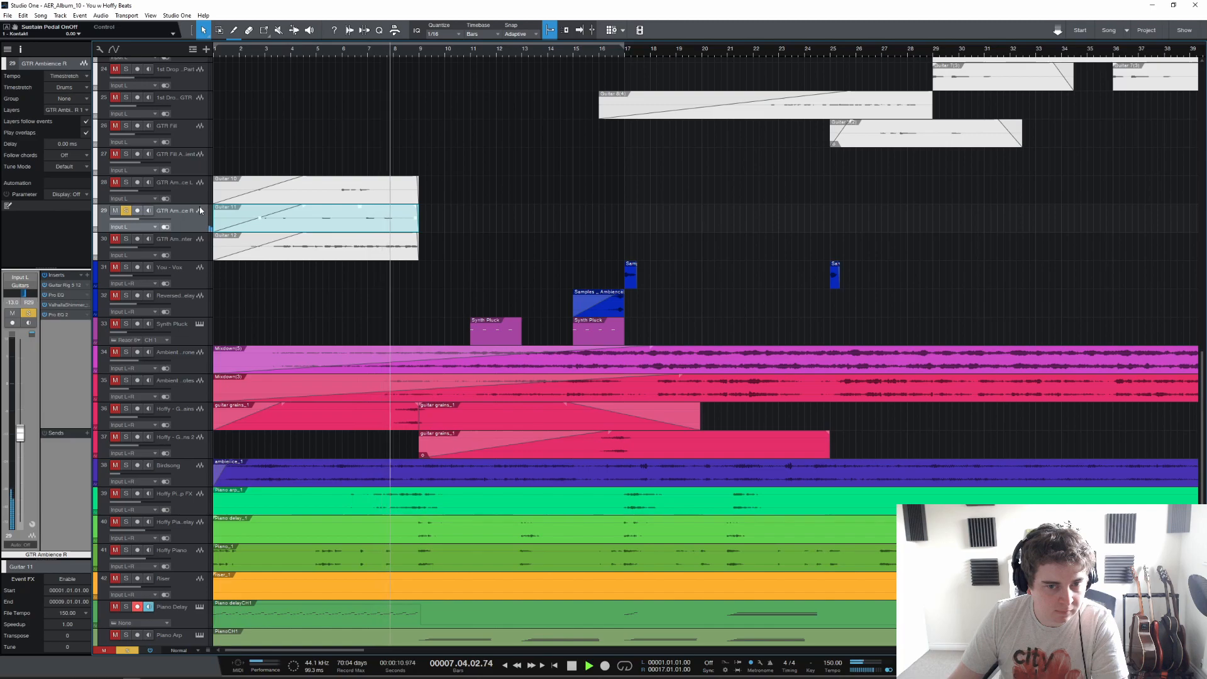
{"action": "left_click", "coordinate": [126, 210]}
{"action": "key", "text": "space"}
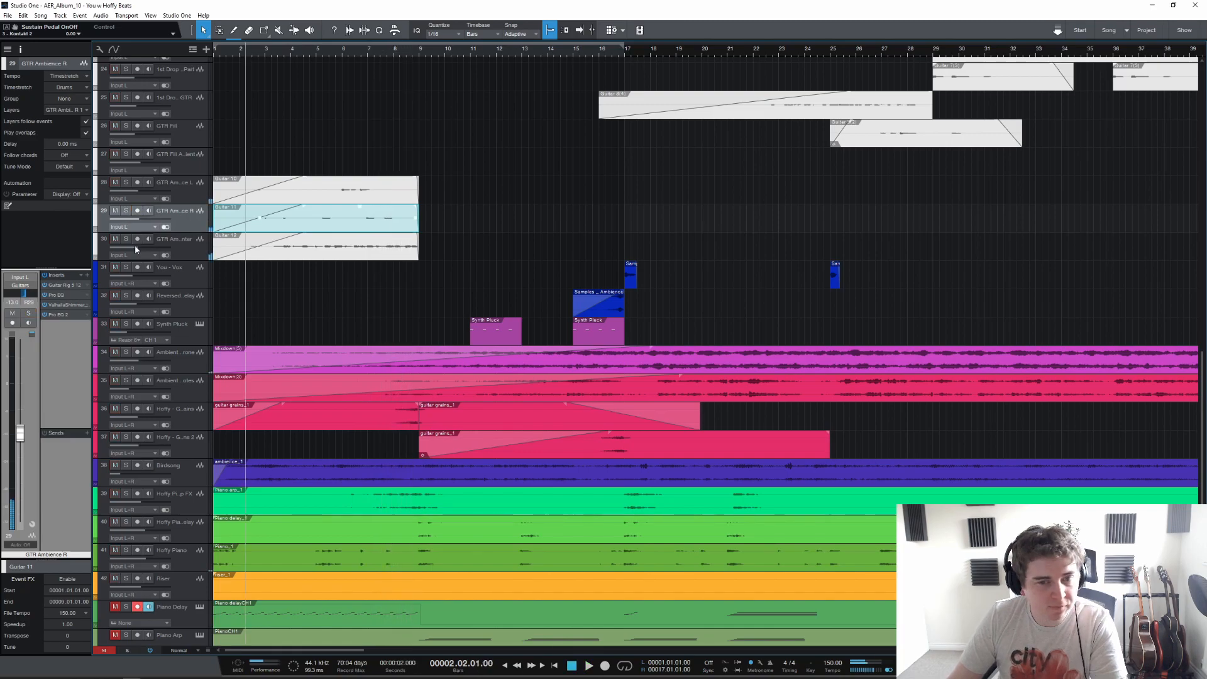
Step: Compare the insert effects of the GTR Ambience Center, R and L tracks by selecting each in turn
{"action": "left_click", "coordinate": [177, 239]}
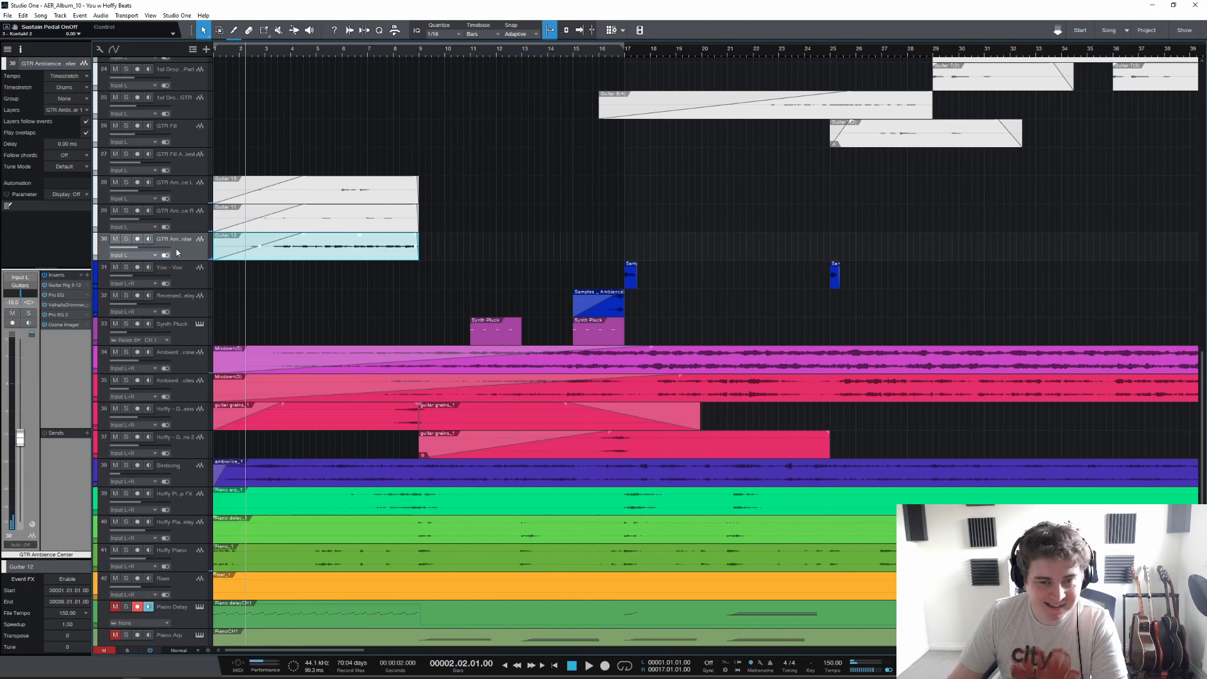
{"action": "left_click", "coordinate": [178, 214]}
{"action": "left_click", "coordinate": [180, 188]}
{"action": "left_click", "coordinate": [188, 214]}
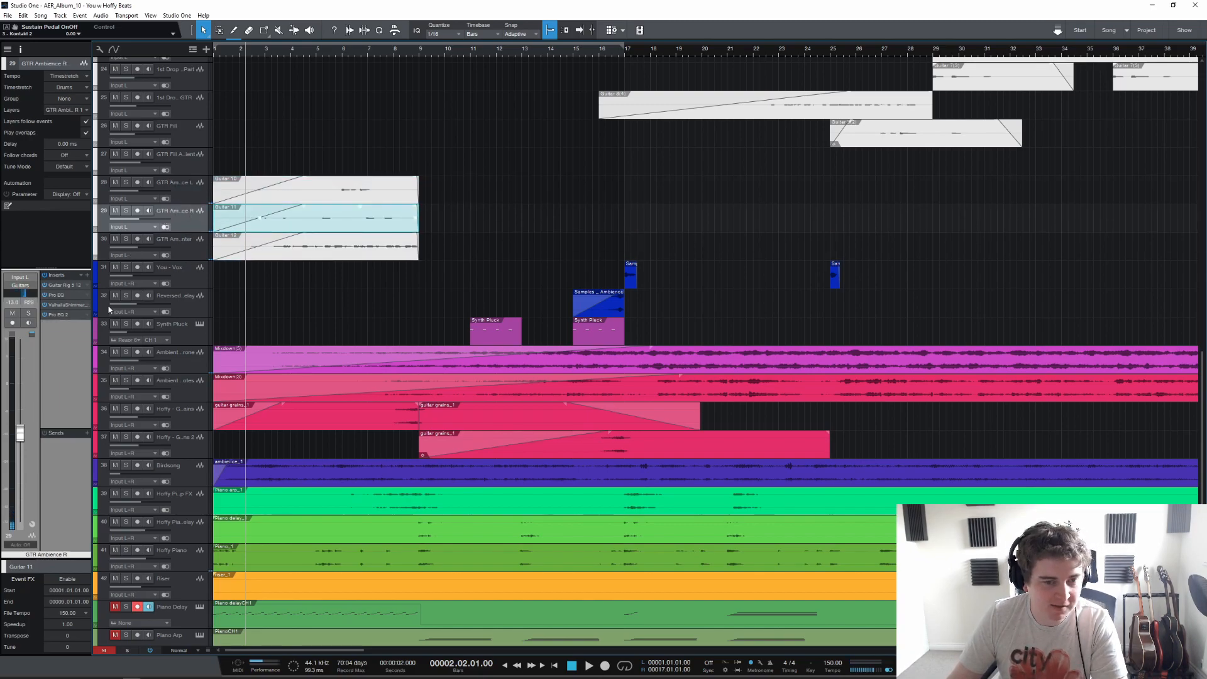
{"action": "left_click", "coordinate": [187, 255]}
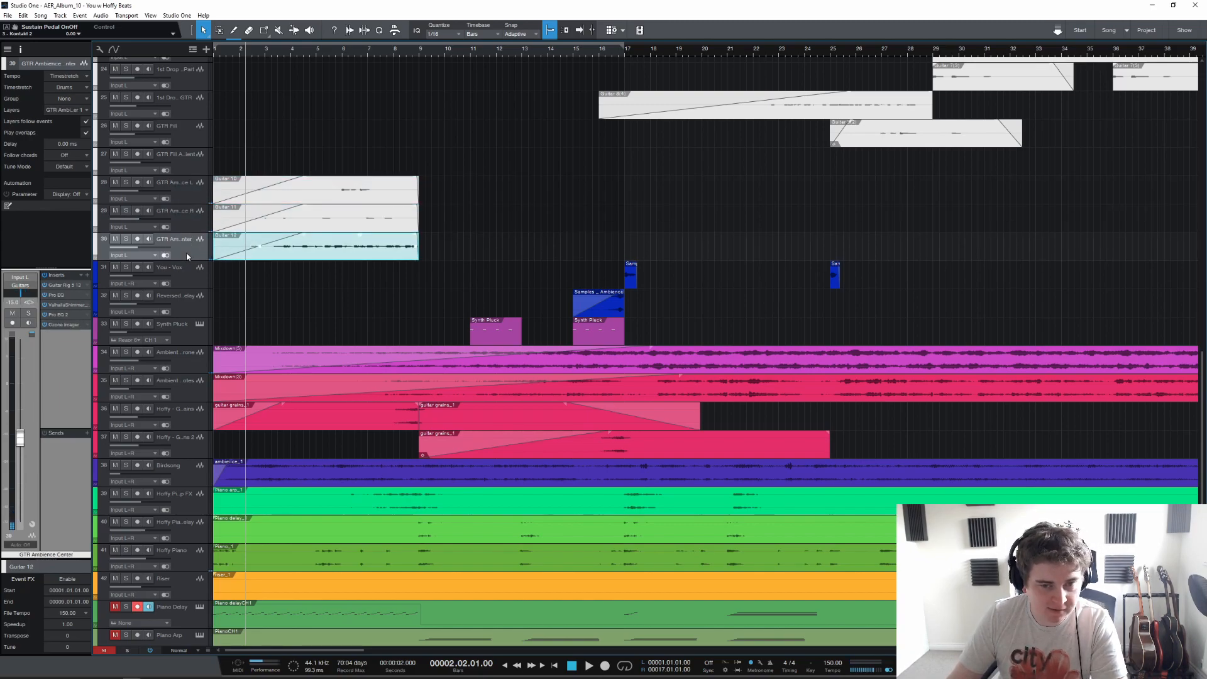
Step: Solo the GTR Ambience Center track from bar 2, add the R and L tracks, then play the full mix from bar 2
{"action": "right_click", "coordinate": [335, 245]}
{"action": "left_click", "coordinate": [305, 16]}
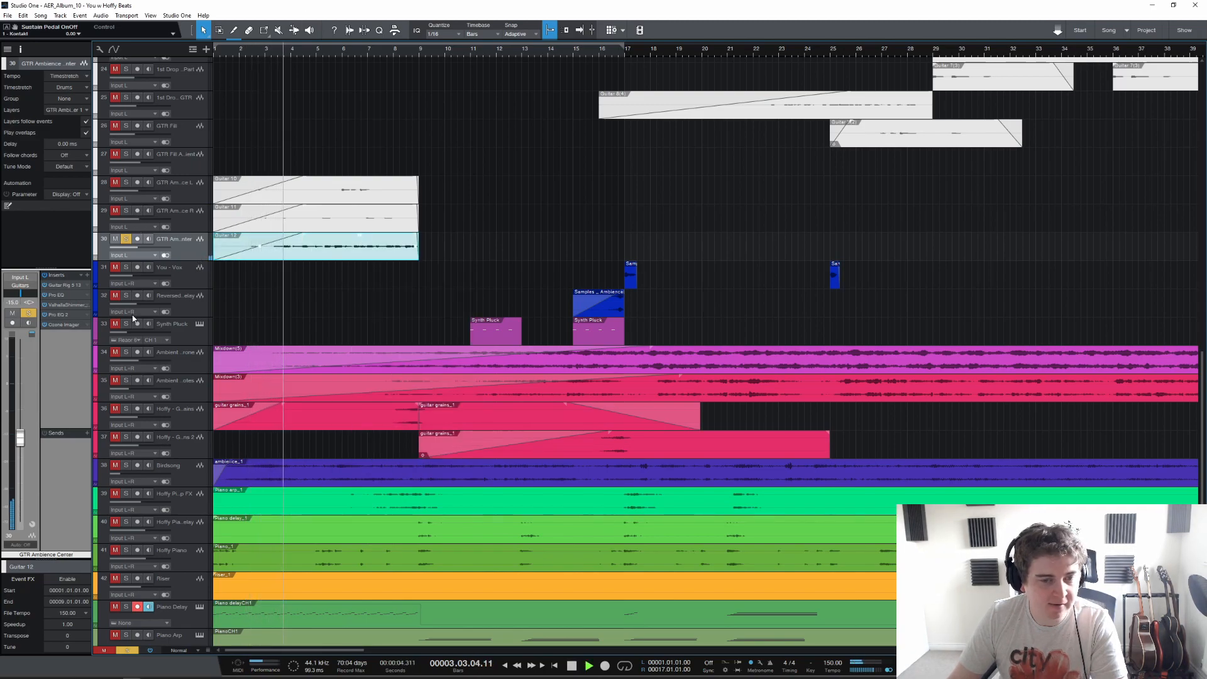
{"action": "key", "text": "space"}
{"action": "left_click", "coordinate": [125, 210]}
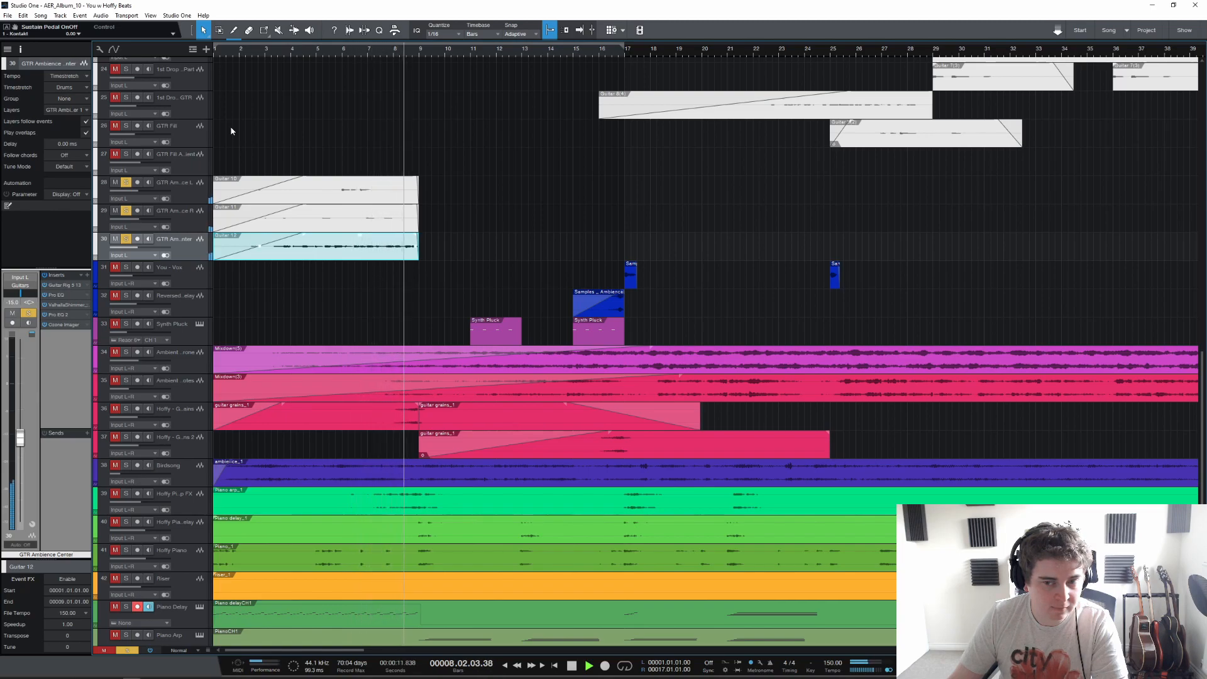
{"action": "key", "text": "space"}
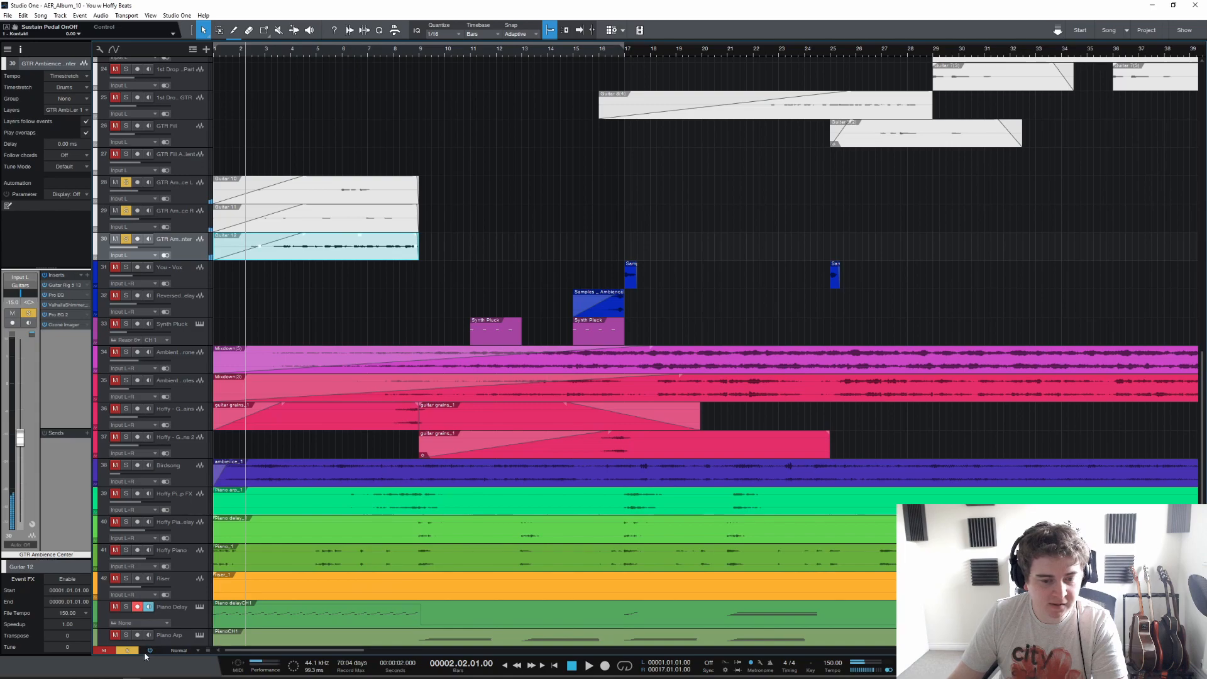
{"action": "key", "text": "space"}
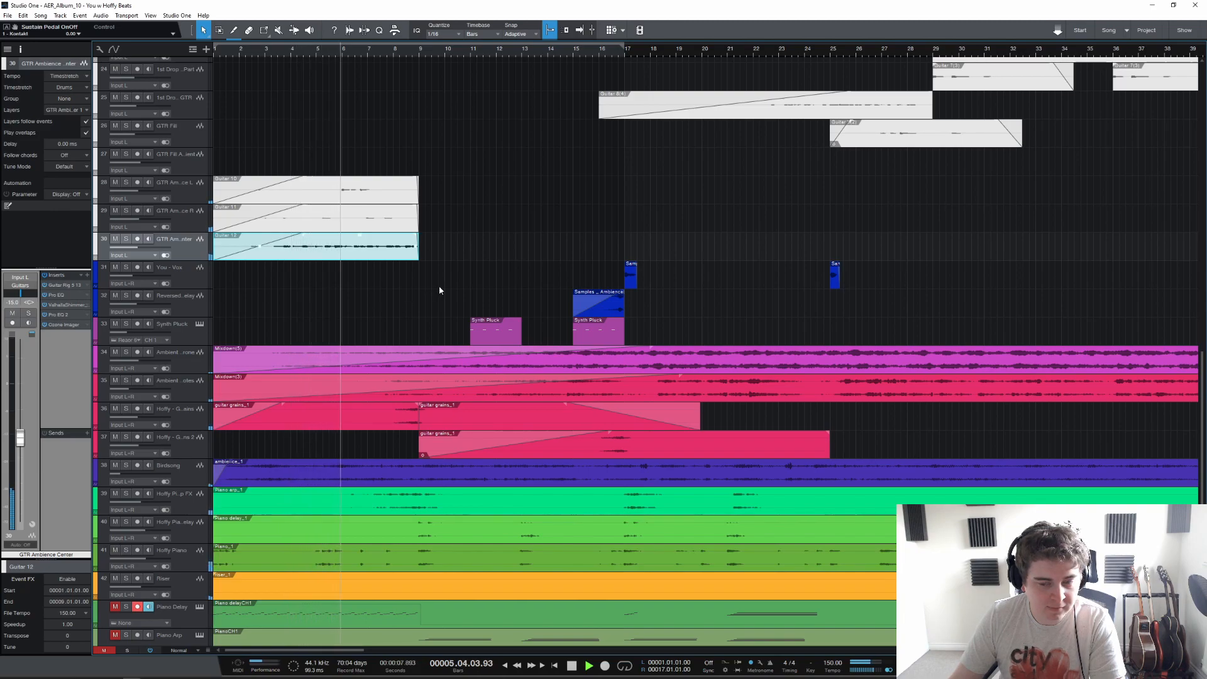
{"action": "key", "text": "space"}
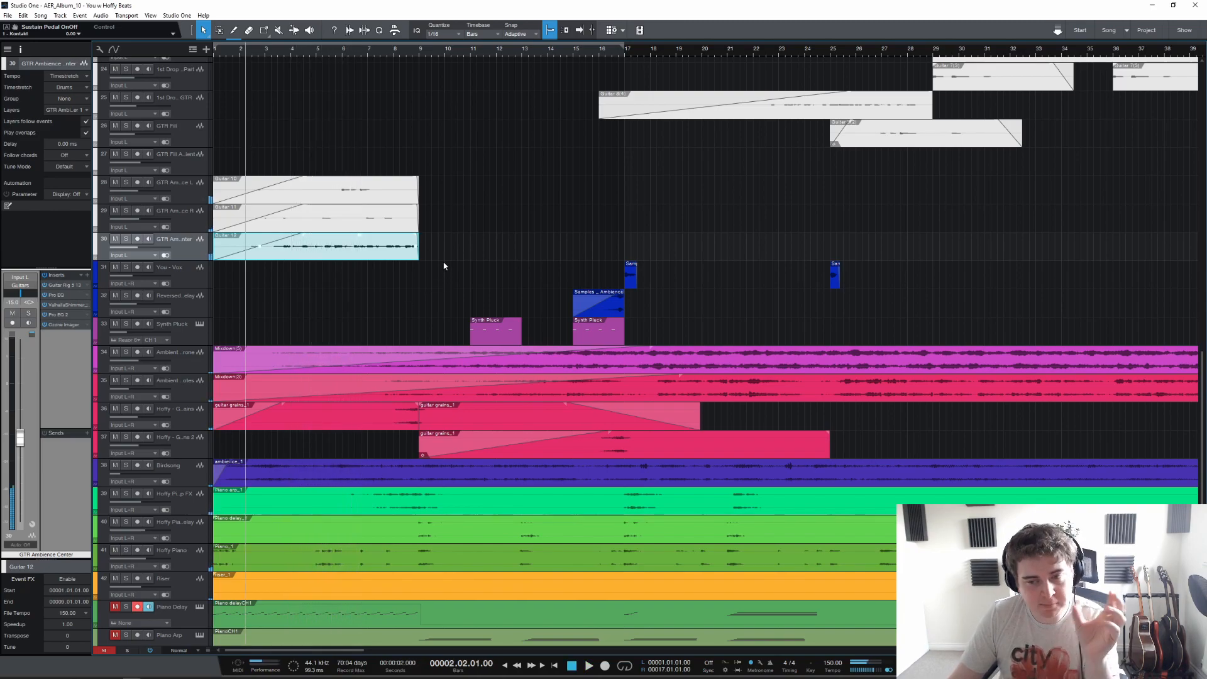
Step: Play from bar 9 with Filtered Drums soloed, then Filtered Tops alone, then both together, and stop playback
{"action": "scroll", "coordinate": [443, 266], "scroll_direction": "up", "scroll_amount": 10}
{"action": "left_click", "coordinate": [419, 51]}
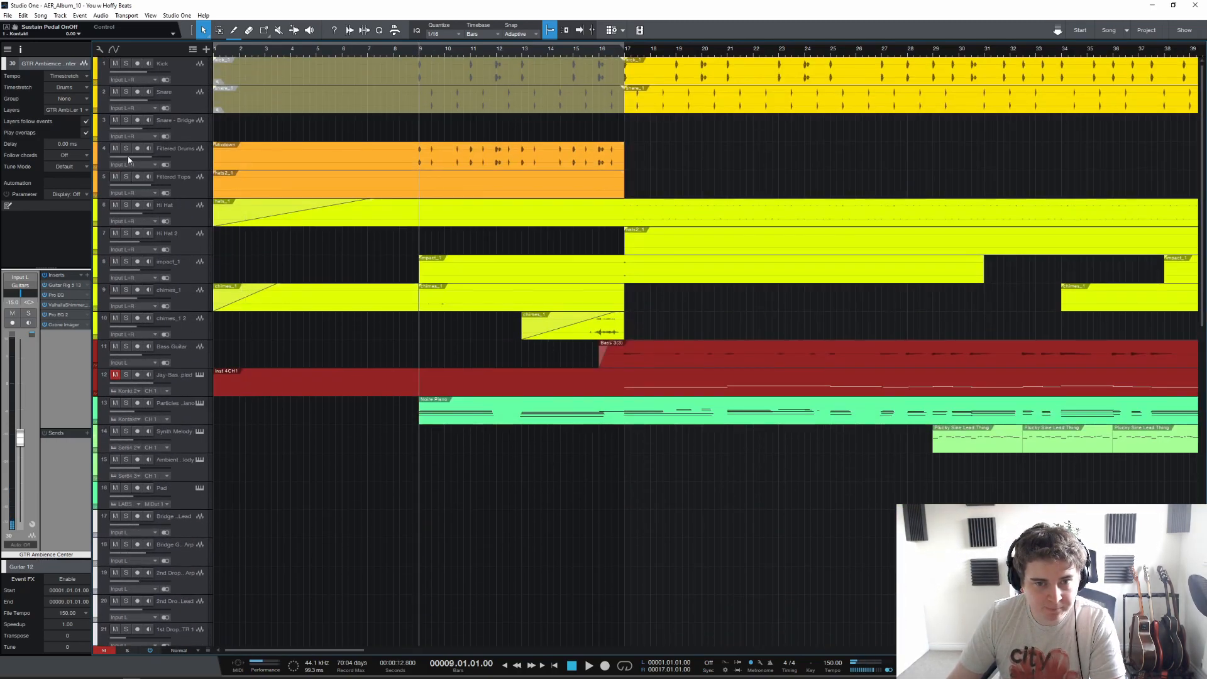
{"action": "left_click", "coordinate": [127, 177]}
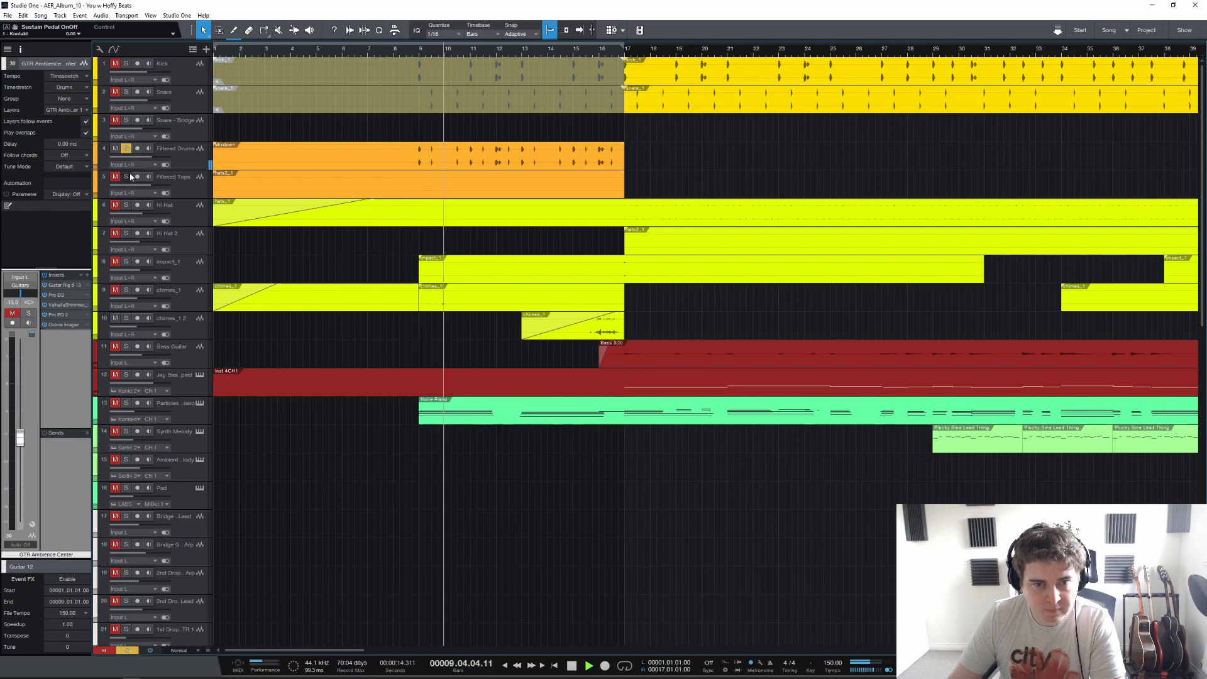
{"action": "left_click", "coordinate": [126, 148]}
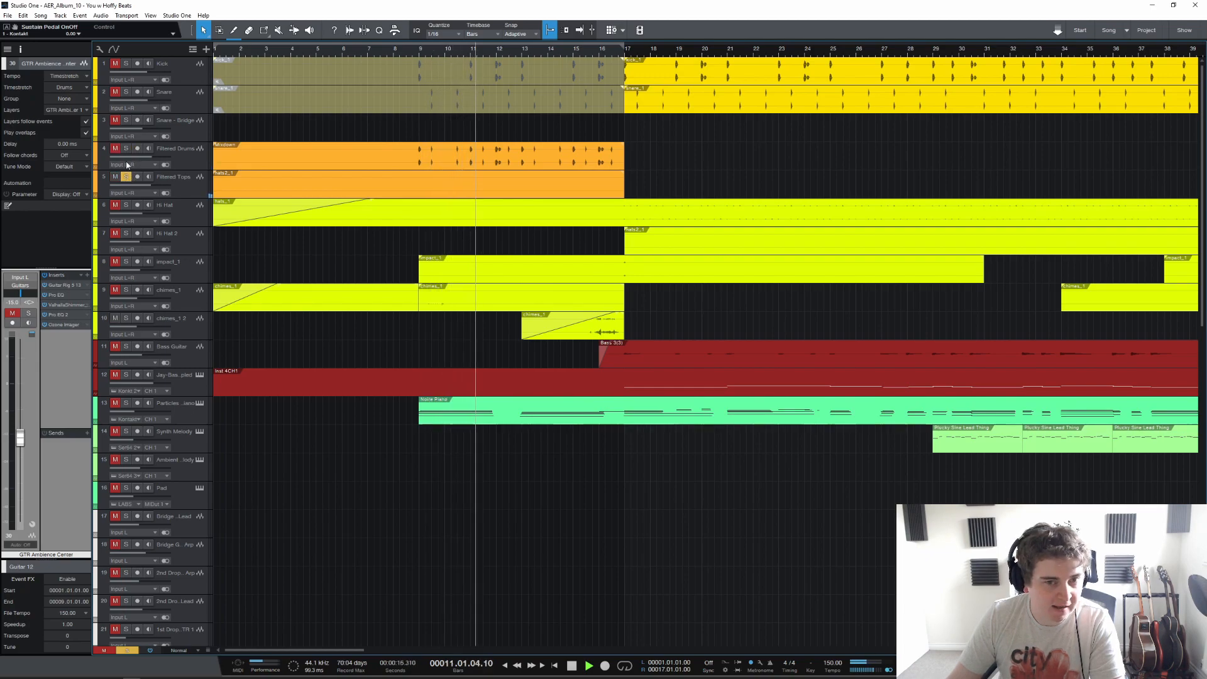
{"action": "left_click", "coordinate": [127, 149]}
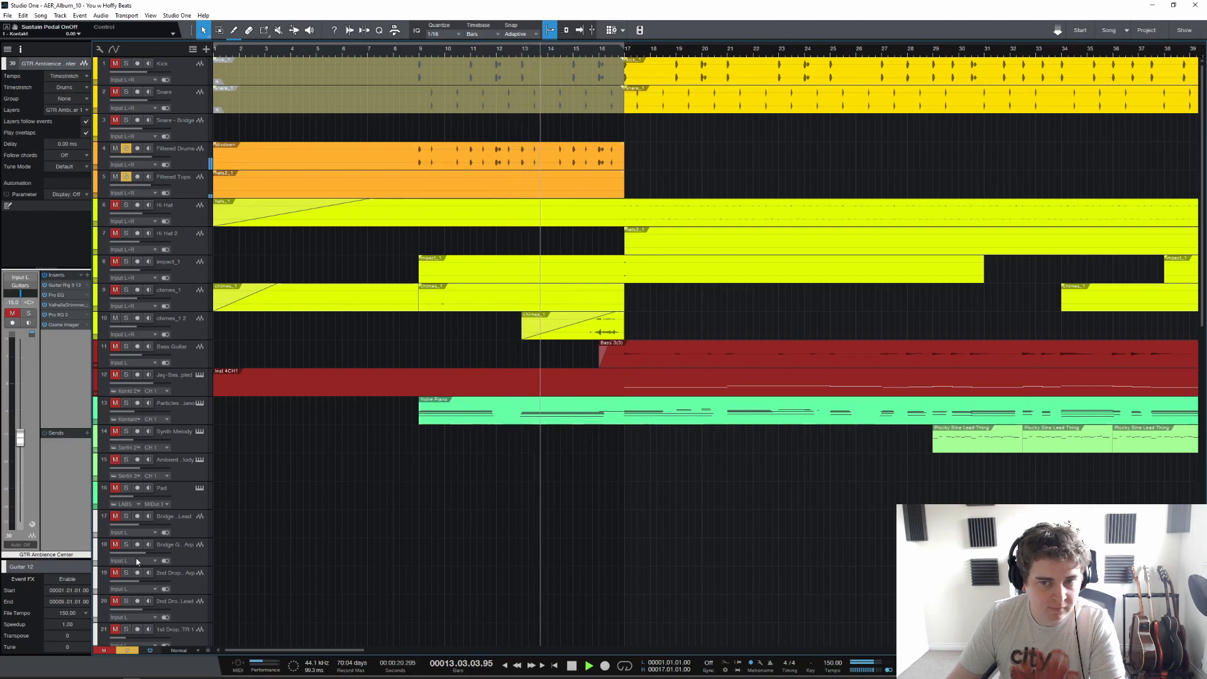
{"action": "key", "text": "space"}
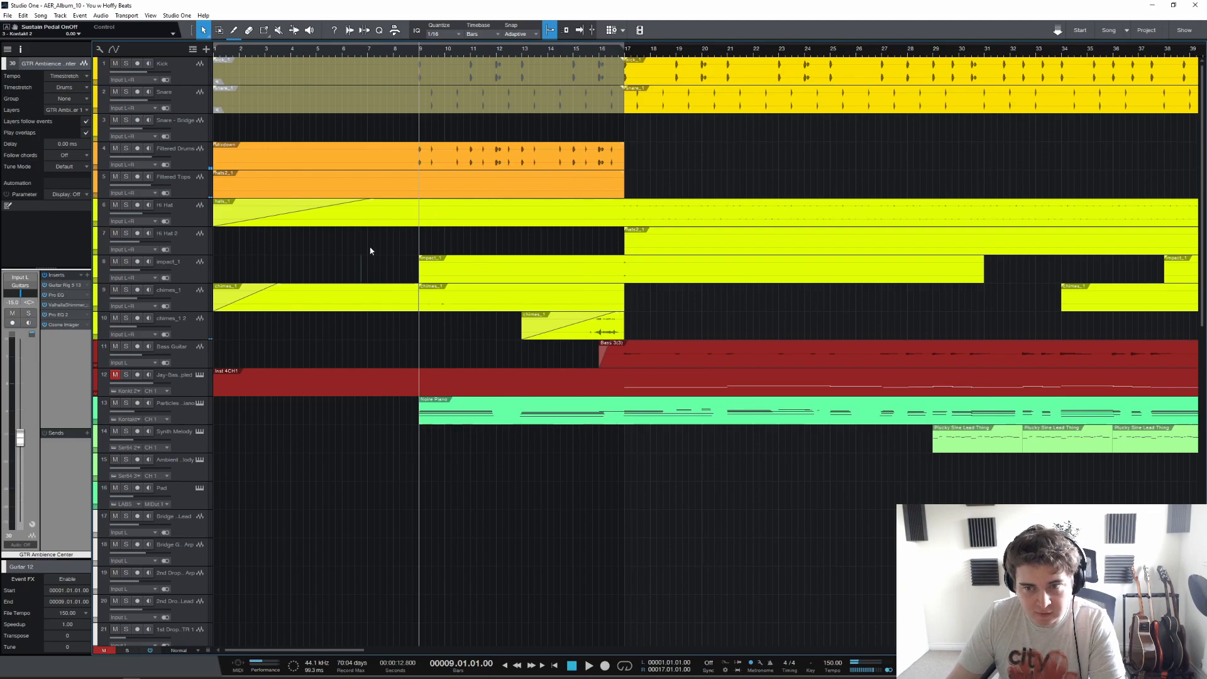
Step: Play the full mix from bar 9, stop it and select the Hi Hat track's clip
{"action": "key", "text": "space"}
{"action": "key", "text": "space"}
{"action": "left_click", "coordinate": [627, 222]}
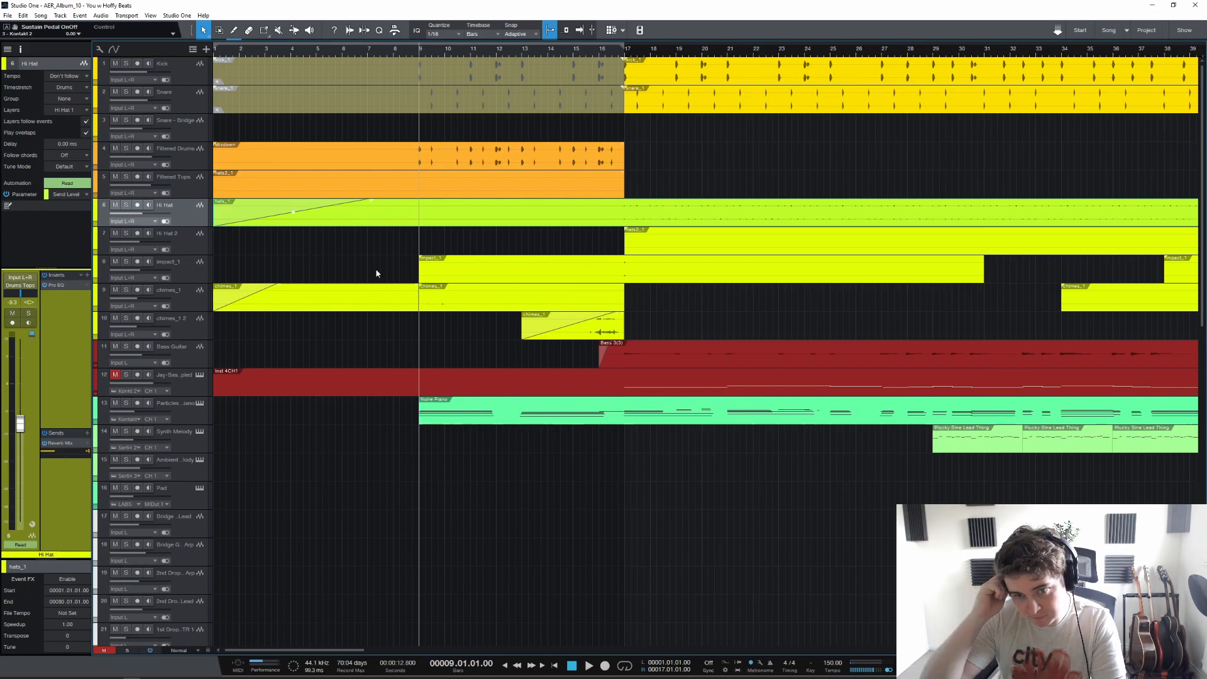
Step: Audition the chimes_1 track by soloing it from bar 9, selecting its clip that starts there, and unsoloing it
{"action": "left_click", "coordinate": [186, 297]}
{"action": "key", "text": "space"}
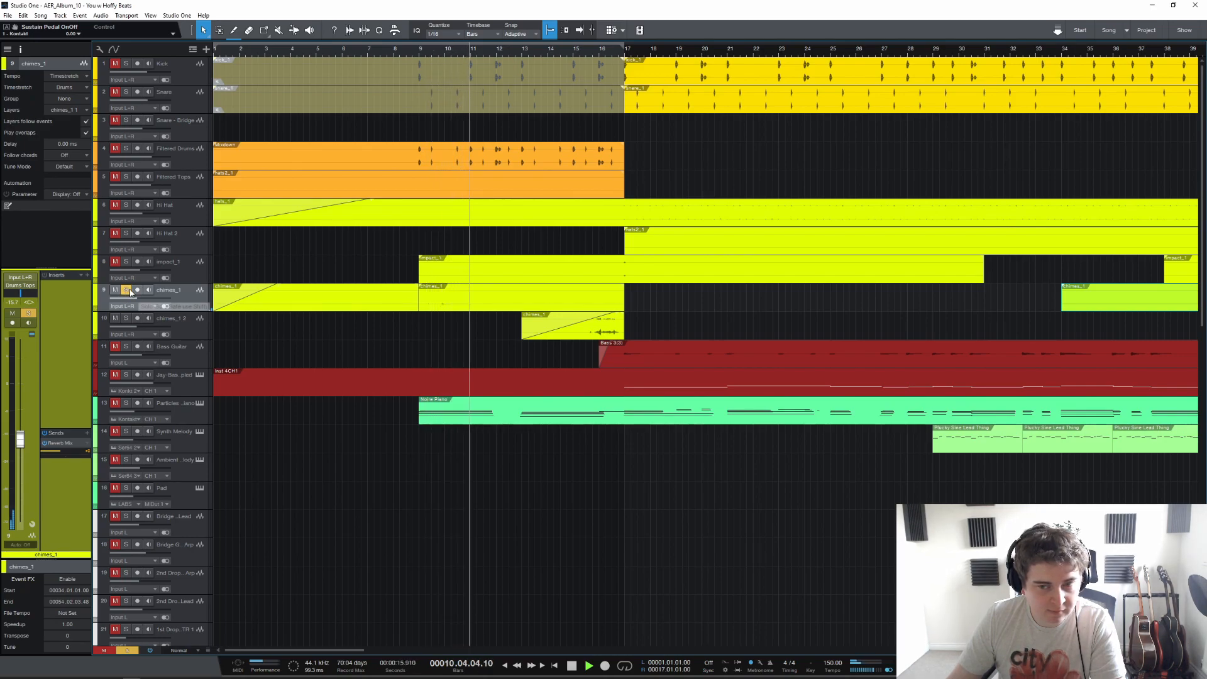
{"action": "left_click", "coordinate": [438, 303]}
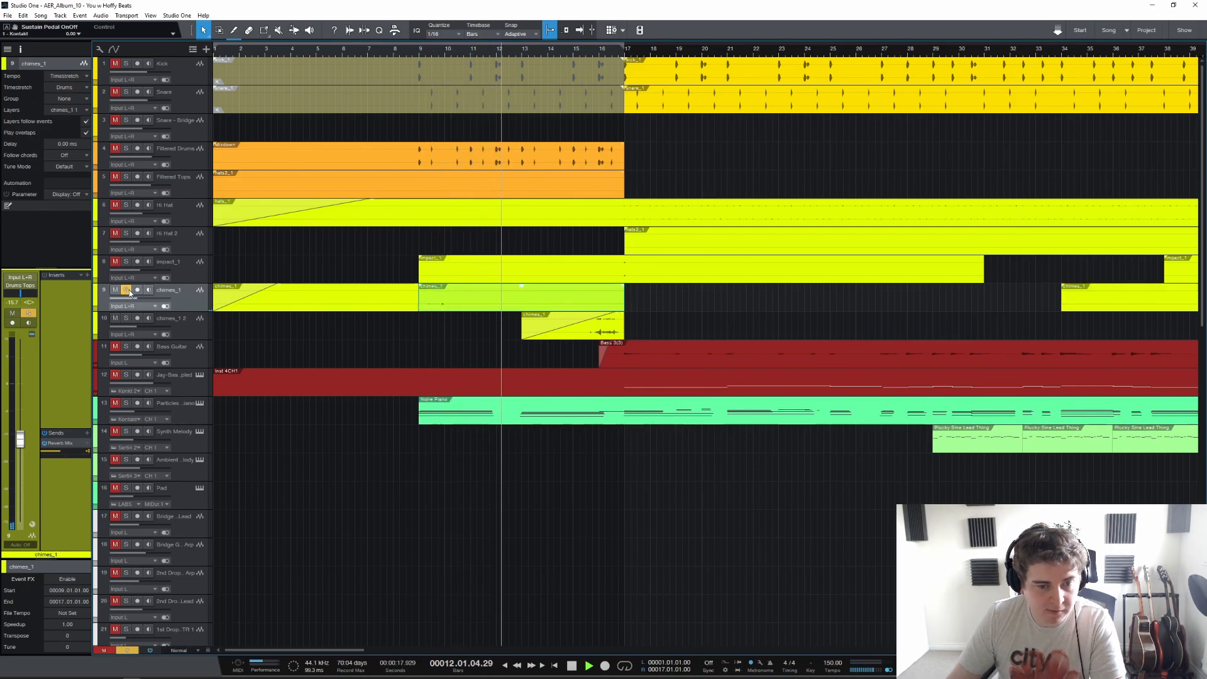
{"action": "key", "text": "space"}
{"action": "left_click", "coordinate": [129, 291]}
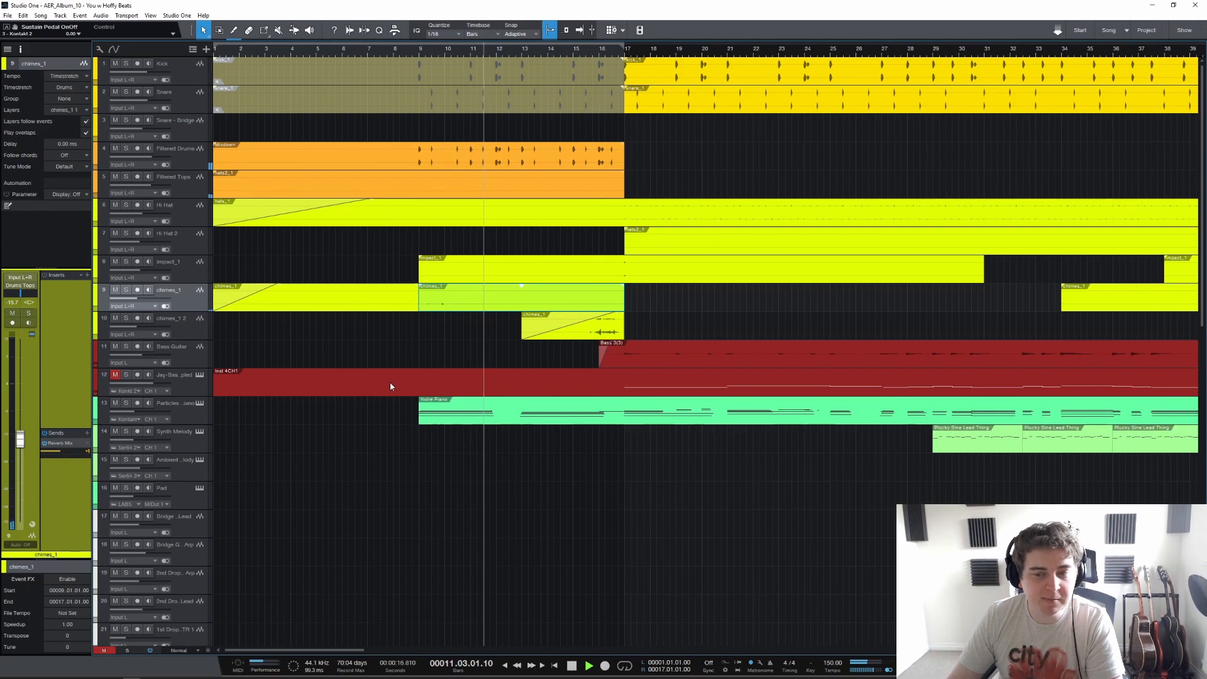
Step: Stop playback and open the Particles Piano track's Kontakt instrument on the NOIRE Pure Particles Engine page
{"action": "left_click", "coordinate": [188, 410]}
{"action": "key", "text": "space"}
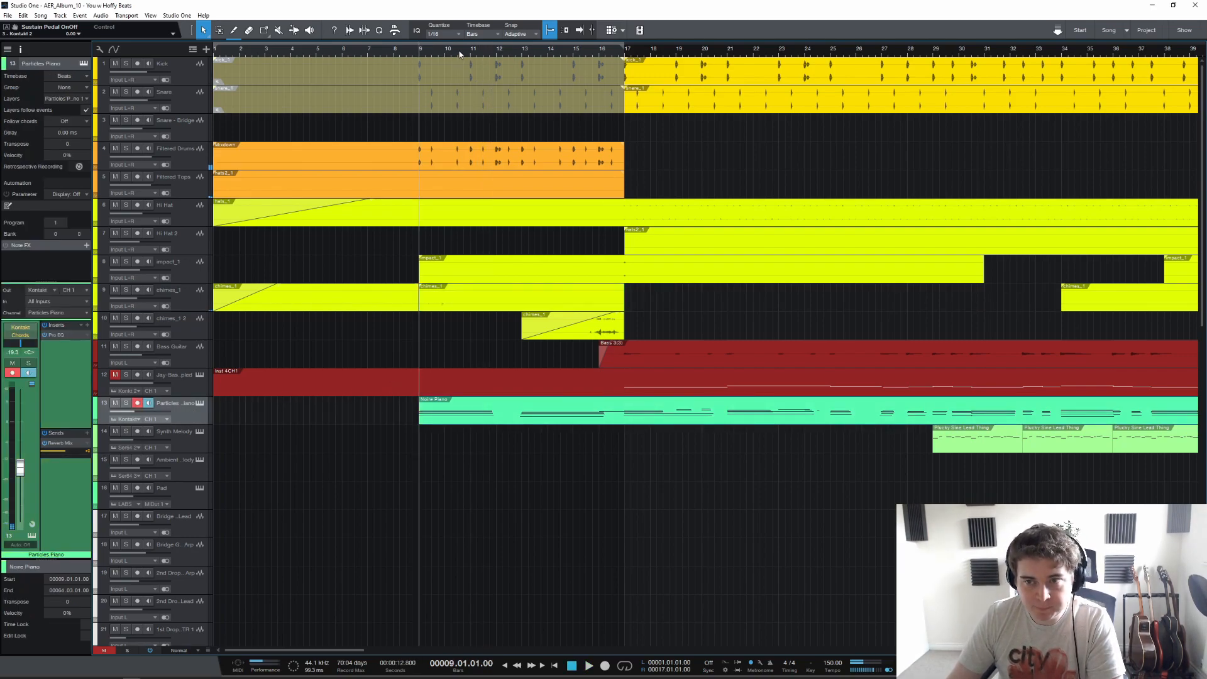
{"action": "scroll", "coordinate": [459, 52], "scroll_direction": "down", "scroll_amount": 3}
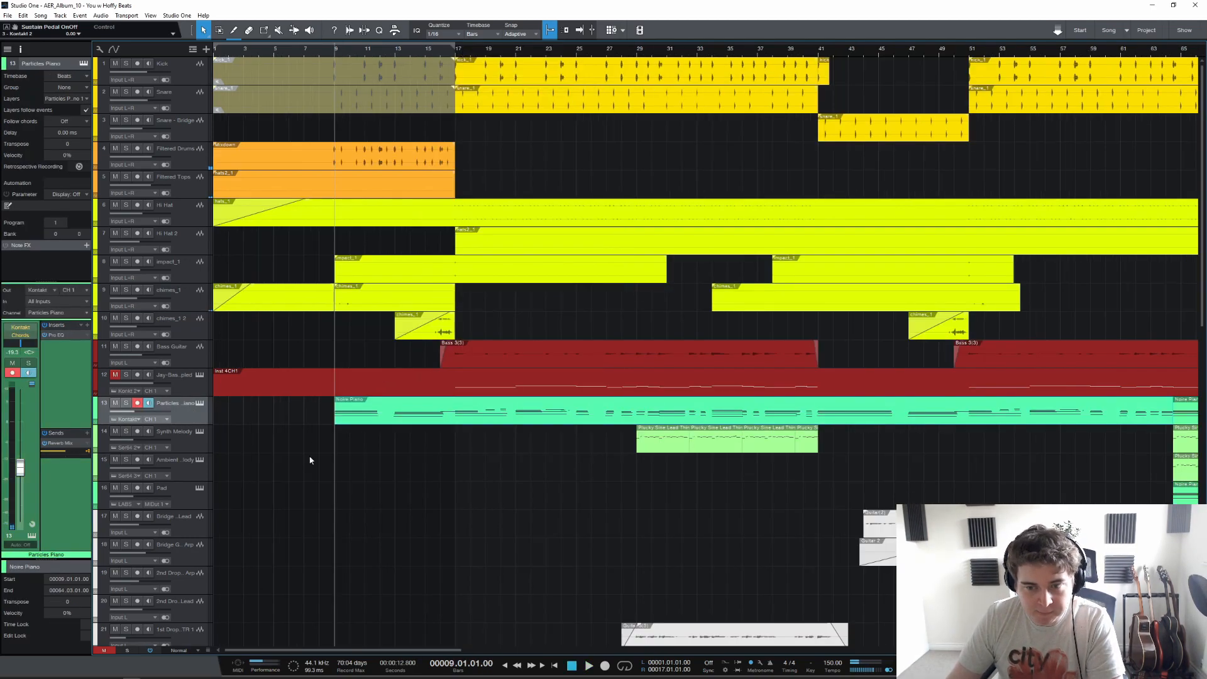
{"action": "scroll", "coordinate": [171, 346], "scroll_direction": "down", "scroll_amount": 3}
{"action": "left_click", "coordinate": [200, 323]}
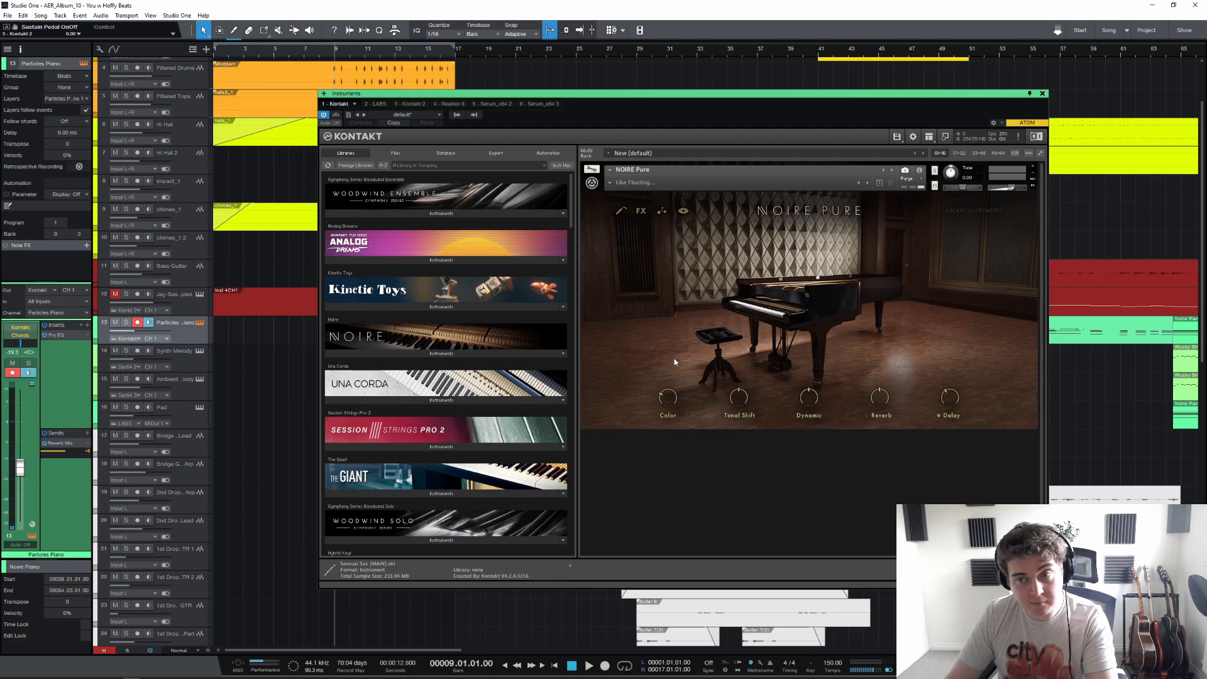
{"action": "left_click", "coordinate": [683, 210]}
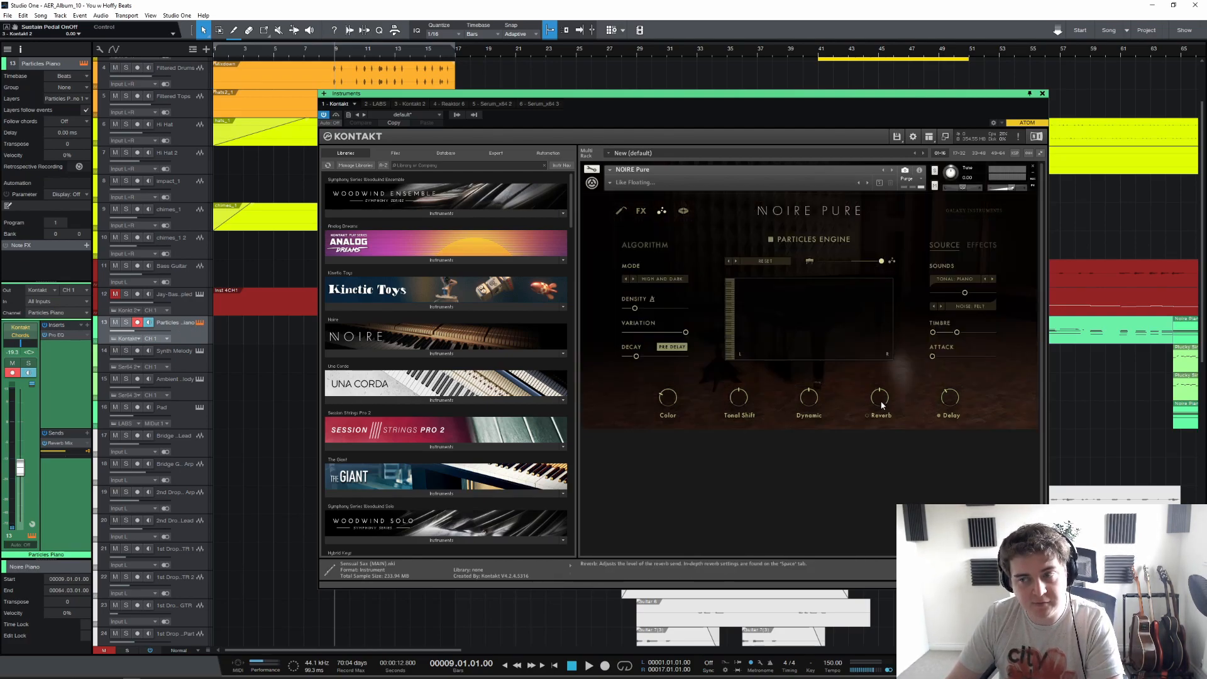
Step: Solo the Particles Piano track and play it from bar 9, then close its instrument and unsolo it
{"action": "left_click", "coordinate": [126, 322]}
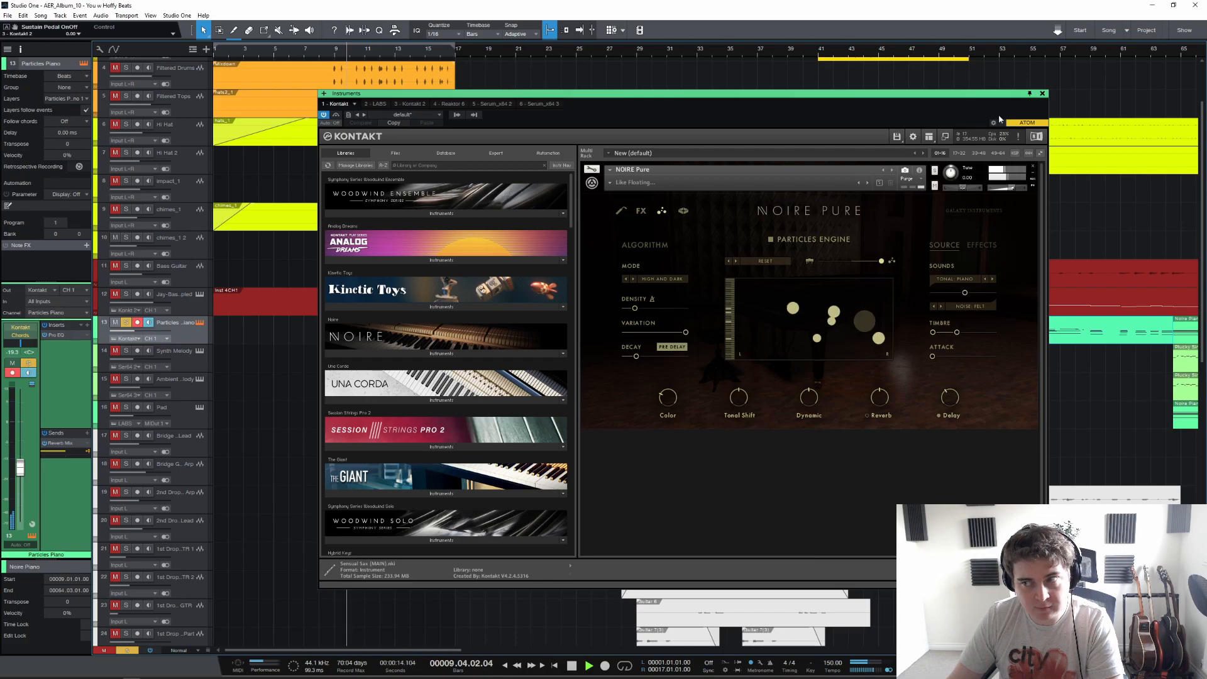
{"action": "left_click", "coordinate": [1042, 93]}
{"action": "left_click", "coordinate": [126, 322]}
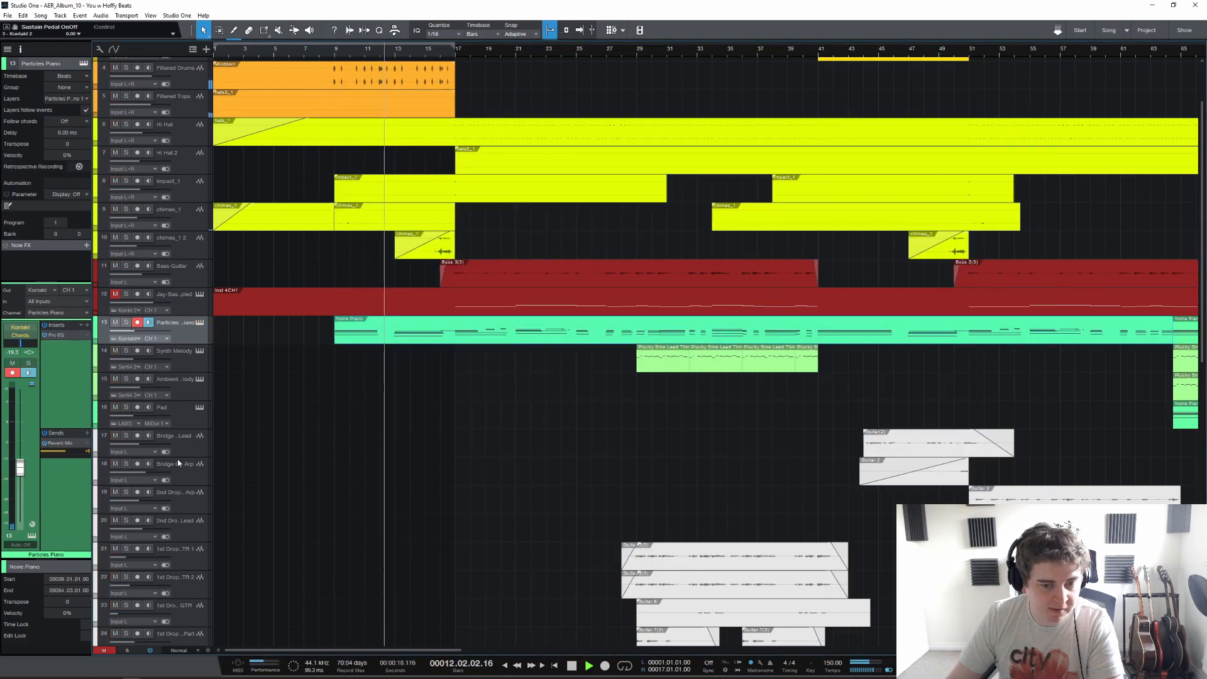
Step: Show the mixer console and play from bar 9 with the Reverb Mix channel soloed
{"action": "key", "text": "F3"}
{"action": "left_click_drag", "start_coordinate": [423, 651], "coordinate": [779, 647]}
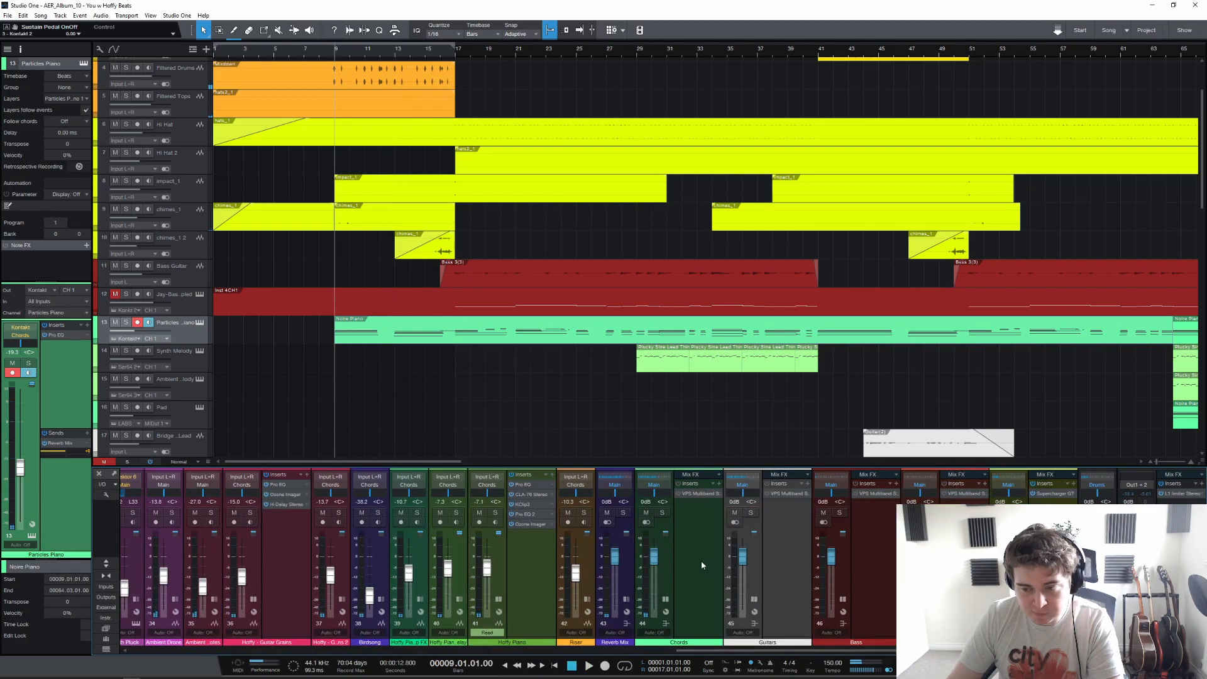
{"action": "left_click", "coordinate": [623, 513]}
{"action": "scroll", "coordinate": [331, 361], "scroll_direction": "down", "scroll_amount": 5}
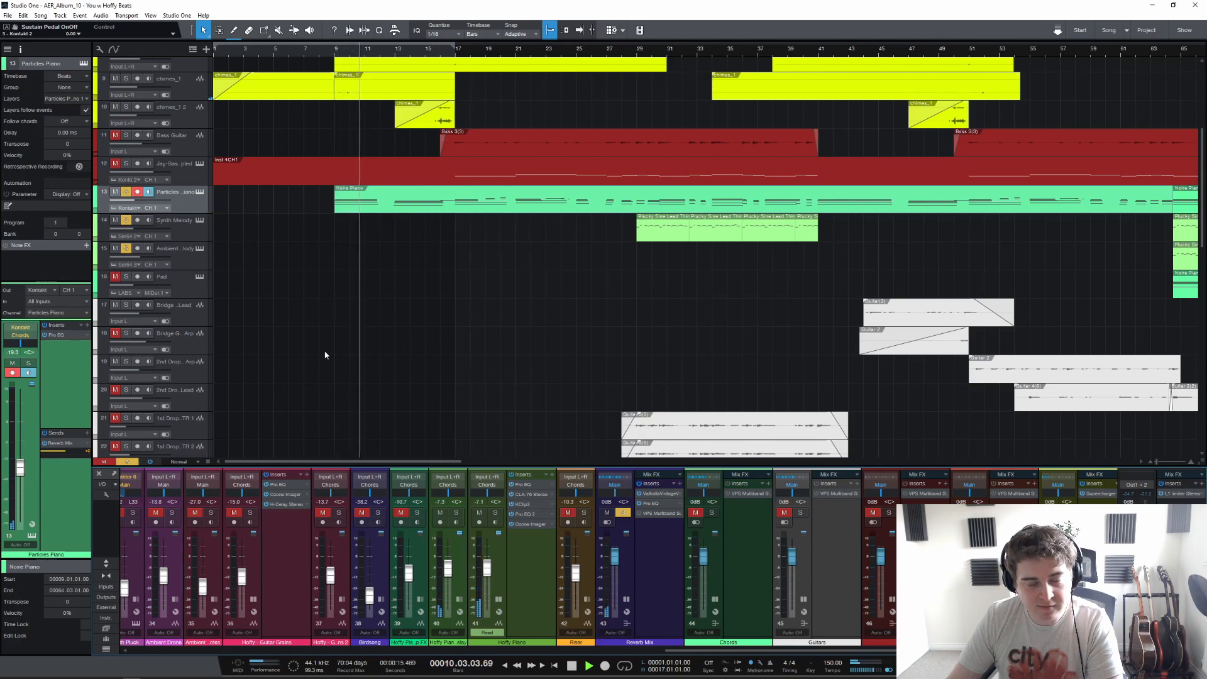
Step: Review the Reverb Mix channel's Pro EQ, VPS Multiband Sidechain and ValhallaVintageVerb inserts, then unsolo the channel and stop playback
{"action": "left_click", "coordinate": [666, 503]}
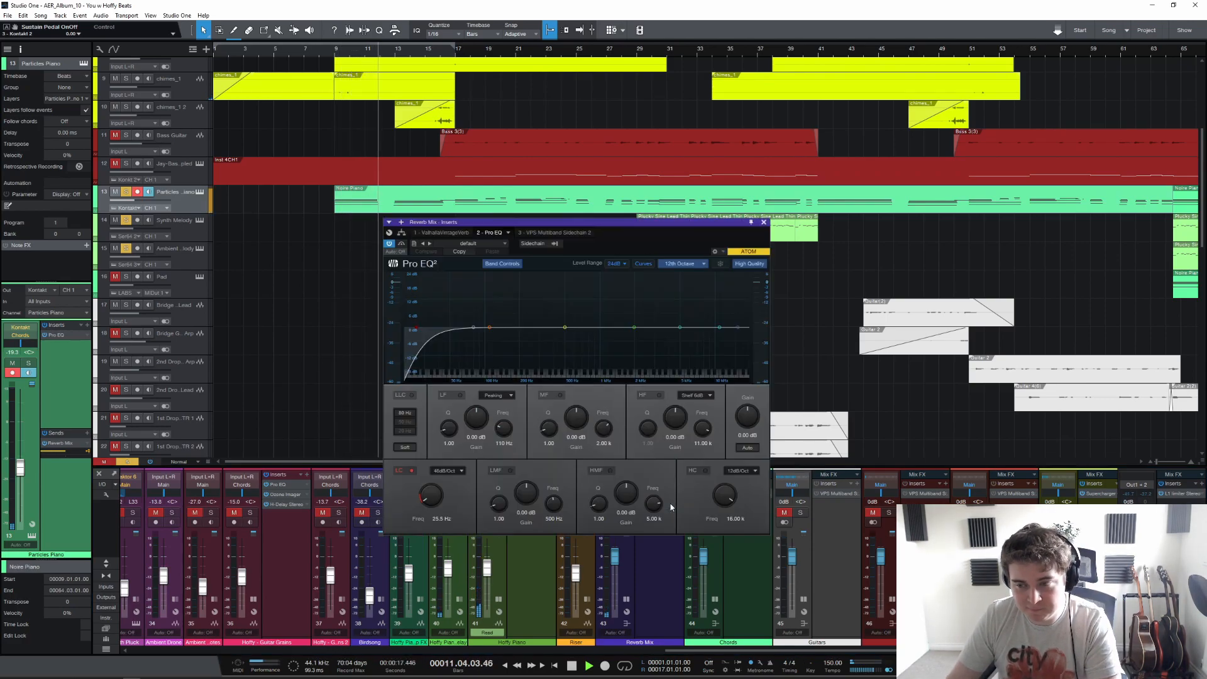
{"action": "left_click", "coordinate": [554, 233]}
{"action": "left_click", "coordinate": [444, 233]}
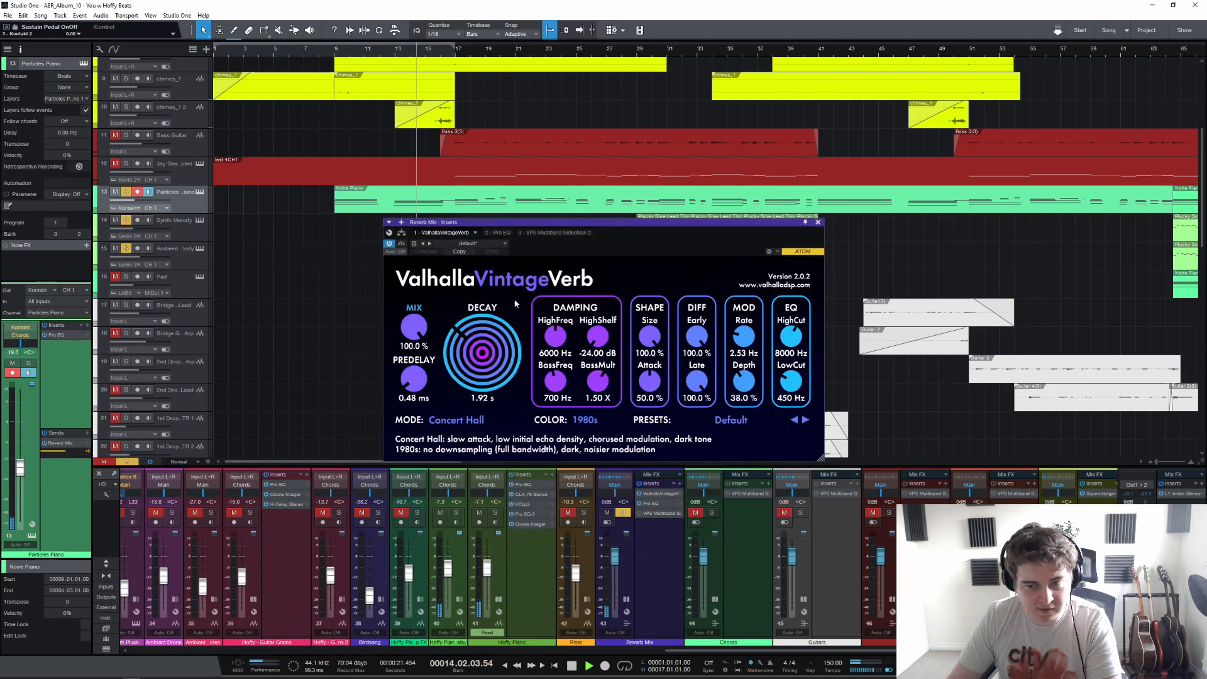
{"action": "left_click", "coordinate": [818, 223]}
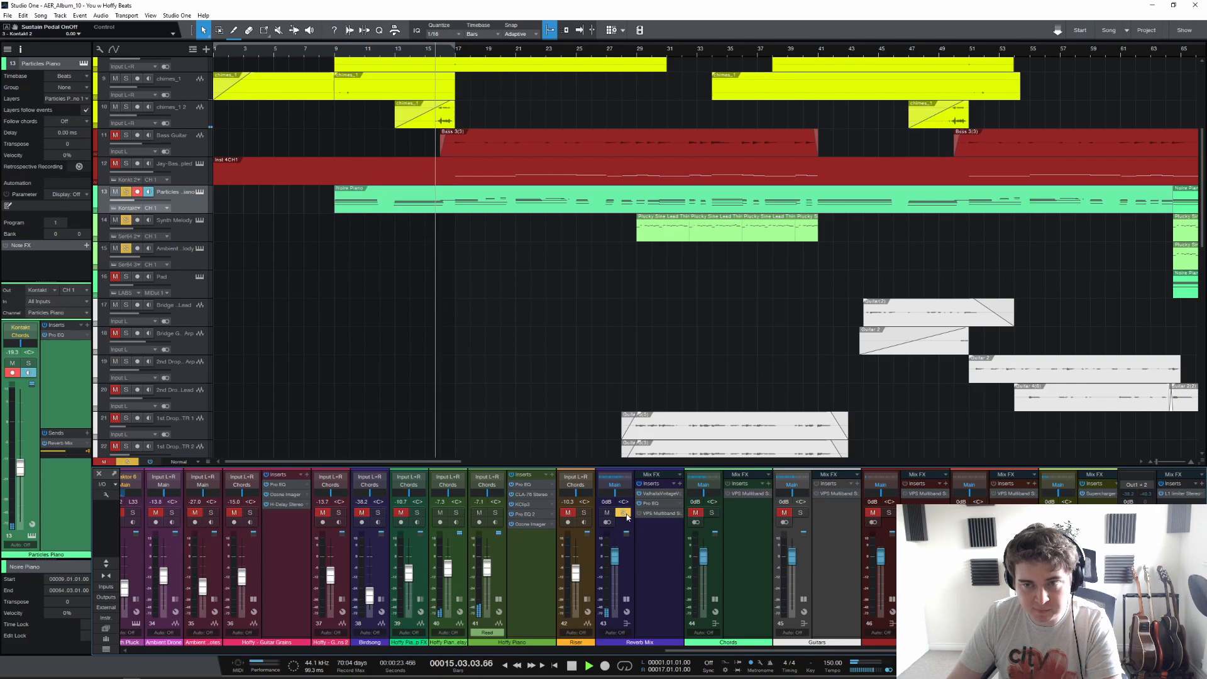
{"action": "left_click", "coordinate": [625, 513]}
{"action": "key", "text": "space"}
Step: Solo the chimes_1 2 track, play it from just before bar 16, stop playback and unsolo it
{"action": "left_click_drag", "start_coordinate": [436, 52], "coordinate": [442, 65]}
{"action": "left_click", "coordinate": [126, 108]}
{"action": "key", "text": "space"}
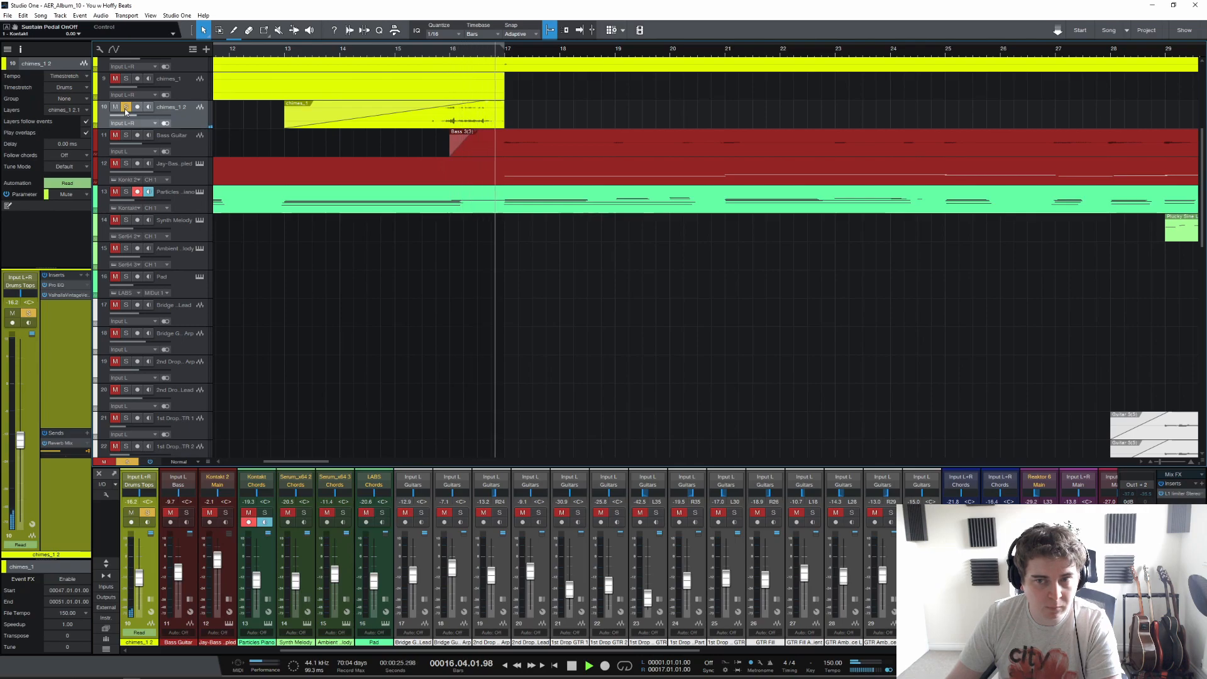
{"action": "key", "text": "space"}
{"action": "left_click", "coordinate": [126, 108]}
Step: Move the playback position to bar 11 and select the Synth Pluck track
{"action": "scroll", "coordinate": [409, 239], "scroll_direction": "up", "scroll_amount": 6}
{"action": "scroll", "coordinate": [423, 249], "scroll_direction": "down", "scroll_amount": 12}
{"action": "scroll", "coordinate": [423, 248], "scroll_direction": "down", "scroll_amount": 5}
{"action": "scroll", "coordinate": [431, 285], "scroll_direction": "down", "scroll_amount": 5}
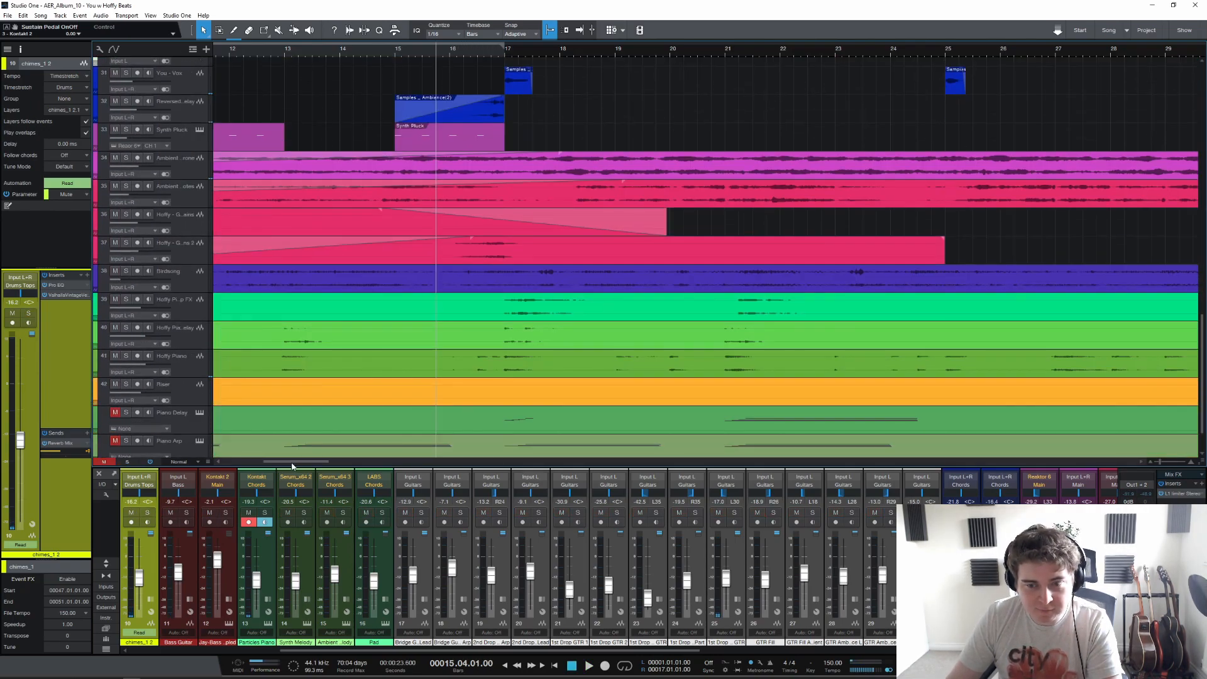
{"action": "scroll", "coordinate": [304, 62], "scroll_direction": "left", "scroll_amount": 3}
{"action": "left_click", "coordinate": [305, 61]}
{"action": "left_click", "coordinate": [169, 133]}
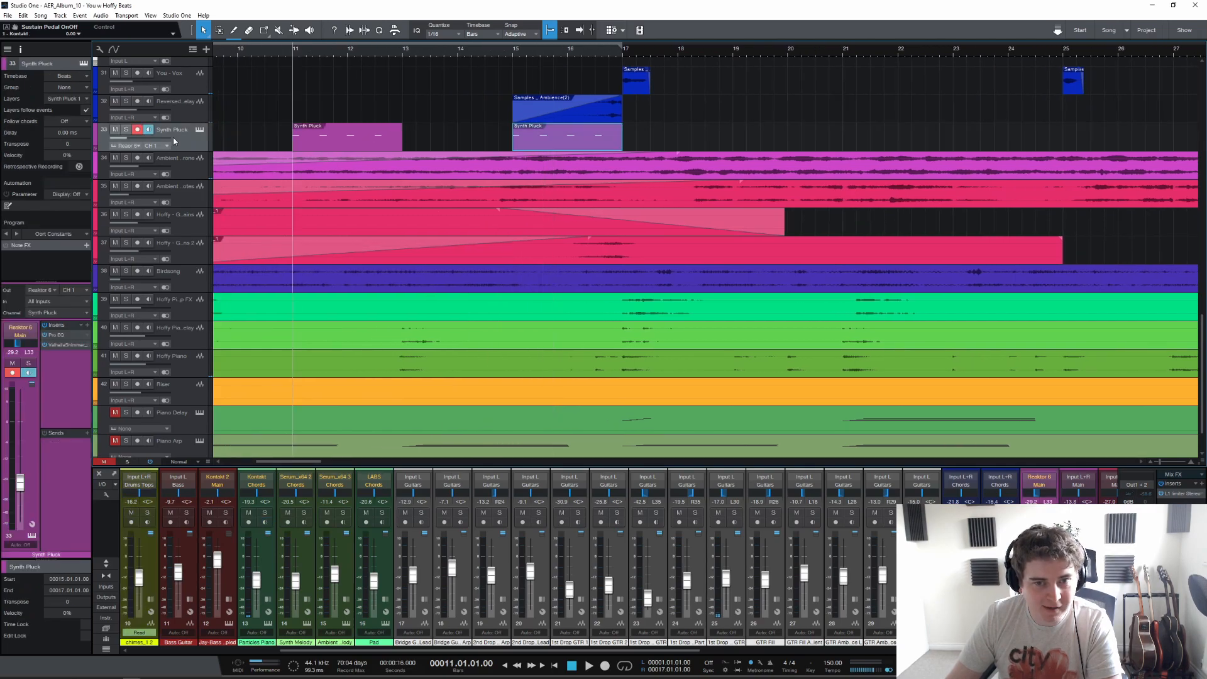
Step: Set the height of the arrangement tracks to Small
{"action": "left_click", "coordinate": [168, 444]}
{"action": "left_click", "coordinate": [179, 461]}
{"action": "left_click", "coordinate": [188, 502]}
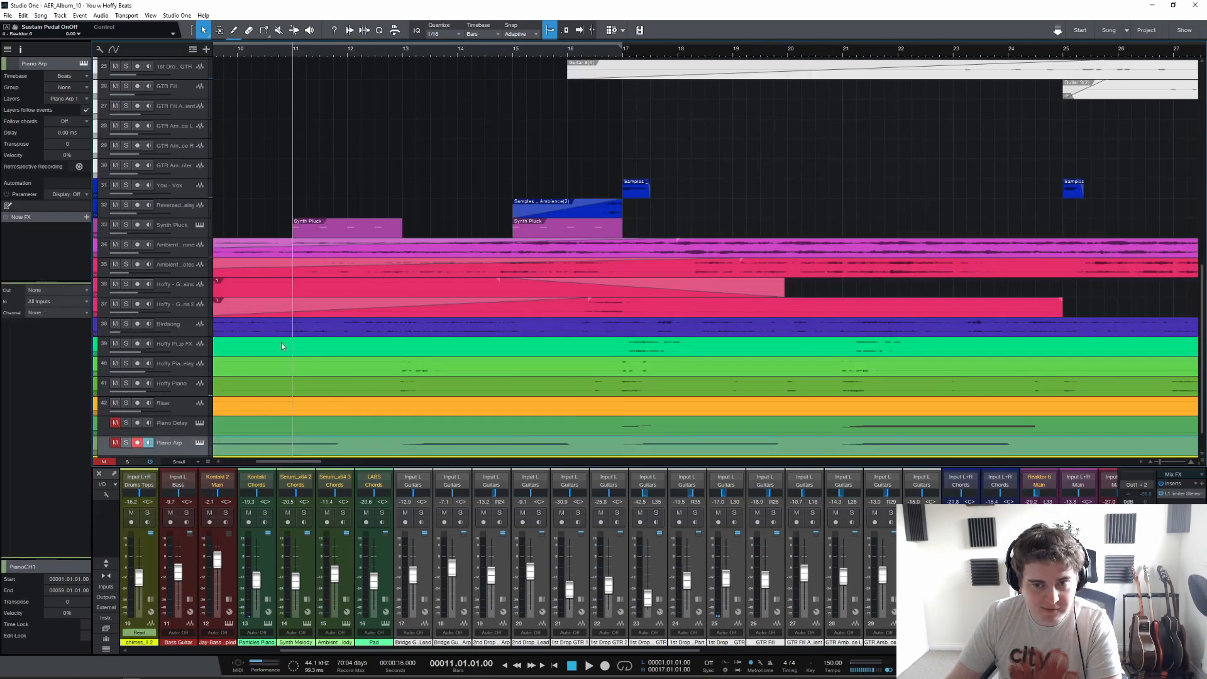
Step: Select and solo the Synth Pluck track, play it from bar 11 and stop playback
{"action": "left_click", "coordinate": [183, 233]}
{"action": "scroll", "coordinate": [297, 61], "scroll_direction": "down", "scroll_amount": 5}
{"action": "scroll", "coordinate": [296, 62], "scroll_direction": "up", "scroll_amount": 2}
{"action": "scroll", "coordinate": [126, 211], "scroll_direction": "down", "scroll_amount": 1}
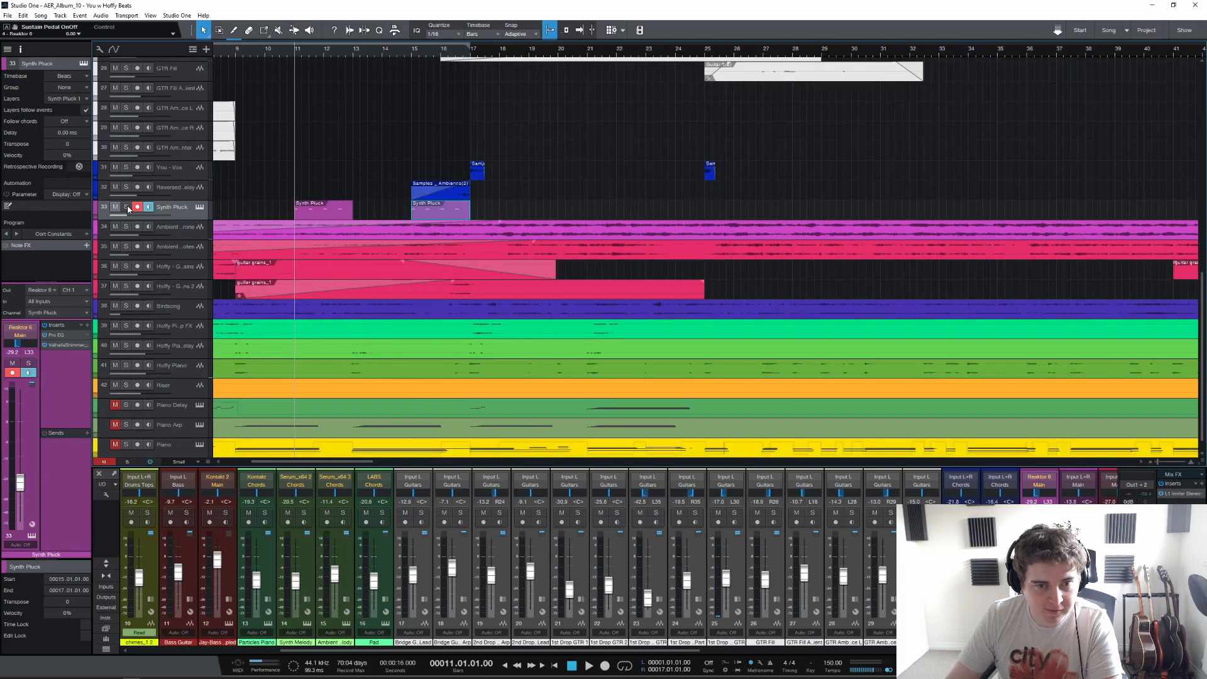
{"action": "scroll", "coordinate": [126, 211], "scroll_direction": "up", "scroll_amount": 1}
{"action": "left_click", "coordinate": [127, 214]}
{"action": "key", "text": "space"}
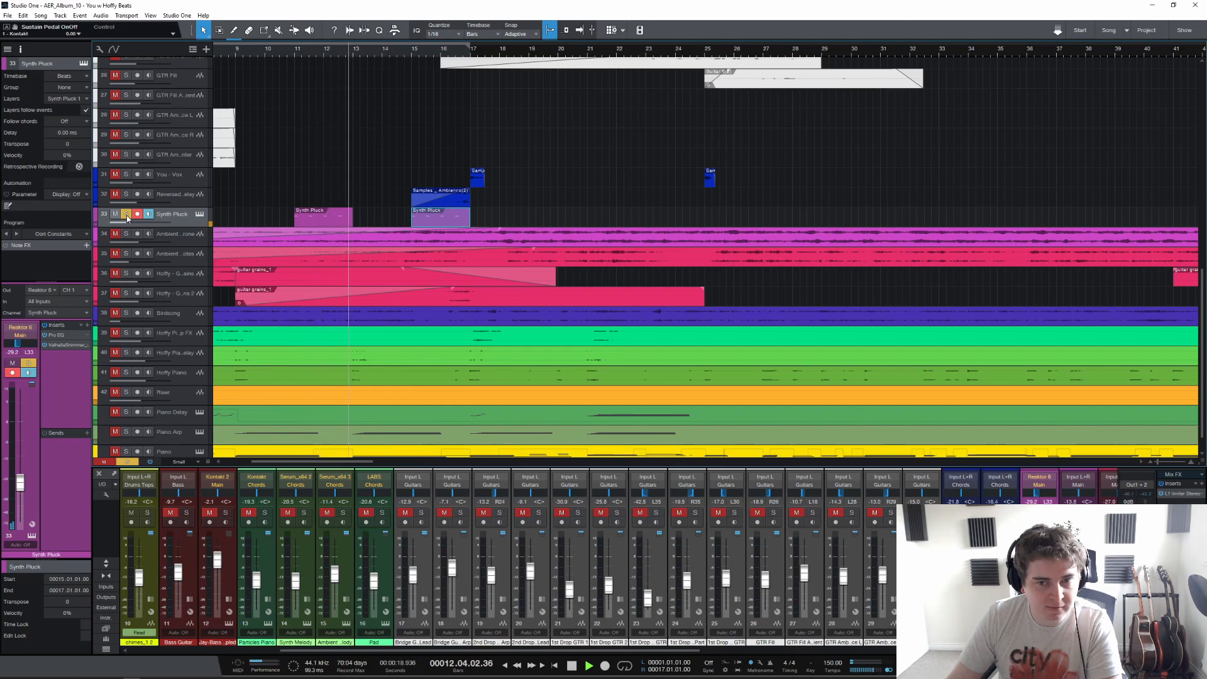
{"action": "key", "text": "space"}
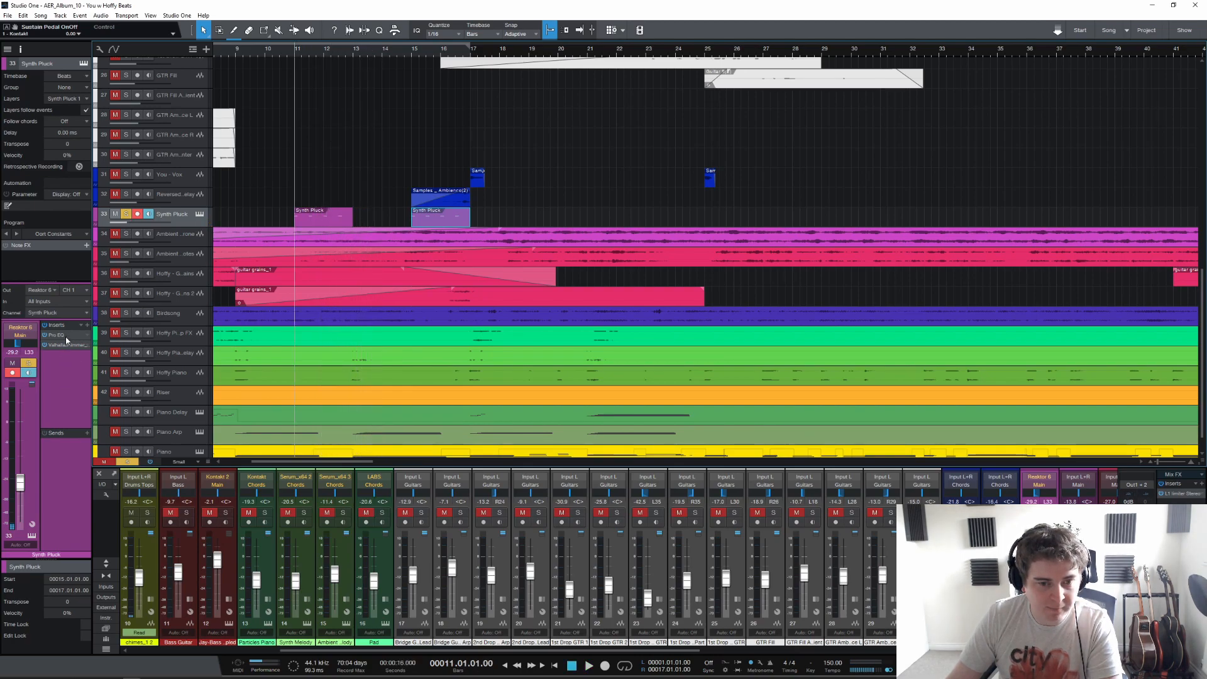
Step: Examine Synth Pluck's Pro EQ while playing from bar 11, then close it and open the ValhallaShimmer insert
{"action": "left_click", "coordinate": [56, 335]}
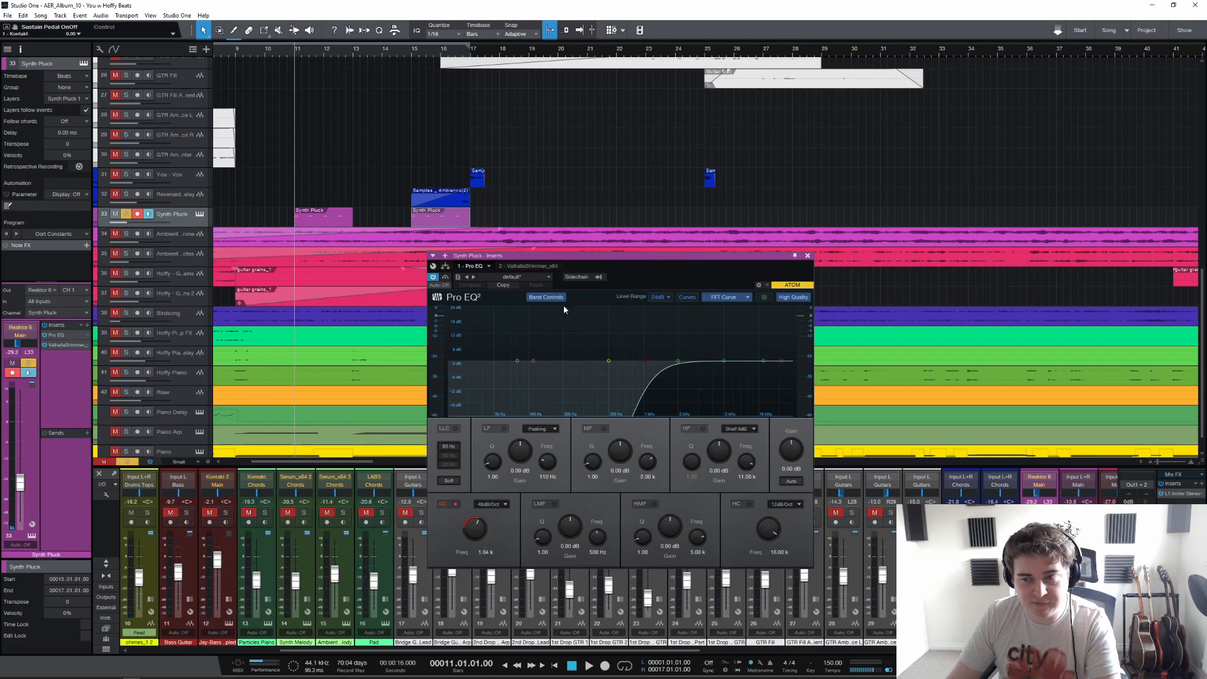
{"action": "key", "text": "space"}
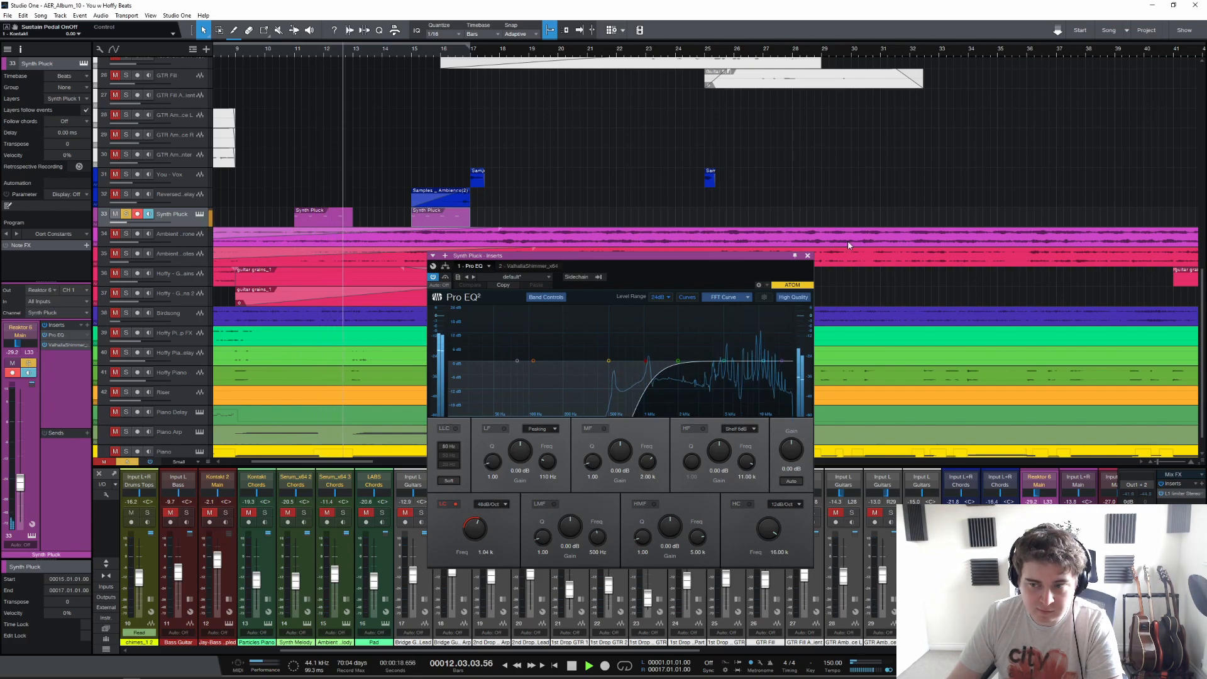
{"action": "left_click", "coordinate": [807, 256]}
{"action": "key", "text": "space"}
{"action": "left_click", "coordinate": [73, 345]}
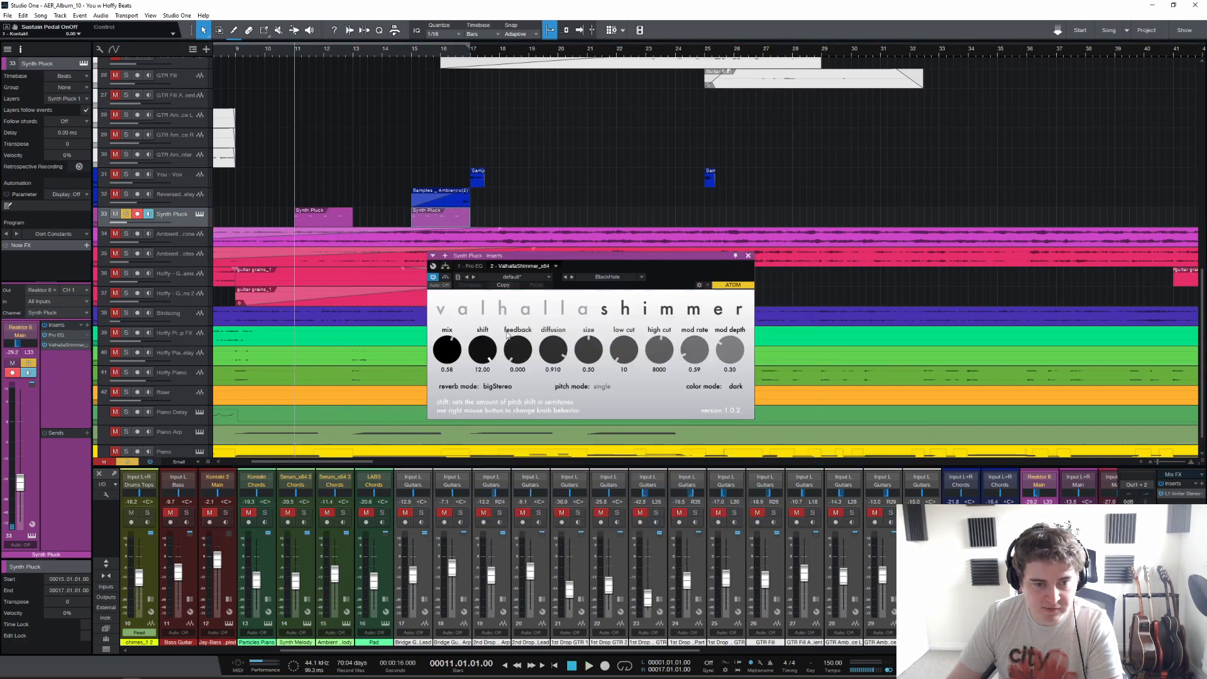
Step: Close ValhallaShimmer, replay Synth Pluck, clear its solo and play the full mix from about bar 10
{"action": "left_click", "coordinate": [748, 256]}
{"action": "key", "text": "space"}
{"action": "key", "text": "space"}
{"action": "left_click", "coordinate": [126, 214]}
{"action": "left_click", "coordinate": [268, 56]}
{"action": "key", "text": "space"}
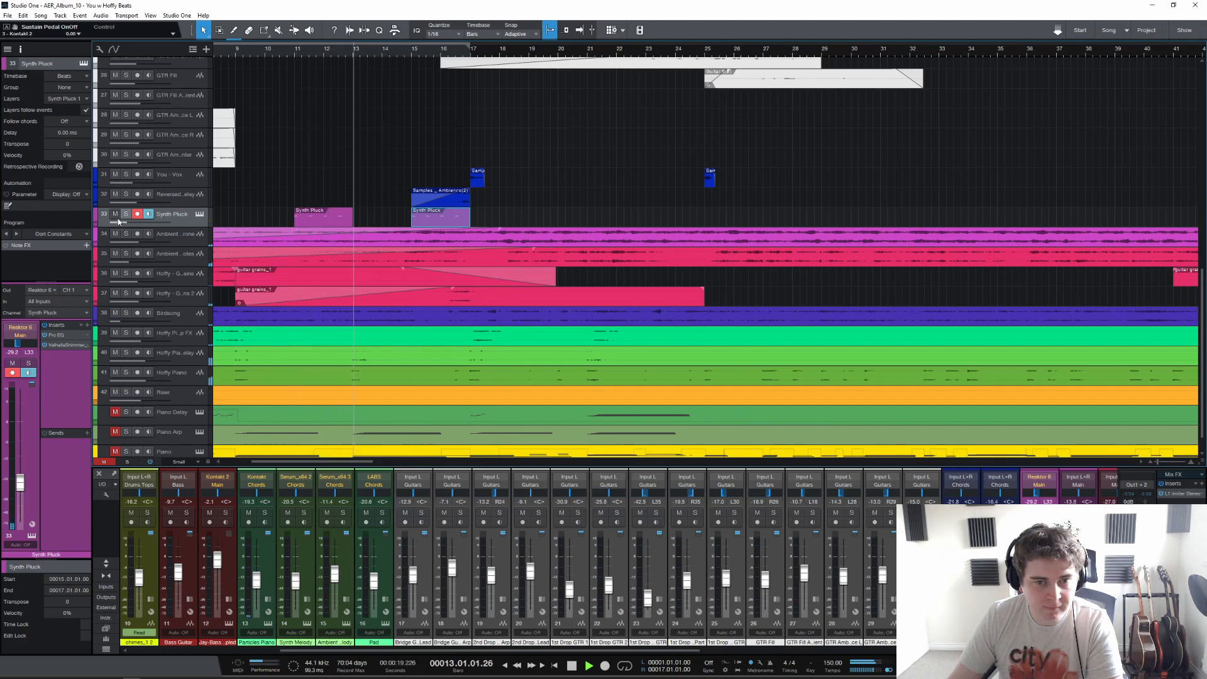
{"action": "key", "text": "space"}
Step: Solo the Reversed You Delay track, play it from the middle of bar 15, stop and clear the solo
{"action": "left_click", "coordinate": [433, 49]}
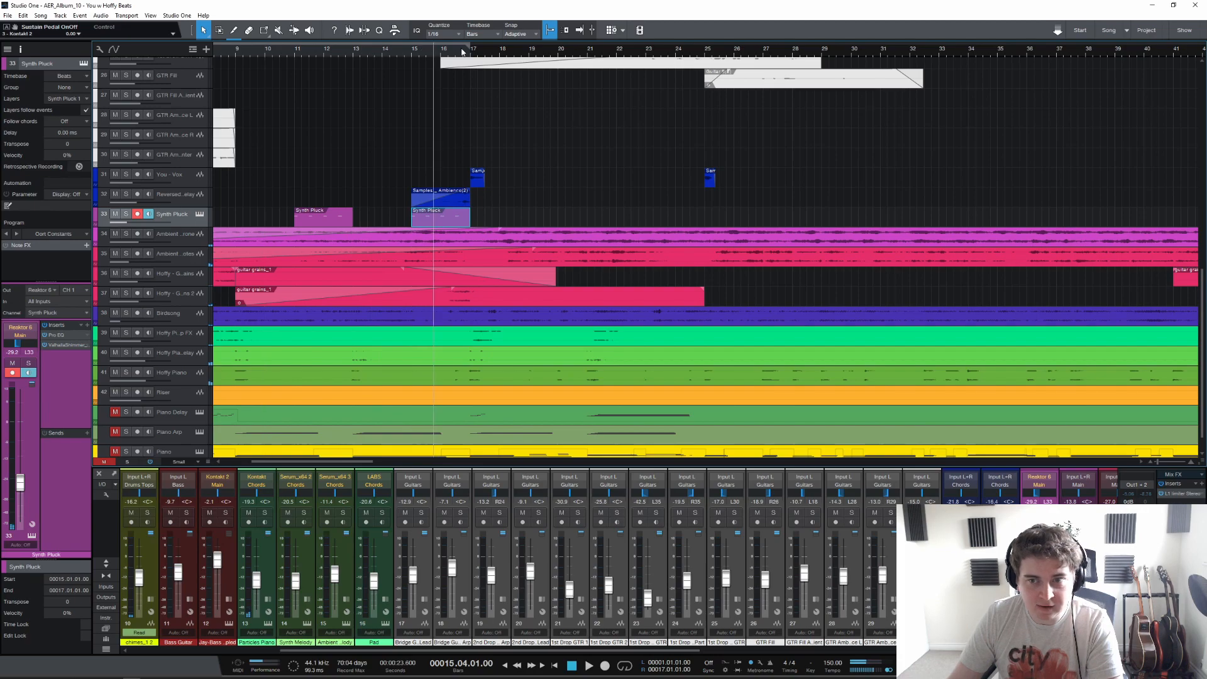
{"action": "scroll", "coordinate": [462, 49], "scroll_direction": "up", "scroll_amount": 3}
{"action": "left_click_drag", "start_coordinate": [361, 159], "coordinate": [593, 190]}
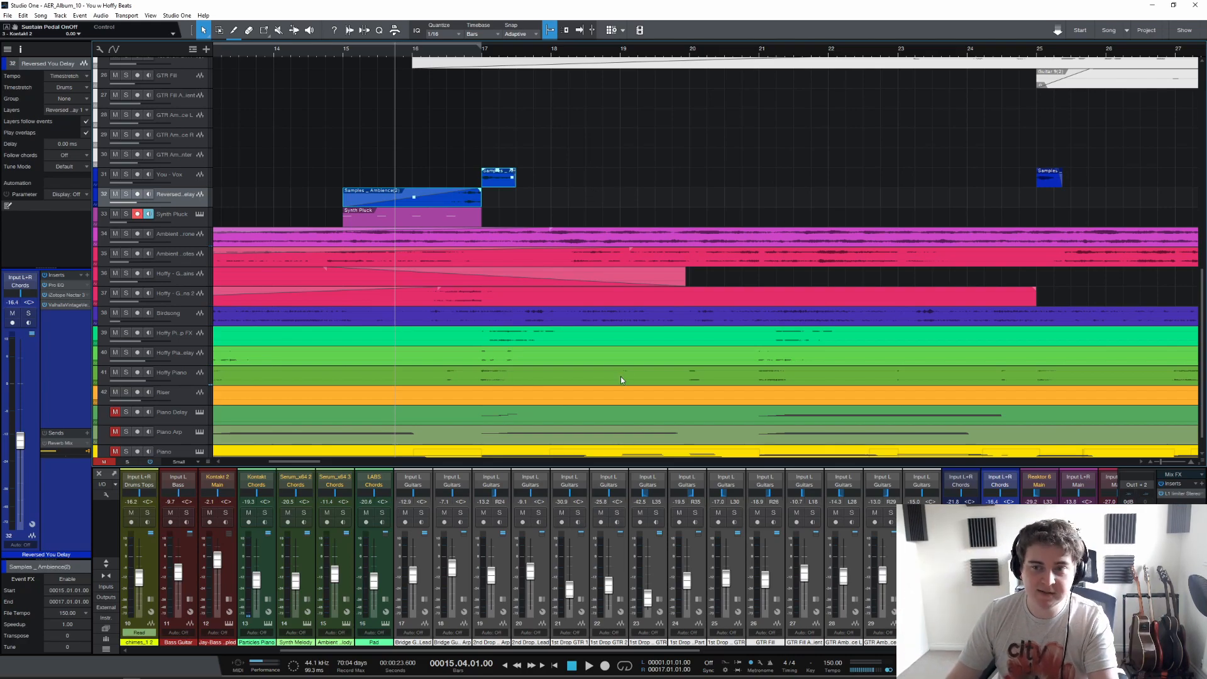
{"action": "left_click", "coordinate": [125, 195]}
{"action": "key", "text": "space"}
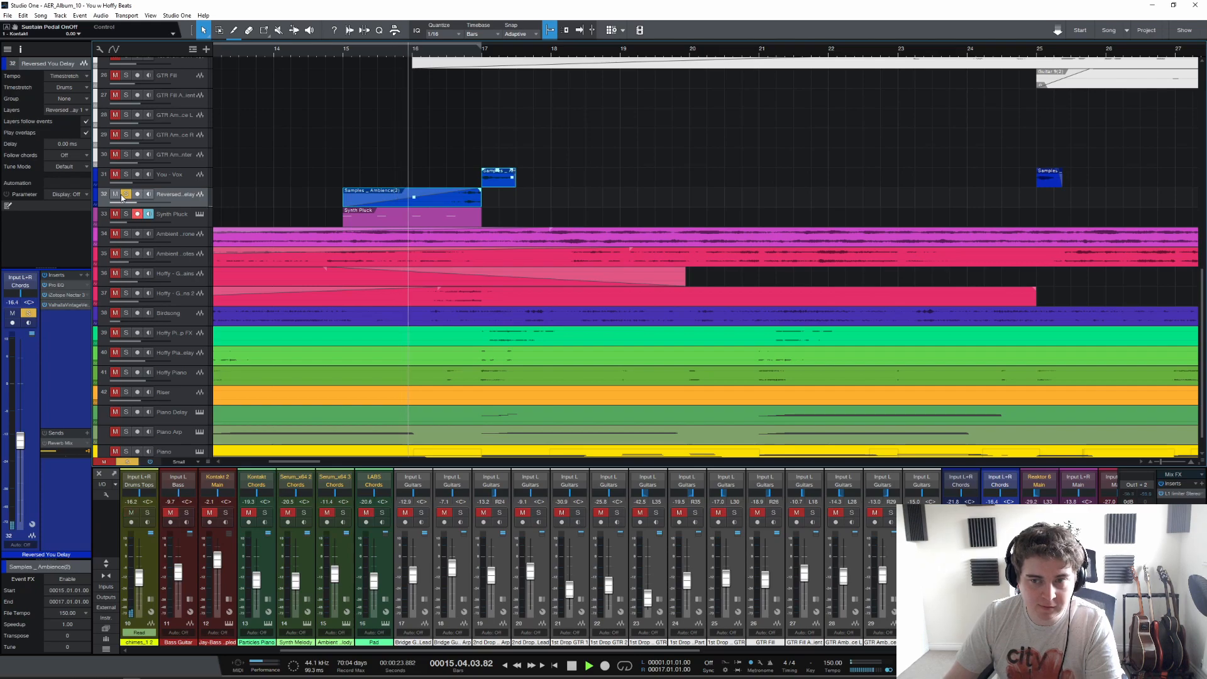
{"action": "key", "text": "space"}
{"action": "left_click", "coordinate": [125, 195]}
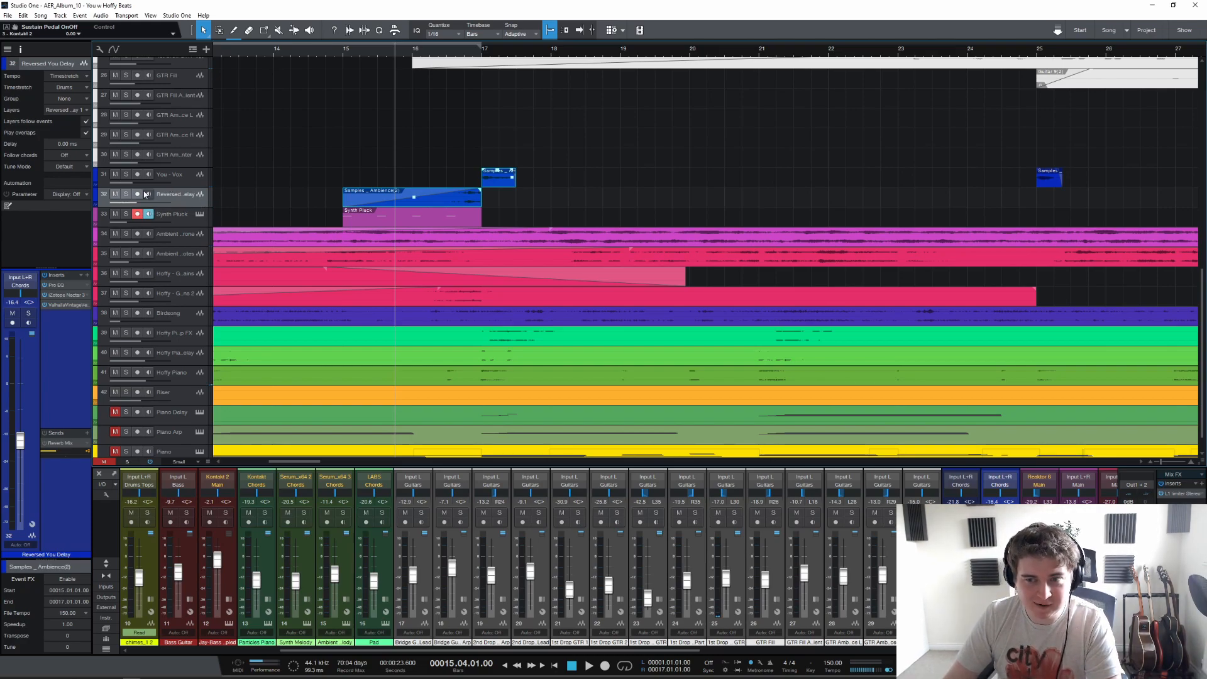
Step: Examine the iZotope Nectar, Pro EQ and ValhallaVintageVerb inserts on the Reversed You Delay track and close the effect window
{"action": "right_click", "coordinate": [184, 195]}
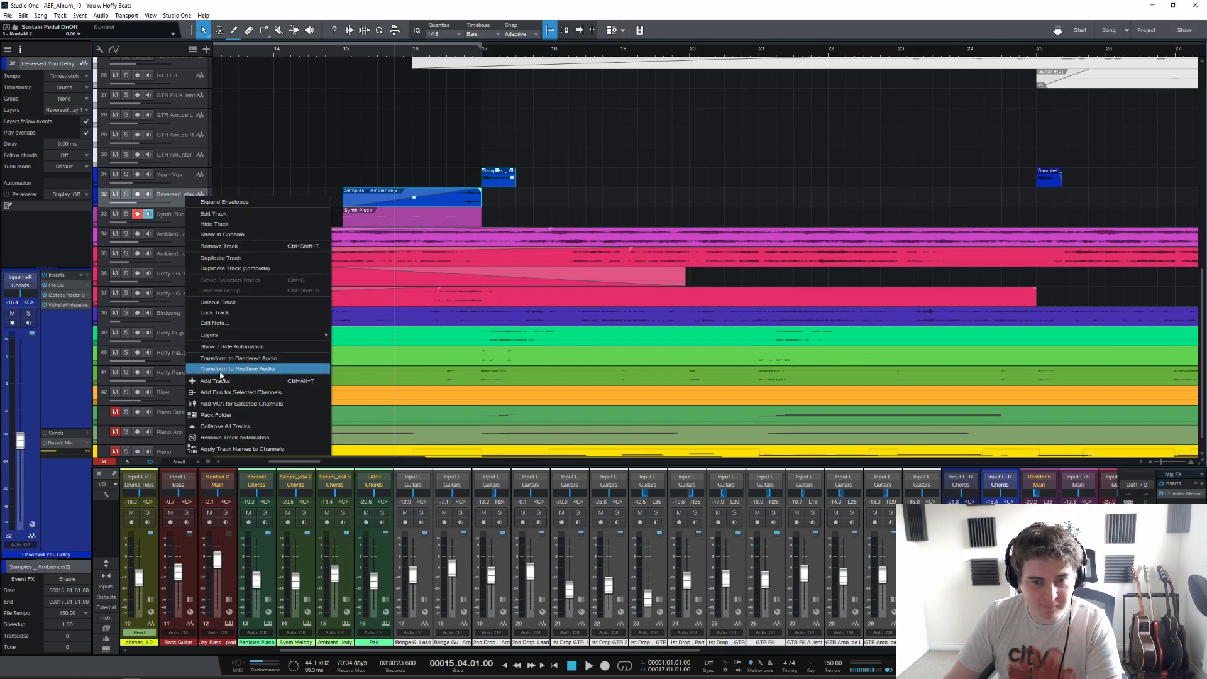
{"action": "left_click", "coordinate": [221, 4]}
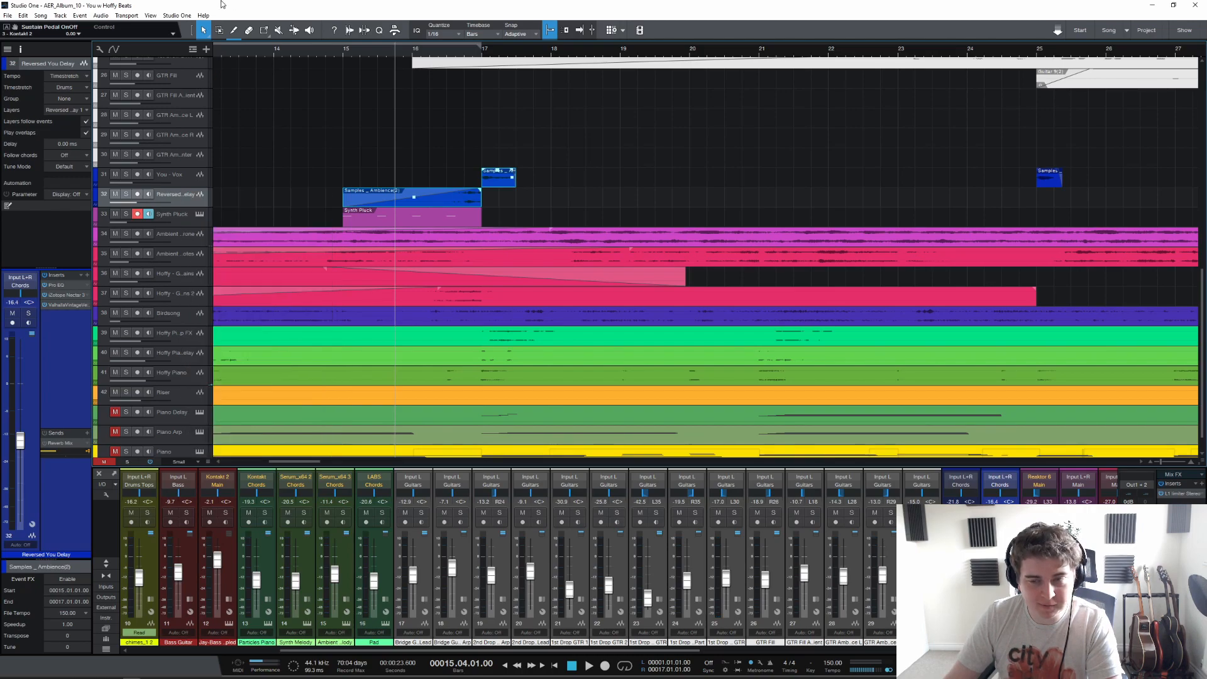
{"action": "left_click", "coordinate": [66, 297]}
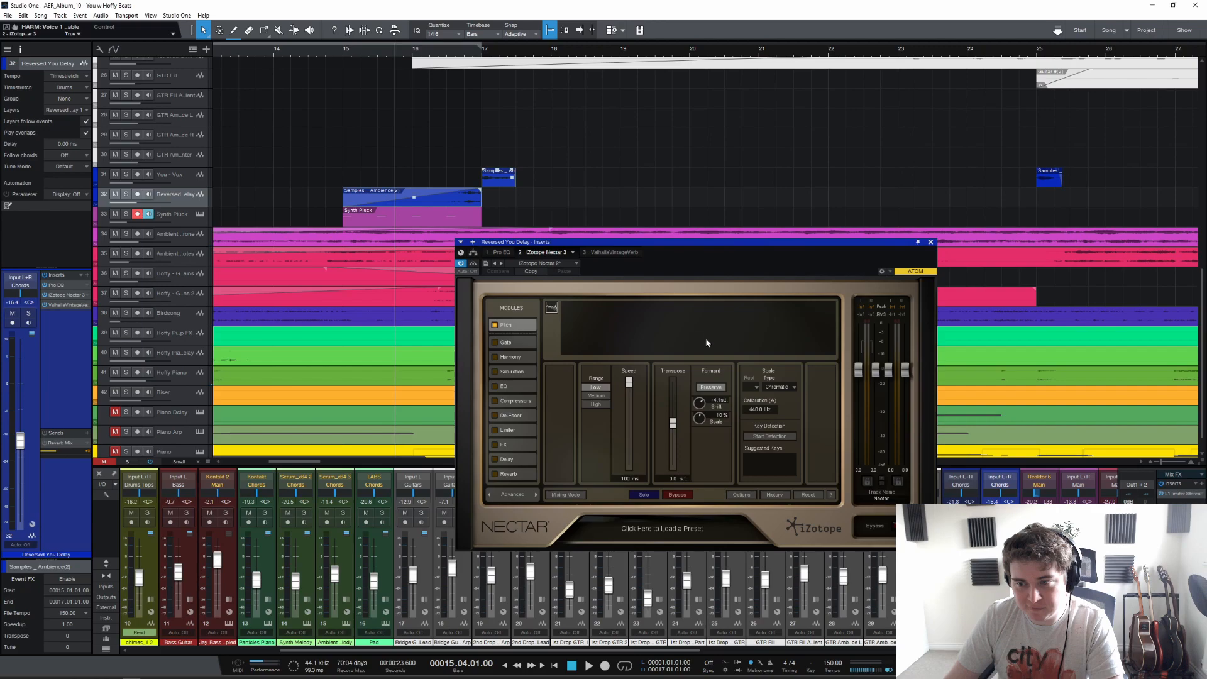
{"action": "left_click", "coordinate": [930, 243]}
{"action": "left_click", "coordinate": [72, 286]}
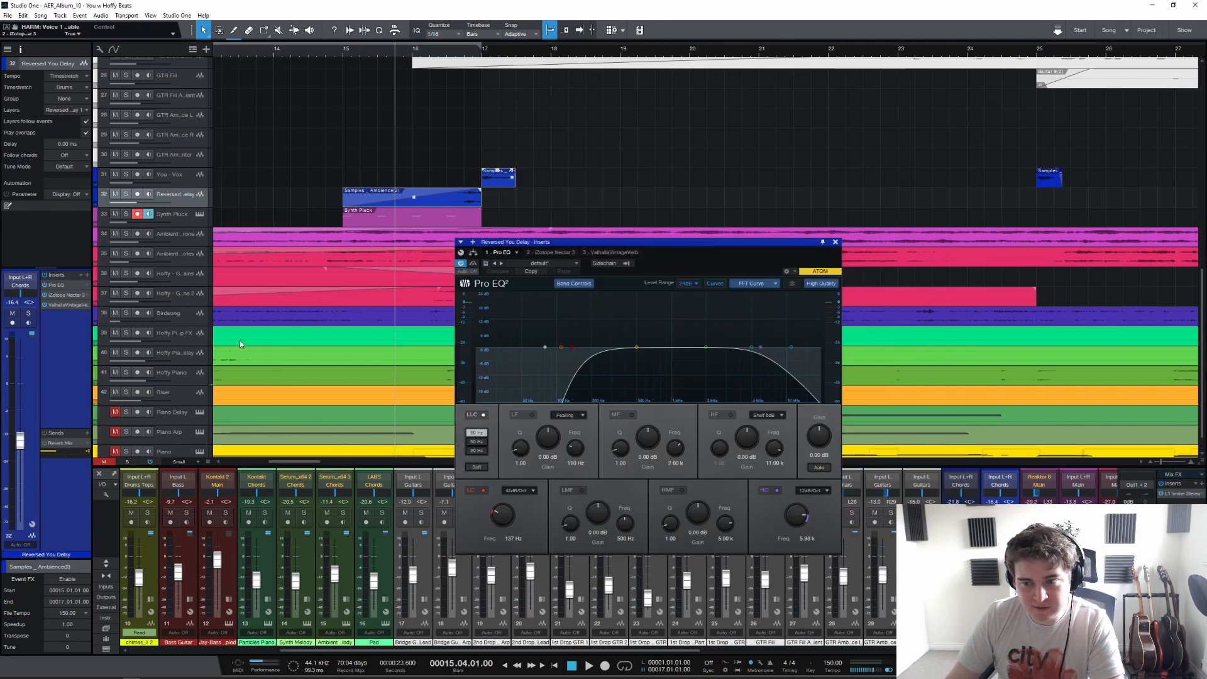
{"action": "left_click", "coordinate": [72, 305]}
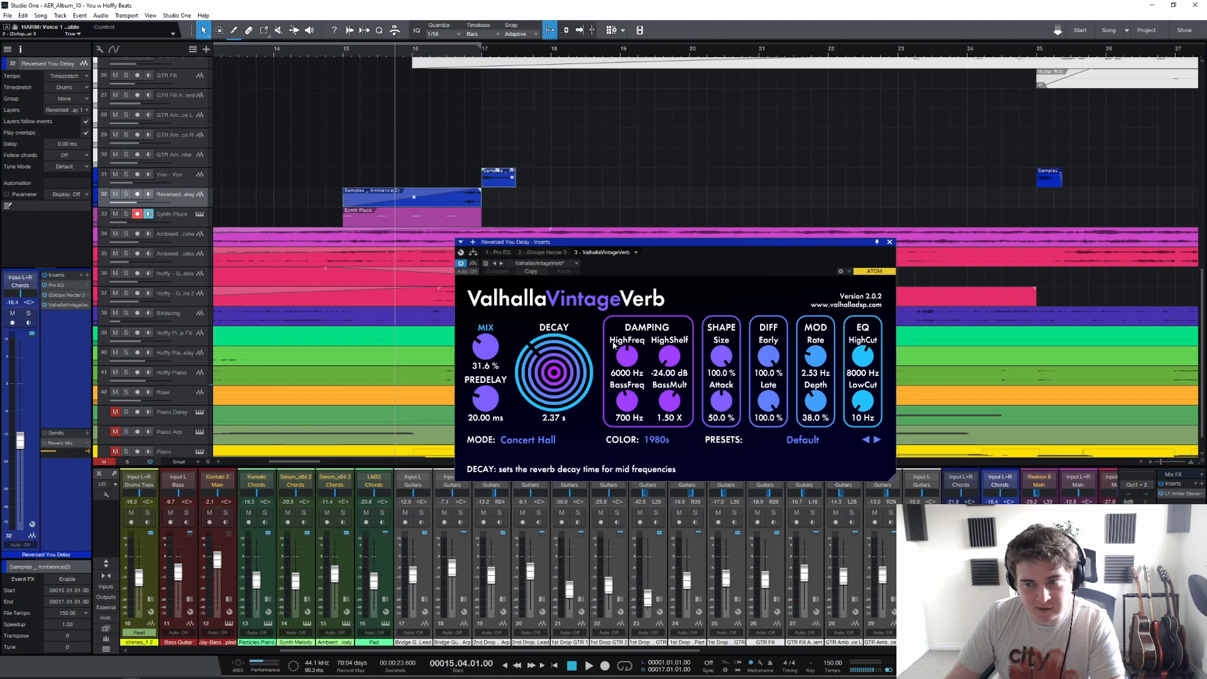
{"action": "left_click", "coordinate": [890, 242]}
Step: Solo and play the You - Vox track from bar 17, inspect its Ozone Imager insert and close it
{"action": "left_click", "coordinate": [127, 175]}
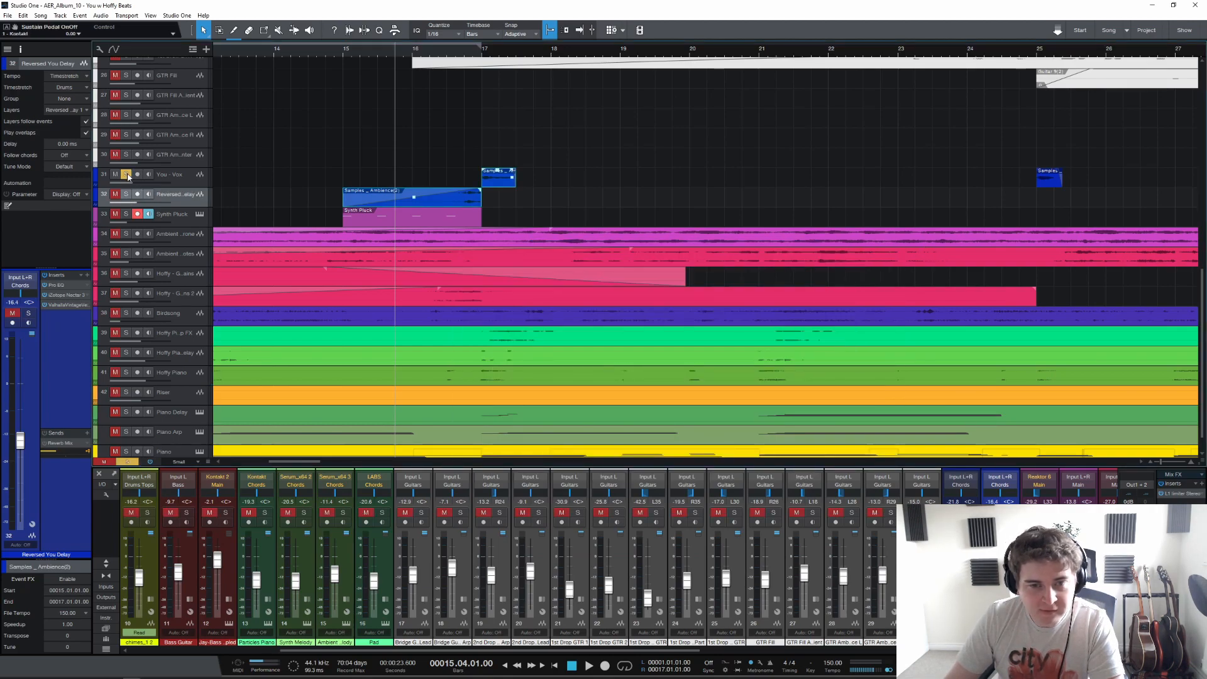
{"action": "left_click", "coordinate": [482, 53]}
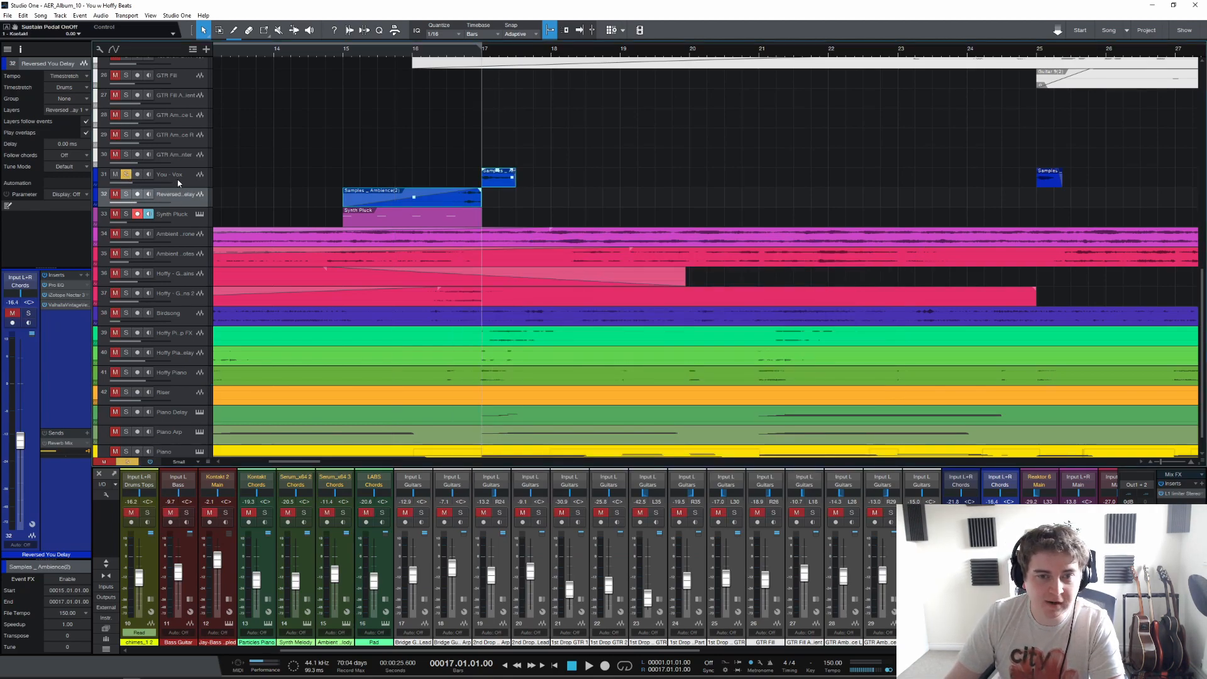
{"action": "left_click", "coordinate": [178, 182]}
{"action": "key", "text": "space"}
{"action": "key", "text": "space"}
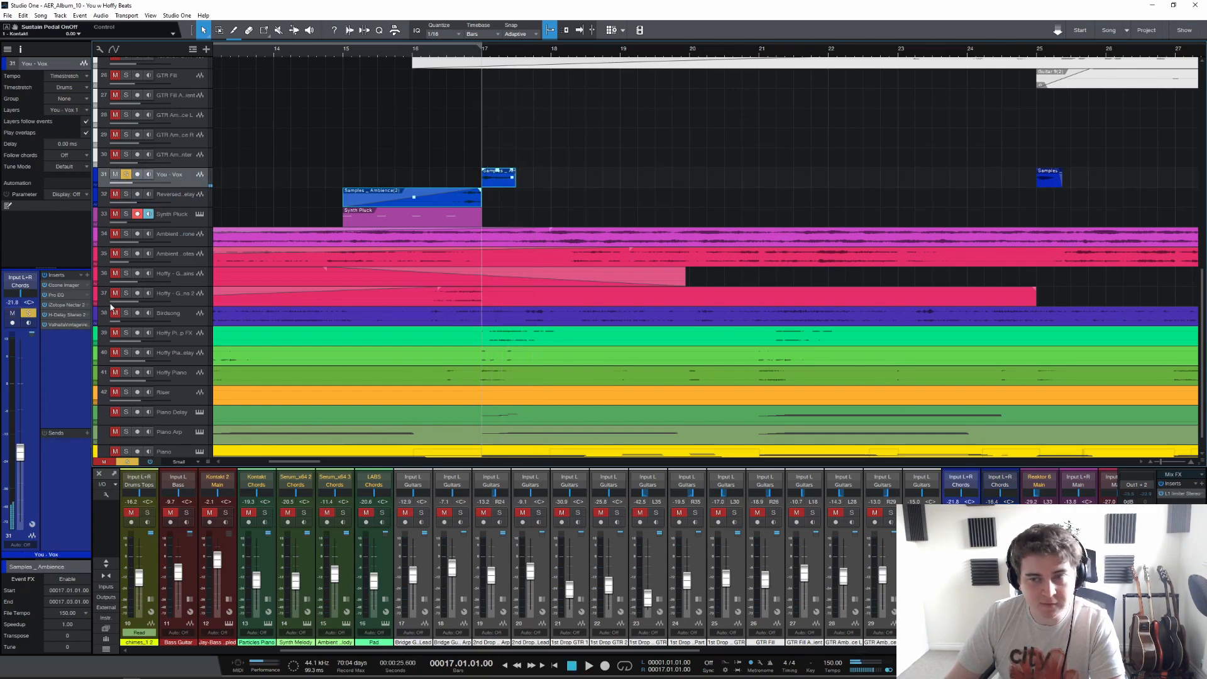
{"action": "left_click", "coordinate": [60, 286]}
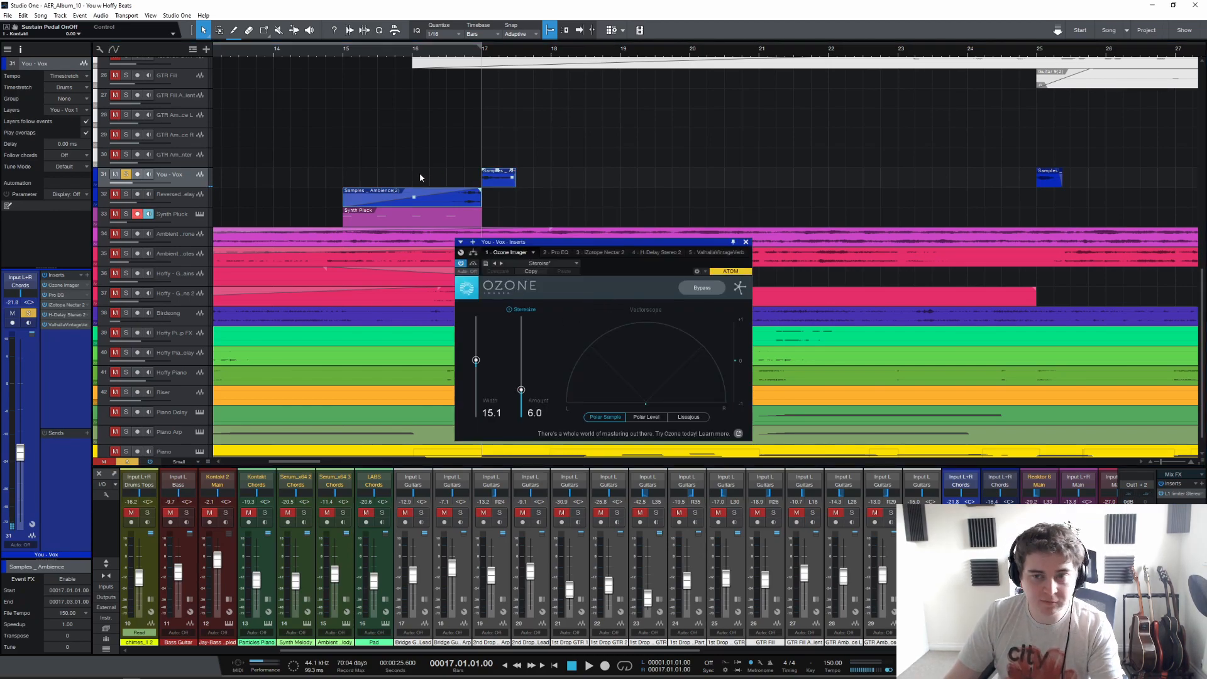
{"action": "left_click", "coordinate": [746, 242]}
Step: Play You - Vox and Reversed You Delay soloed together from bar 16, stop and clear all solos
{"action": "left_click", "coordinate": [426, 50]}
{"action": "key", "text": "space"}
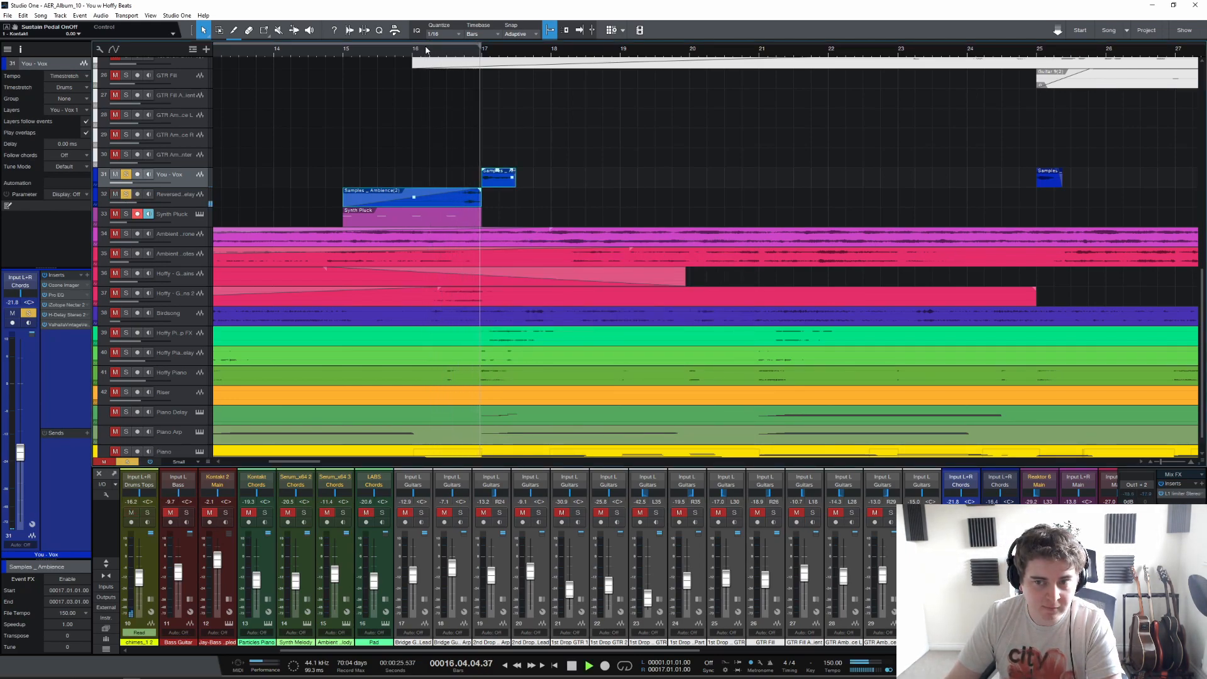
{"action": "key", "text": "space"}
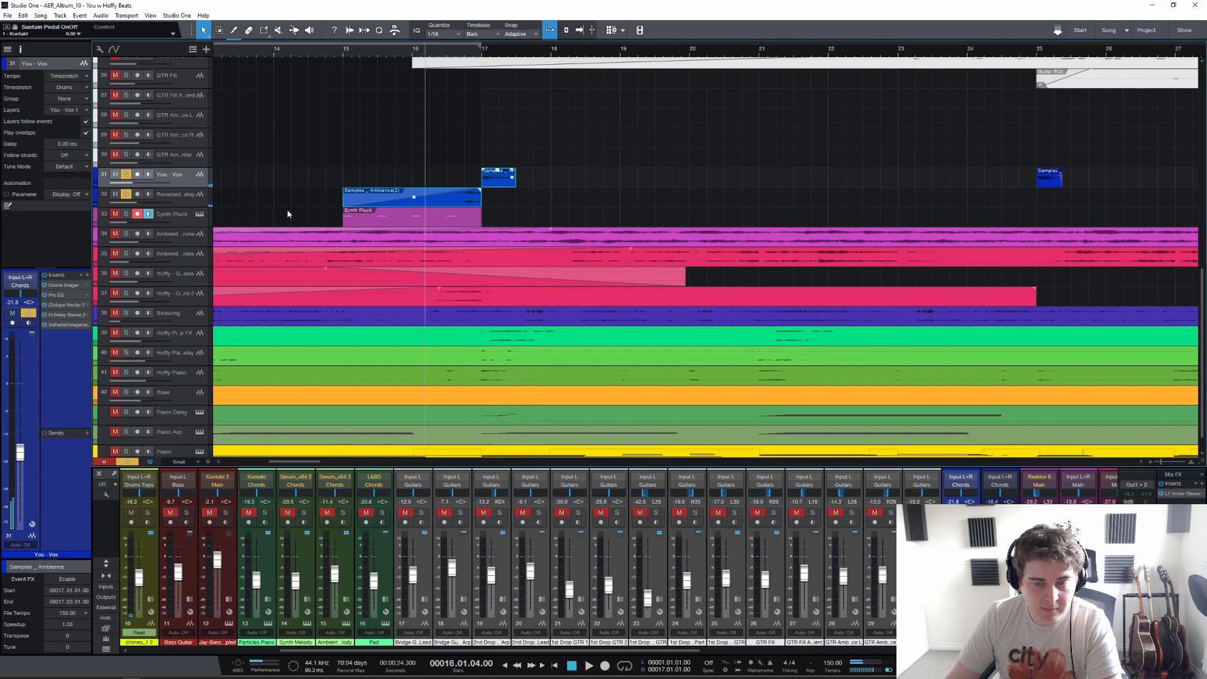
{"action": "left_click", "coordinate": [127, 462]}
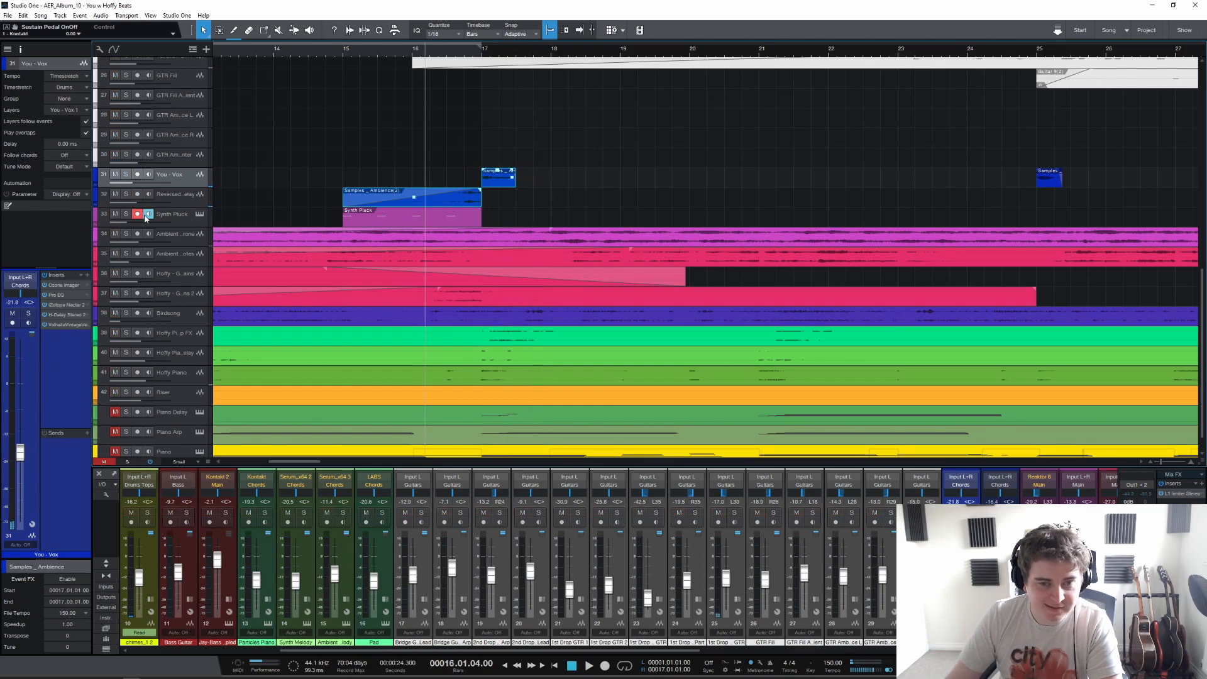
Step: Move the playback position to bar 17, solo and play the Kick track, stop and clear its solo
{"action": "scroll", "coordinate": [311, 210], "scroll_direction": "up", "scroll_amount": 5}
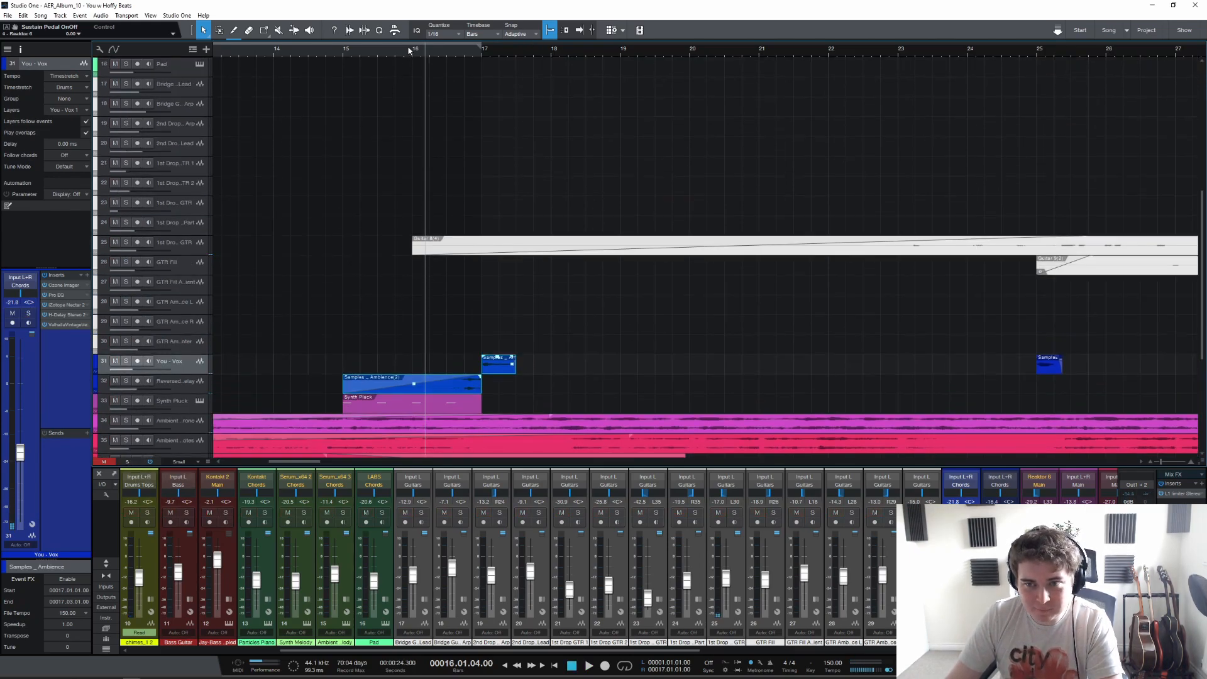
{"action": "scroll", "coordinate": [408, 50], "scroll_direction": "down", "scroll_amount": 5}
{"action": "scroll", "coordinate": [377, 125], "scroll_direction": "down", "scroll_amount": 2}
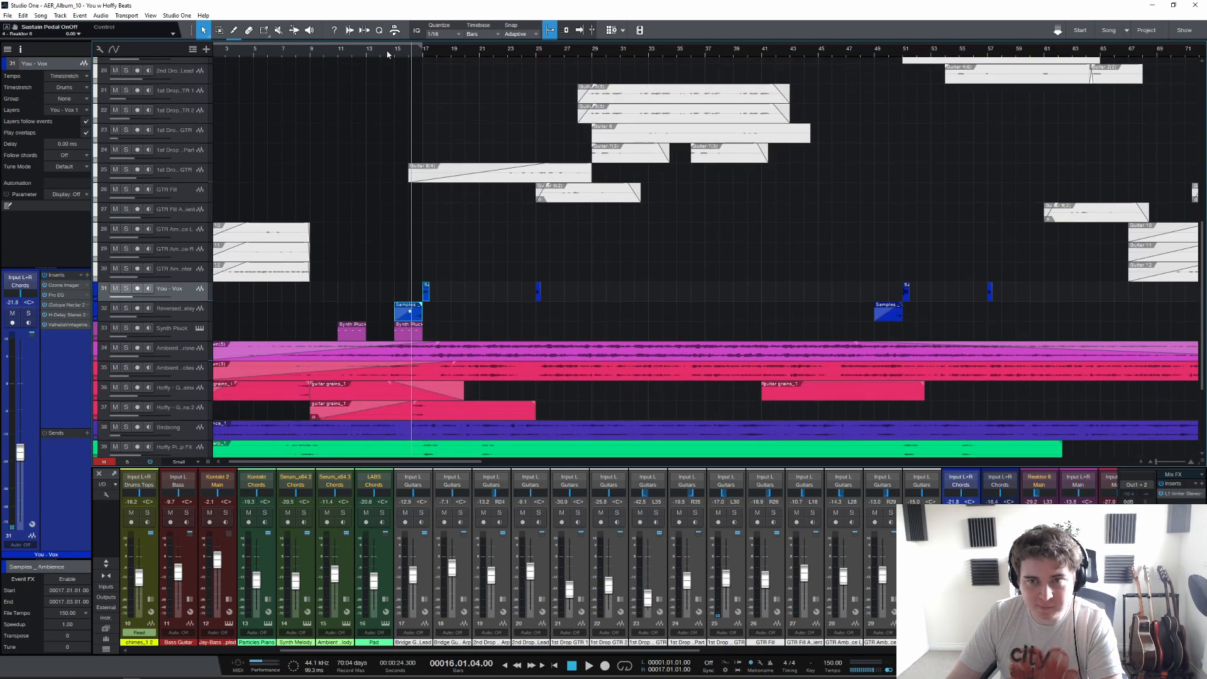
{"action": "scroll", "coordinate": [316, 190], "scroll_direction": "down", "scroll_amount": 3}
{"action": "scroll", "coordinate": [318, 191], "scroll_direction": "up", "scroll_amount": 10}
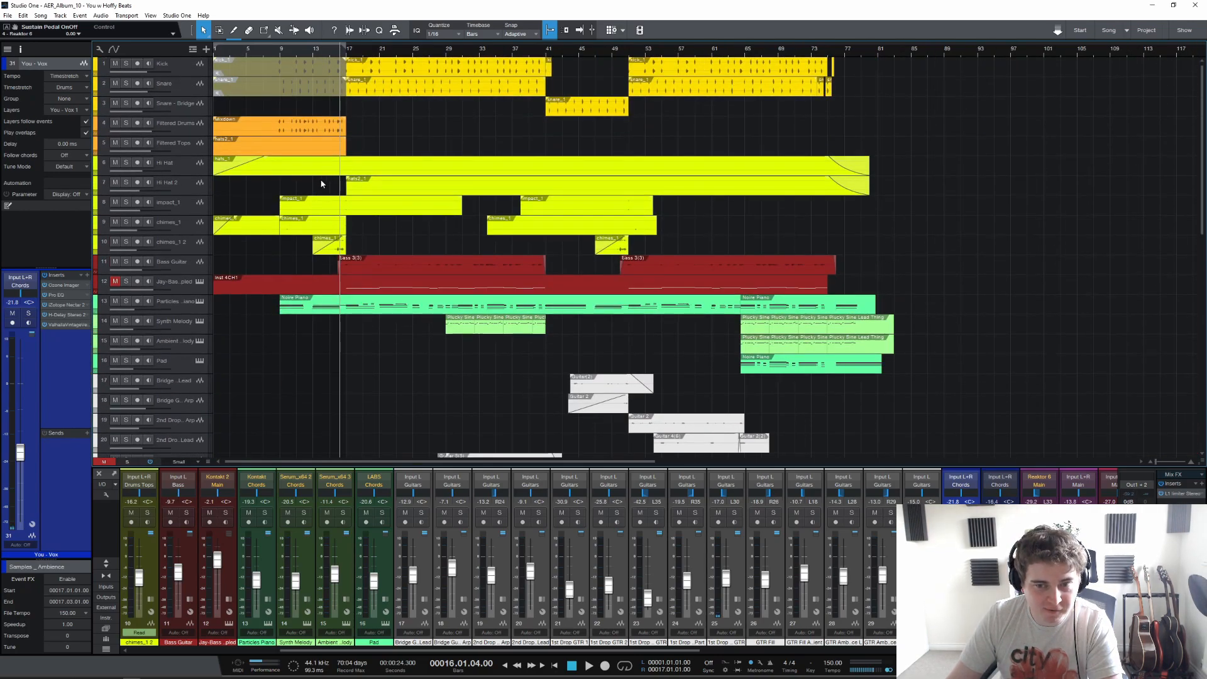
{"action": "left_click", "coordinate": [348, 55]}
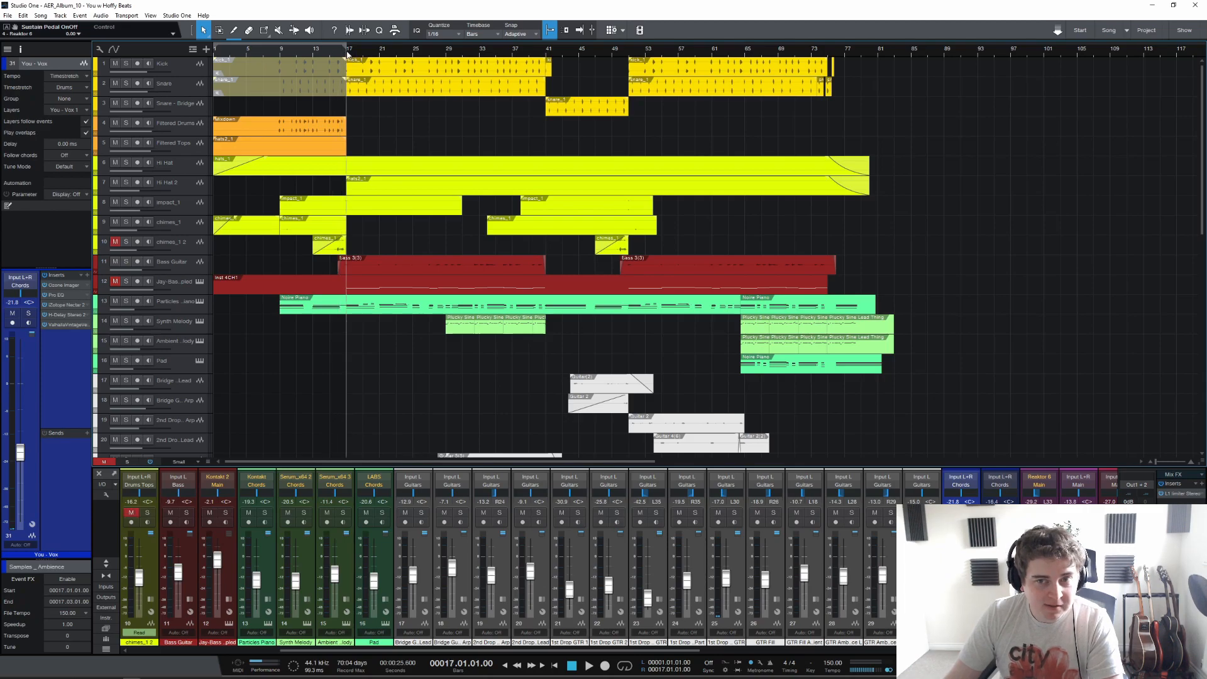
{"action": "scroll", "coordinate": [349, 56], "scroll_direction": "up", "scroll_amount": 4}
{"action": "left_click", "coordinate": [184, 64]}
{"action": "left_click", "coordinate": [125, 63]}
{"action": "key", "text": "space"}
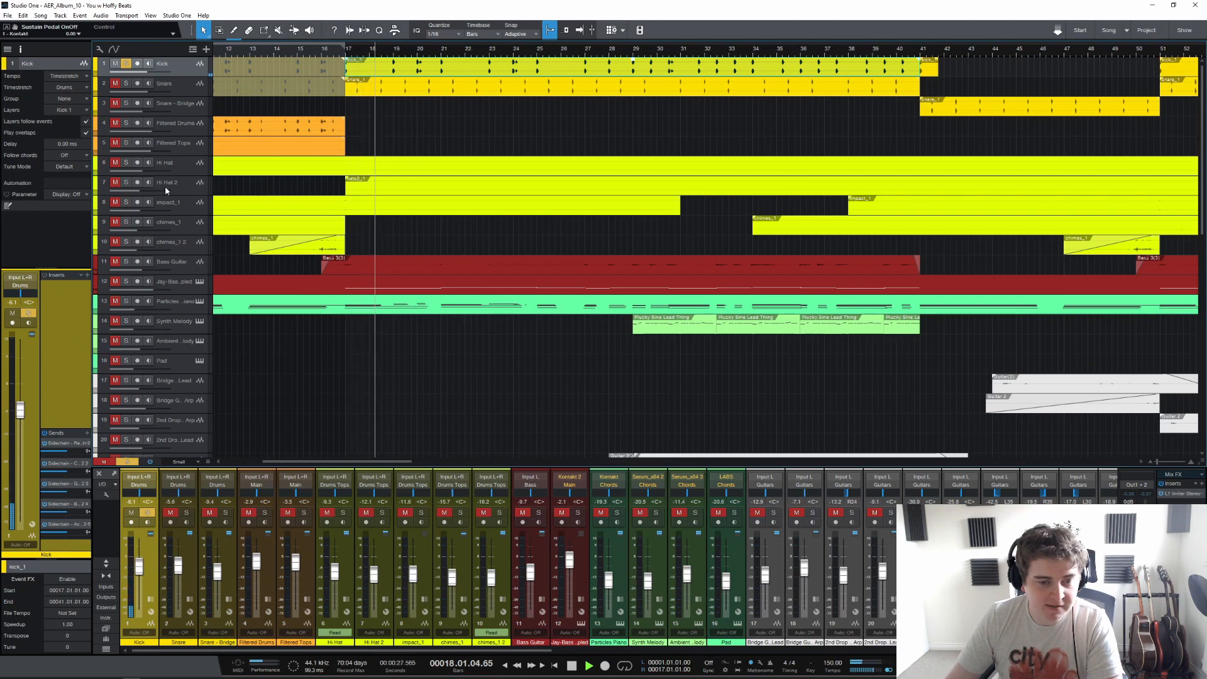
{"action": "key", "text": "space"}
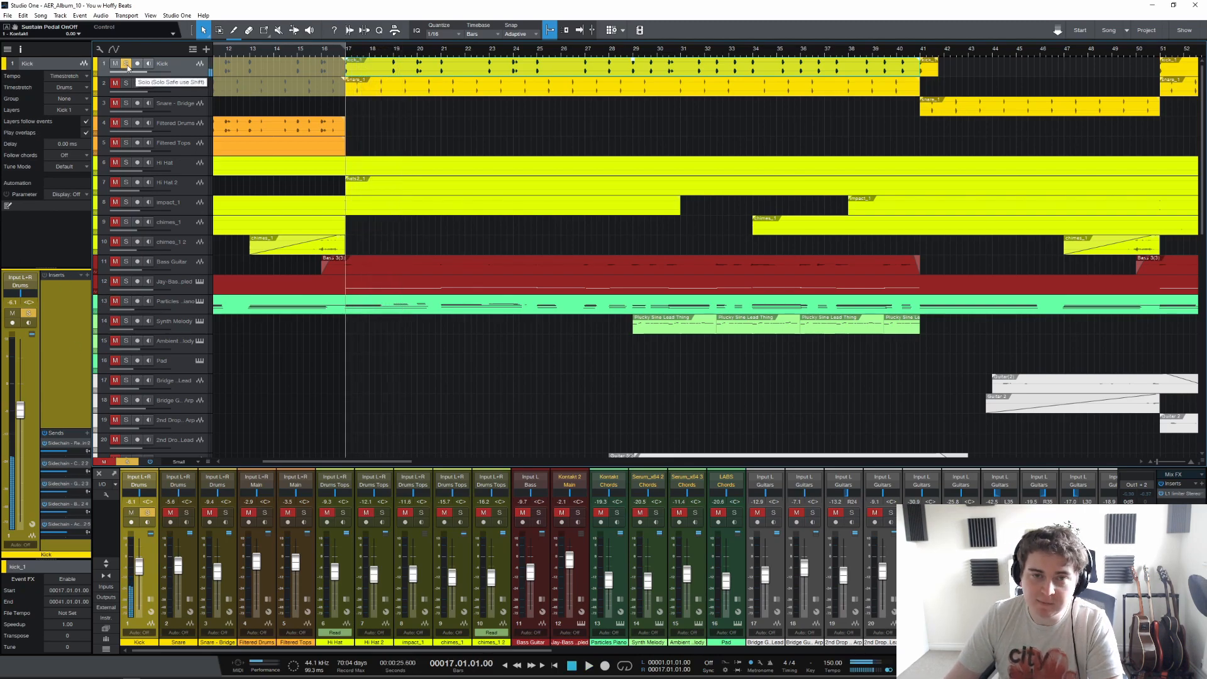
{"action": "left_click", "coordinate": [127, 65]}
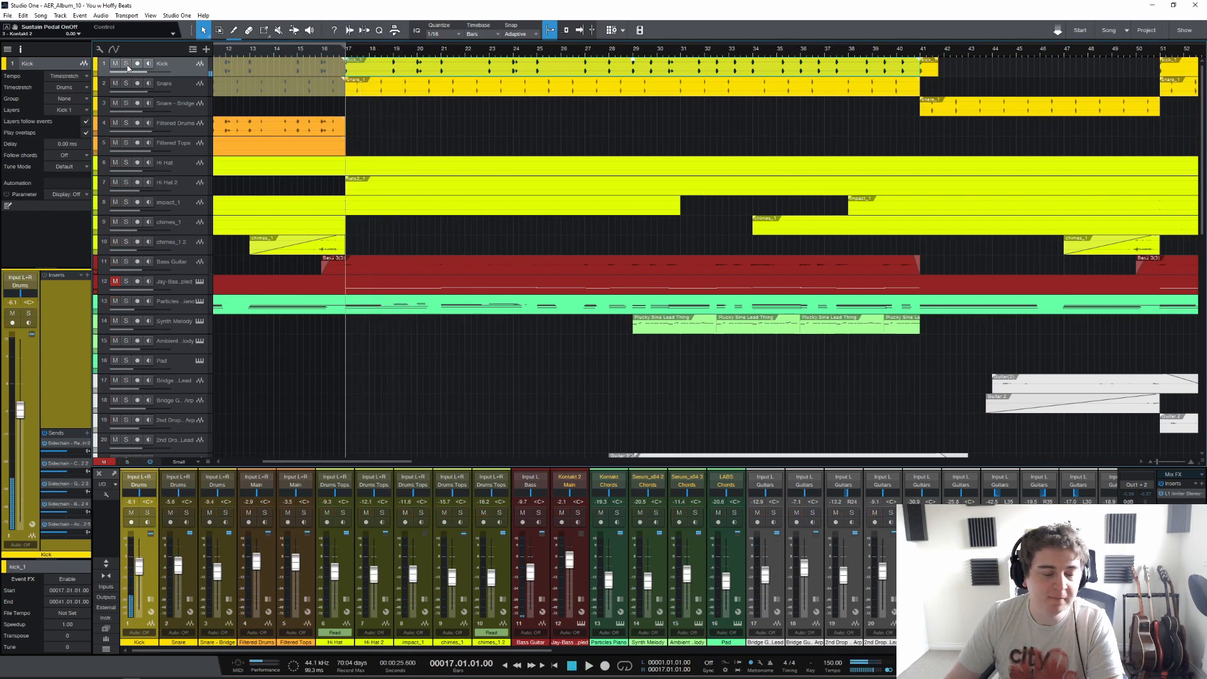
Step: Examine the Snare track's Pro EQ while playing it soloed from bar 17, clear the solo and close the EQ
{"action": "left_click", "coordinate": [168, 86]}
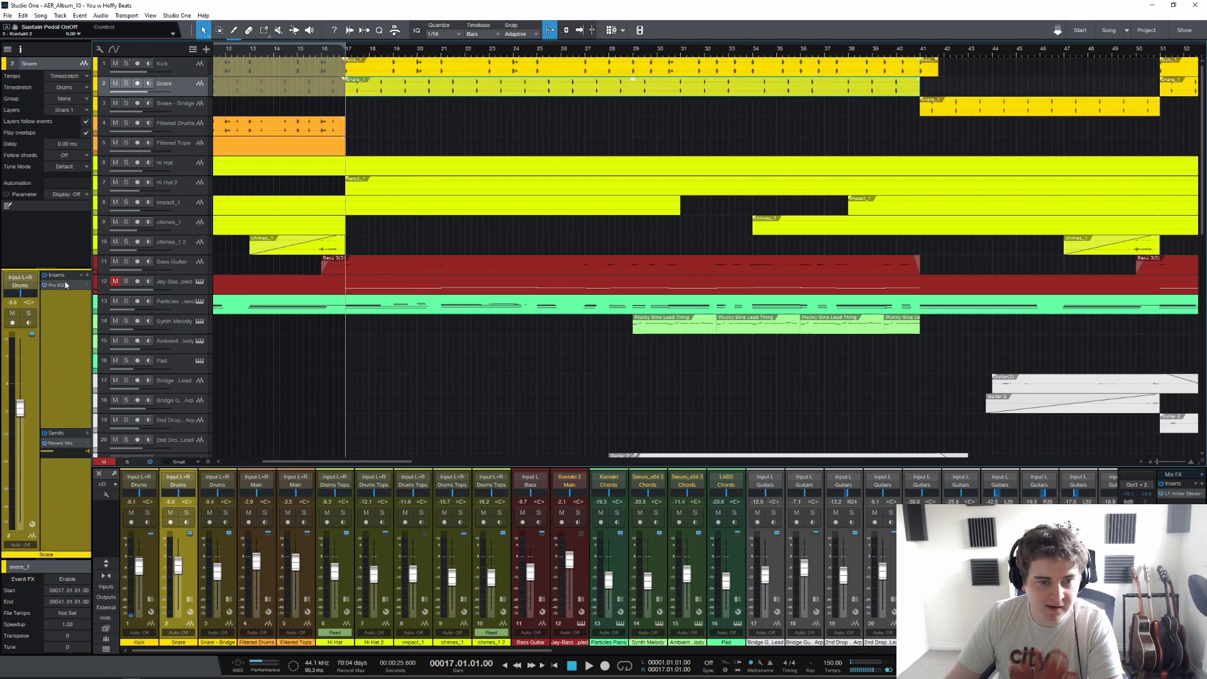
{"action": "left_click", "coordinate": [57, 284]}
{"action": "left_click", "coordinate": [127, 84]}
{"action": "key", "text": "space"}
{"action": "key", "text": "space"}
{"action": "left_click", "coordinate": [126, 84]}
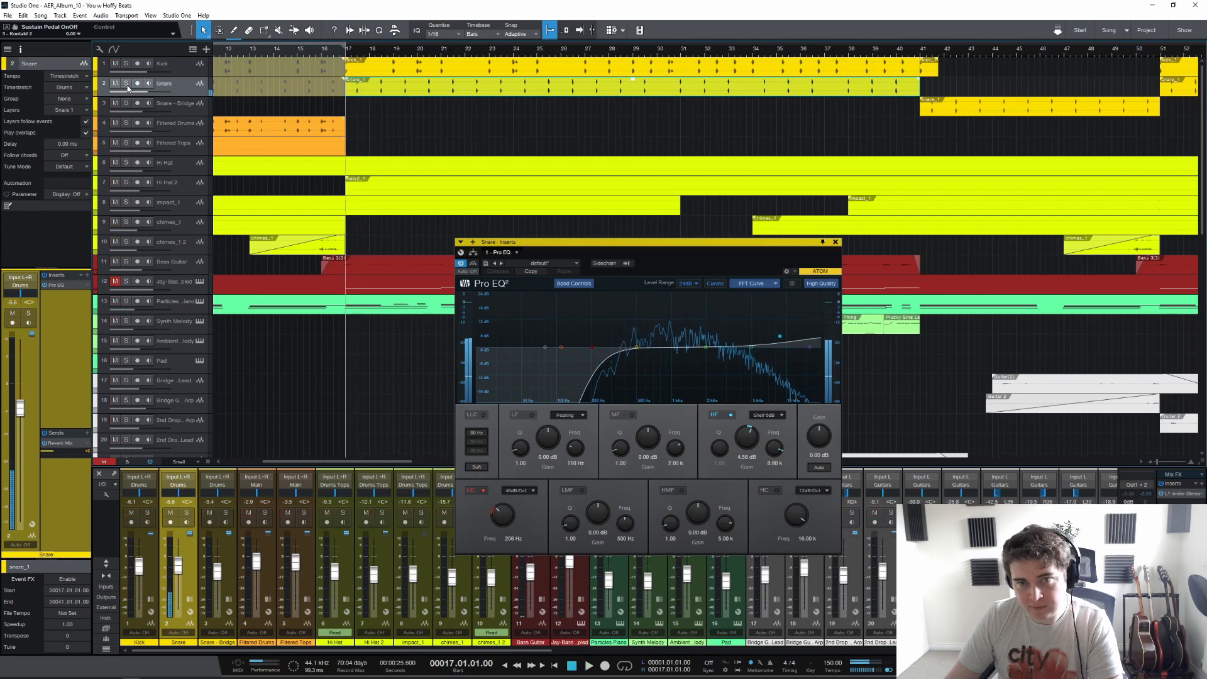
{"action": "left_click", "coordinate": [836, 242]}
Step: Solo and play Hi Hat 2 from bar 17, and switch the solo to the Hi Hat track to play it alone
{"action": "left_click", "coordinate": [127, 182]}
{"action": "key", "text": "space"}
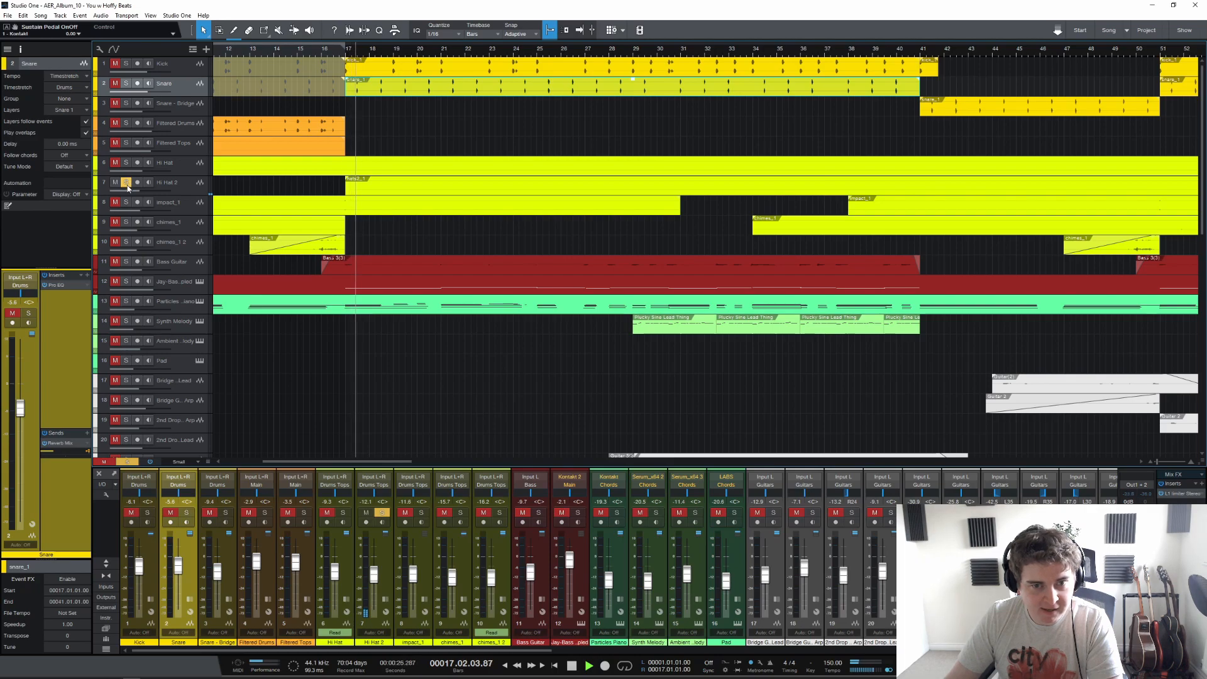
{"action": "left_click", "coordinate": [125, 183]}
{"action": "left_click", "coordinate": [126, 163]}
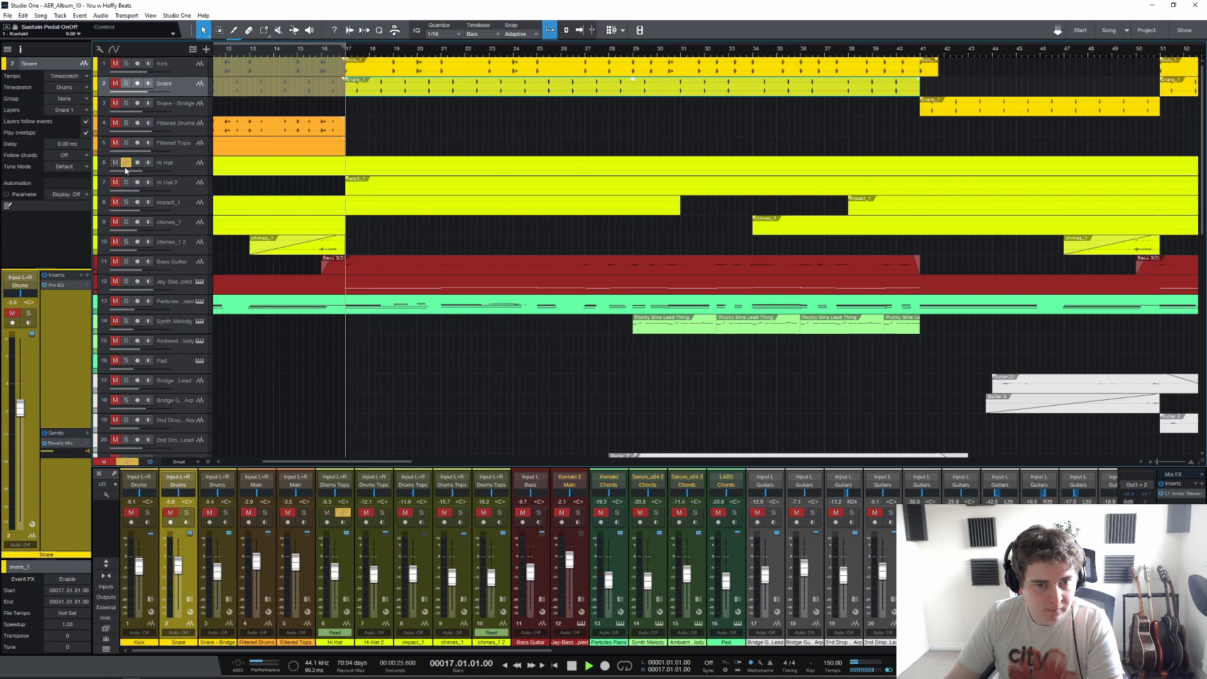
{"action": "key", "text": "space"}
{"action": "key", "text": "space"}
{"action": "left_click", "coordinate": [141, 163]}
{"action": "key", "text": "space"}
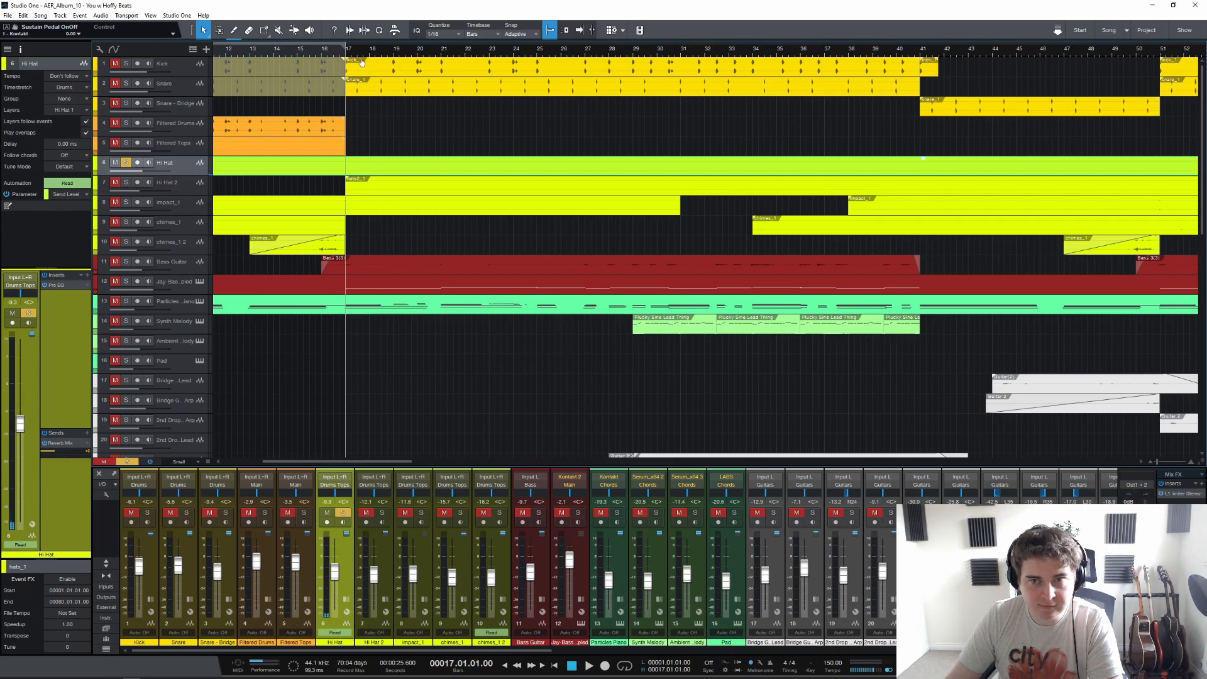
Step: Play the Hi Hat and Hi Hat 2 tracks soloed together from bar 17, stop and clear both solos
{"action": "scroll", "coordinate": [355, 54], "scroll_direction": "up", "scroll_amount": 2}
{"action": "key", "text": "space"}
{"action": "scroll", "coordinate": [353, 54], "scroll_direction": "up", "scroll_amount": 3}
{"action": "scroll", "coordinate": [353, 54], "scroll_direction": "down", "scroll_amount": 3}
{"action": "key", "text": "space"}
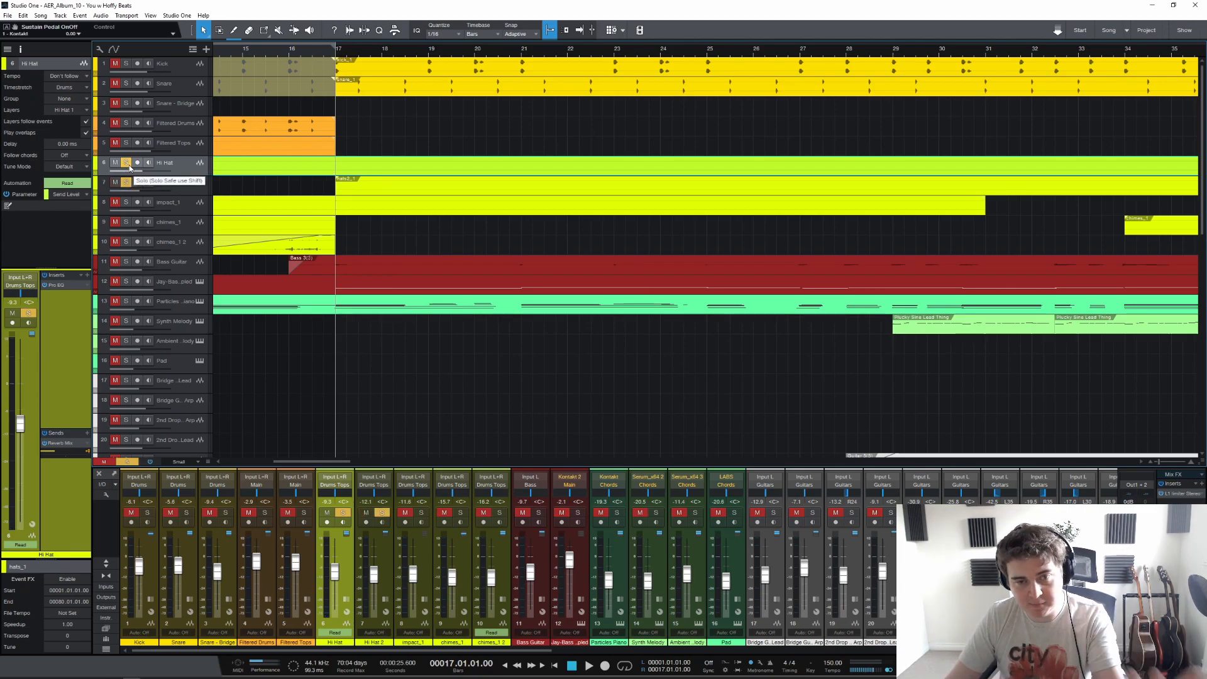
{"action": "key", "text": "space"}
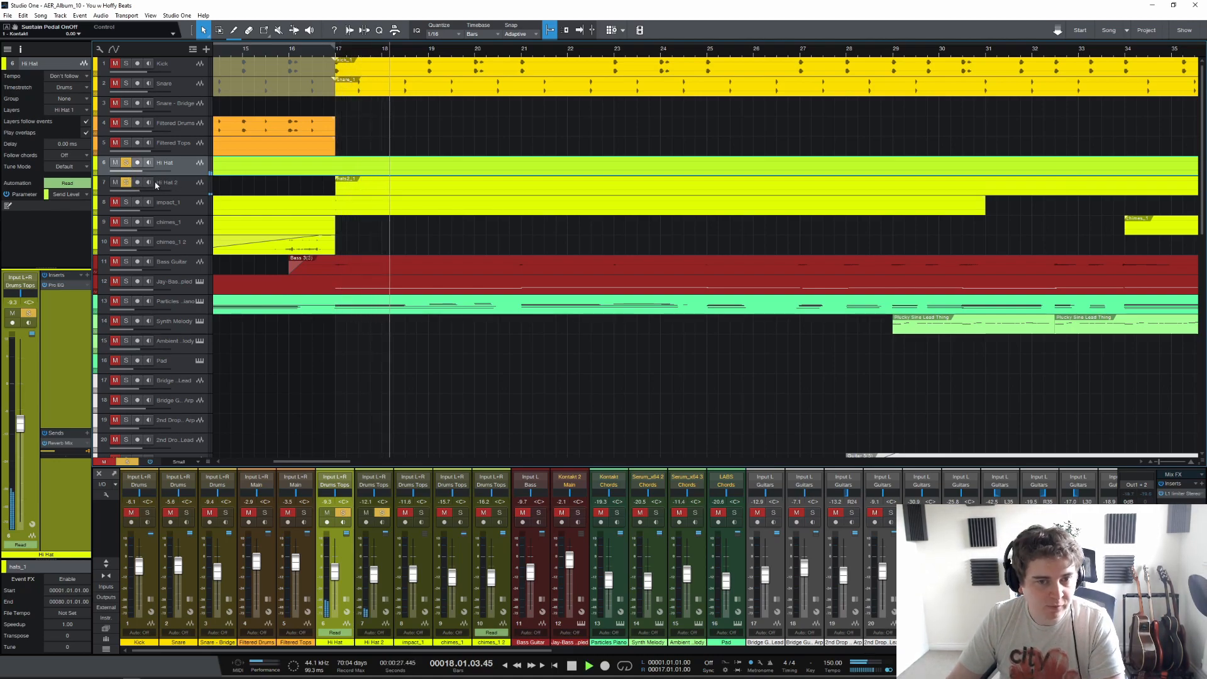
{"action": "key", "text": "space"}
{"action": "left_click", "coordinate": [126, 182]}
{"action": "left_click", "coordinate": [126, 162]}
Step: Select and solo the impact_1 track, play it from bar 17, stop and clear the solo
{"action": "left_click", "coordinate": [150, 209]}
{"action": "left_click", "coordinate": [126, 202]}
{"action": "key", "text": "space"}
{"action": "key", "text": "space"}
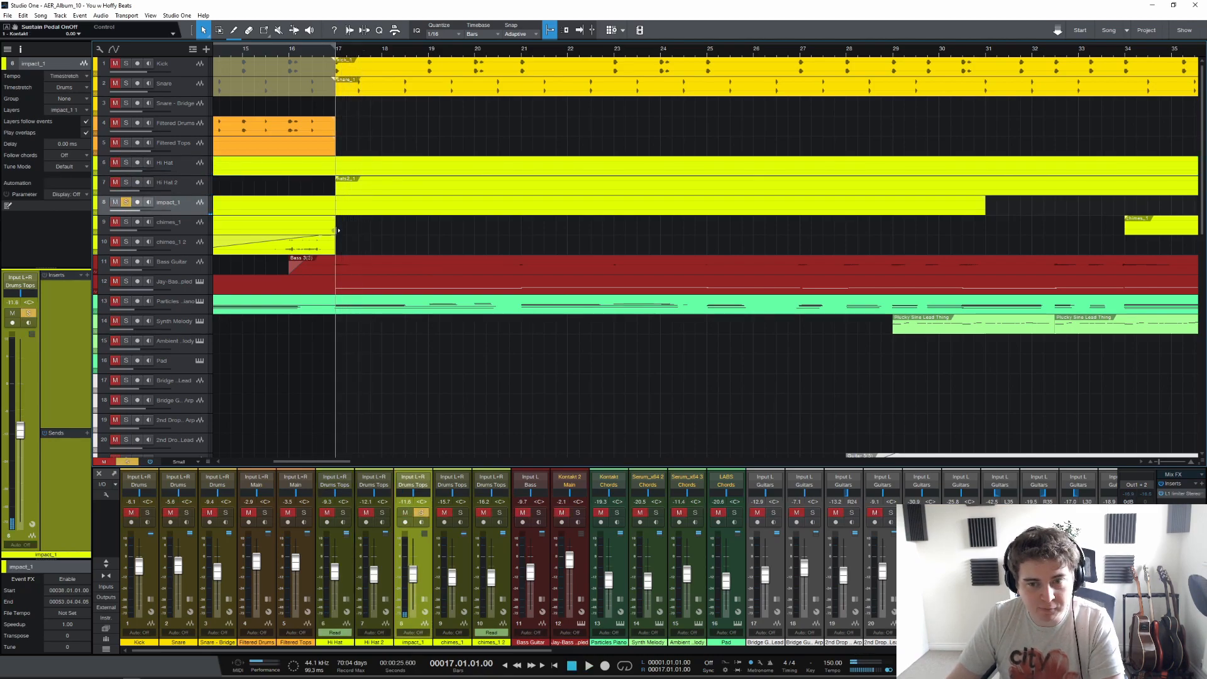
{"action": "left_click", "coordinate": [127, 203]}
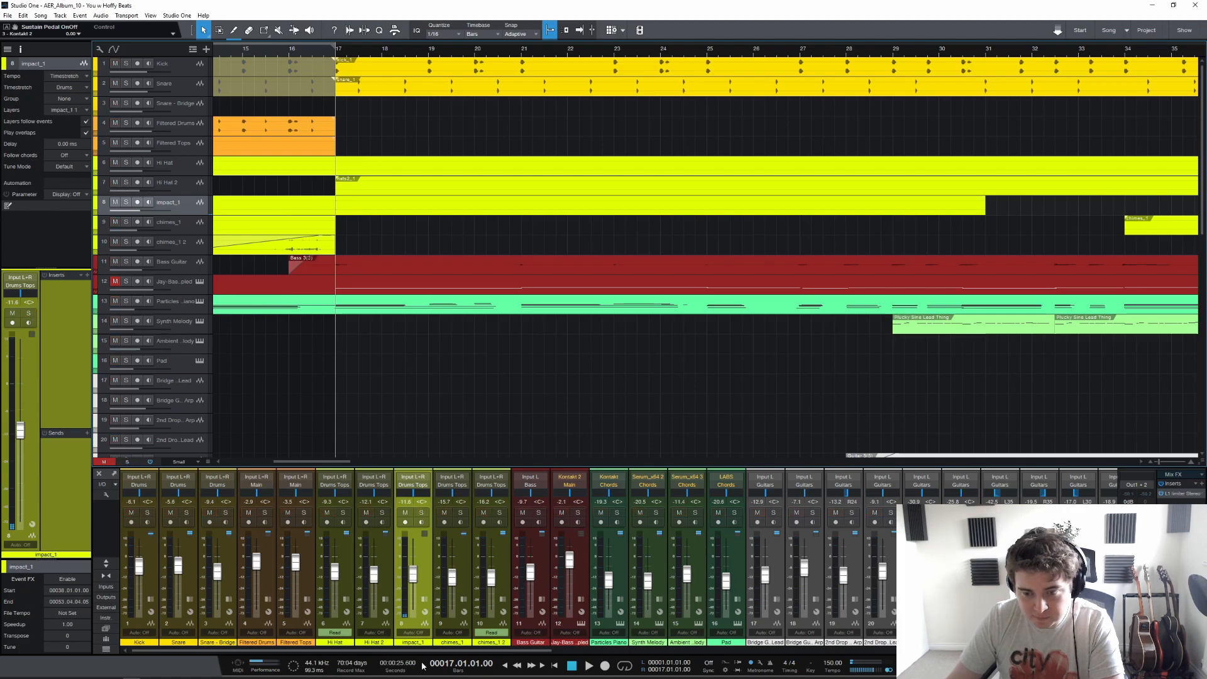
Step: Solo the drum bus in the mixer and play all drum parts together from bar 17
{"action": "left_click_drag", "start_coordinate": [330, 651], "coordinate": [905, 650]}
{"action": "left_click", "coordinate": [1017, 513]}
{"action": "key", "text": "space"}
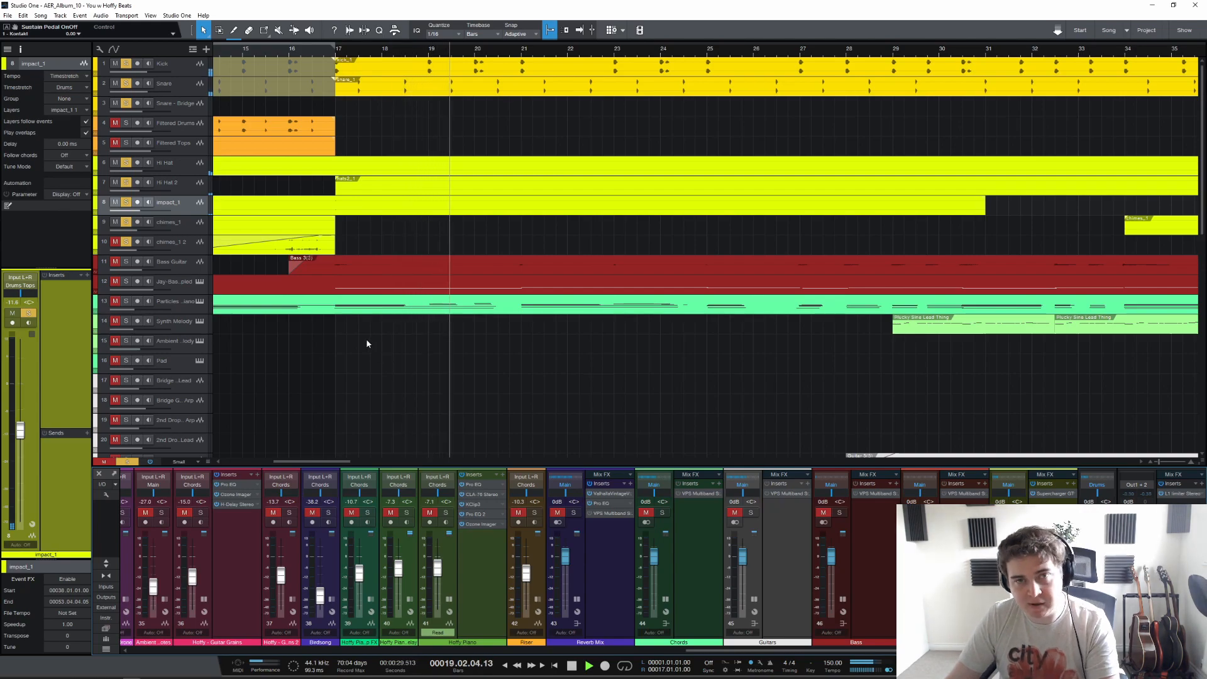
{"action": "scroll", "coordinate": [590, 50], "scroll_direction": "down", "scroll_amount": 5}
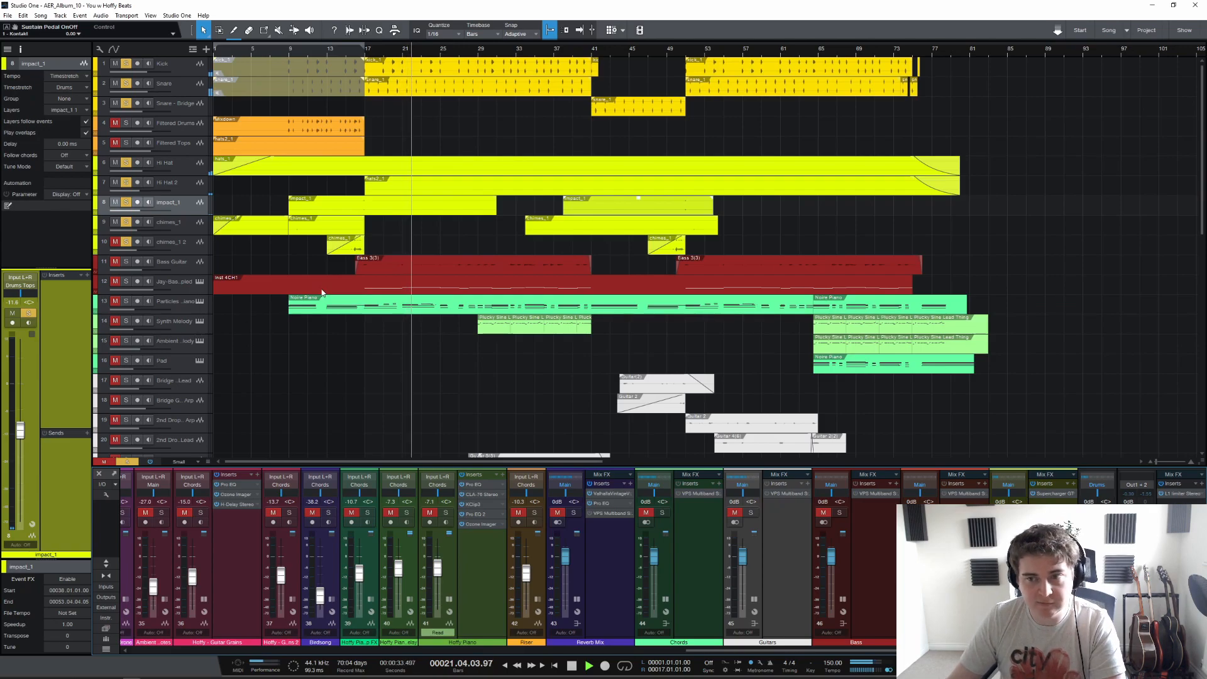
Step: Stop the drum playback, clear all solos and bring the bass tracks into view
{"action": "key", "text": "space"}
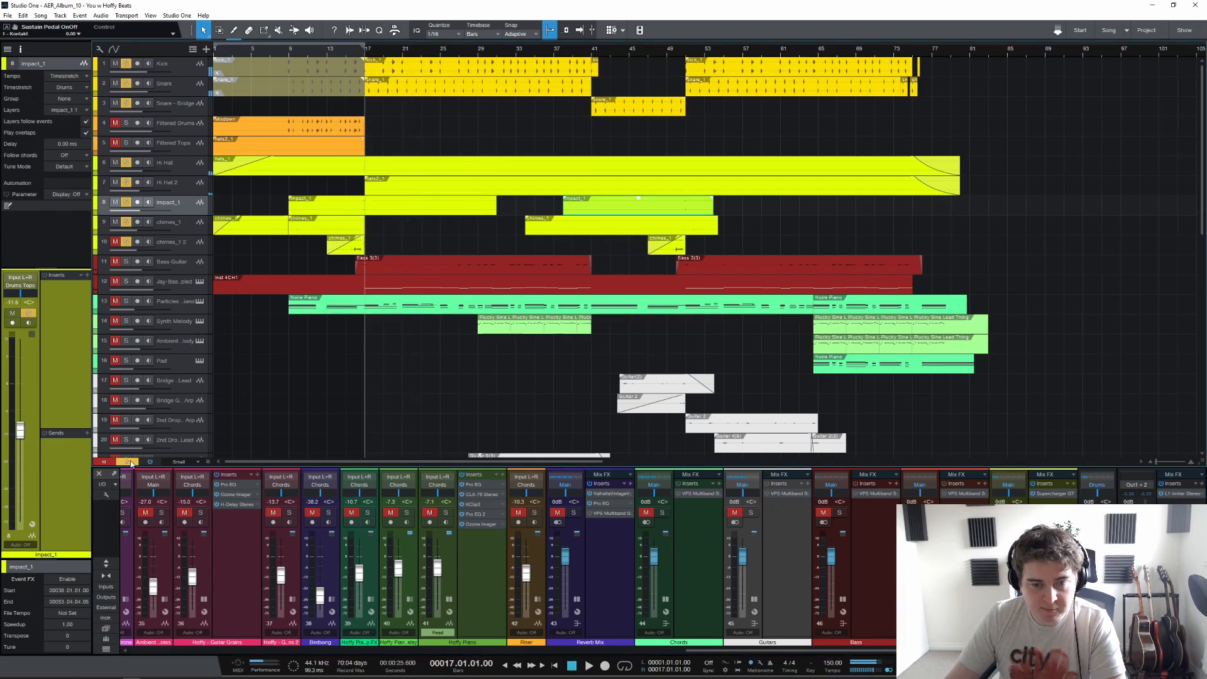
{"action": "scroll", "coordinate": [249, 347], "scroll_direction": "down", "scroll_amount": 3}
{"action": "scroll", "coordinate": [353, 228], "scroll_direction": "down", "scroll_amount": 2}
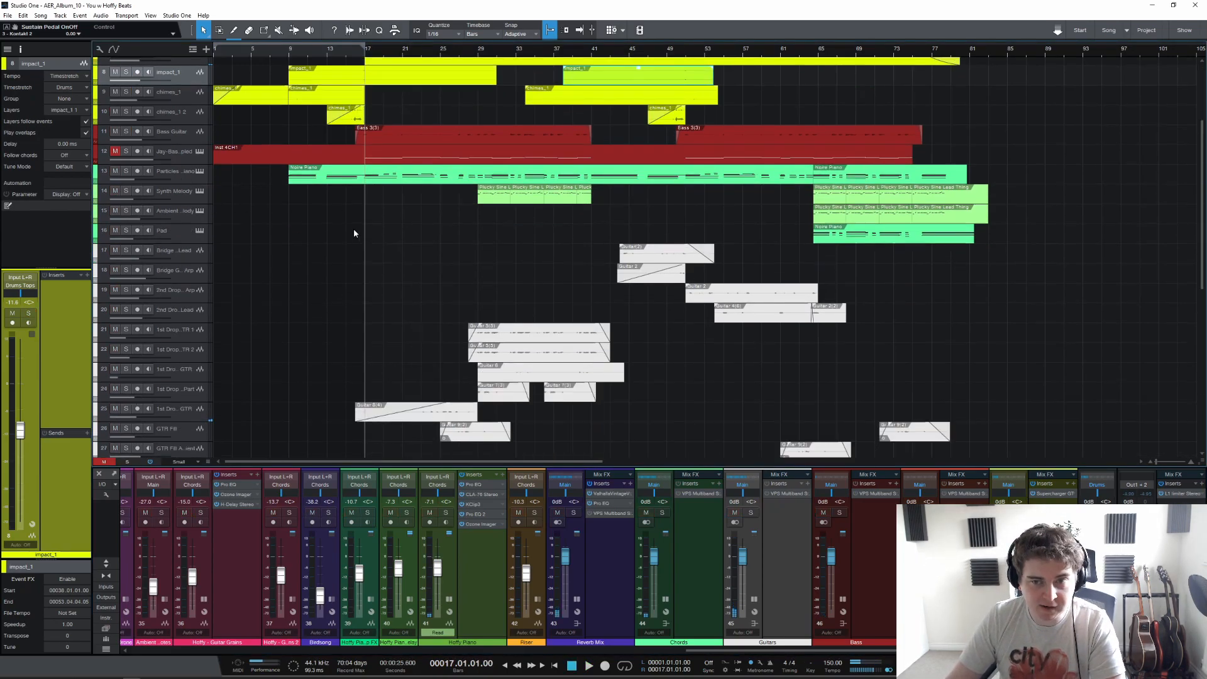
{"action": "scroll", "coordinate": [363, 225], "scroll_direction": "up", "scroll_amount": 3}
Step: Select the Bass Guitar and Jay-Bass parts in turn, solo the Bass Guitar track and play it from bar 17
{"action": "left_click", "coordinate": [168, 174]}
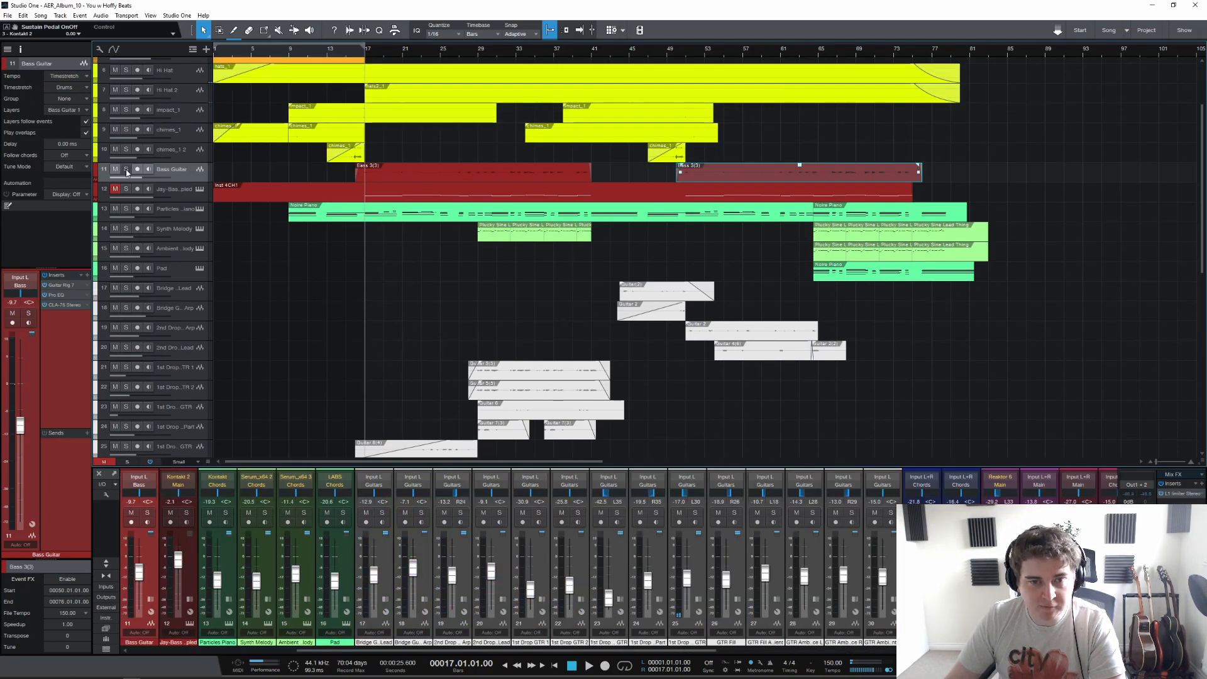
{"action": "left_click", "coordinate": [429, 196]}
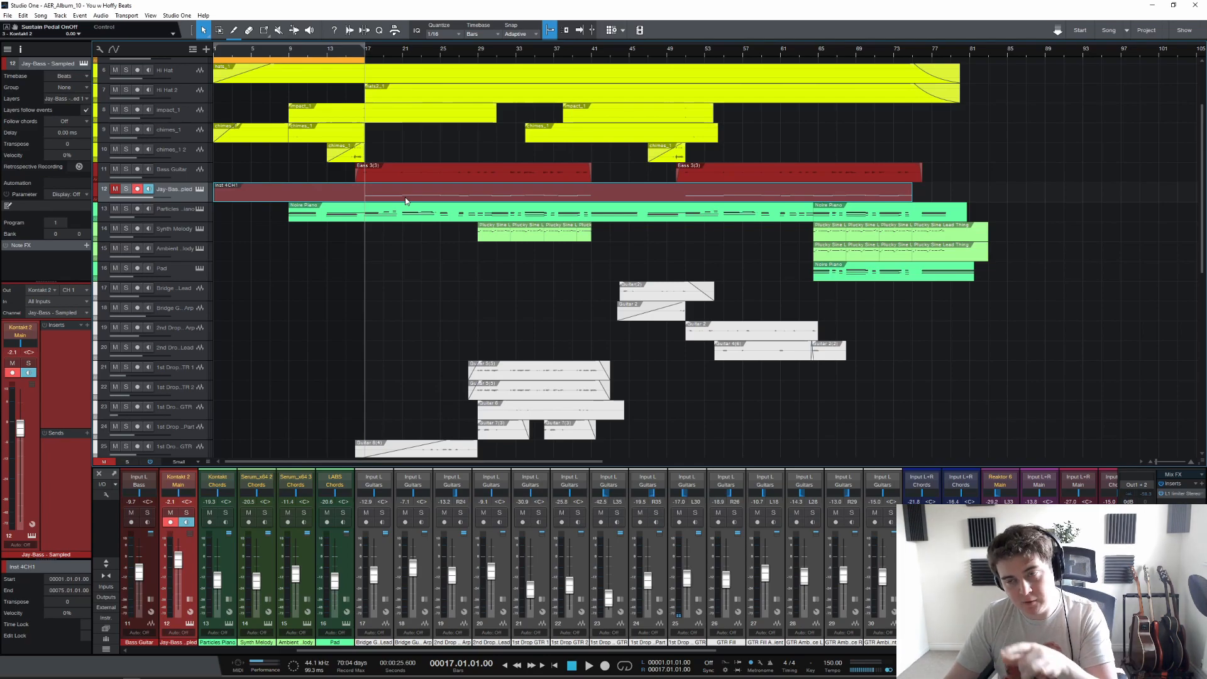
{"action": "left_click", "coordinate": [410, 180]}
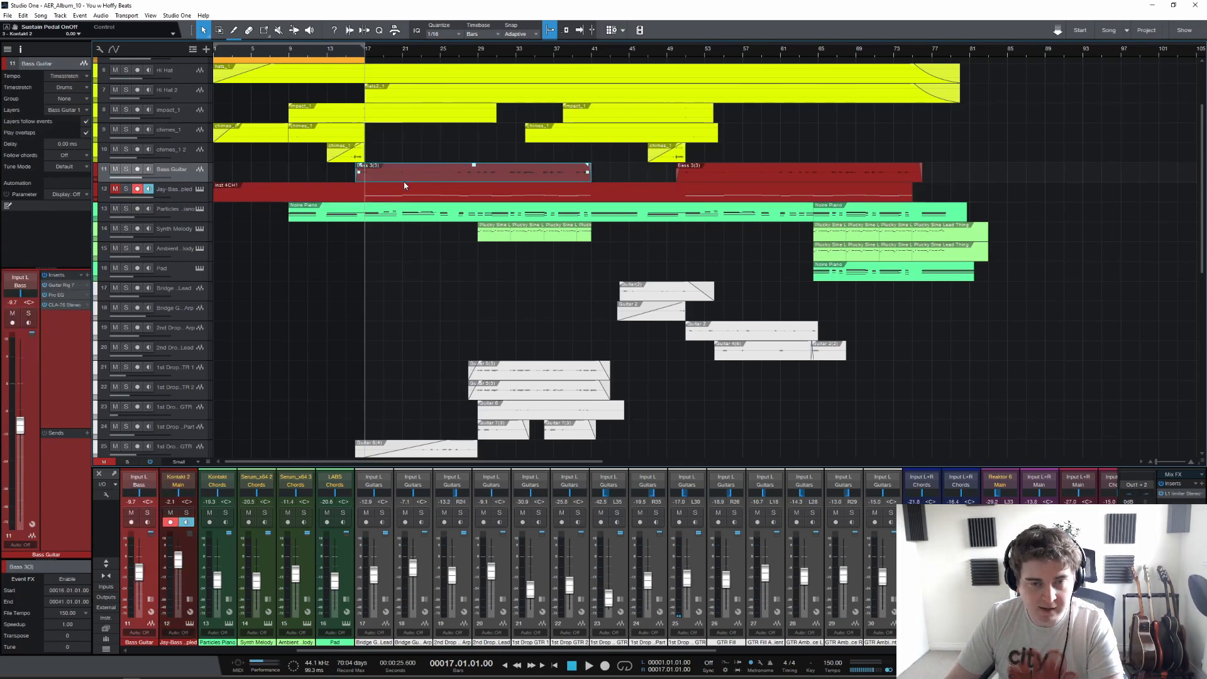
{"action": "left_click", "coordinate": [126, 169]}
{"action": "key", "text": "space"}
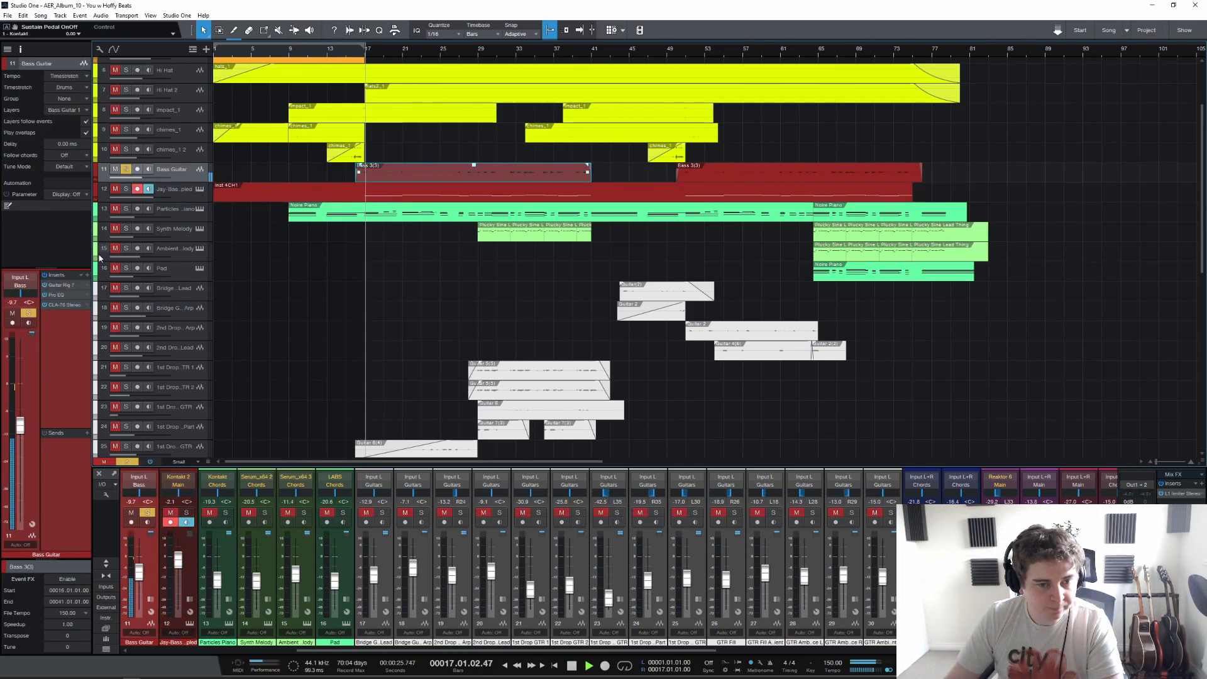
Step: Review the Bass Guitar's Guitar Rig 7, Pro EQ and CLA-76 Stereo inserts in turn, and close the plug-in window
{"action": "double_click", "coordinate": [61, 285]}
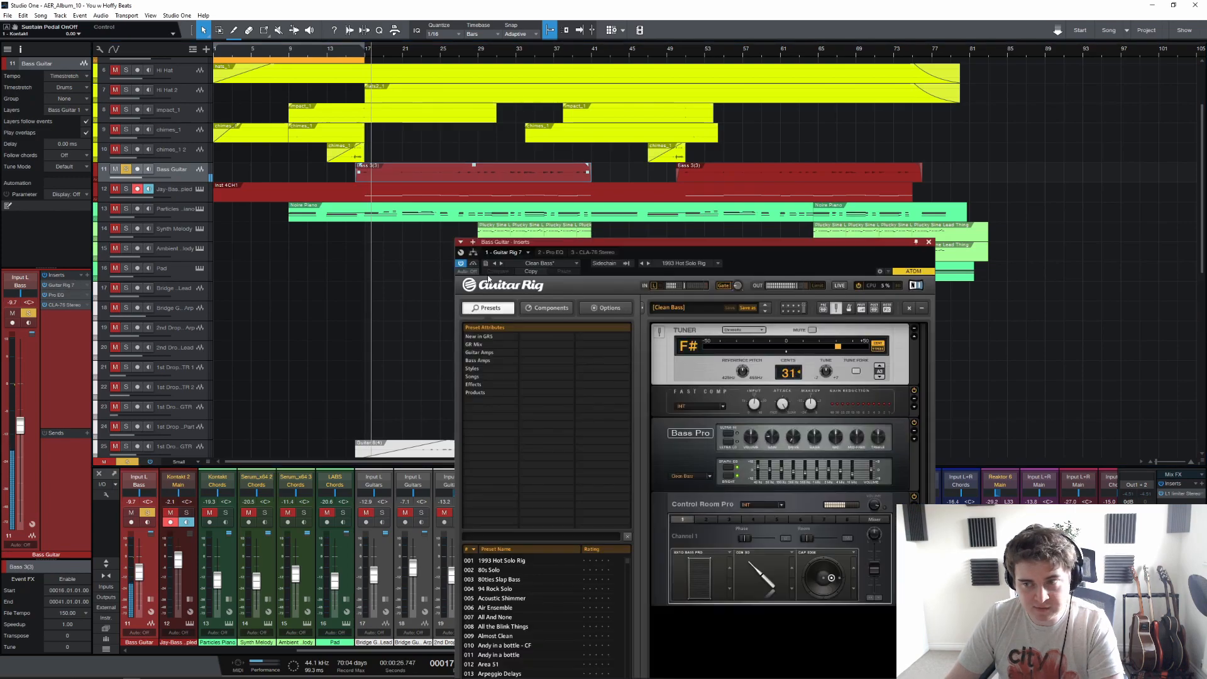
{"action": "left_click", "coordinate": [836, 308]}
{"action": "left_click", "coordinate": [550, 252]}
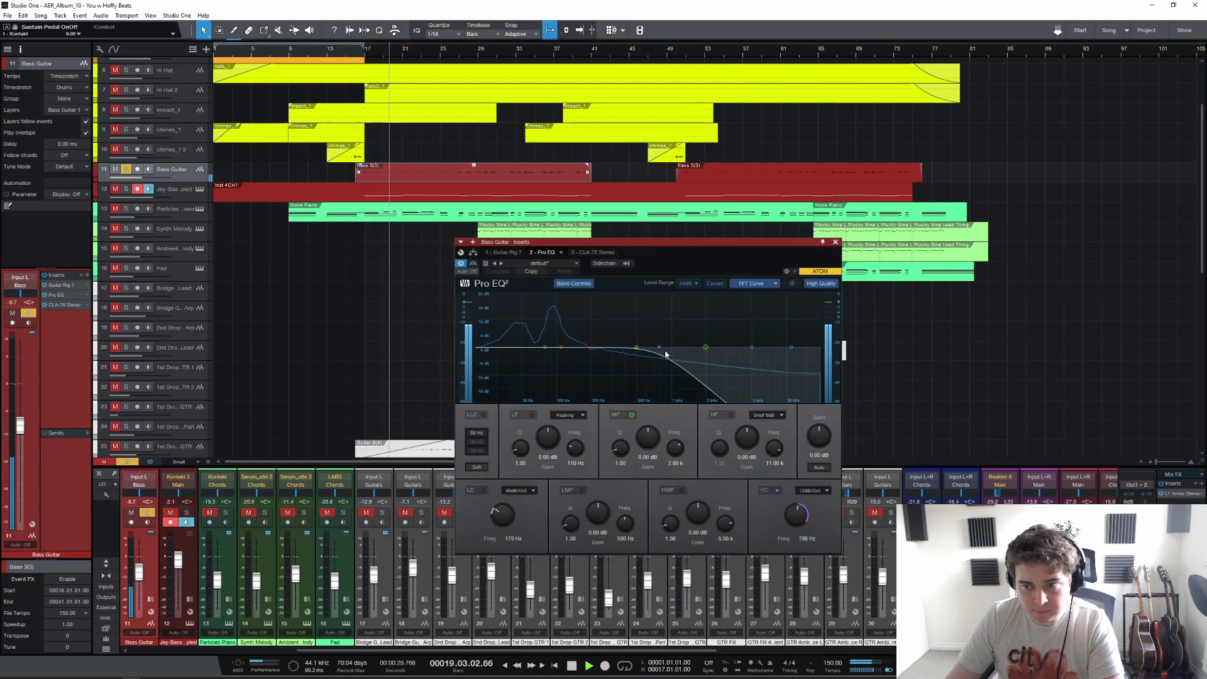
{"action": "left_click", "coordinate": [591, 252]}
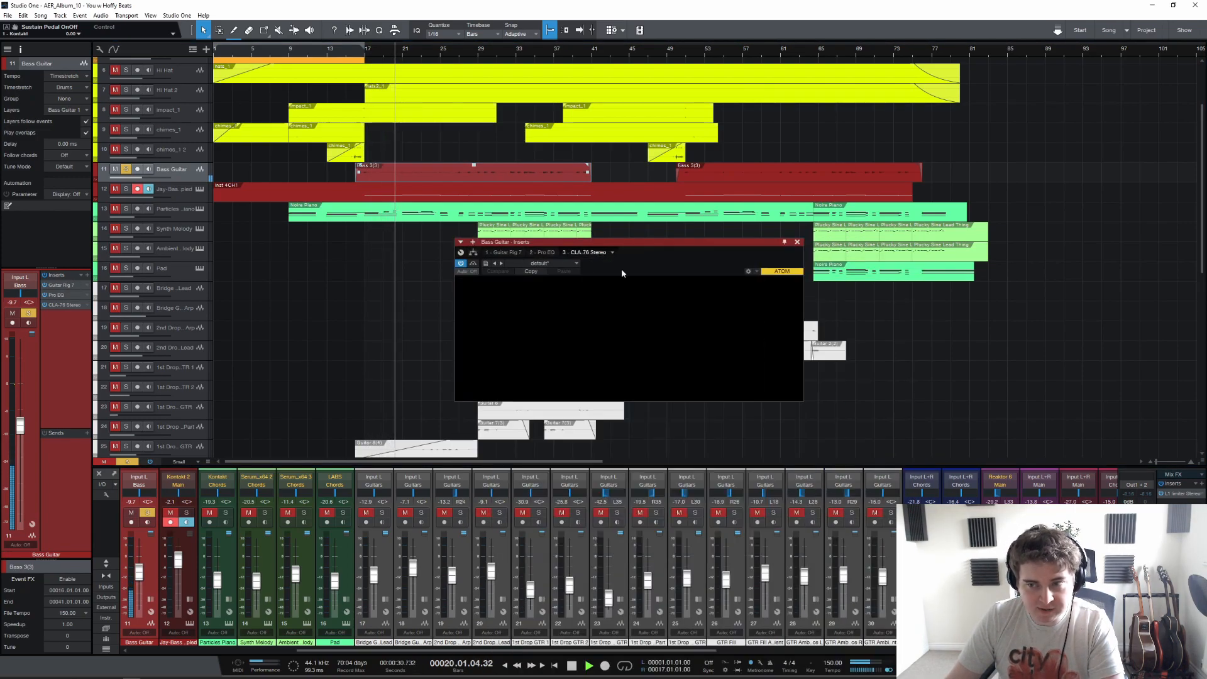
{"action": "left_click", "coordinate": [796, 242]}
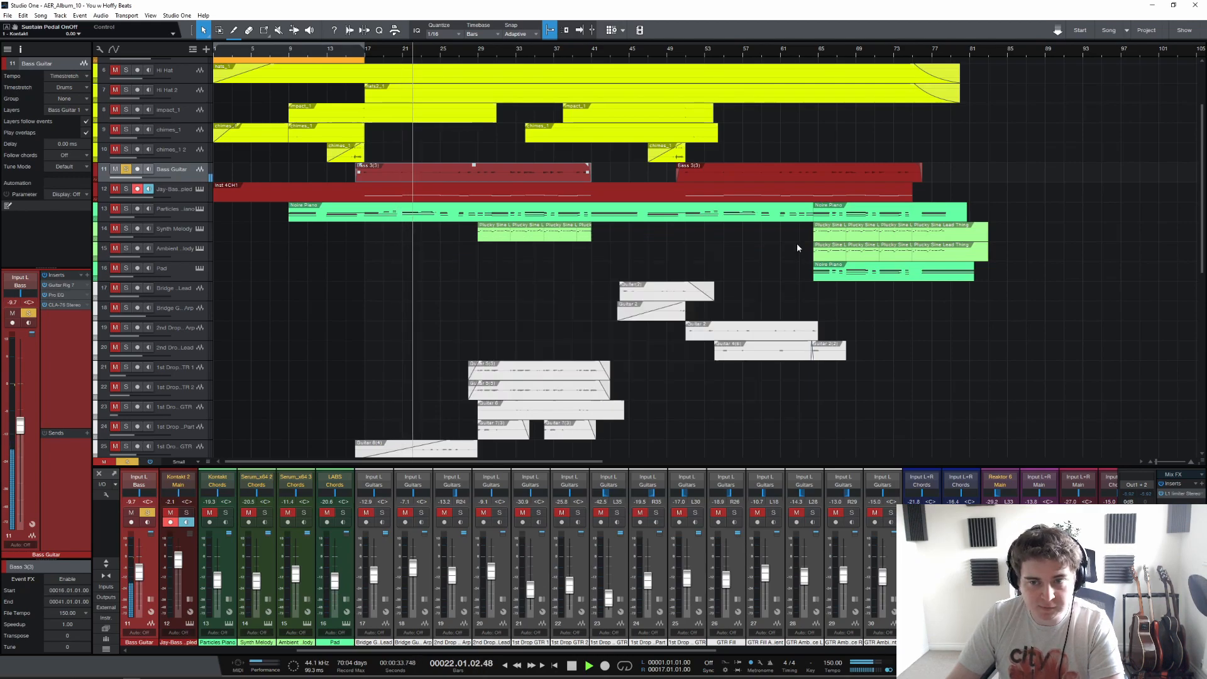
Step: Clear the Bass Guitar solo, stop playback and look over the arrangement's tracks
{"action": "left_click", "coordinate": [127, 170]}
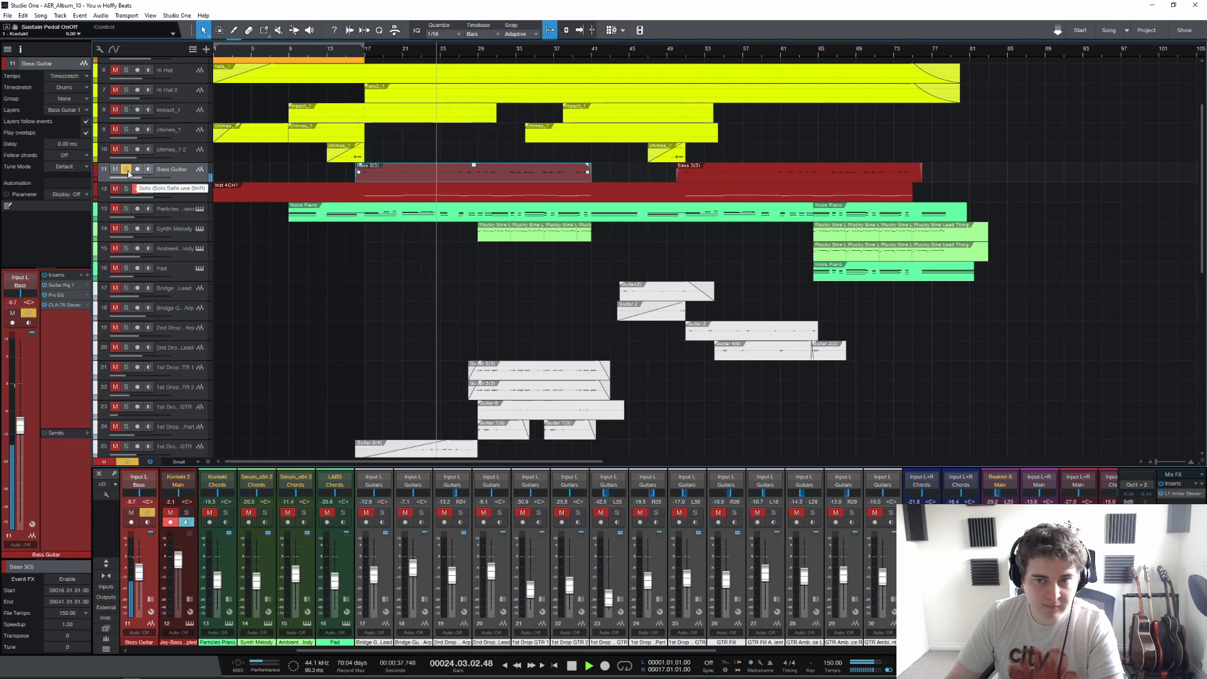
{"action": "key", "text": "space"}
{"action": "scroll", "coordinate": [405, 258], "scroll_direction": "down", "scroll_amount": 5}
{"action": "scroll", "coordinate": [489, 230], "scroll_direction": "up", "scroll_amount": 2}
{"action": "scroll", "coordinate": [490, 230], "scroll_direction": "up", "scroll_amount": 5}
{"action": "scroll", "coordinate": [488, 226], "scroll_direction": "down", "scroll_amount": 8}
{"action": "scroll", "coordinate": [488, 224], "scroll_direction": "up", "scroll_amount": 7}
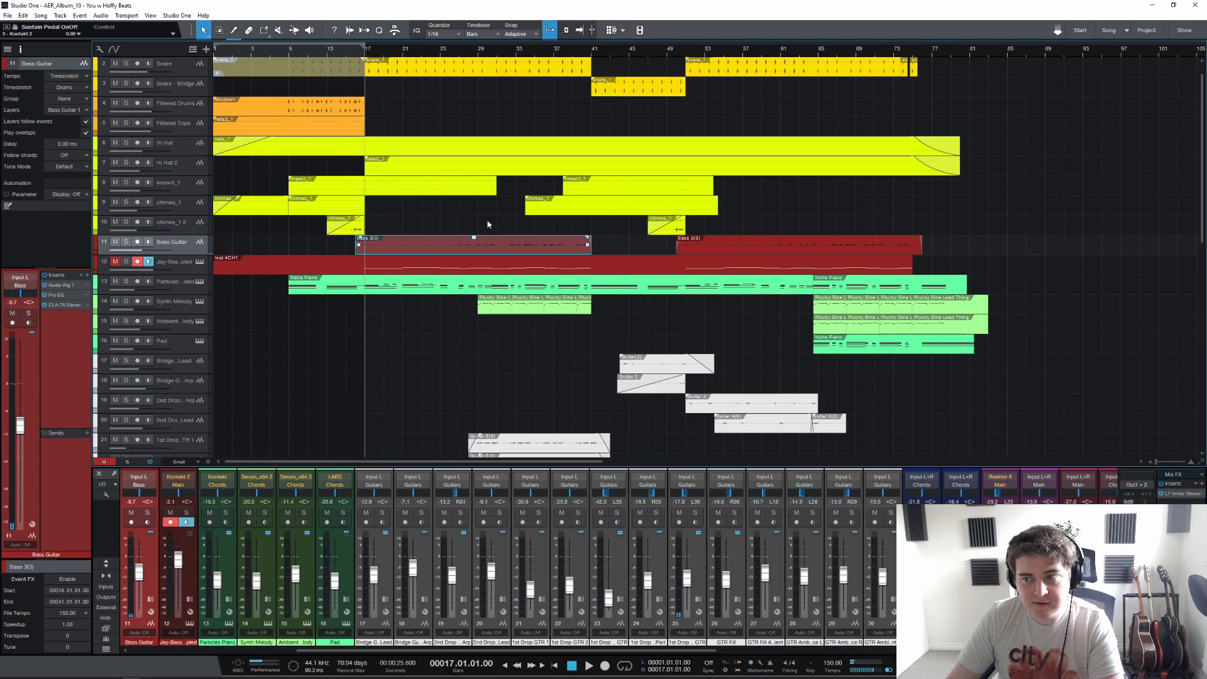
{"action": "scroll", "coordinate": [488, 221], "scroll_direction": "down", "scroll_amount": 8}
{"action": "scroll", "coordinate": [466, 170], "scroll_direction": "up", "scroll_amount": 6}
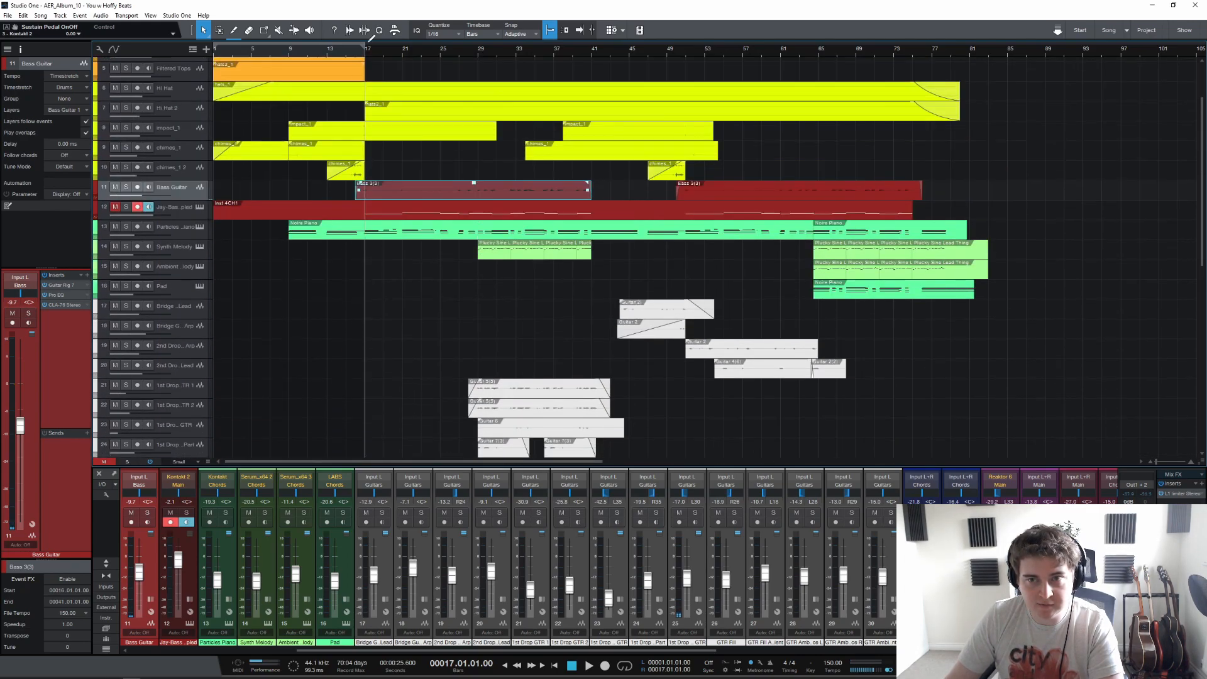
Step: Set the loop range from bar 17 to bar 29 and place the playhead at bar 21
{"action": "left_click_drag", "start_coordinate": [368, 48], "coordinate": [479, 51]}
{"action": "scroll", "coordinate": [468, 53], "scroll_direction": "up", "scroll_amount": 3}
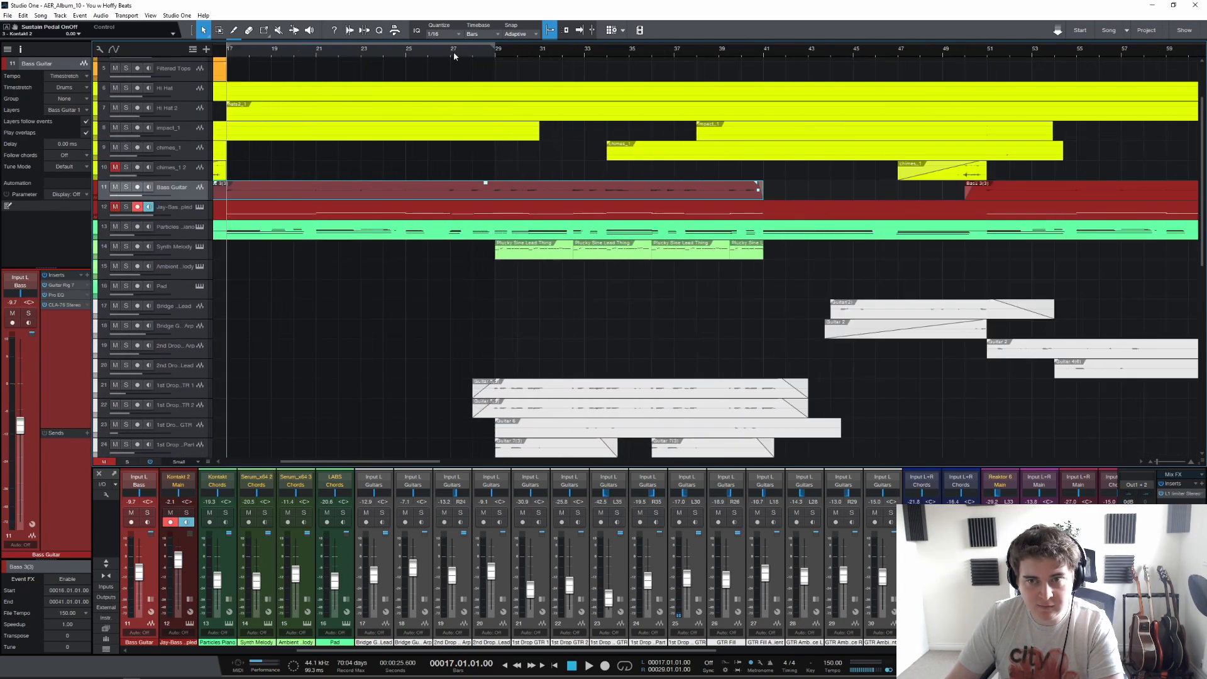
{"action": "left_click", "coordinate": [315, 54]}
{"action": "scroll", "coordinate": [317, 54], "scroll_direction": "down", "scroll_amount": 3}
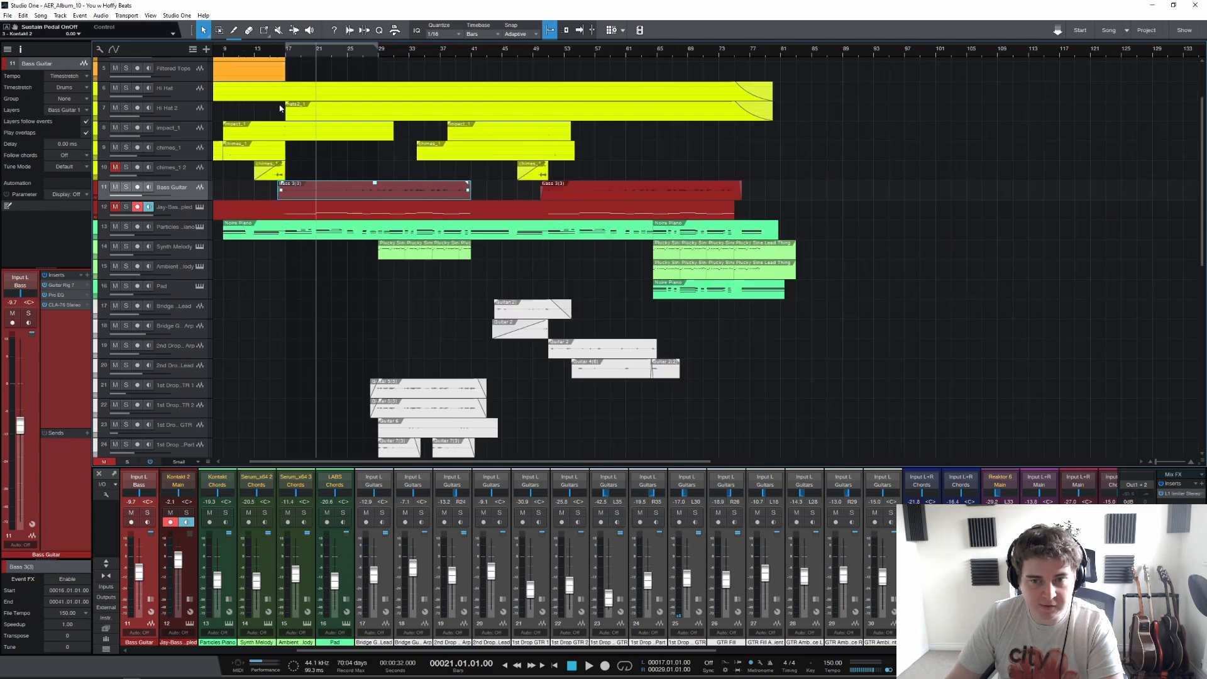
Step: Select the 1st Drop Chill GTR event, solo its track and play it from bar 17
{"action": "scroll", "coordinate": [184, 222], "scroll_direction": "down", "scroll_amount": 5}
{"action": "left_click", "coordinate": [296, 221]}
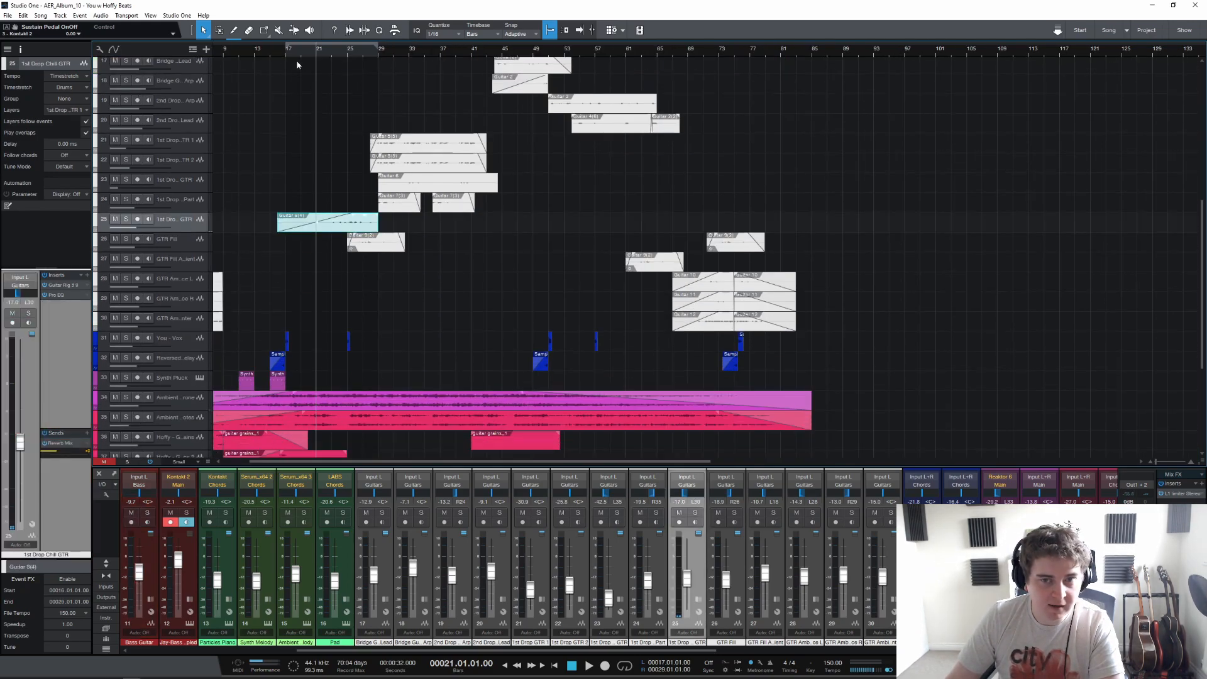
{"action": "scroll", "coordinate": [292, 56], "scroll_direction": "up", "scroll_amount": 2}
{"action": "left_click", "coordinate": [288, 51]}
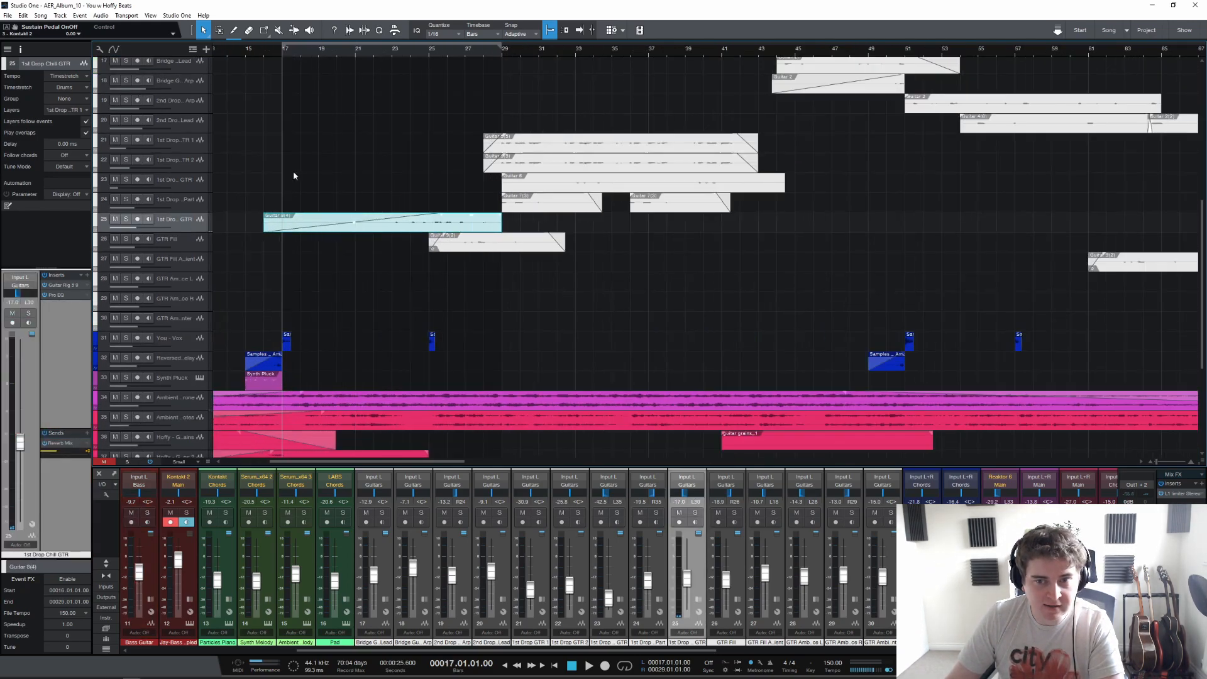
{"action": "left_click", "coordinate": [127, 219]}
{"action": "key", "text": "space"}
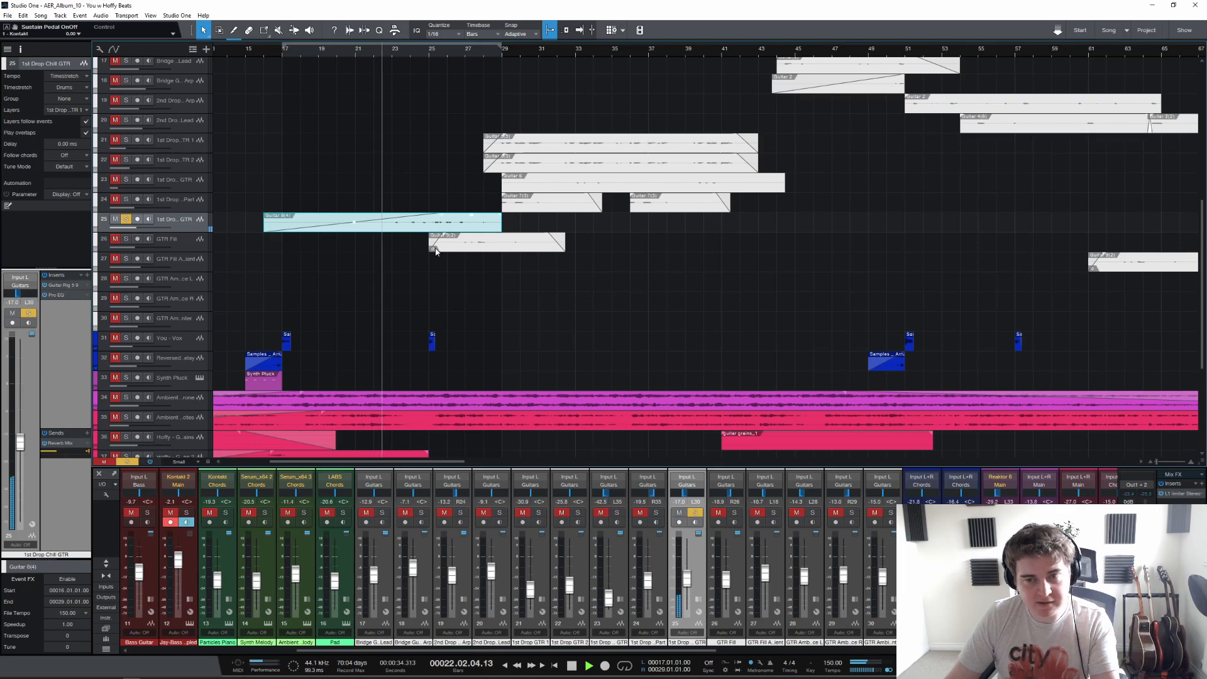
Step: Review the Pro EQ on the 1st Drop Chill GTR track, close it and stop playback
{"action": "left_click", "coordinate": [67, 295]}
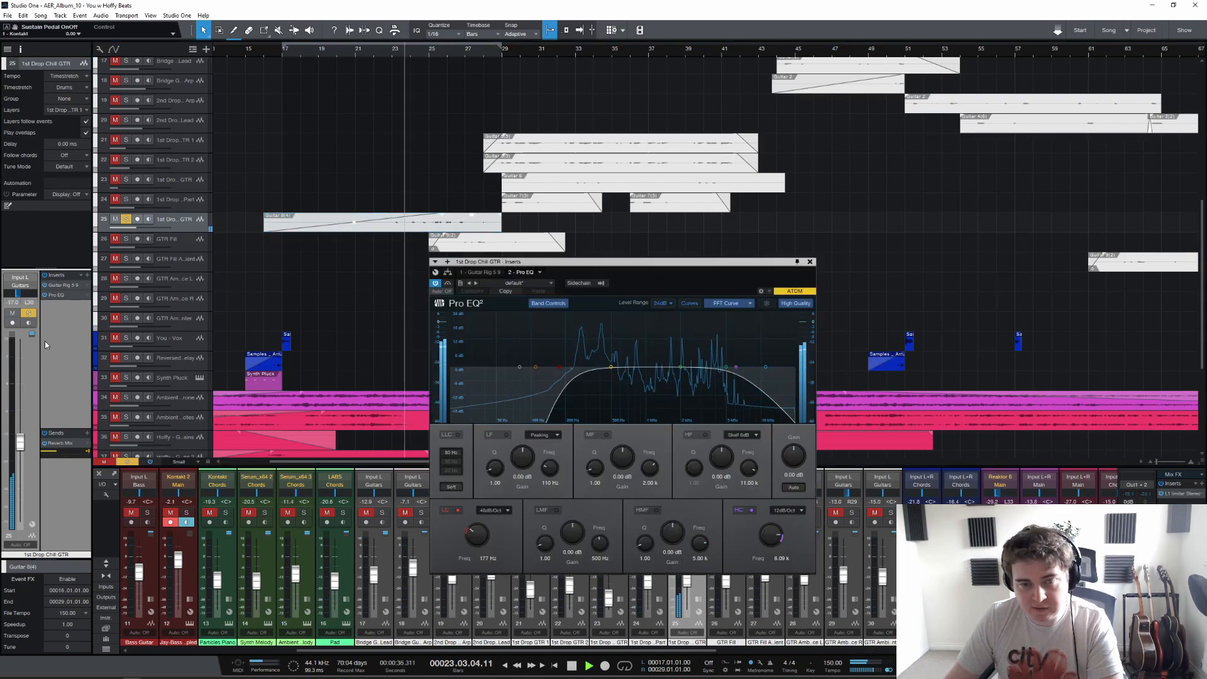
{"action": "left_click", "coordinate": [809, 263]}
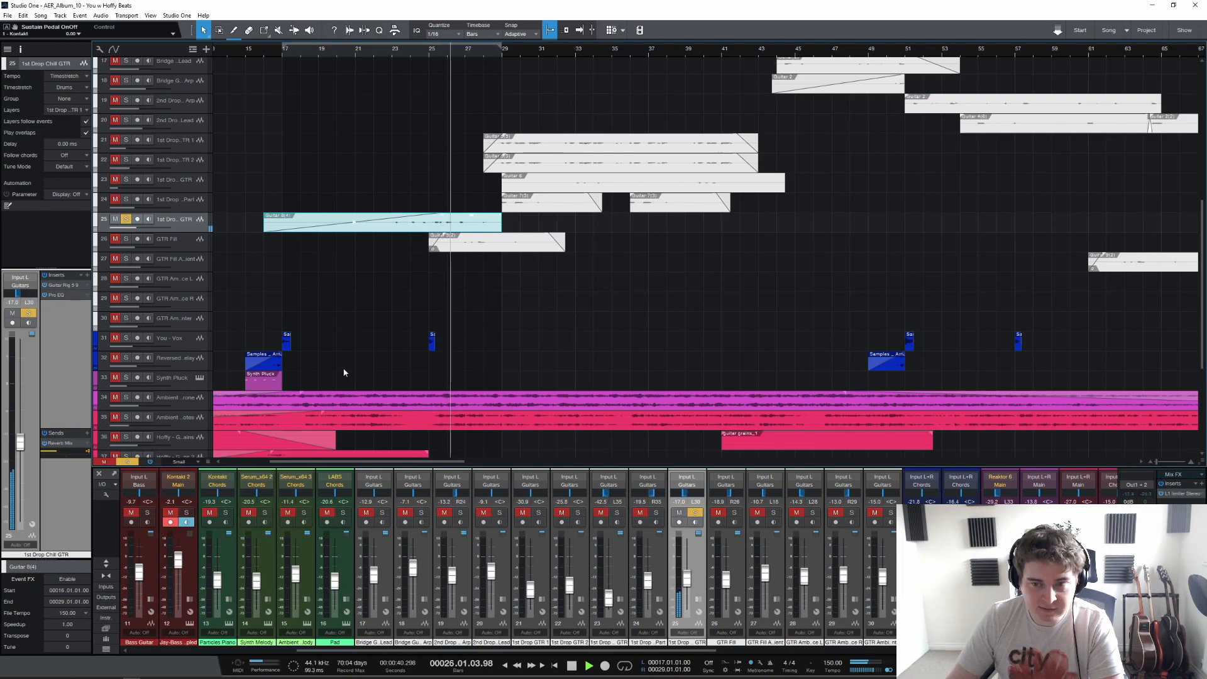
{"action": "key", "text": "space"}
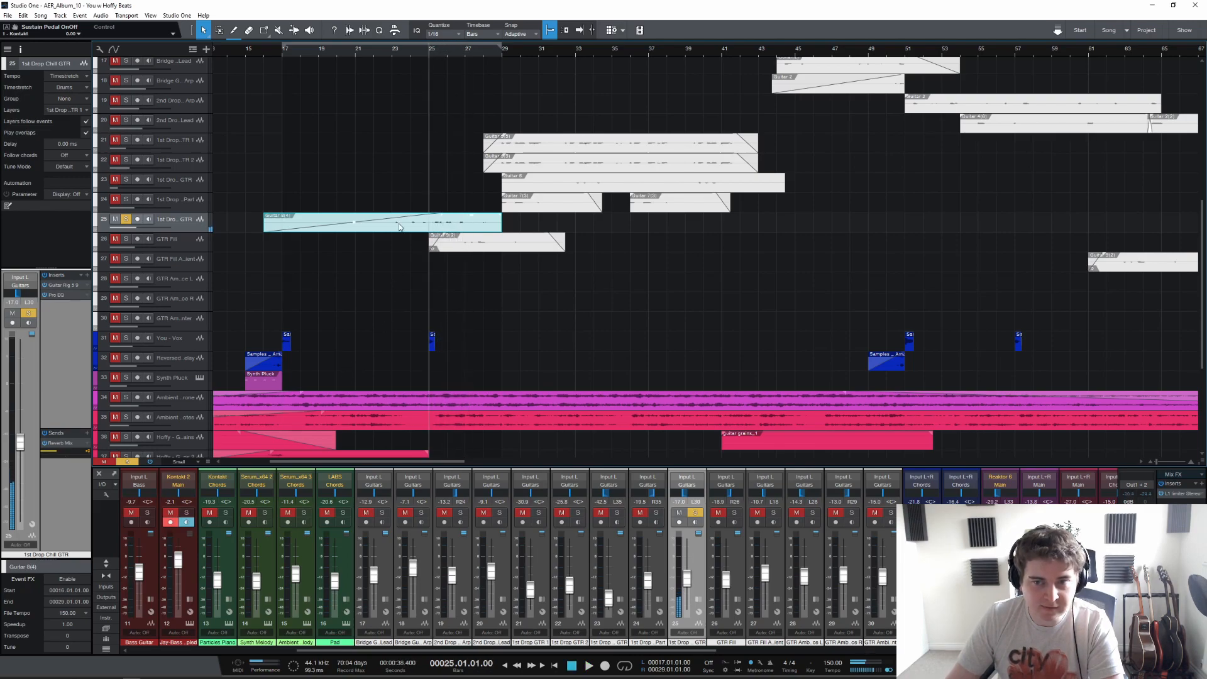
Step: Solo the You - Vox track together with 1st Drop Chill GTR, play both from bar 25 and stop
{"action": "left_click", "coordinate": [126, 218]}
{"action": "key", "text": "space"}
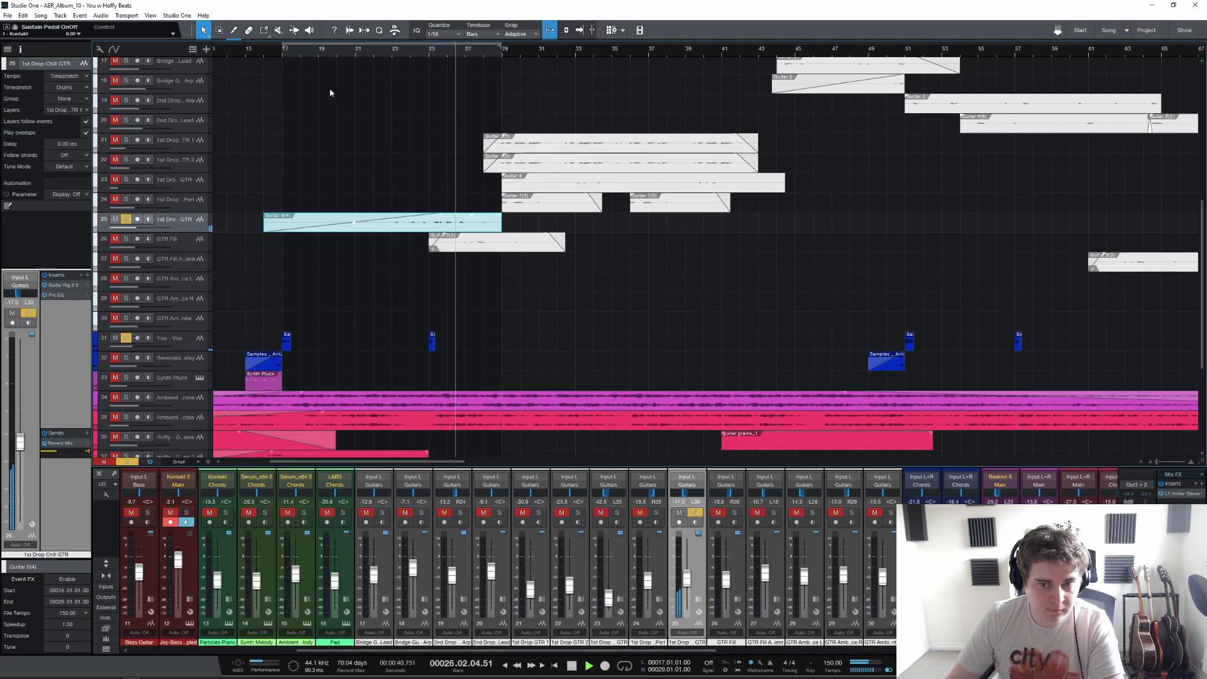
{"action": "key", "text": "space"}
Step: Switch the guitar solo to the GTR Fill track, play it with You - Vox from bar 26 and stop
{"action": "left_click", "coordinate": [126, 219]}
{"action": "left_click", "coordinate": [452, 51]}
{"action": "key", "text": "space"}
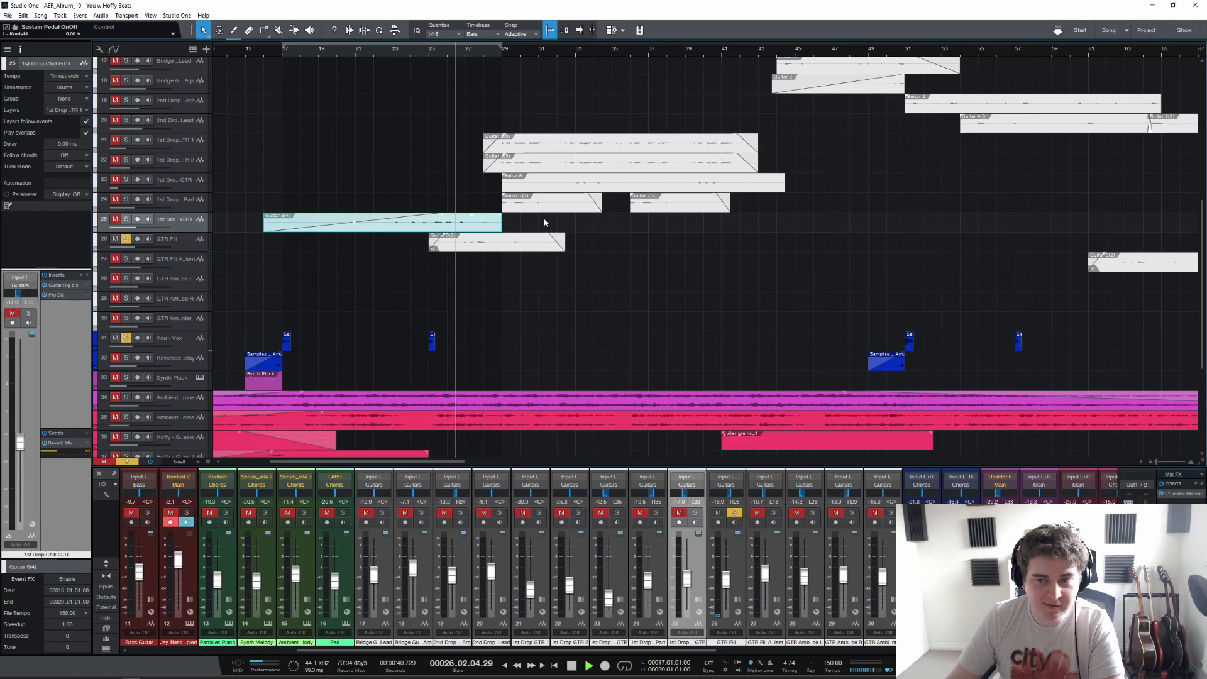
{"action": "left_click", "coordinate": [186, 247]}
{"action": "key", "text": "space"}
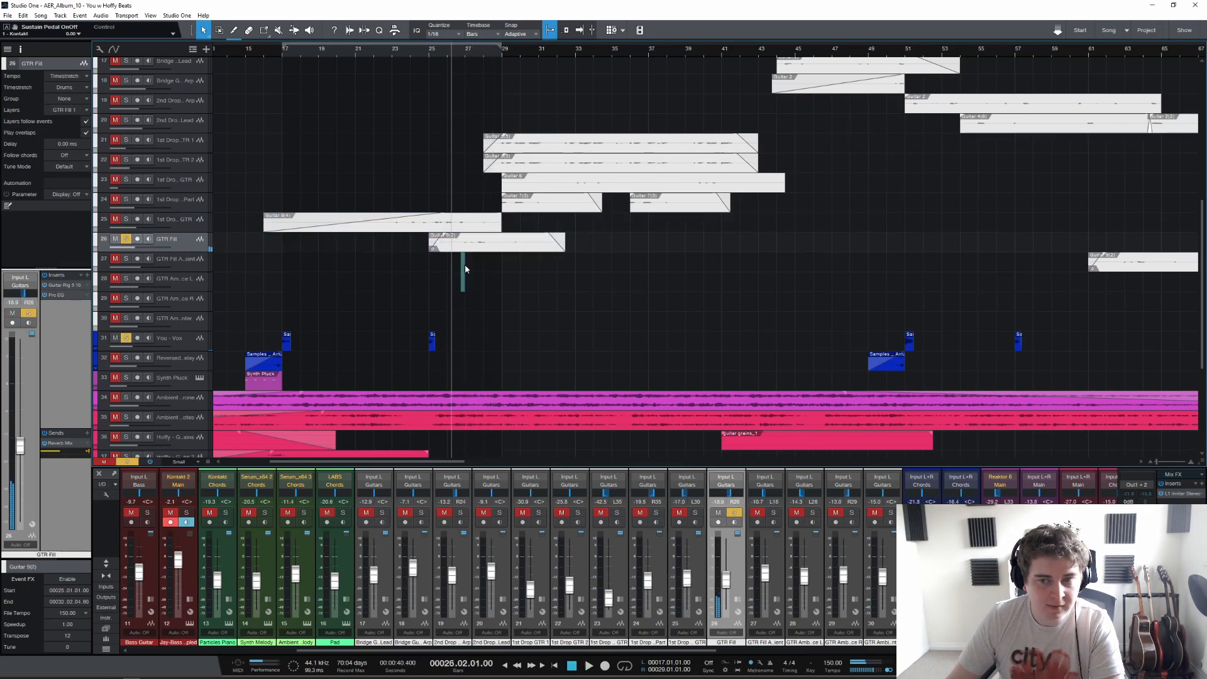
Step: Check the GTR Fill event's transpose setting, review the track's Pro EQ and close the plug-in window
{"action": "right_click", "coordinate": [476, 246]}
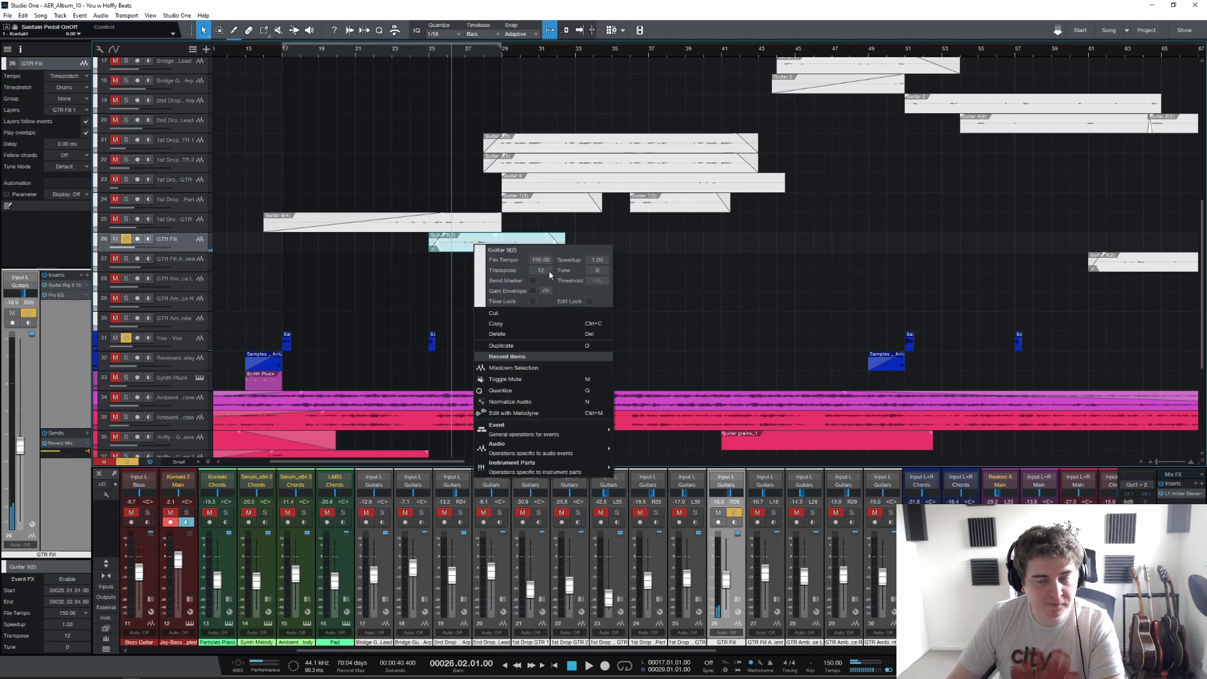
{"action": "left_click", "coordinate": [523, 2]}
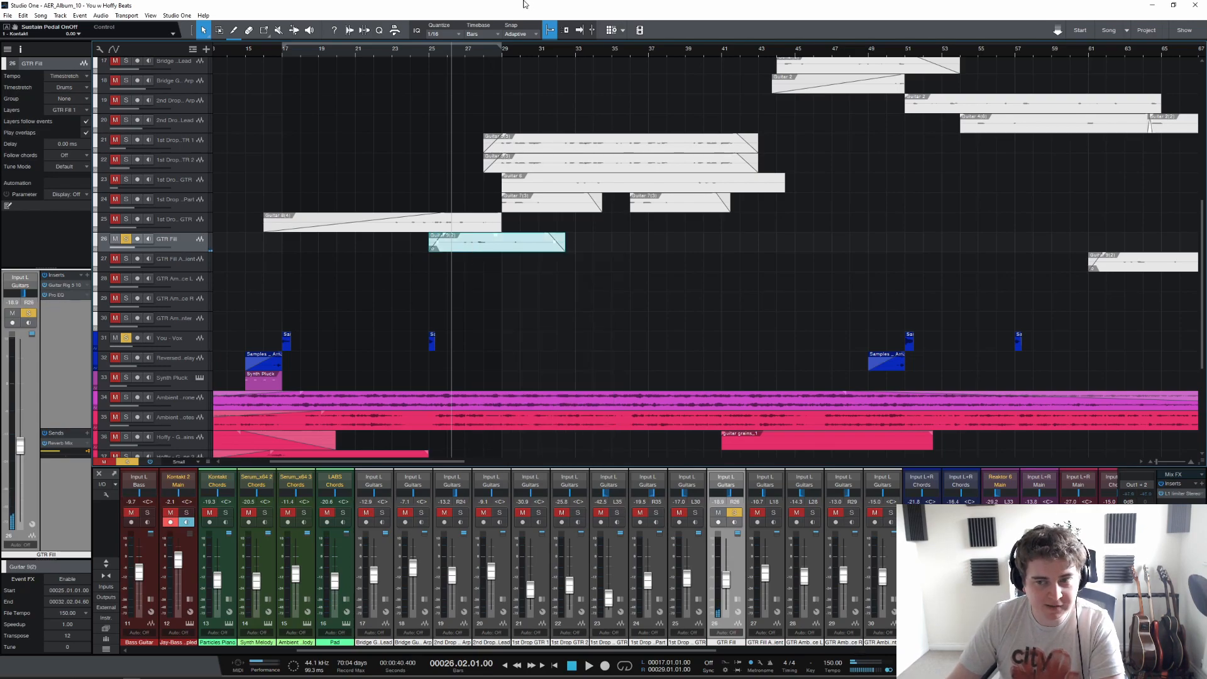
{"action": "left_click", "coordinate": [73, 295]}
{"action": "scroll", "coordinate": [323, 285], "scroll_direction": "down", "scroll_amount": 5}
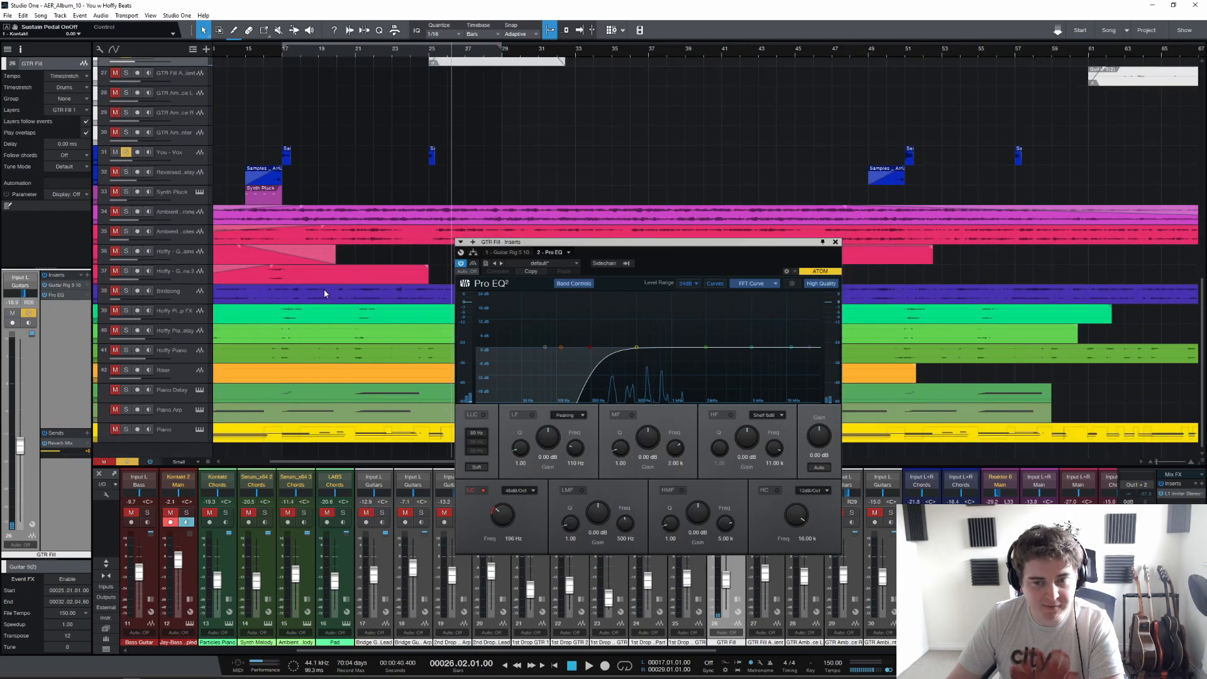
{"action": "left_click", "coordinate": [835, 242]}
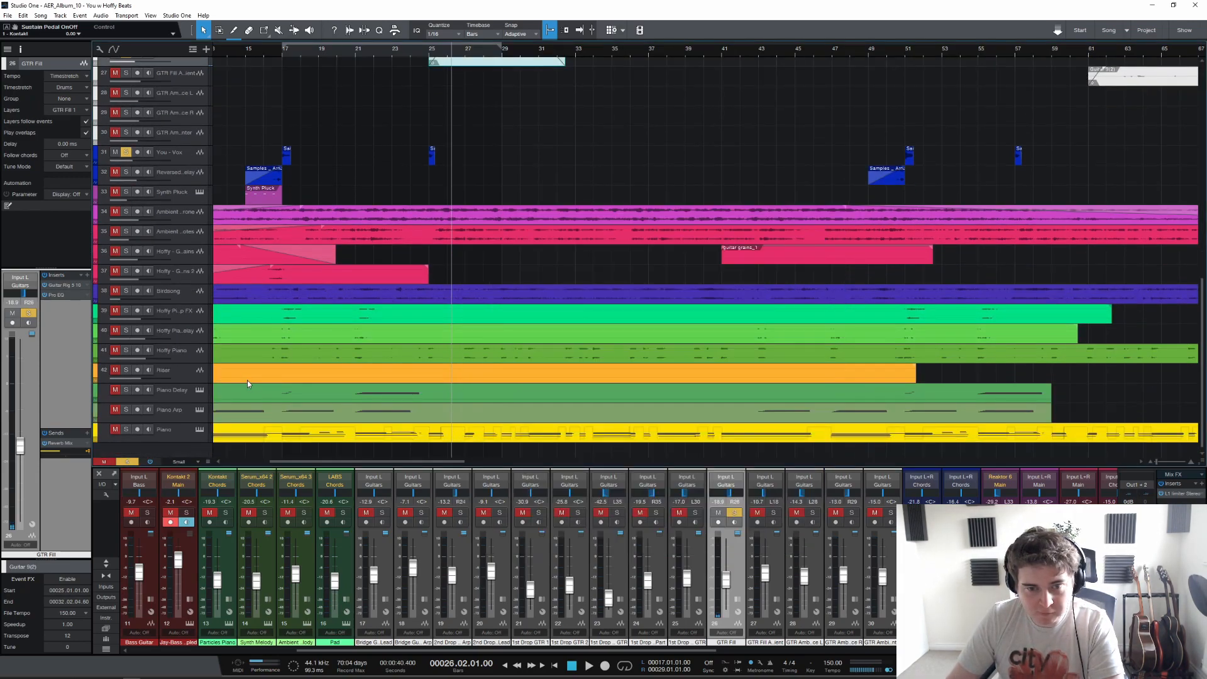
Step: Clear all solos, solo the Riser track and undo the accidental edit to its event
{"action": "left_click", "coordinate": [247, 377]}
{"action": "left_click", "coordinate": [125, 461]}
{"action": "left_click", "coordinate": [127, 370]}
{"action": "left_click_drag", "start_coordinate": [453, 369], "coordinate": [458, 355]}
{"action": "key", "text": "ctrl+z"}
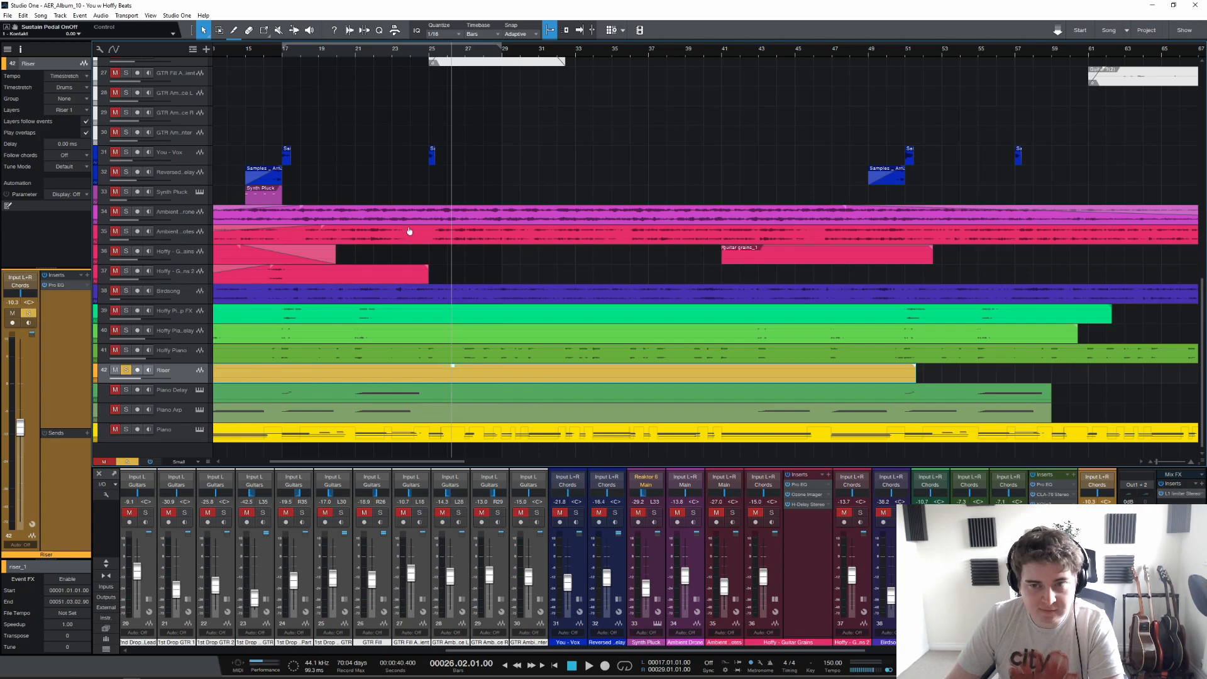
Step: Look through the arrangement's drum, bass, synth and guitar tracks, and place the playhead at bar 29
{"action": "scroll", "coordinate": [513, 107], "scroll_direction": "up", "scroll_amount": 2}
{"action": "scroll", "coordinate": [491, 217], "scroll_direction": "up", "scroll_amount": 3}
{"action": "scroll", "coordinate": [465, 207], "scroll_direction": "down", "scroll_amount": 3}
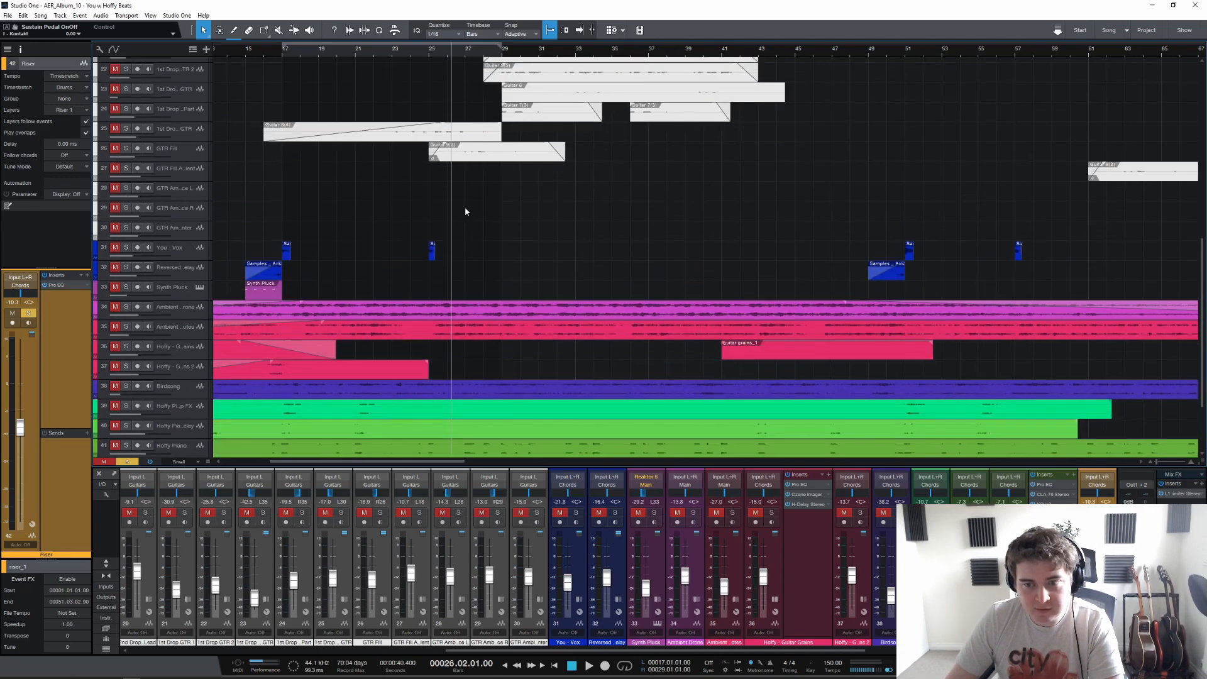
{"action": "scroll", "coordinate": [475, 215], "scroll_direction": "up", "scroll_amount": 3}
{"action": "scroll", "coordinate": [478, 208], "scroll_direction": "up", "scroll_amount": 5}
{"action": "scroll", "coordinate": [481, 192], "scroll_direction": "down", "scroll_amount": 8}
{"action": "scroll", "coordinate": [484, 192], "scroll_direction": "up", "scroll_amount": 2}
{"action": "scroll", "coordinate": [487, 185], "scroll_direction": "up", "scroll_amount": 6}
{"action": "scroll", "coordinate": [500, 168], "scroll_direction": "down", "scroll_amount": 3}
{"action": "scroll", "coordinate": [500, 167], "scroll_direction": "up", "scroll_amount": 3}
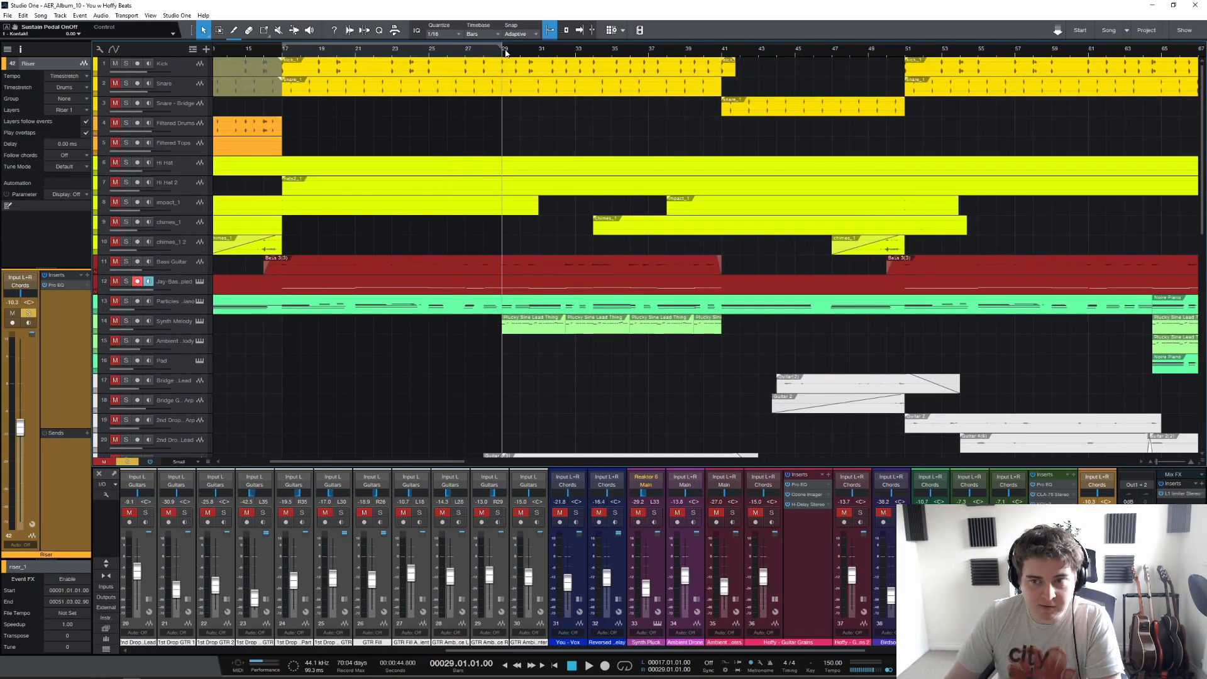
Step: Zoom in around bar 29, select the Kick event there and start playback from bar 29
{"action": "scroll", "coordinate": [506, 53], "scroll_direction": "up", "scroll_amount": 3}
{"action": "scroll", "coordinate": [510, 56], "scroll_direction": "down", "scroll_amount": 1}
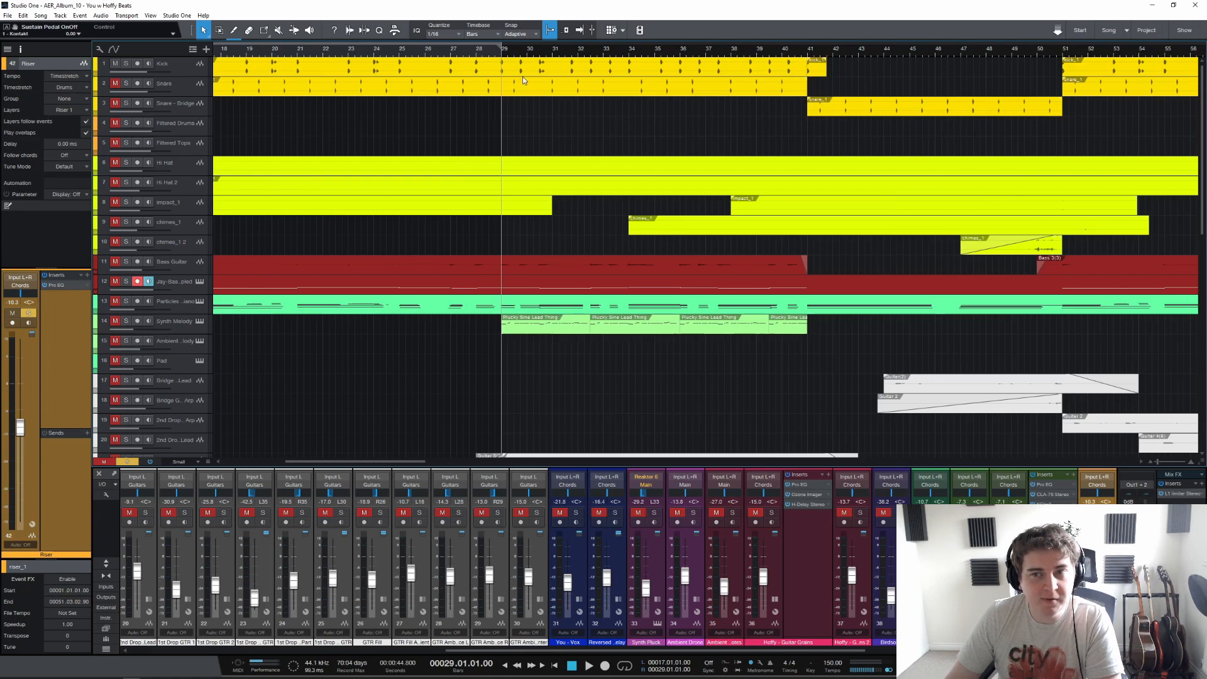
{"action": "left_click", "coordinate": [527, 69]}
{"action": "scroll", "coordinate": [501, 66], "scroll_direction": "up", "scroll_amount": 2}
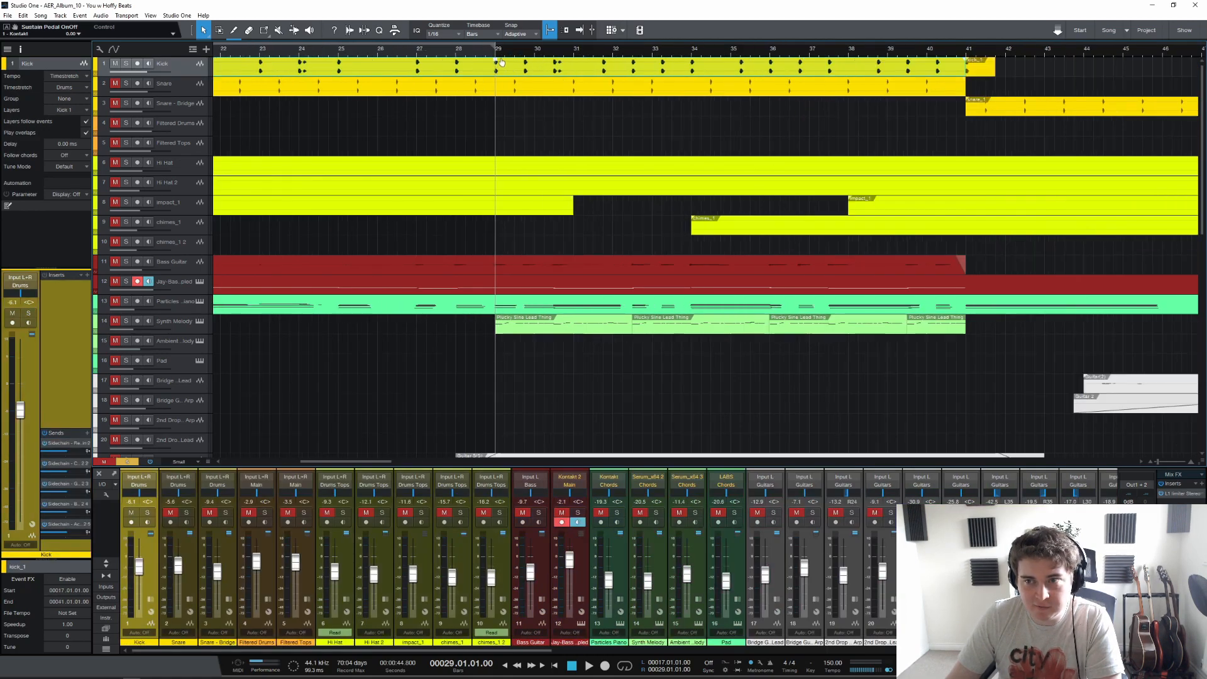
{"action": "scroll", "coordinate": [511, 53], "scroll_direction": "up", "scroll_amount": 1}
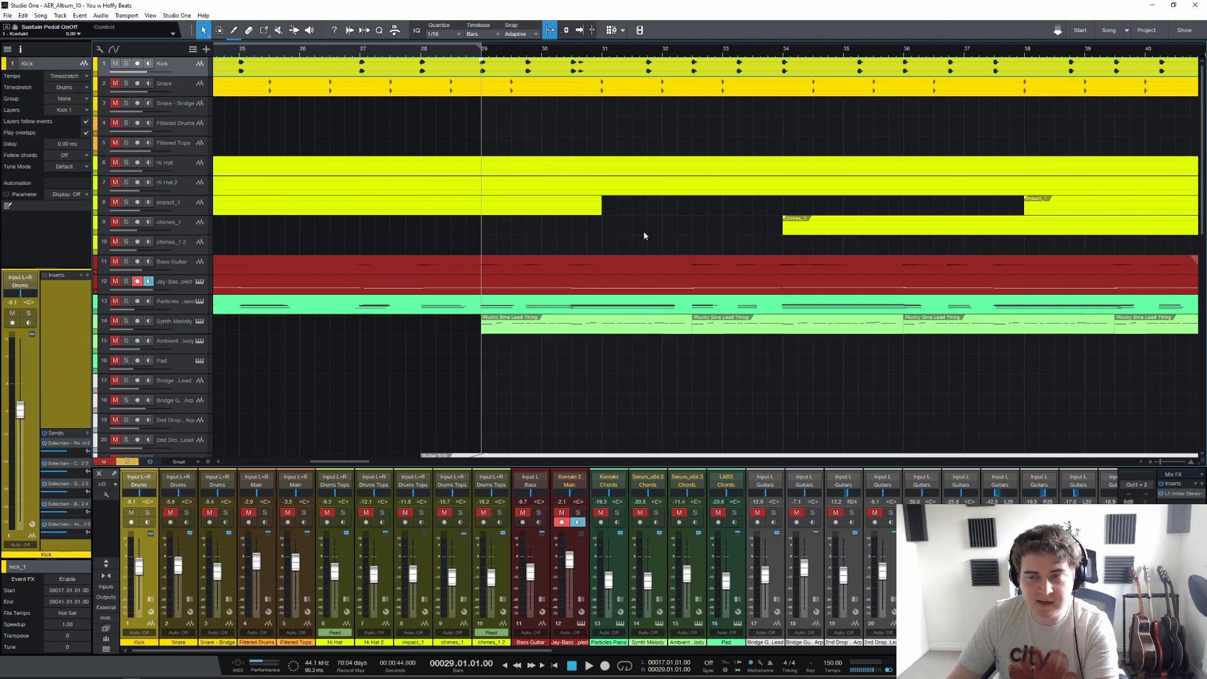
{"action": "key", "text": "space"}
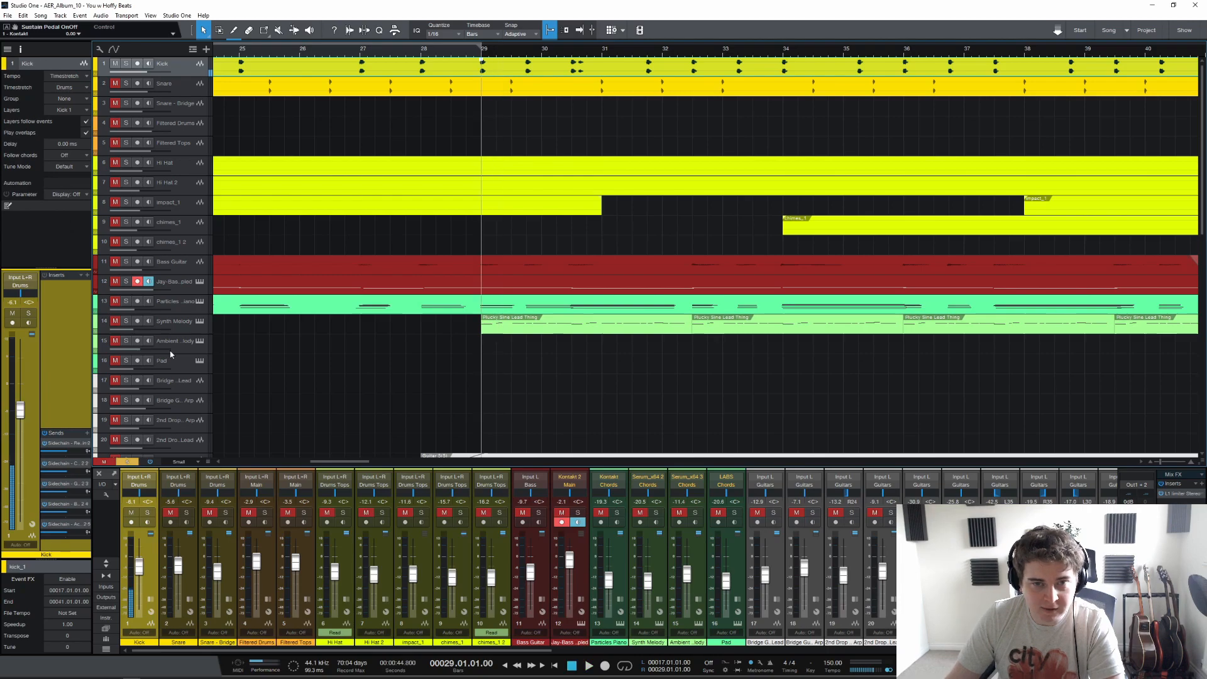
Step: Play the full mix from bar 29 with no tracks soloed, and stop playback
{"action": "key", "text": "space"}
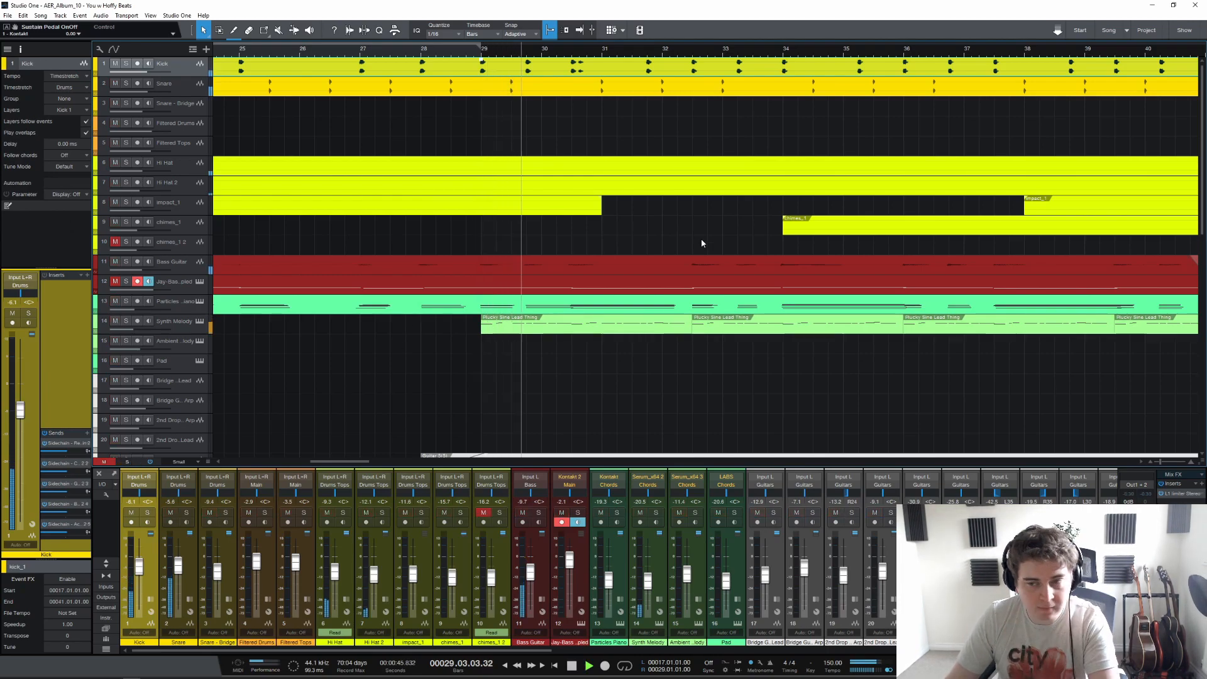
{"action": "scroll", "coordinate": [526, 64], "scroll_direction": "down", "scroll_amount": 2}
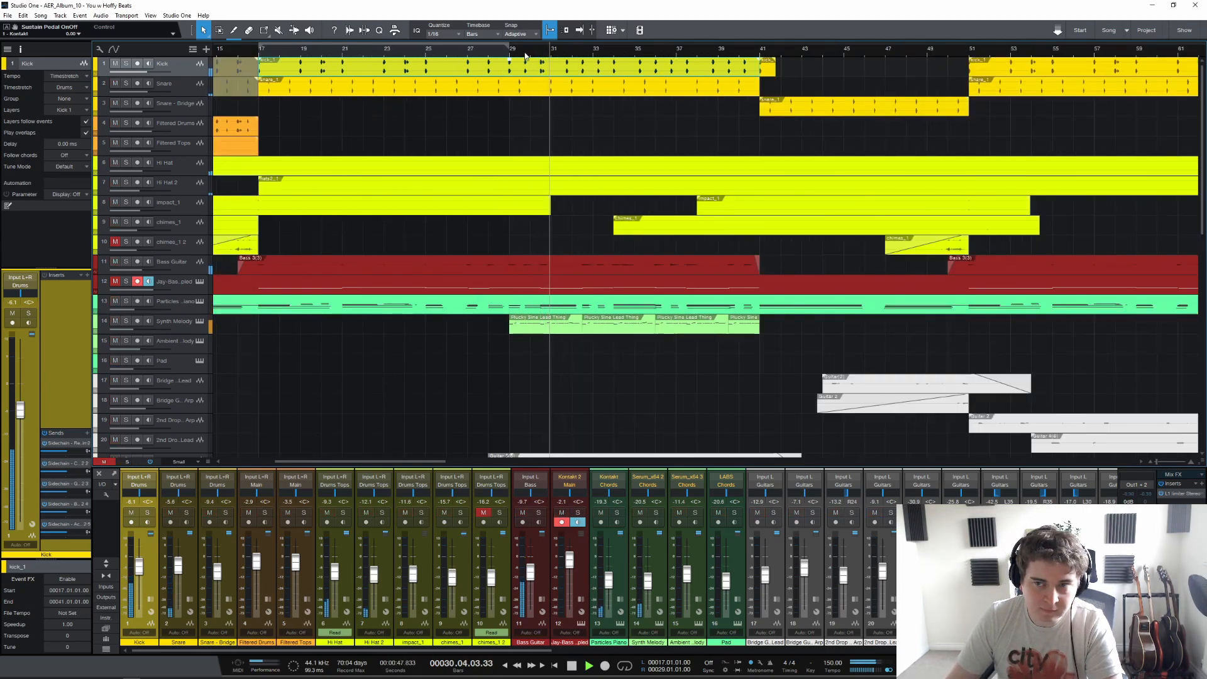
{"action": "scroll", "coordinate": [561, 58], "scroll_direction": "up", "scroll_amount": 2}
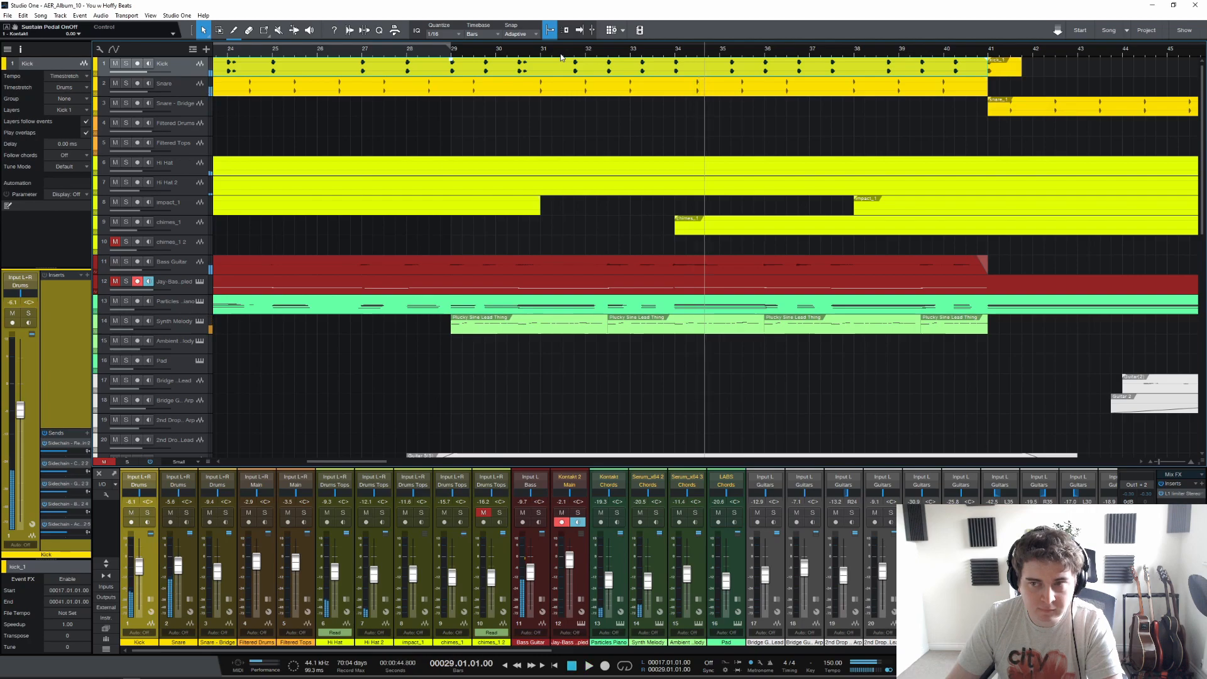
{"action": "key", "text": "space"}
{"action": "scroll", "coordinate": [562, 58], "scroll_direction": "down", "scroll_amount": 2}
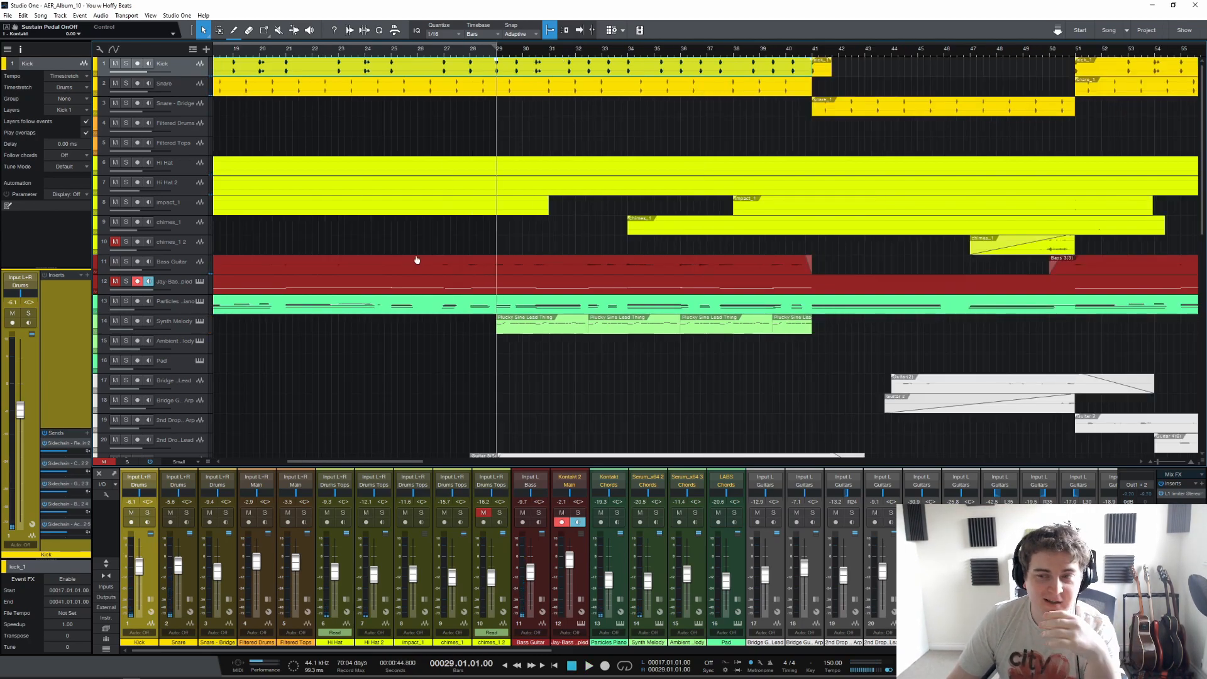
Step: Audition the Synth Melody track's Plucky Sine Lead Thing part in solo from bar 29, and remove the solo
{"action": "scroll", "coordinate": [485, 339], "scroll_direction": "down", "scroll_amount": 4}
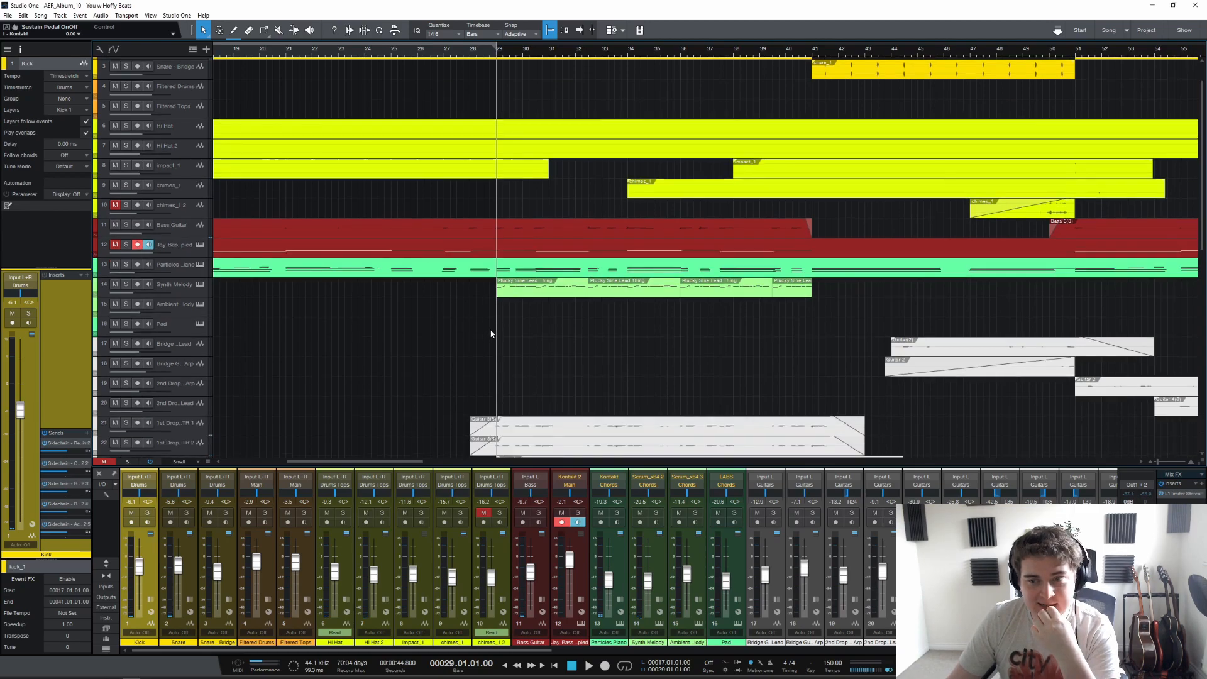
{"action": "left_click", "coordinate": [528, 197]}
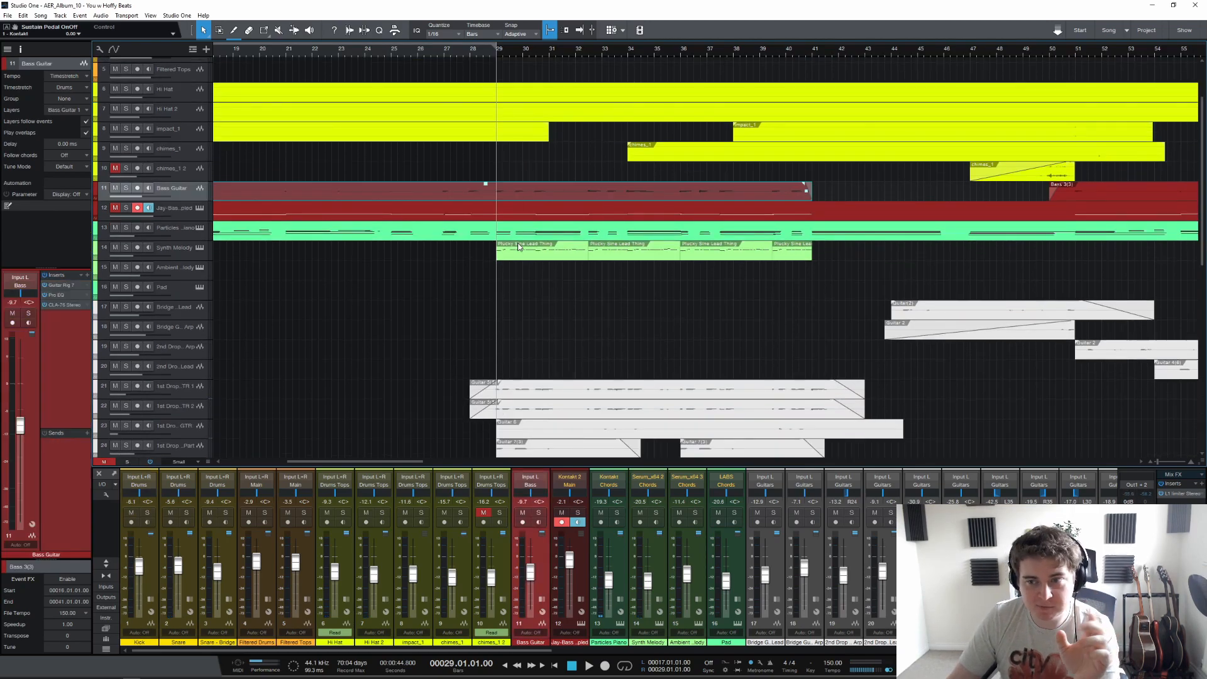
{"action": "left_click", "coordinate": [515, 234]}
{"action": "scroll", "coordinate": [515, 269], "scroll_direction": "down", "scroll_amount": 2}
{"action": "left_click", "coordinate": [522, 219]}
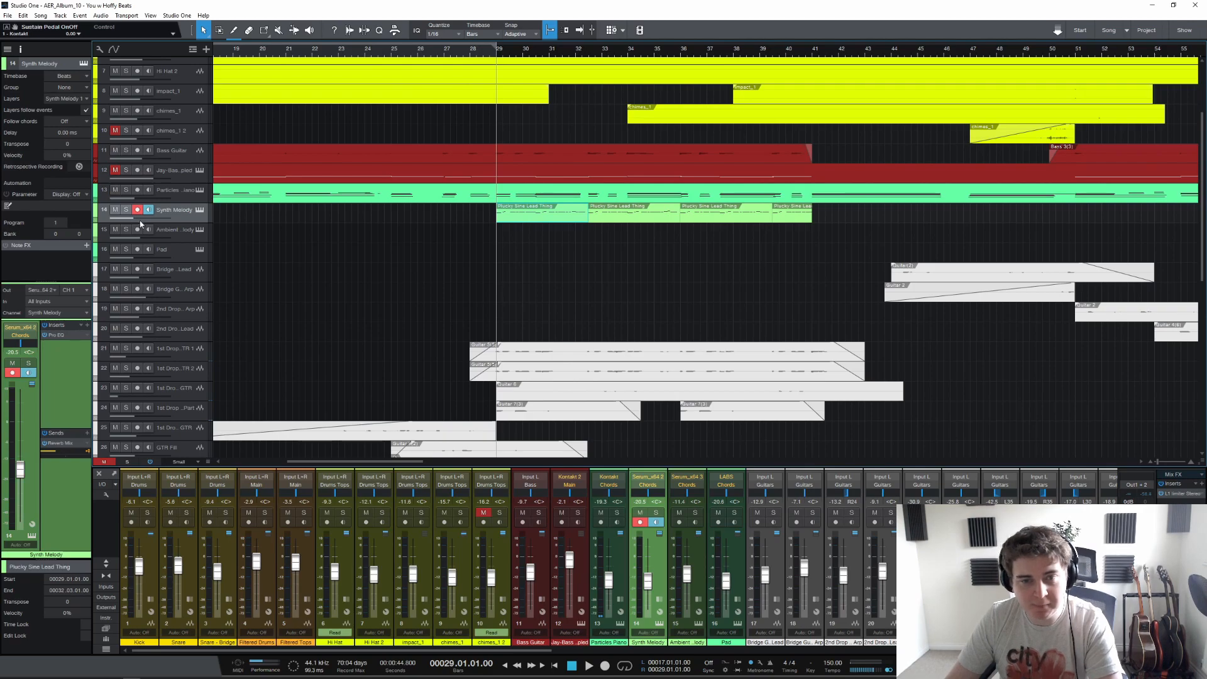
{"action": "left_click", "coordinate": [126, 210]}
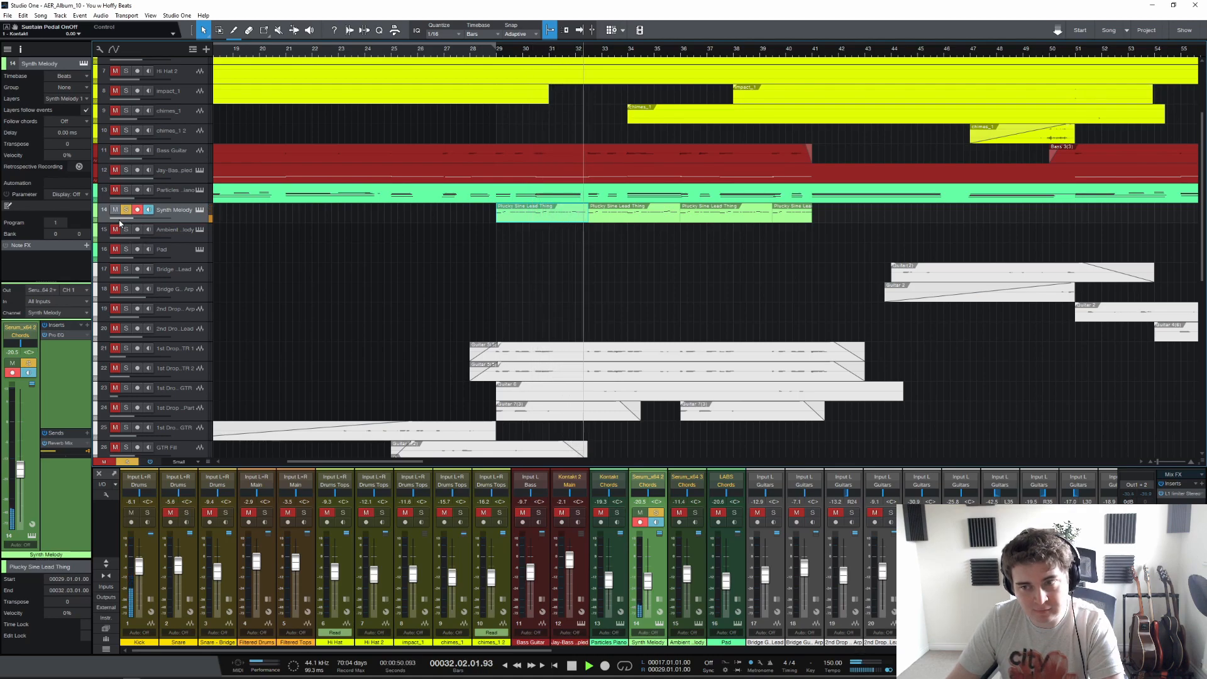
{"action": "key", "text": "space"}
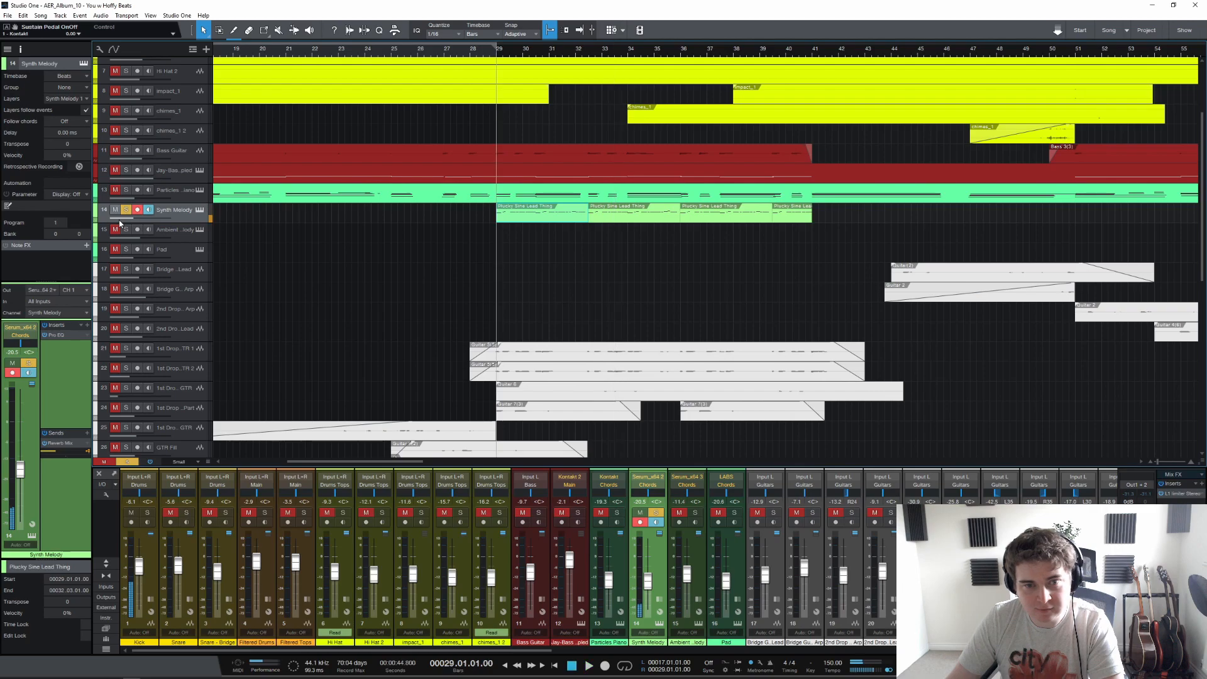
{"action": "left_click", "coordinate": [127, 212]}
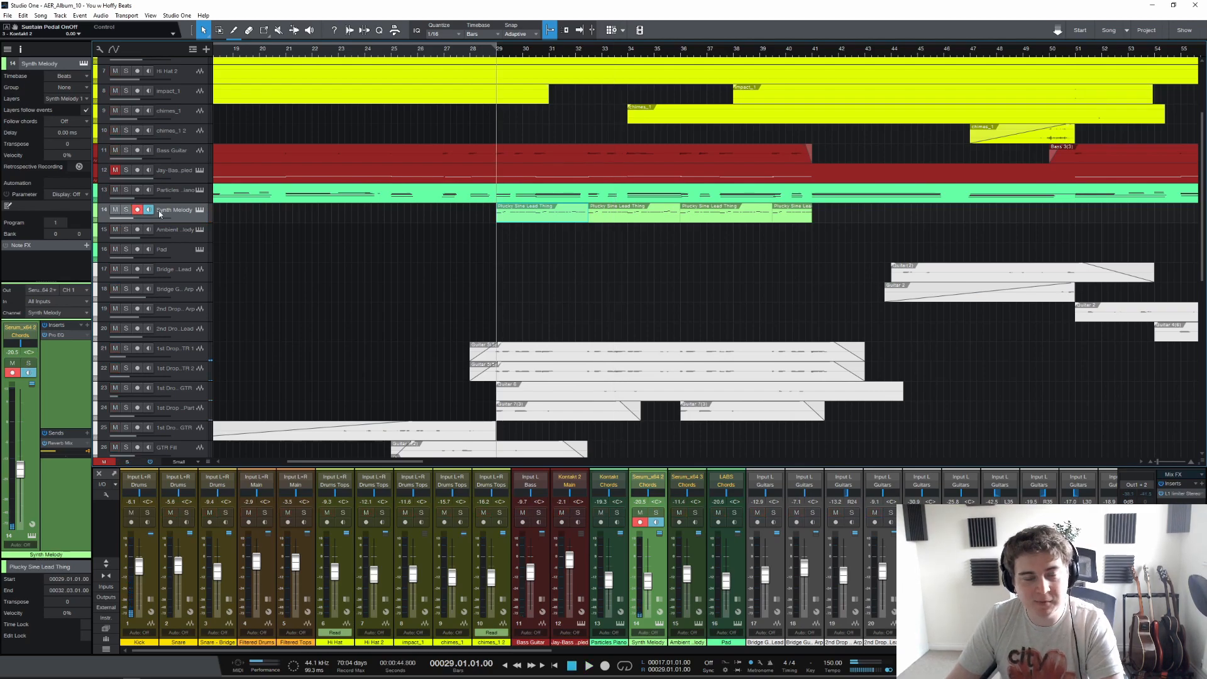
Step: Listen to the Synth Melody part within the full mix from bar 29
{"action": "key", "text": "space"}
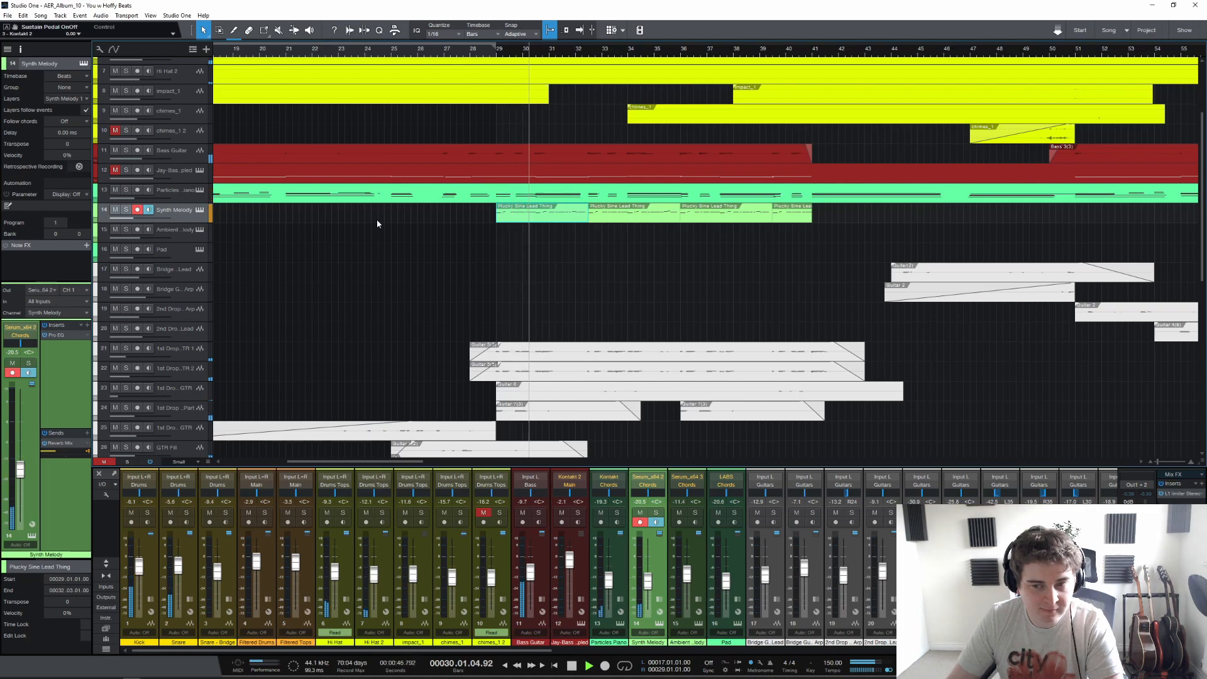
{"action": "scroll", "coordinate": [243, 331], "scroll_direction": "down", "scroll_amount": 5}
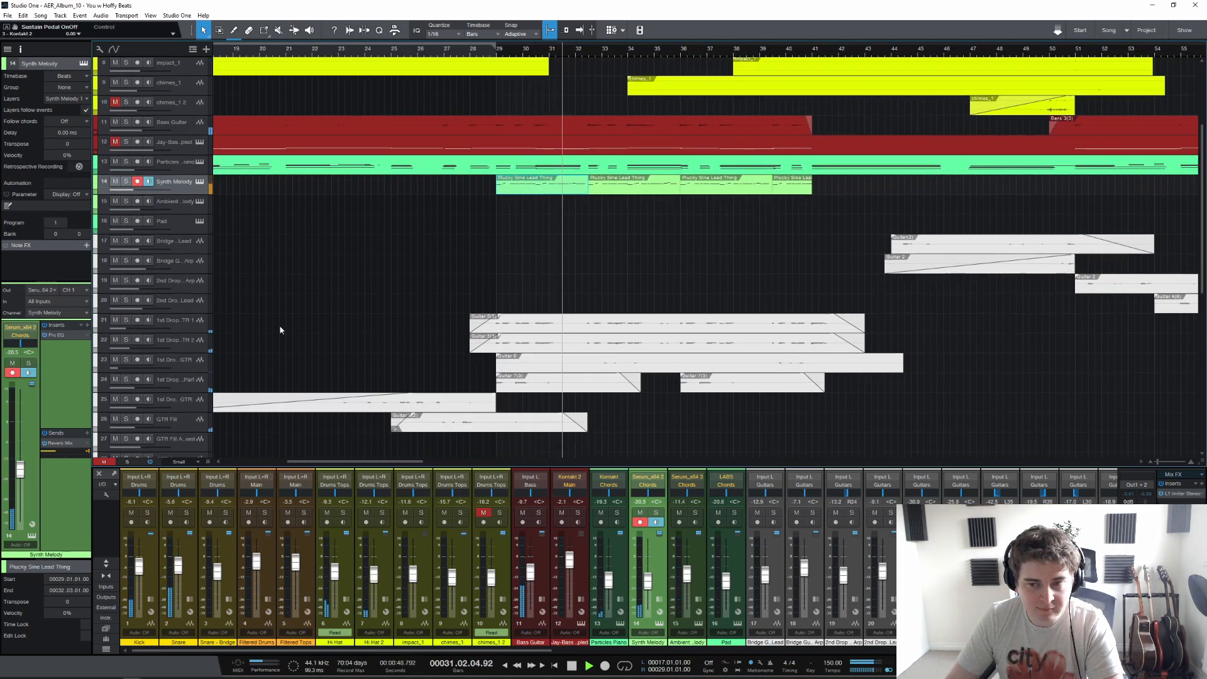
{"action": "key", "text": "space"}
Step: Audition the 1st Drop GTR 1 track in solo from bar 29 and review its Pro EQ curve during playback
{"action": "left_click", "coordinate": [191, 230]}
{"action": "left_click", "coordinate": [126, 229]}
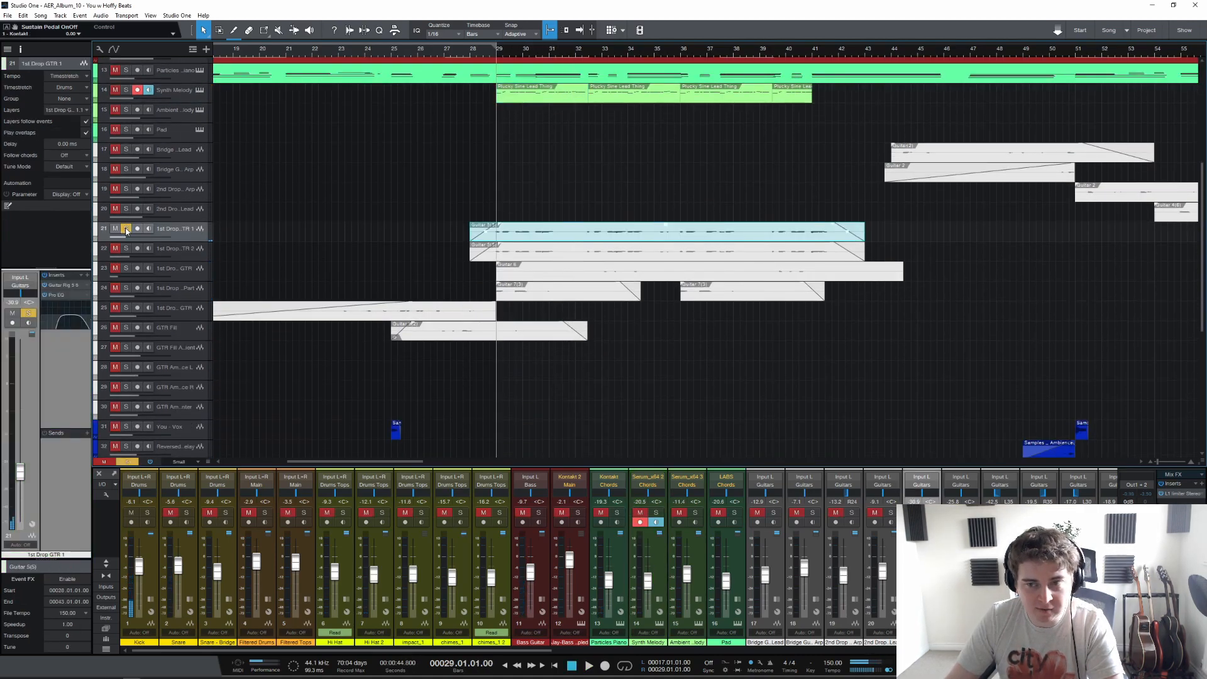
{"action": "key", "text": "space"}
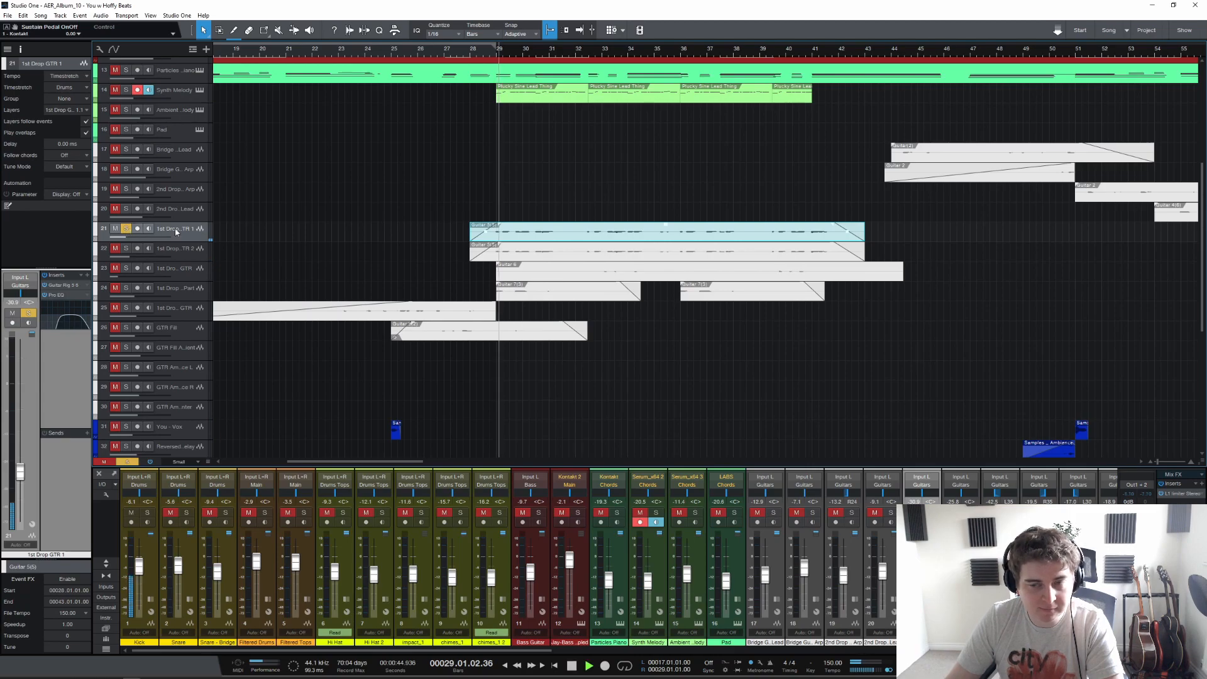
{"action": "left_click", "coordinate": [74, 293]}
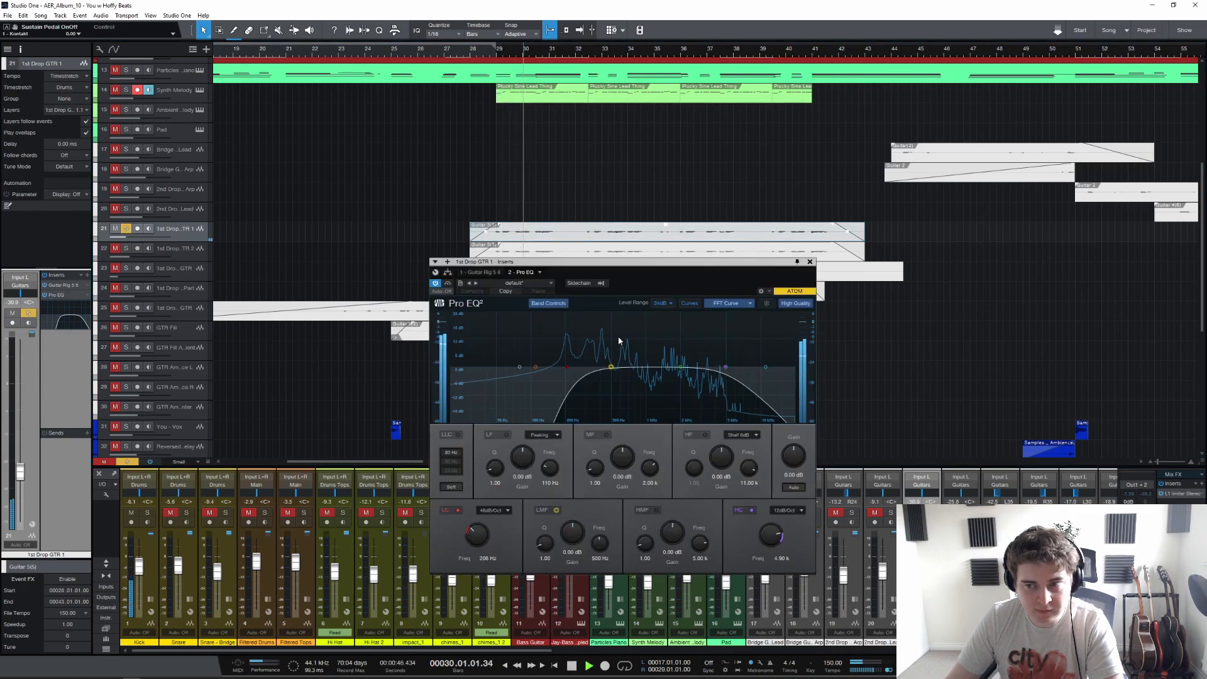
{"action": "left_click", "coordinate": [810, 261]}
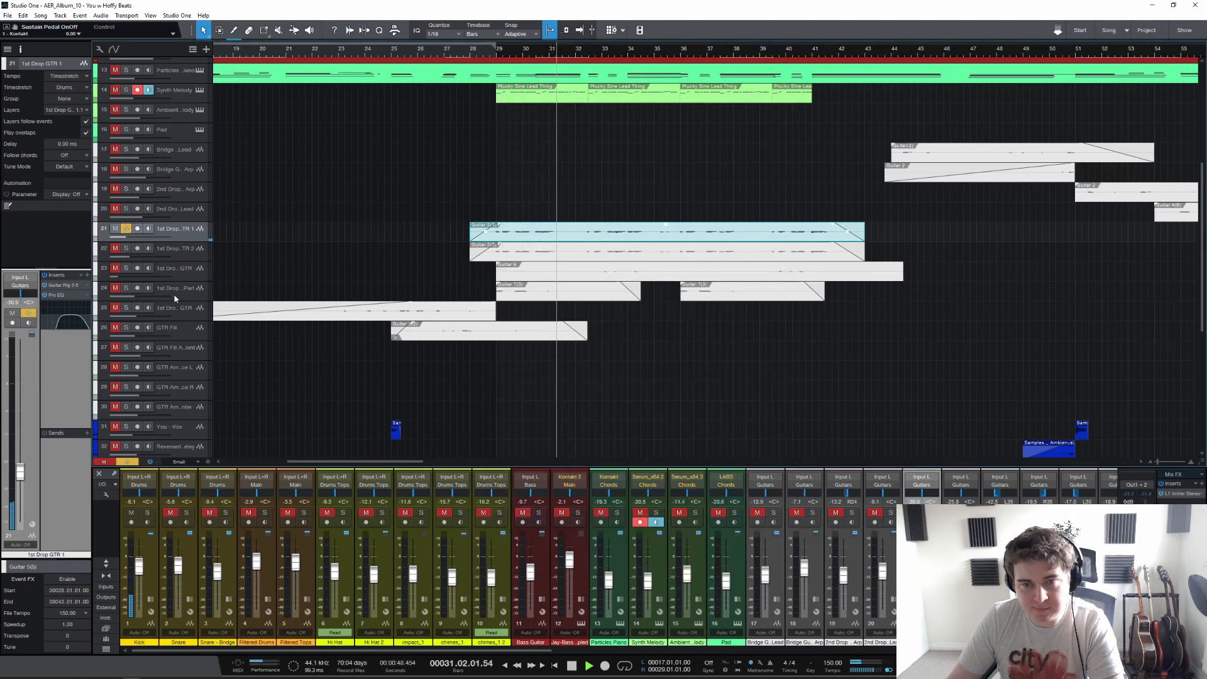
{"action": "key", "text": "space"}
Step: Check the 1st Drop GTR 2 event's transpose and tune settings, and audition the track in solo from bar 29
{"action": "left_click", "coordinate": [182, 251]}
{"action": "right_click", "coordinate": [505, 257]}
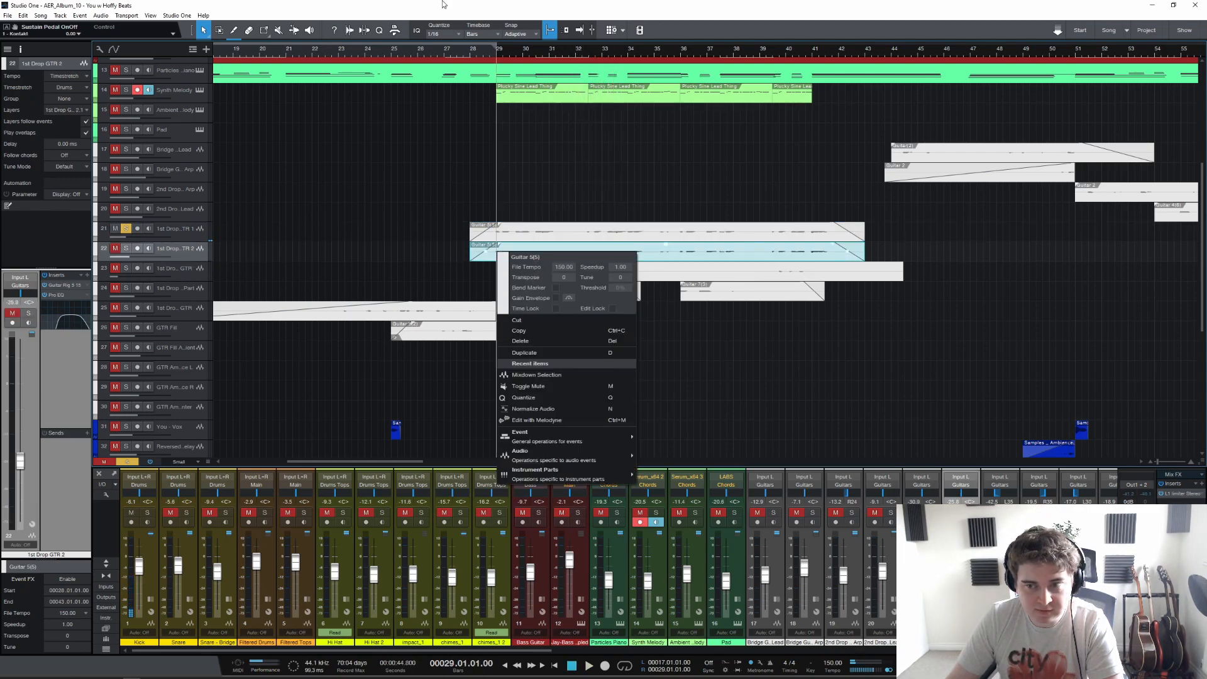
{"action": "left_click", "coordinate": [467, 77]}
{"action": "left_click", "coordinate": [125, 248]}
{"action": "key", "text": "space"}
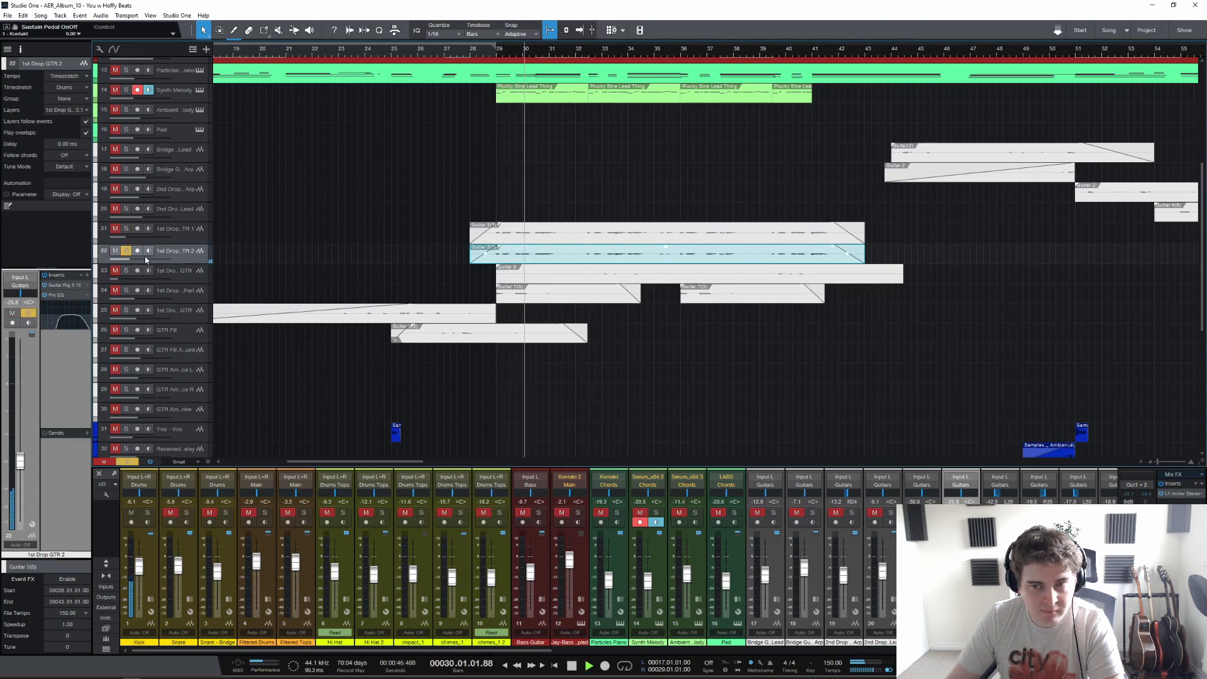
{"action": "scroll", "coordinate": [535, 55], "scroll_direction": "up", "scroll_amount": 3}
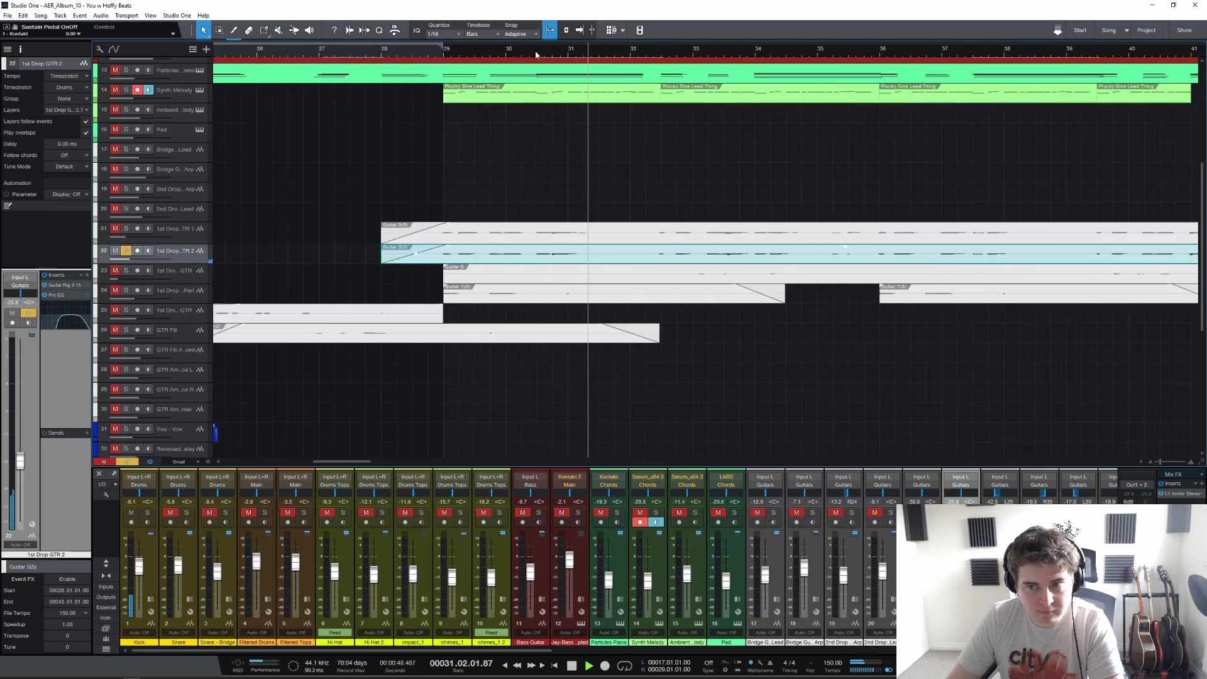
{"action": "scroll", "coordinate": [535, 54], "scroll_direction": "up", "scroll_amount": 2}
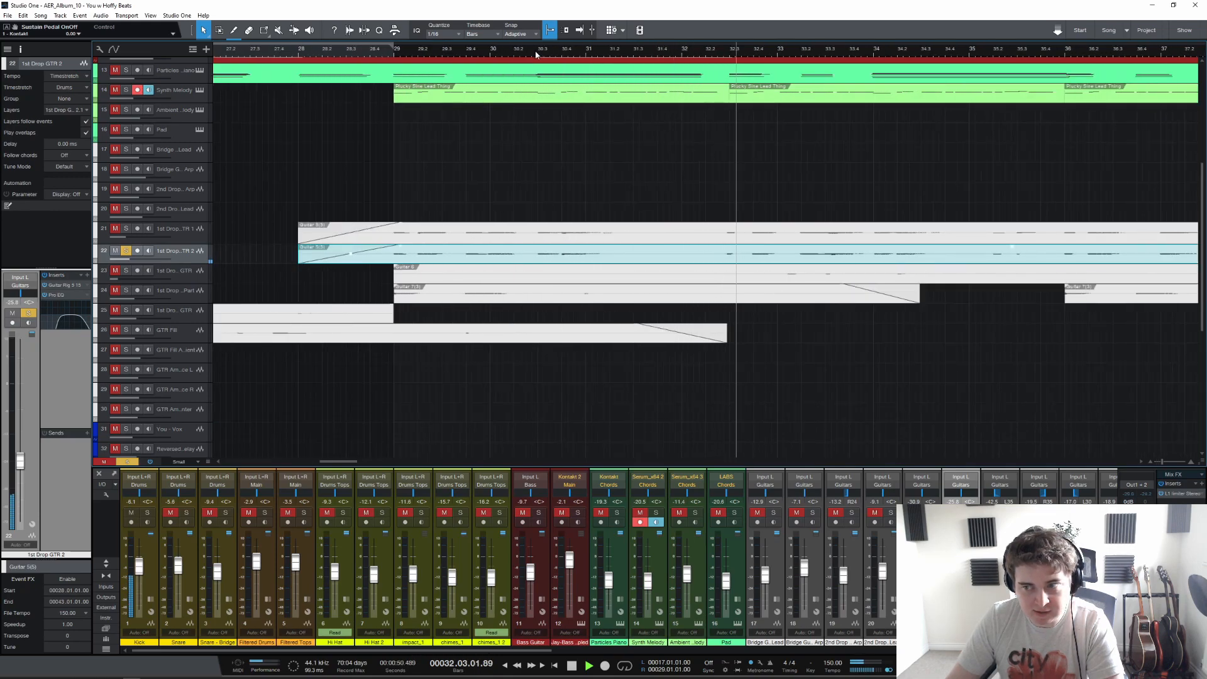
{"action": "scroll", "coordinate": [536, 55], "scroll_direction": "down", "scroll_amount": 2}
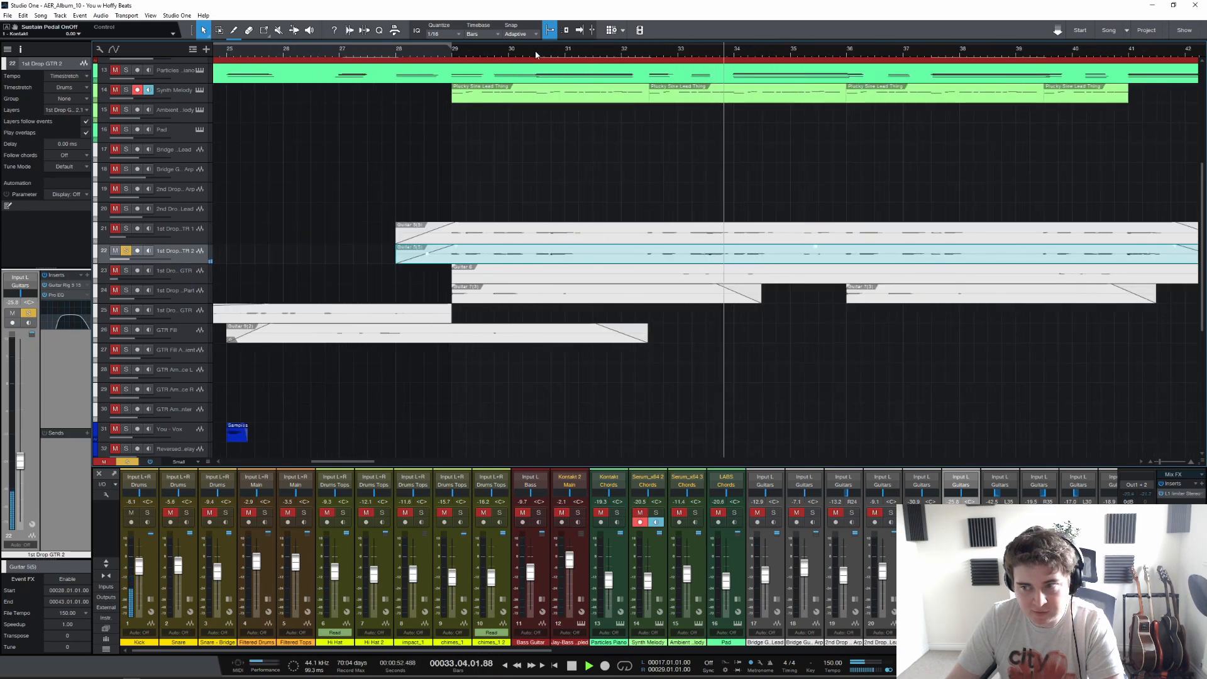
{"action": "key", "text": "space"}
Step: Audition the 1st Drop GTR 1 and GTR 2 tracks soloed together from bar 29, and remove both solos
{"action": "left_click", "coordinate": [127, 250]}
{"action": "left_click_drag", "start_coordinate": [126, 230], "coordinate": [126, 250]}
{"action": "key", "text": "space"}
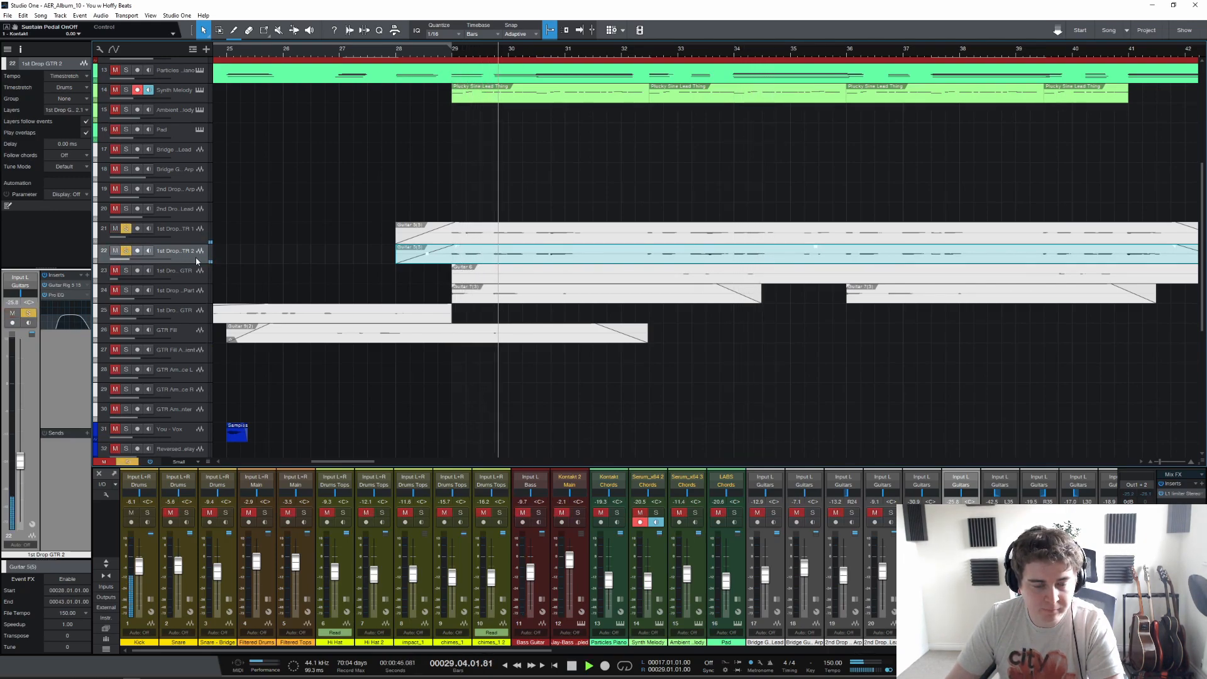
{"action": "key", "text": "space"}
{"action": "left_click", "coordinate": [126, 250]}
{"action": "left_click", "coordinate": [126, 228]}
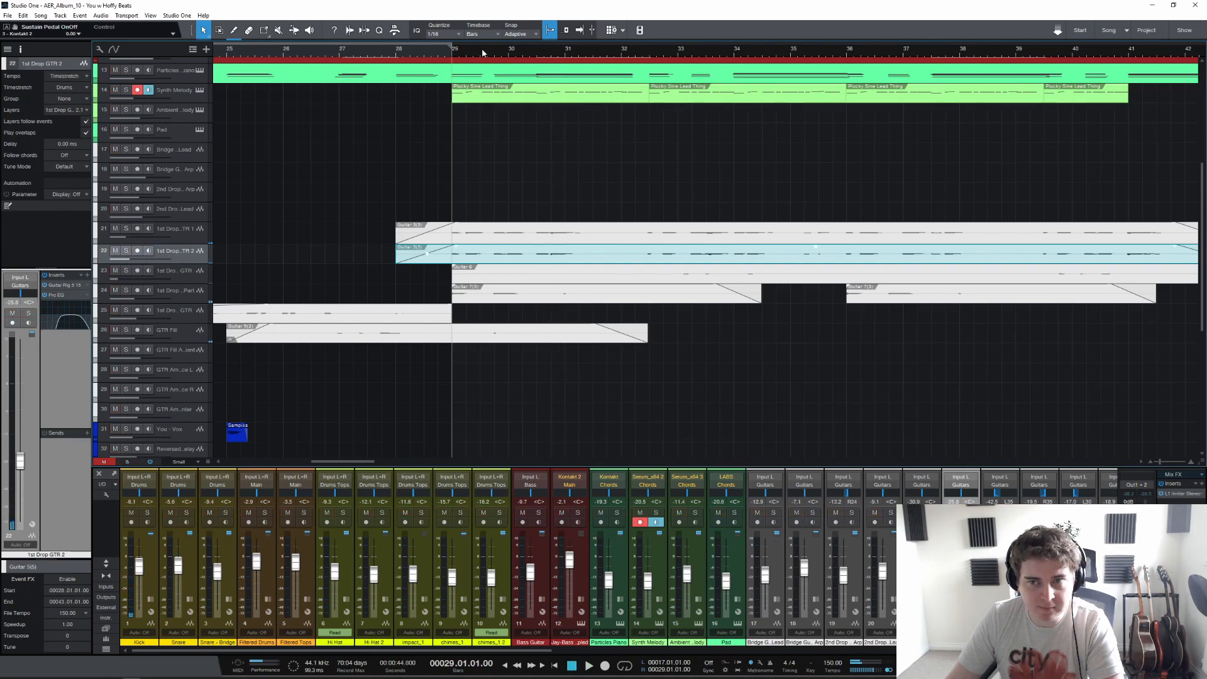
Step: Audition the 1st Drop Backing GTR track in solo from midway through bar 32, and replay the passage in the full mix
{"action": "scroll", "coordinate": [482, 48], "scroll_direction": "down", "scroll_amount": 2}
{"action": "left_click_drag", "start_coordinate": [372, 462], "coordinate": [382, 462]}
{"action": "left_click", "coordinate": [492, 56]}
{"action": "scroll", "coordinate": [493, 55], "scroll_direction": "up", "scroll_amount": 1}
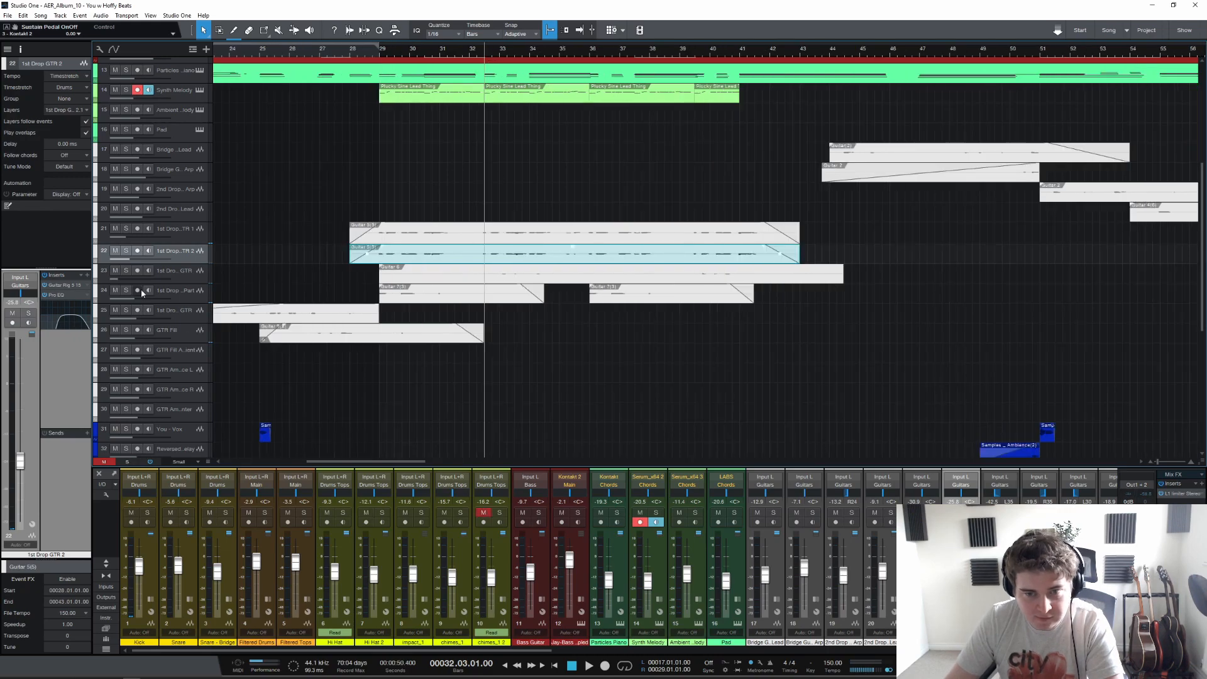
{"action": "left_click", "coordinate": [126, 270]}
{"action": "left_click", "coordinate": [176, 270]}
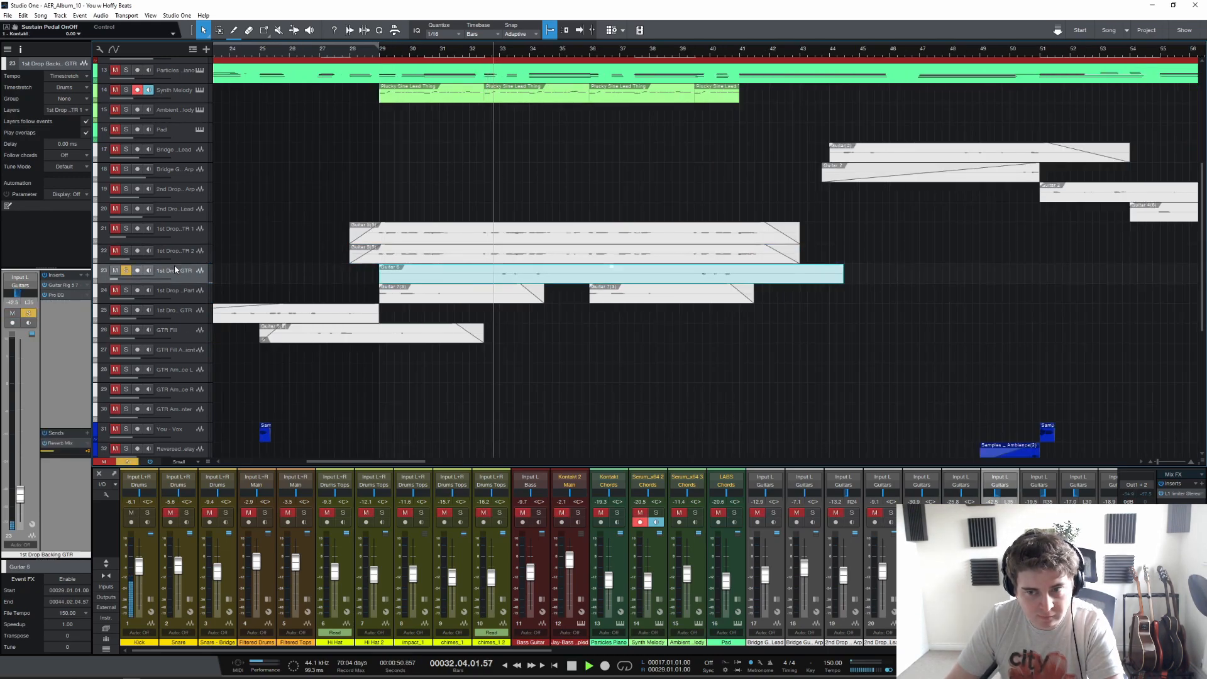
{"action": "left_click", "coordinate": [128, 271]}
{"action": "key", "text": "space"}
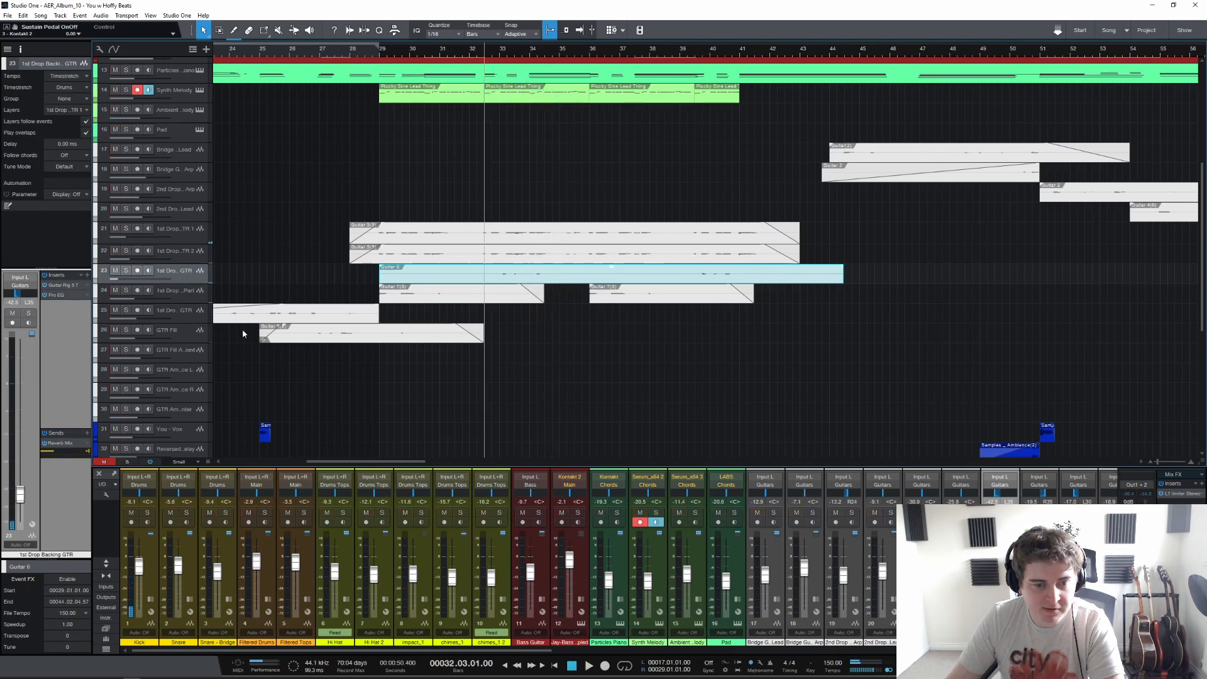
{"action": "key", "text": "space"}
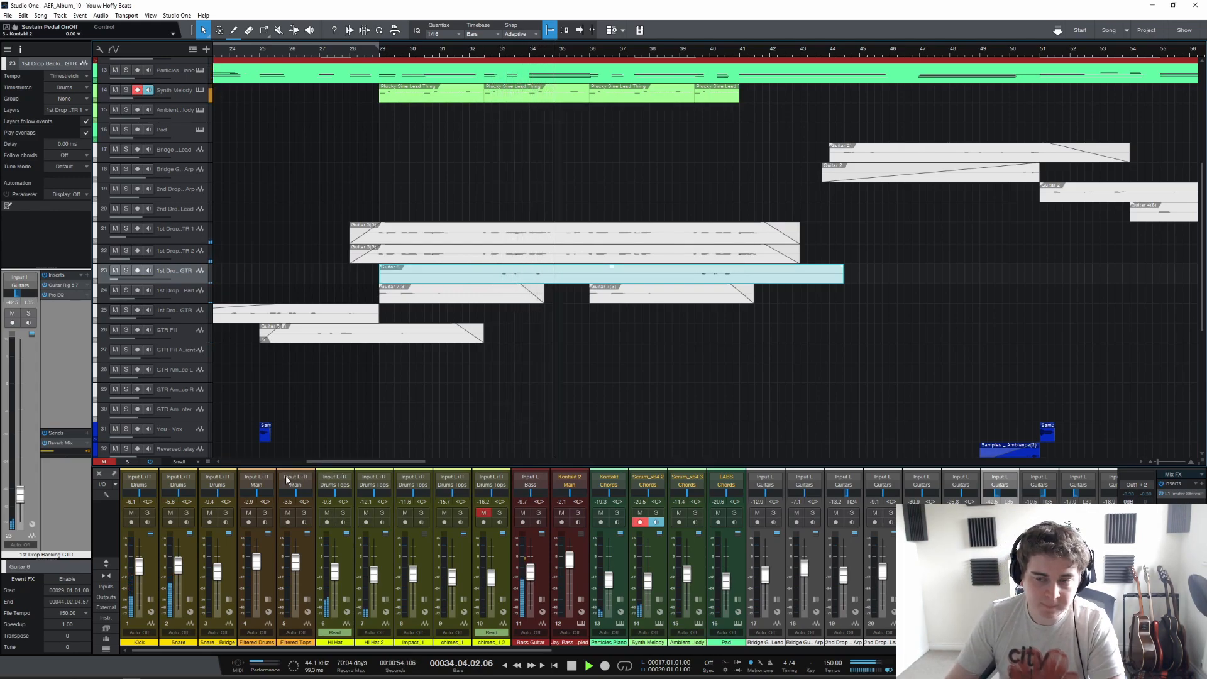
{"action": "key", "text": "space"}
Step: Return the playhead to bar 29 and audition the 1st Drop GTR Hi Part track in solo, selecting its first event
{"action": "left_click", "coordinate": [379, 56]}
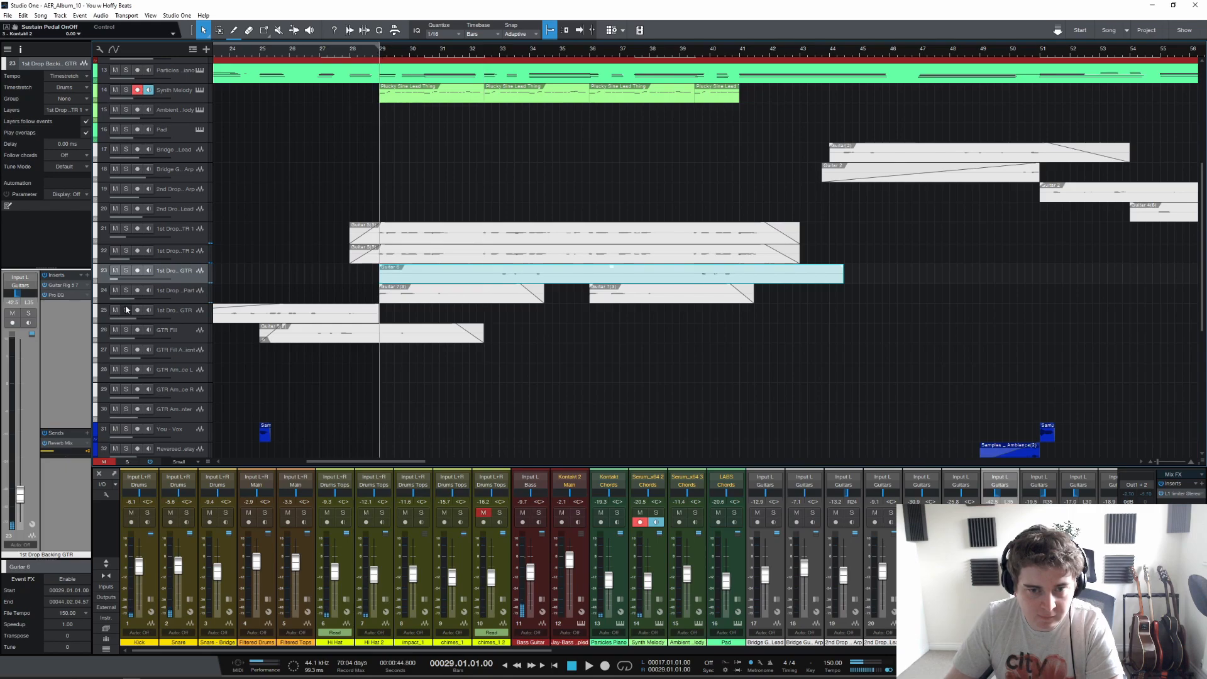
{"action": "left_click", "coordinate": [170, 294]}
{"action": "left_click", "coordinate": [126, 291]}
{"action": "key", "text": "space"}
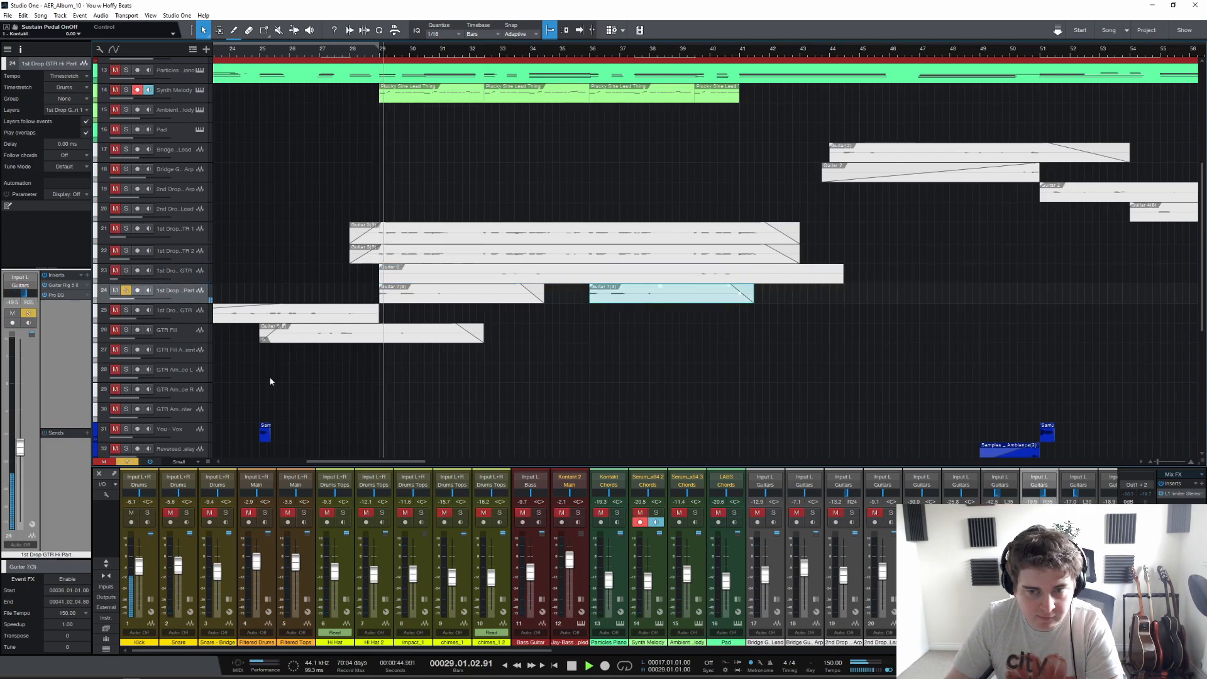
{"action": "left_click", "coordinate": [393, 296]}
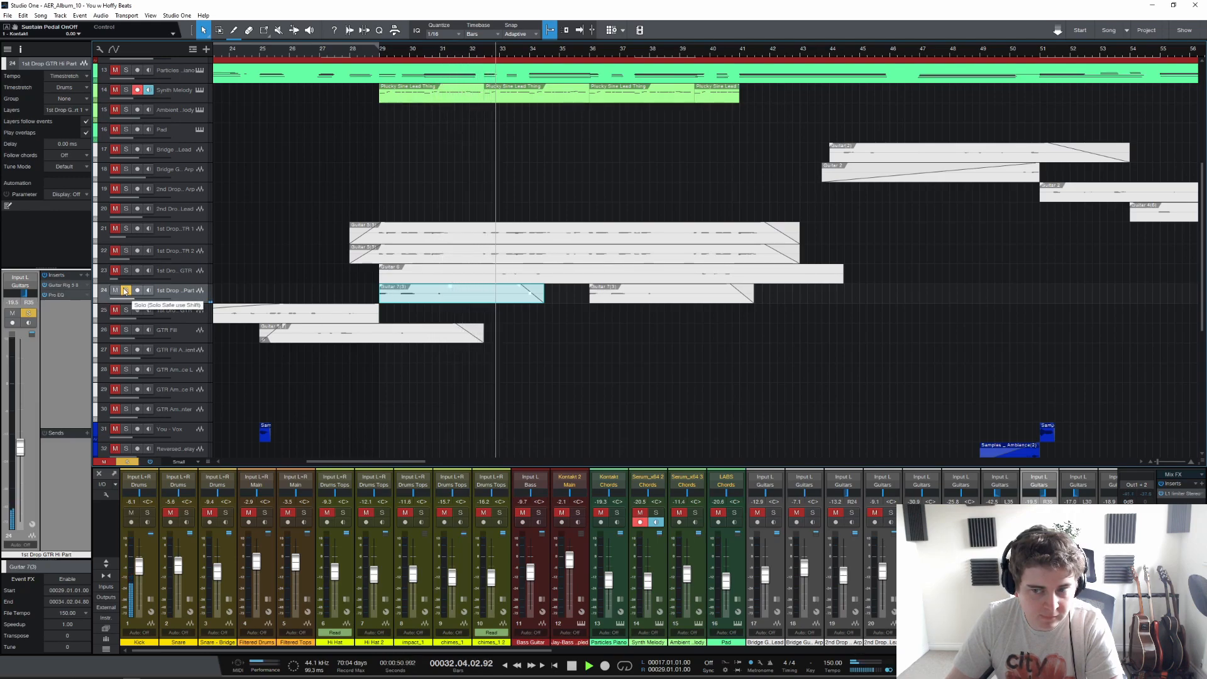
{"action": "key", "text": "space"}
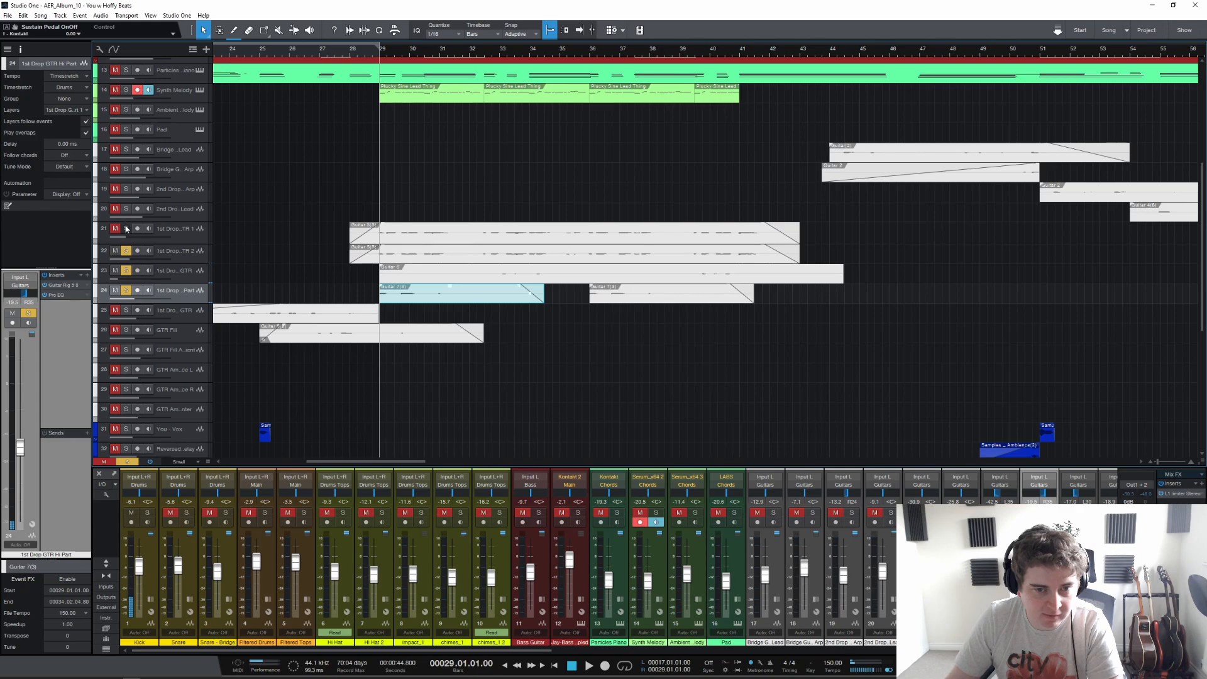
Step: Audition 1st Drop GTR 1, GTR 2, Backing GTR and GTR Hi Part soloed together from bar 29, and clear all solos
{"action": "key", "text": "space"}
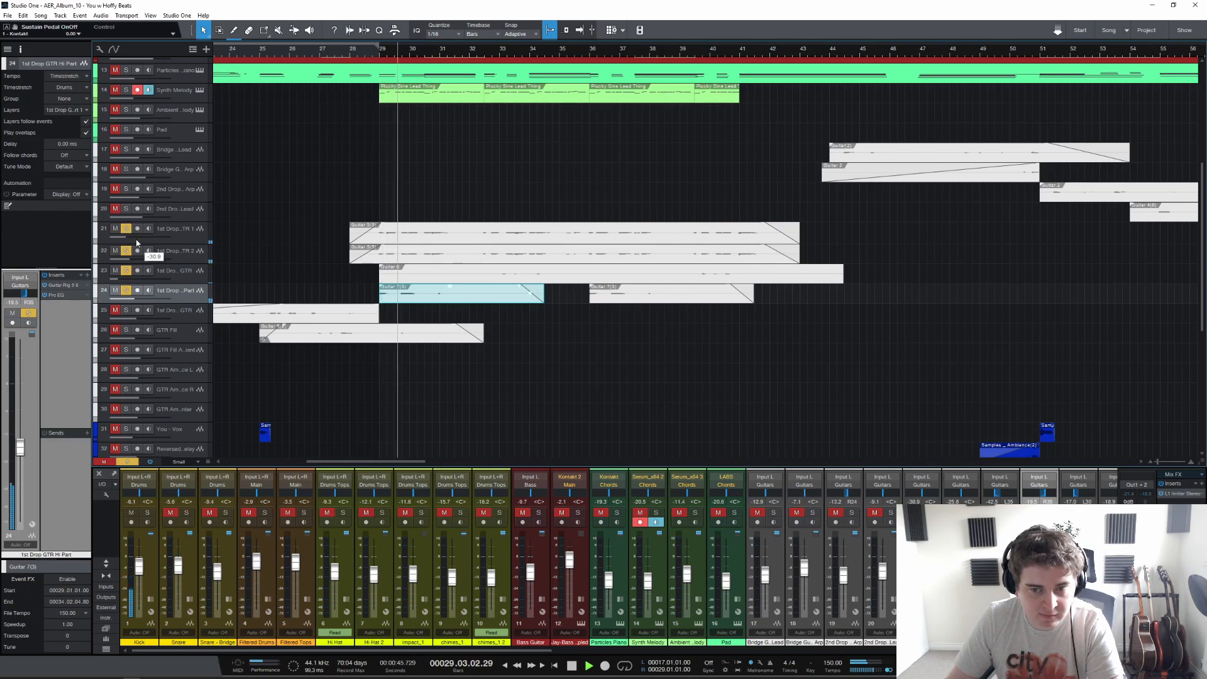
{"action": "key", "text": "space"}
{"action": "left_click", "coordinate": [128, 463]}
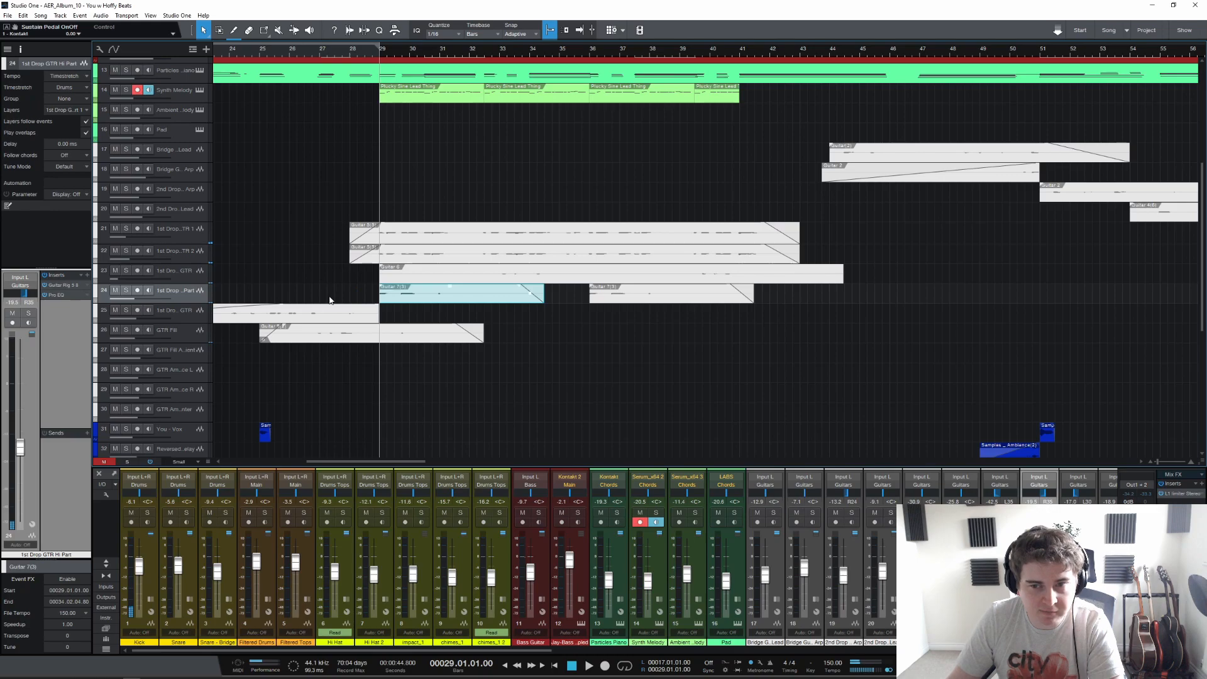
{"action": "scroll", "coordinate": [413, 312], "scroll_direction": "down", "scroll_amount": 5}
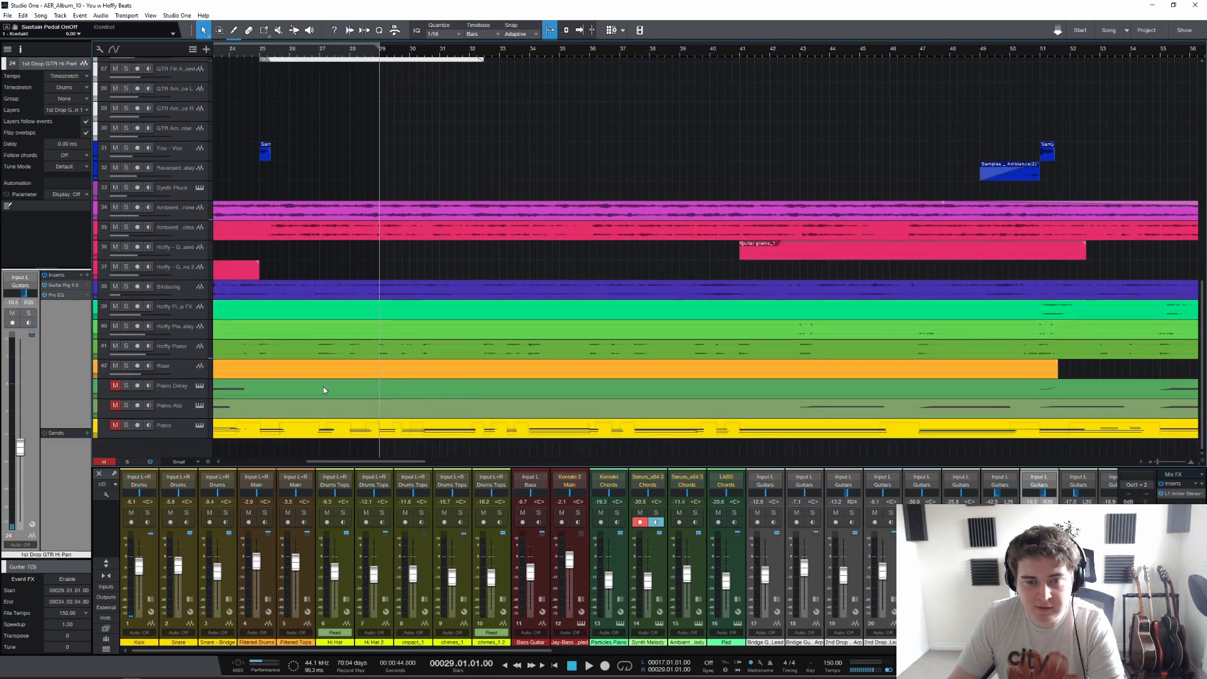
{"action": "scroll", "coordinate": [518, 296], "scroll_direction": "up", "scroll_amount": 8}
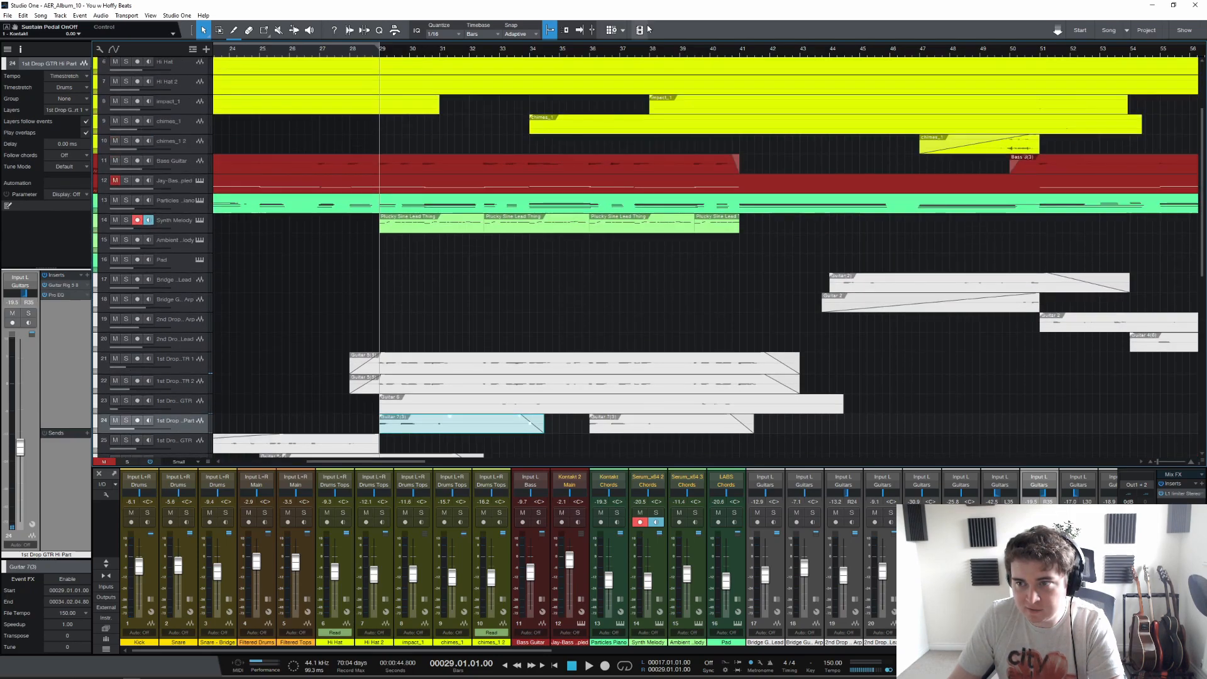
Step: Move the playhead to bar 41, briefly solo the chimes_1 track, and play the bridge in the full mix
{"action": "scroll", "coordinate": [621, 50], "scroll_direction": "down", "scroll_amount": 3}
{"action": "scroll", "coordinate": [621, 50], "scroll_direction": "down", "scroll_amount": 2}
{"action": "scroll", "coordinate": [616, 166], "scroll_direction": "up", "scroll_amount": 2}
{"action": "left_click", "coordinate": [618, 50]}
{"action": "scroll", "coordinate": [626, 51], "scroll_direction": "up", "scroll_amount": 2}
{"action": "left_click", "coordinate": [126, 223]}
{"action": "key", "text": "space"}
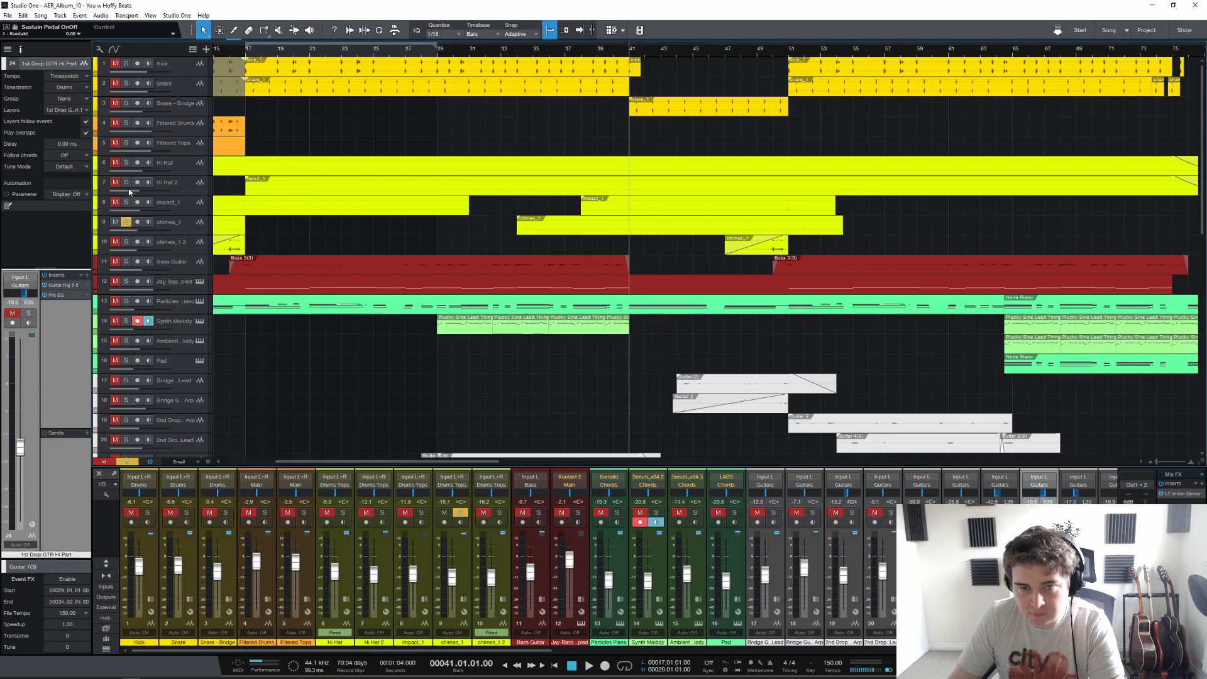
{"action": "left_click", "coordinate": [126, 223]}
{"action": "key", "text": "space"}
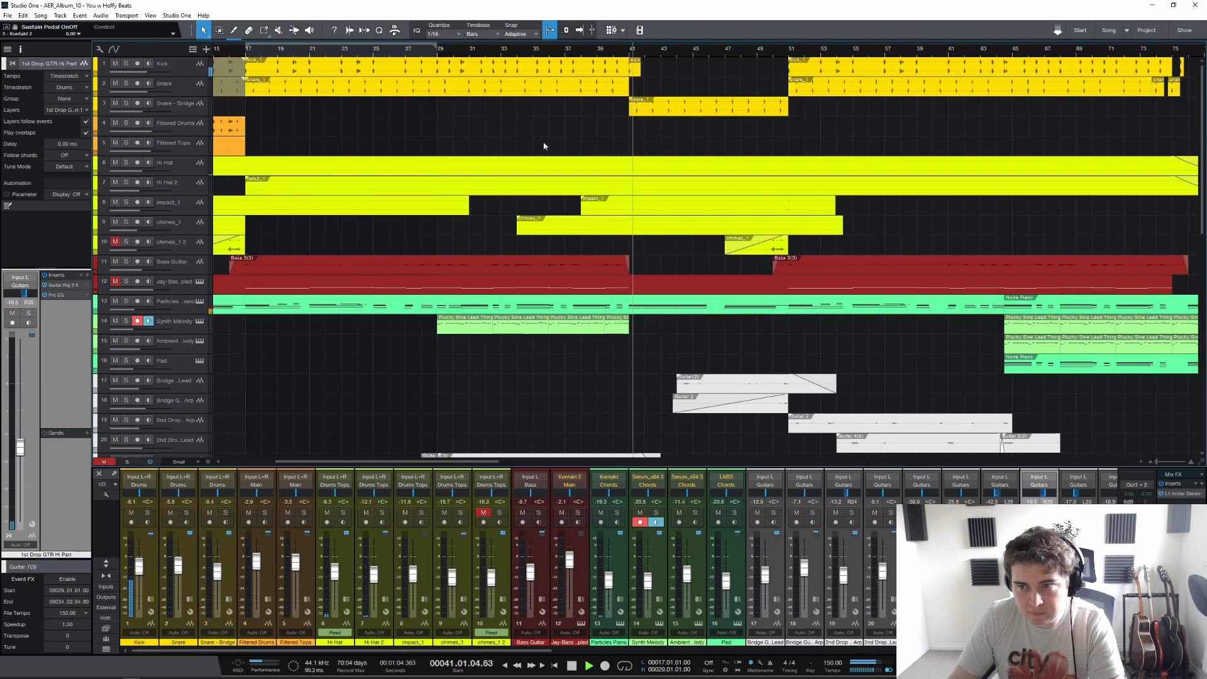
Step: Stop playback, select the Snare - Bridge track, and inspect its Pro EQ settings before closing the plug-in
{"action": "scroll", "coordinate": [649, 60], "scroll_direction": "down", "scroll_amount": 3}
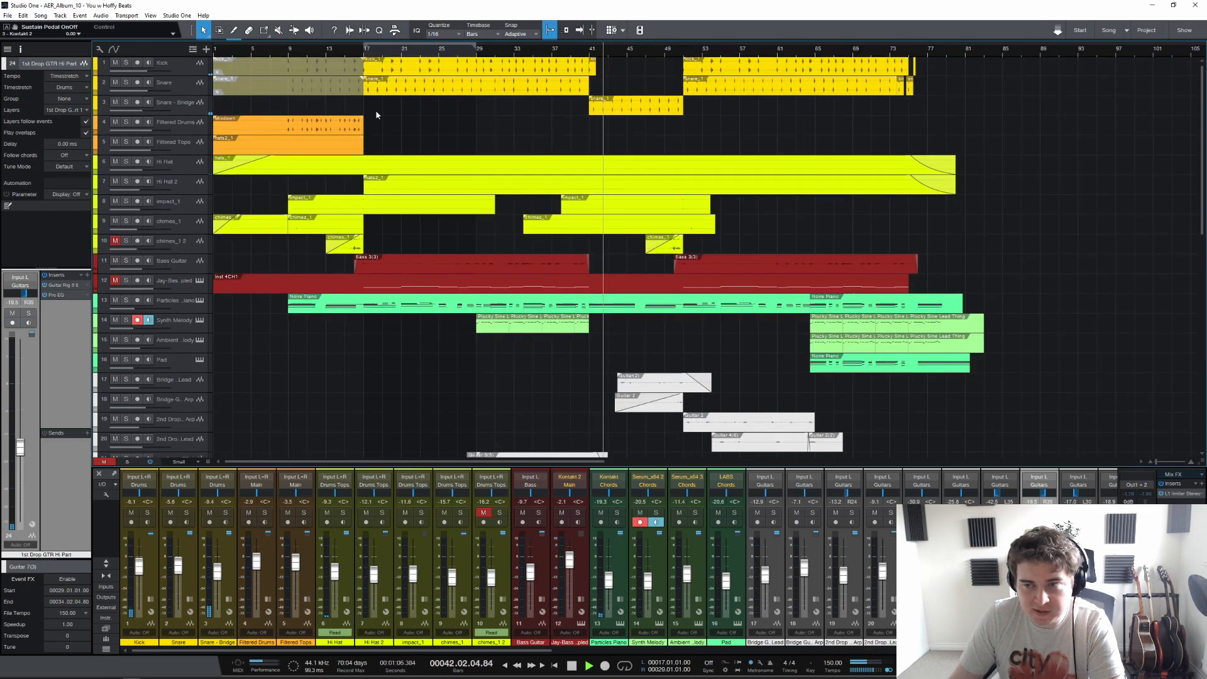
{"action": "left_click", "coordinate": [176, 111]}
{"action": "key", "text": "space"}
{"action": "left_click", "coordinate": [52, 286]}
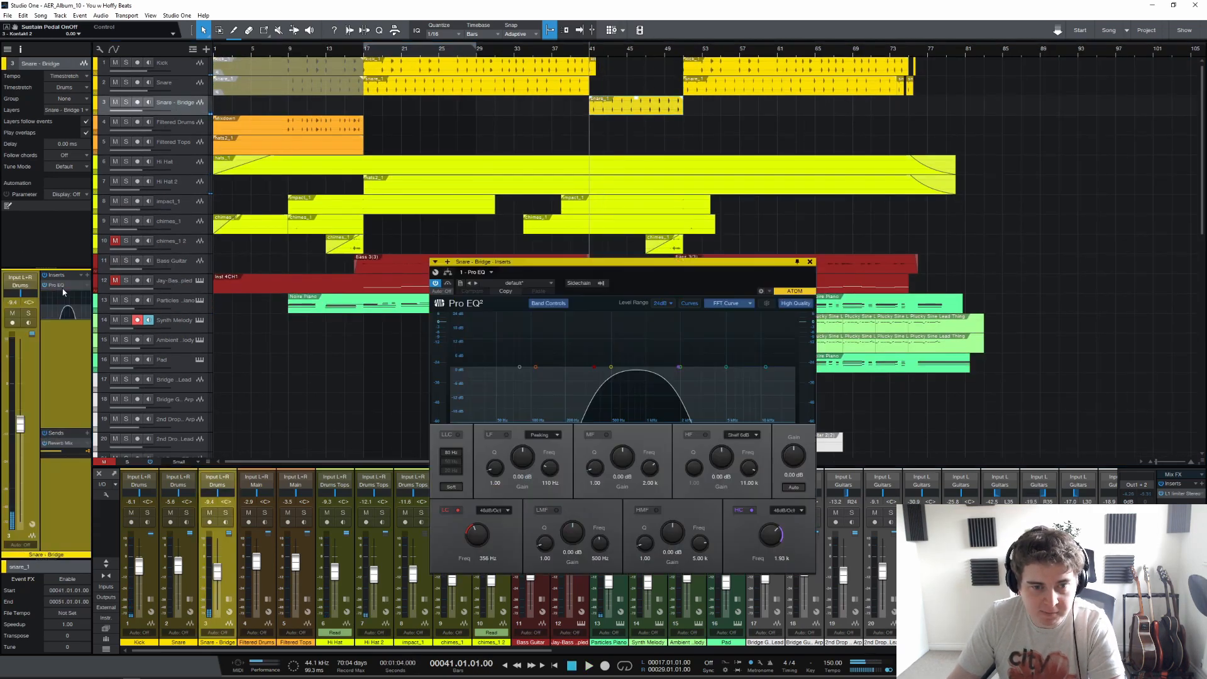
{"action": "left_click", "coordinate": [809, 262]}
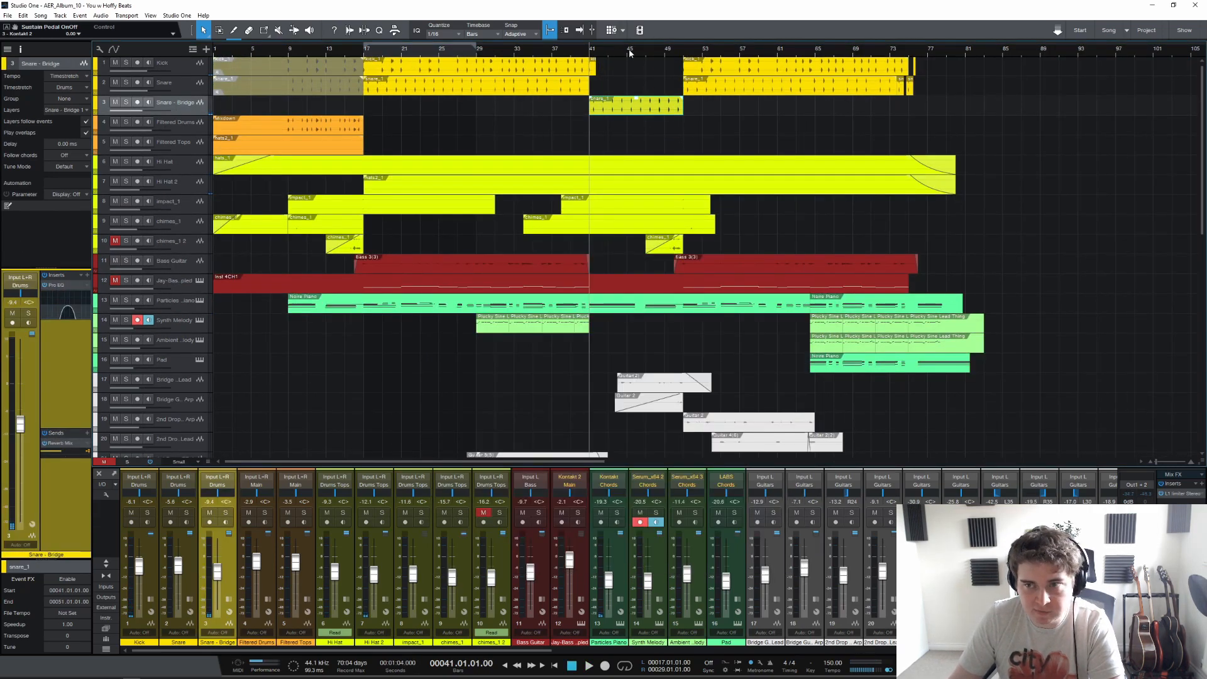
Step: Audition the Guitar Grains track in solo from bar 41, selecting its guitar grains_1 event
{"action": "scroll", "coordinate": [629, 53], "scroll_direction": "up", "scroll_amount": 3}
{"action": "scroll", "coordinate": [616, 120], "scroll_direction": "down", "scroll_amount": 8}
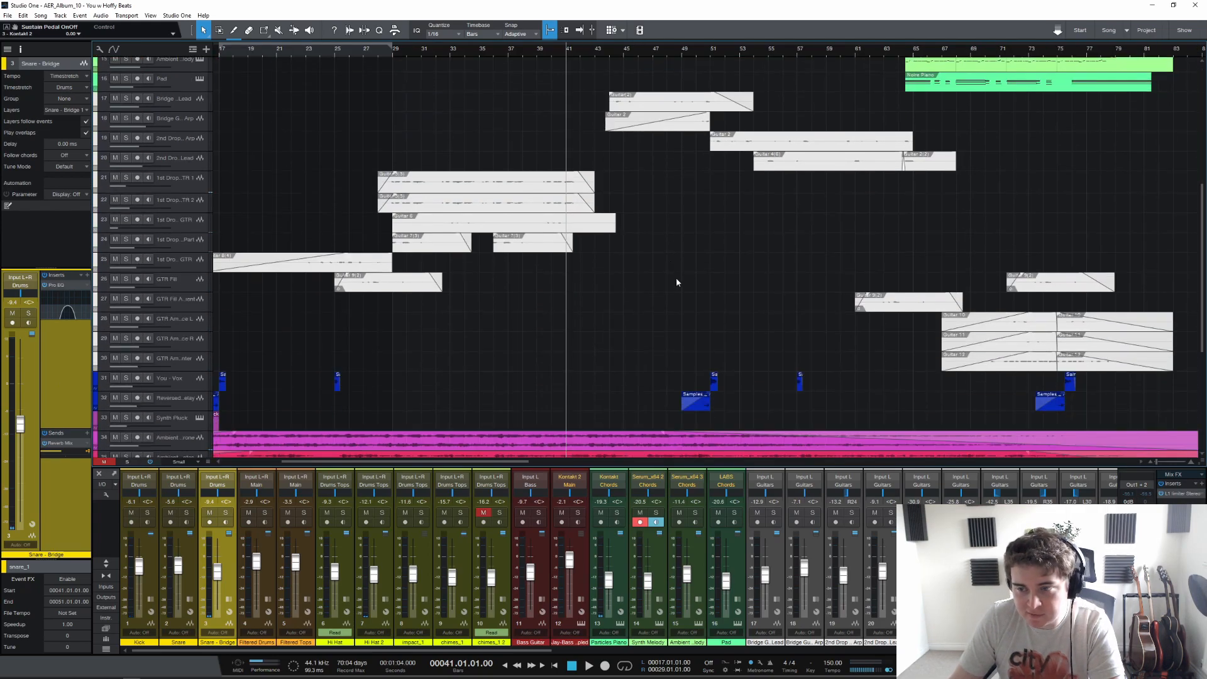
{"action": "scroll", "coordinate": [673, 296], "scroll_direction": "down", "scroll_amount": 3}
{"action": "scroll", "coordinate": [528, 314], "scroll_direction": "down", "scroll_amount": 1}
{"action": "left_click", "coordinate": [126, 247]}
{"action": "left_click", "coordinate": [619, 250]}
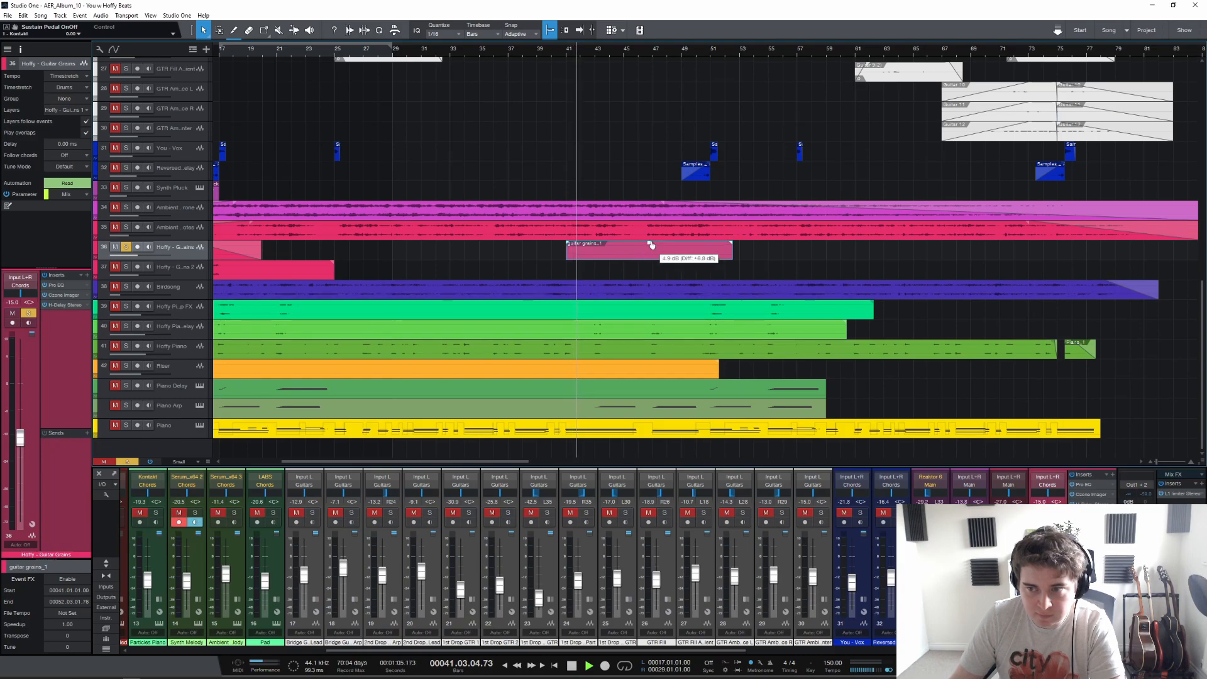
{"action": "key", "text": "space"}
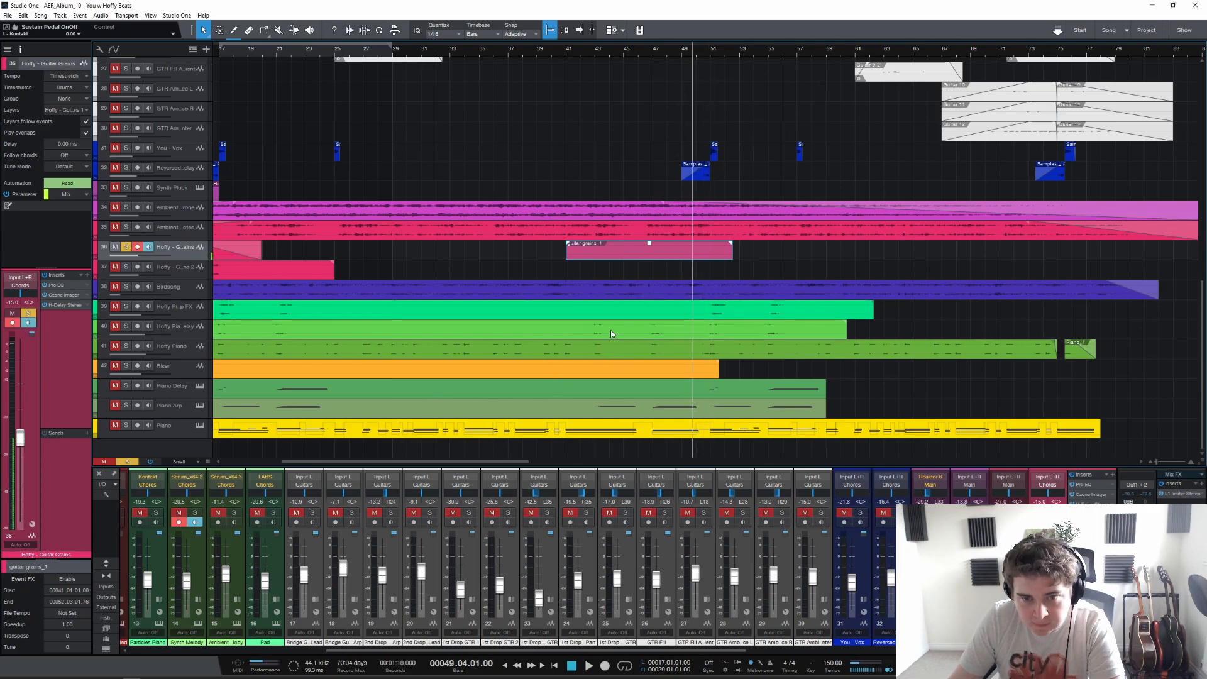
{"action": "scroll", "coordinate": [613, 330], "scroll_direction": "up", "scroll_amount": 3}
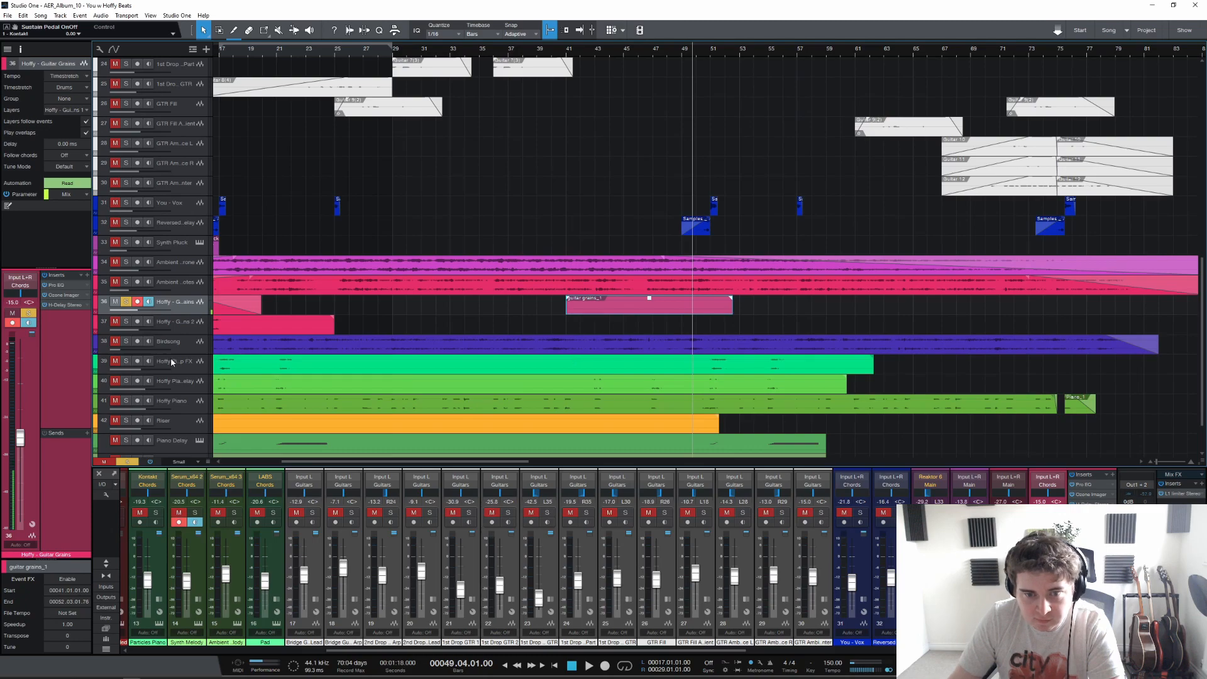
Step: Audition the Piano Arp FX track in solo around bar 51, and clear the solo
{"action": "left_click", "coordinate": [172, 360]}
{"action": "left_click_drag", "start_coordinate": [305, 458], "coordinate": [343, 462]}
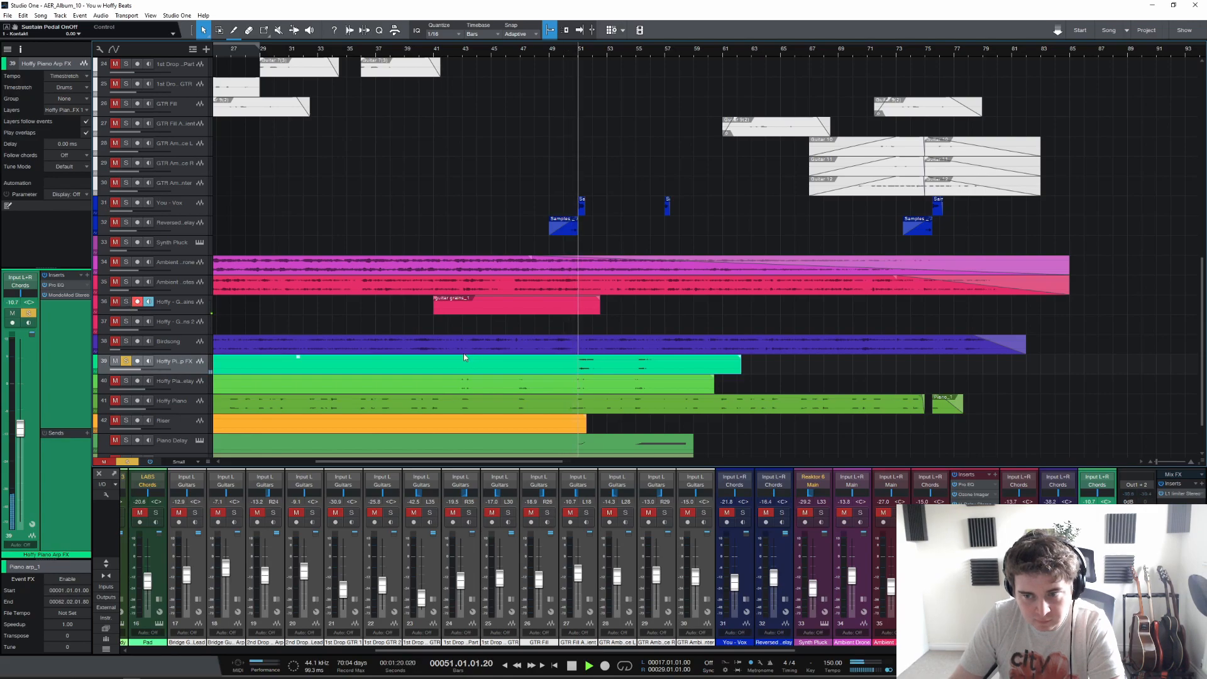
{"action": "key", "text": "space"}
{"action": "left_click", "coordinate": [126, 462]}
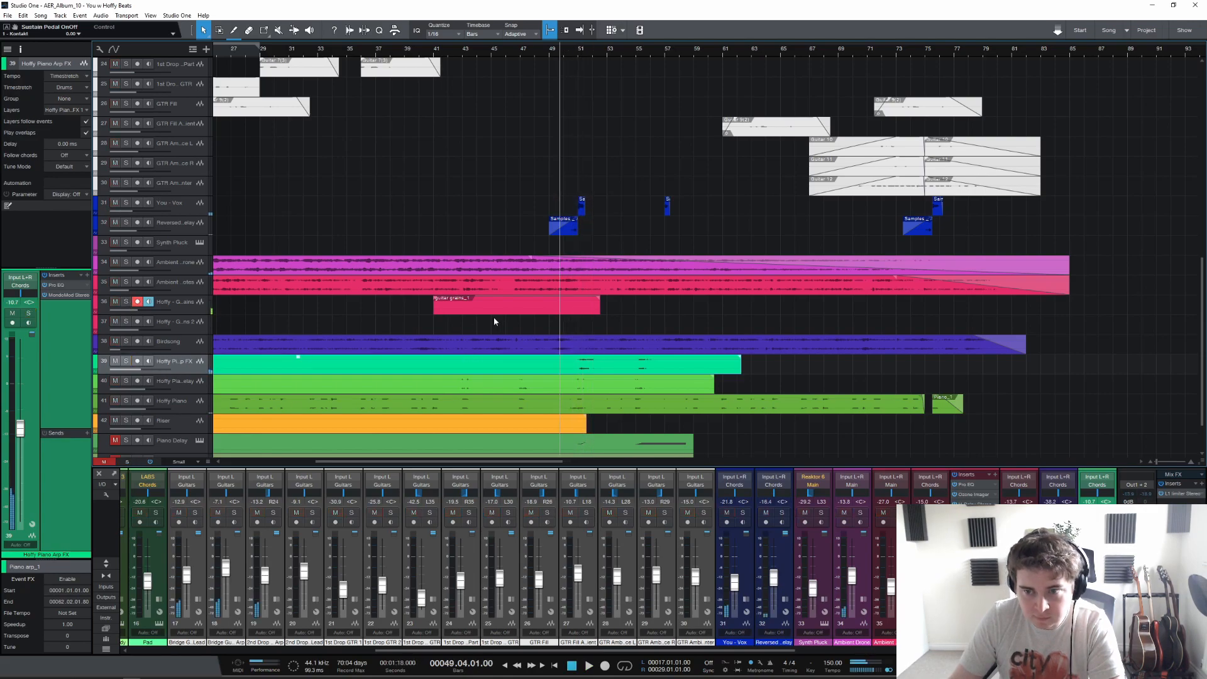
Step: Hide the mixer console to enlarge the arrangement, with the playhead placed late in bar 43
{"action": "scroll", "coordinate": [500, 271], "scroll_direction": "up", "scroll_amount": 10}
{"action": "scroll", "coordinate": [497, 270], "scroll_direction": "down", "scroll_amount": 7}
{"action": "scroll", "coordinate": [493, 266], "scroll_direction": "up", "scroll_amount": 8}
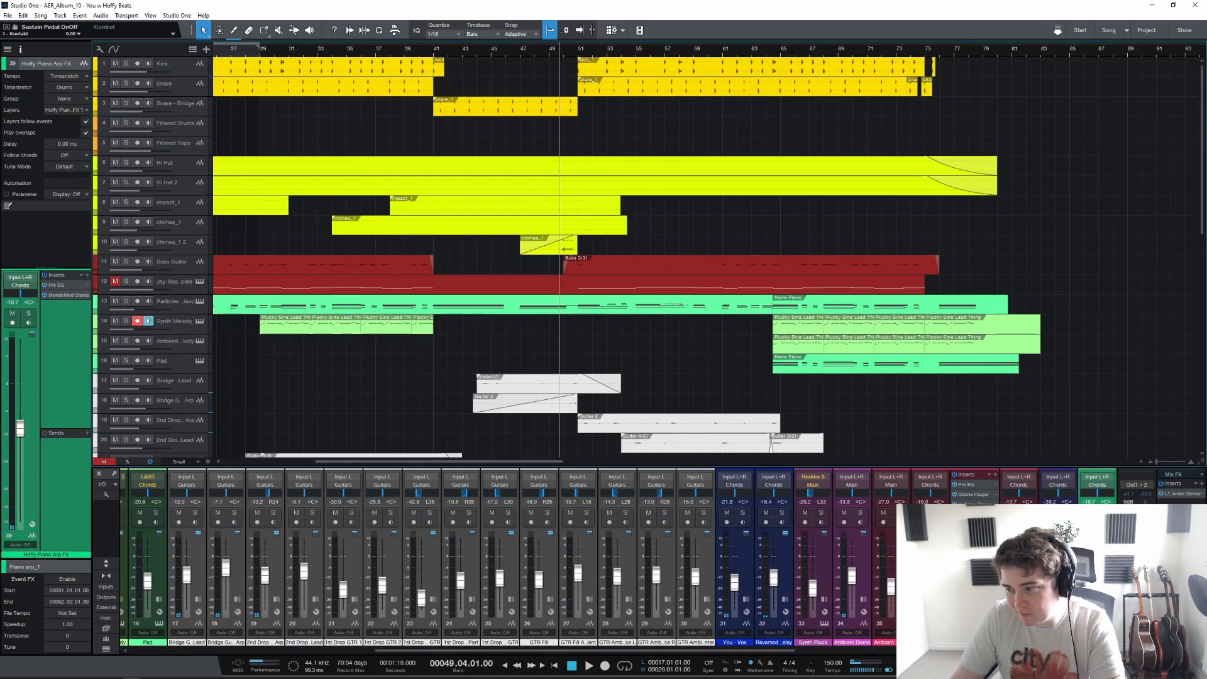
{"action": "key", "text": "F3"}
{"action": "scroll", "coordinate": [537, 422], "scroll_direction": "down", "scroll_amount": 3}
{"action": "scroll", "coordinate": [540, 421], "scroll_direction": "up", "scroll_amount": 2}
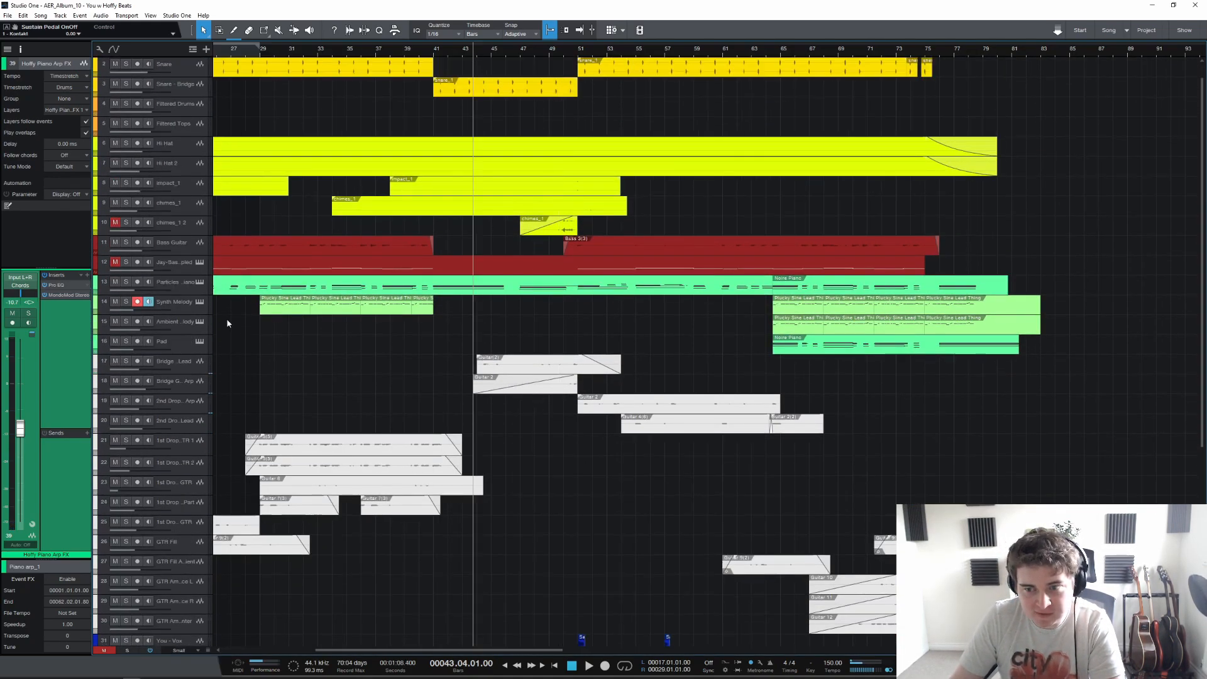
Step: Audition the Bridge GTR Lead track in solo from bar 43, and remove the solo
{"action": "left_click", "coordinate": [188, 359]}
{"action": "scroll", "coordinate": [442, 44], "scroll_direction": "down", "scroll_amount": 2}
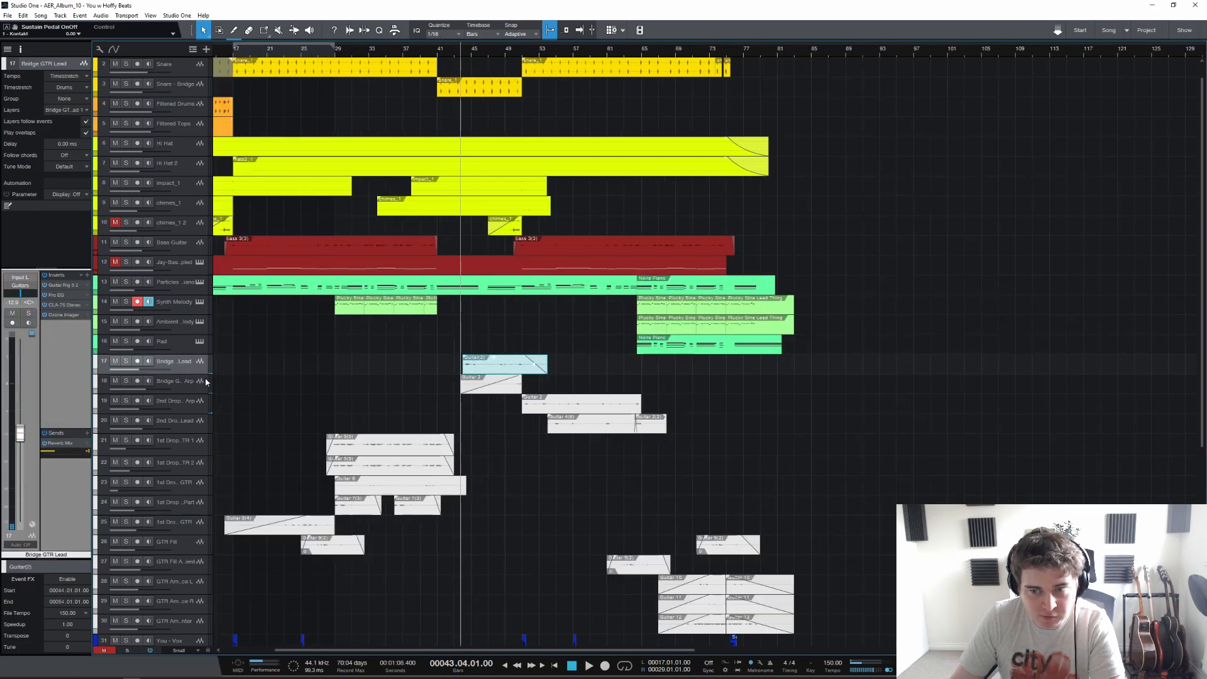
{"action": "scroll", "coordinate": [464, 54], "scroll_direction": "up", "scroll_amount": 3}
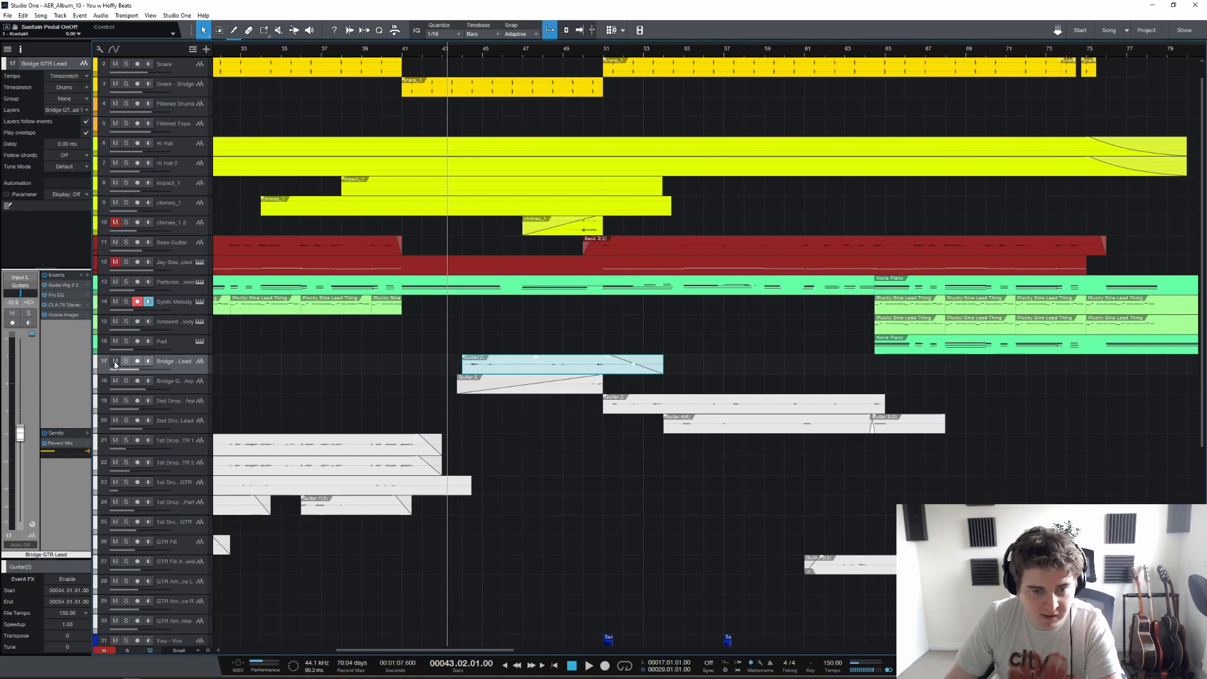
{"action": "key", "text": "space"}
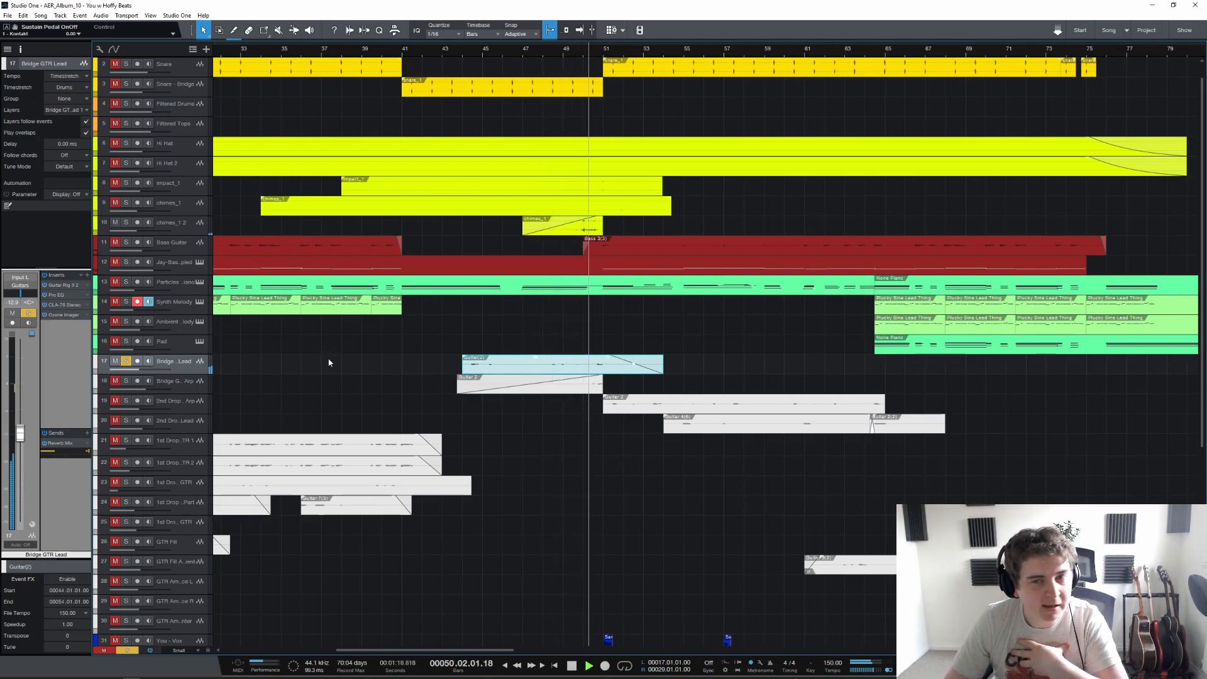
{"action": "key", "text": "space"}
{"action": "left_click", "coordinate": [126, 361]}
Step: Audition the Bridge Guitar Arp track within the full mix, and select the chimes_1 2 track
{"action": "left_click", "coordinate": [189, 382]}
{"action": "mouse_move", "coordinate": [444, 649]}
{"action": "left_mouse_down"}
{"action": "mouse_move", "coordinate": [336, 650]}
{"action": "mouse_move", "coordinate": [462, 650]}
{"action": "left_mouse_up"}
{"action": "key", "text": "space"}
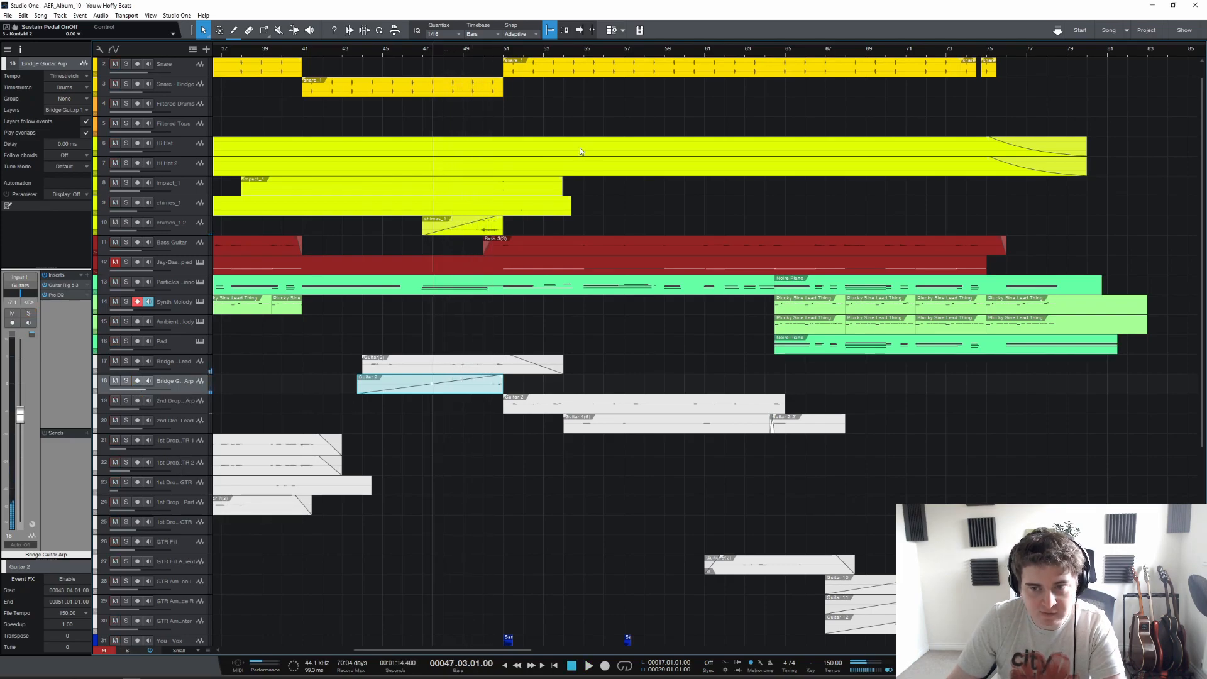
{"action": "left_click", "coordinate": [195, 225]}
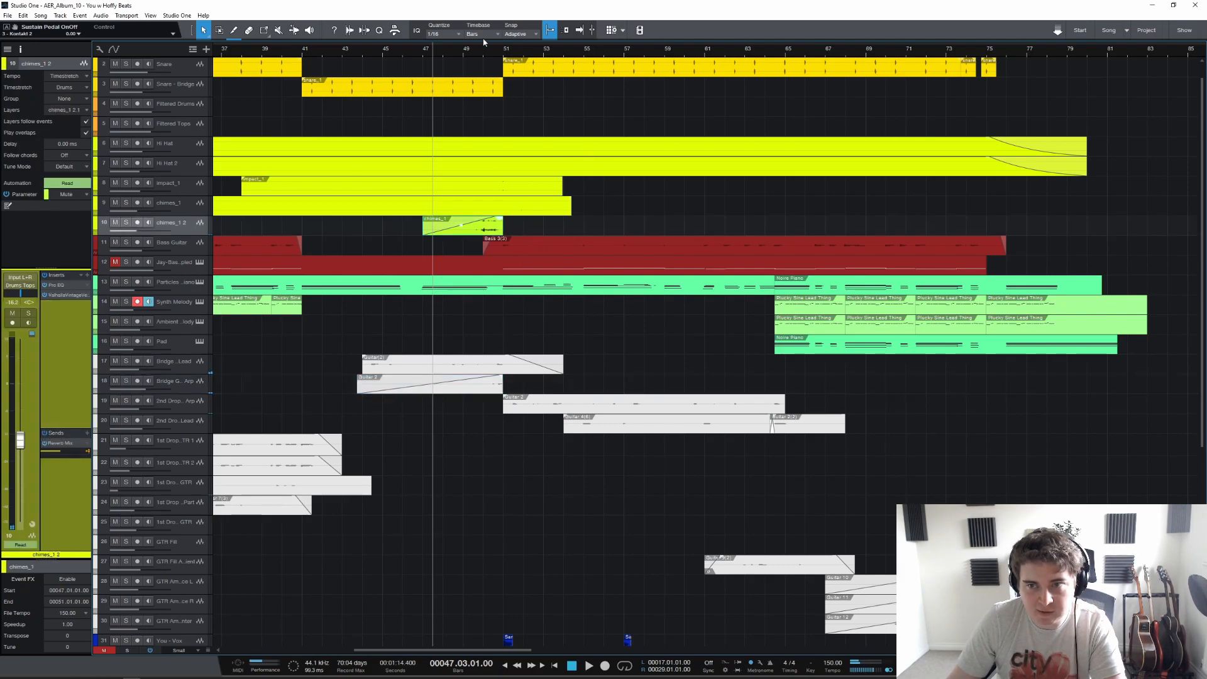
Step: Audition the Reversed You Delay and You - Vox tracks soloed together from bar 49, and remove both solos
{"action": "scroll", "coordinate": [274, 269], "scroll_direction": "down", "scroll_amount": 5}
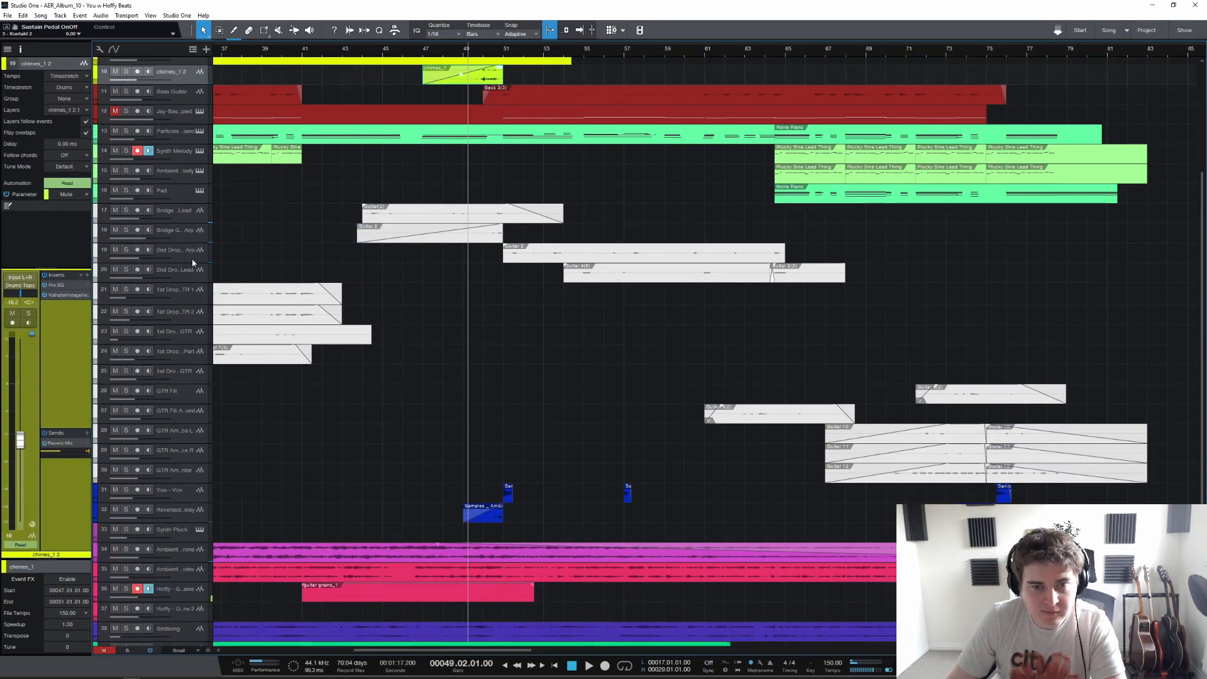
{"action": "left_click", "coordinate": [196, 255]}
{"action": "scroll", "coordinate": [386, 482], "scroll_direction": "down", "scroll_amount": 2}
{"action": "left_click", "coordinate": [183, 446]}
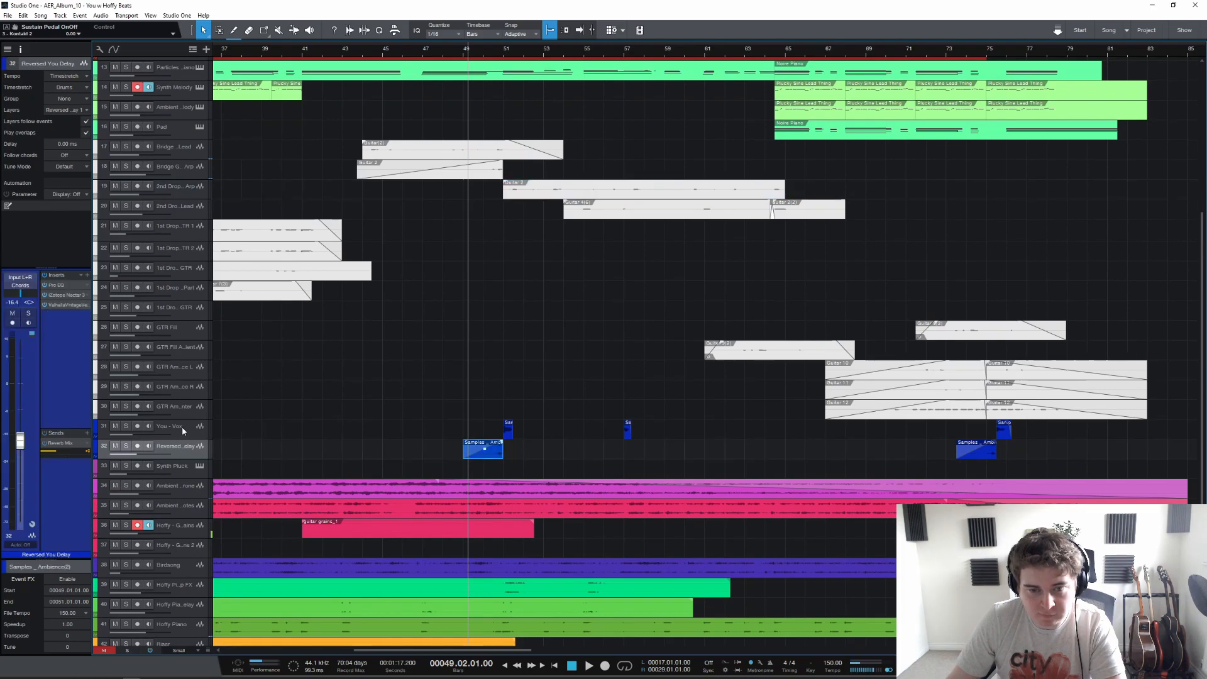
{"action": "left_click", "coordinate": [183, 426], "text": "shift"}
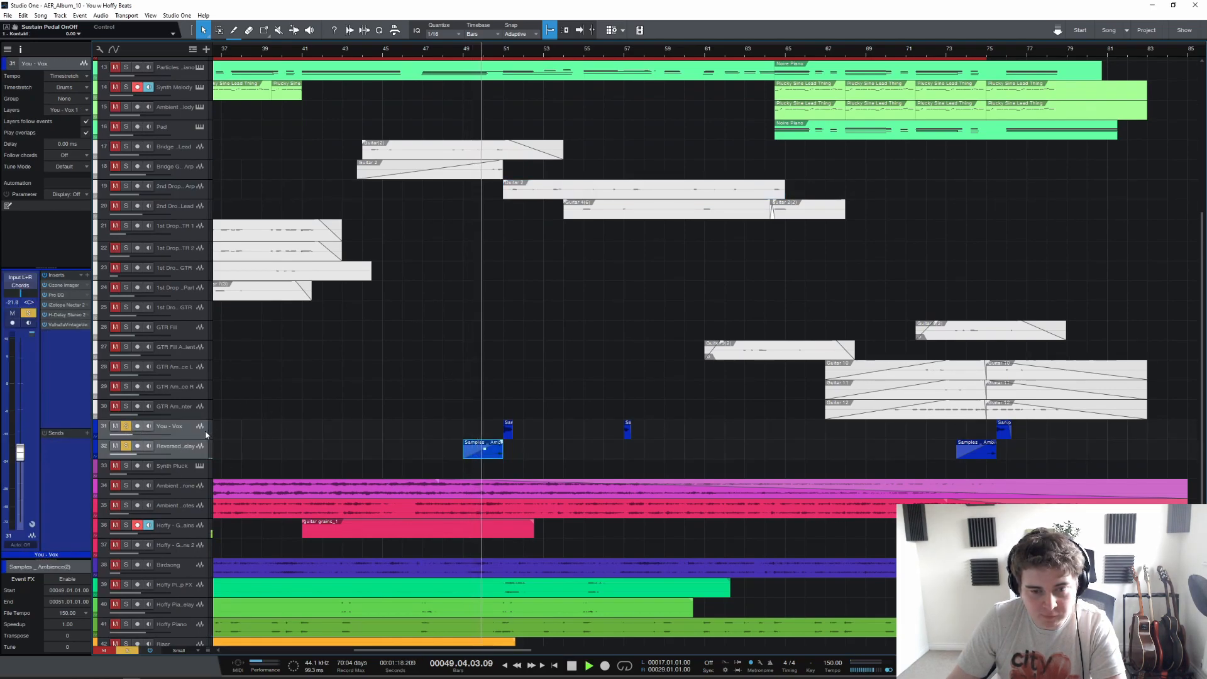
{"action": "key", "text": "space"}
{"action": "key", "text": "s"}
{"action": "scroll", "coordinate": [369, 502], "scroll_direction": "down", "scroll_amount": 2}
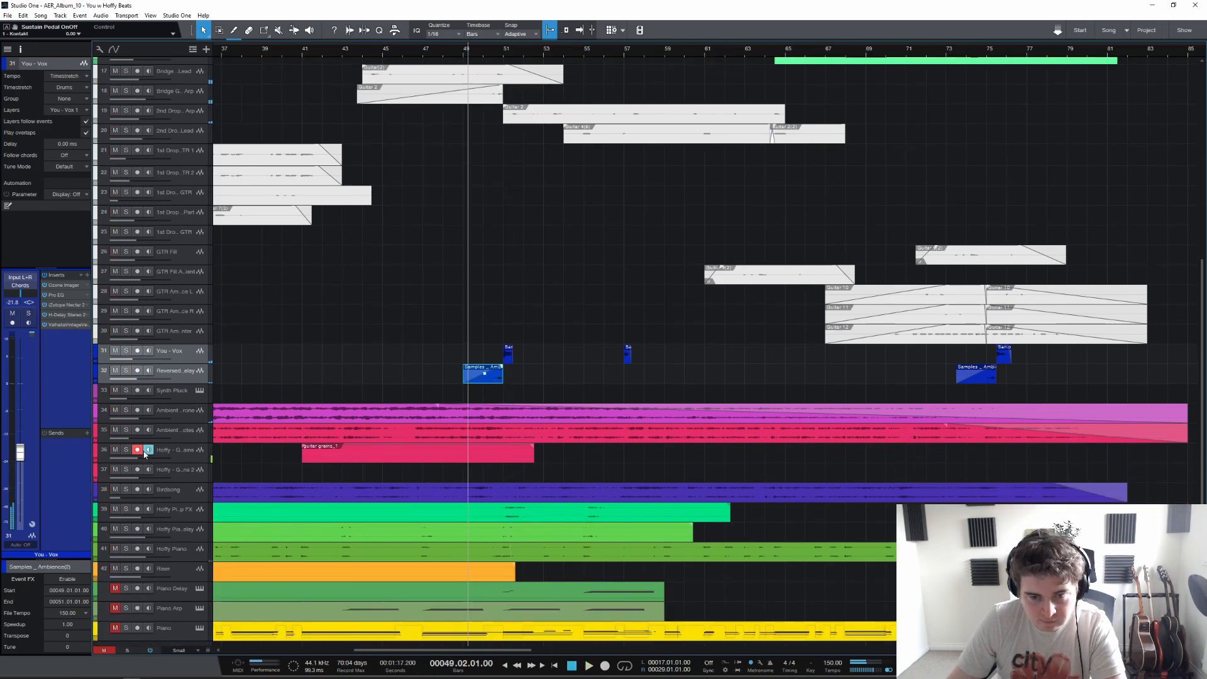
Step: Select the Guitar Grains track with its record arming and monitoring off, and move the playhead to bar 51
{"action": "left_click", "coordinate": [171, 450]}
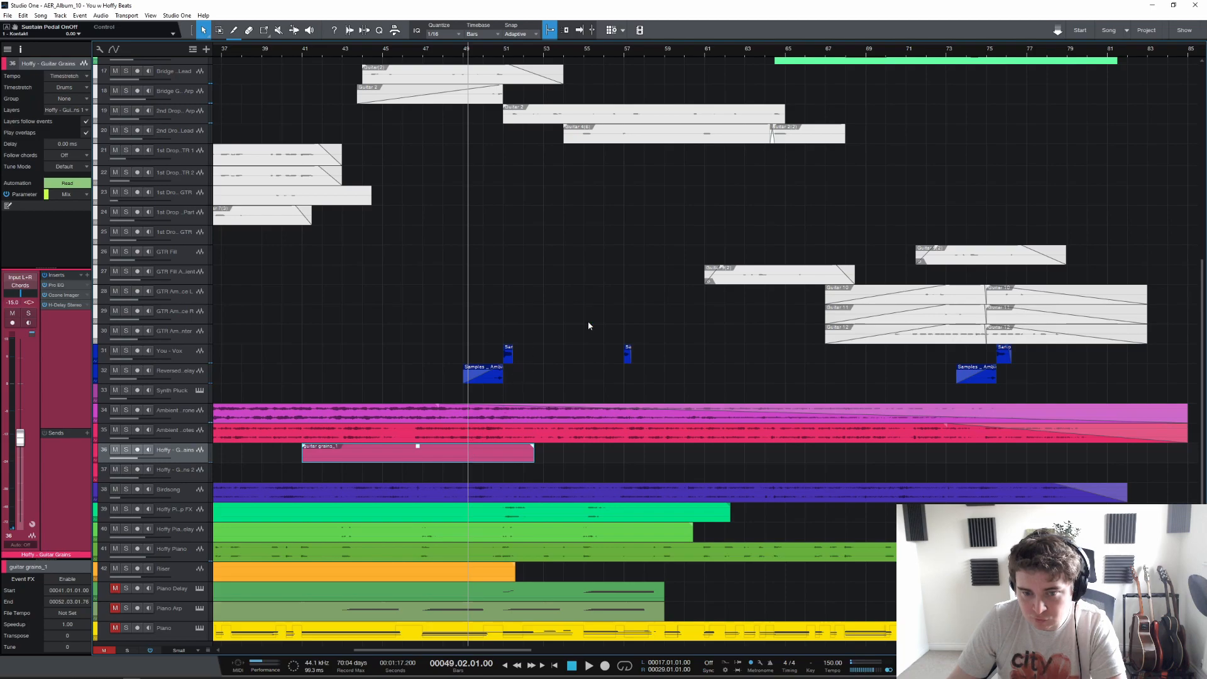
{"action": "left_click", "coordinate": [505, 57]}
{"action": "scroll", "coordinate": [566, 207], "scroll_direction": "up", "scroll_amount": 8}
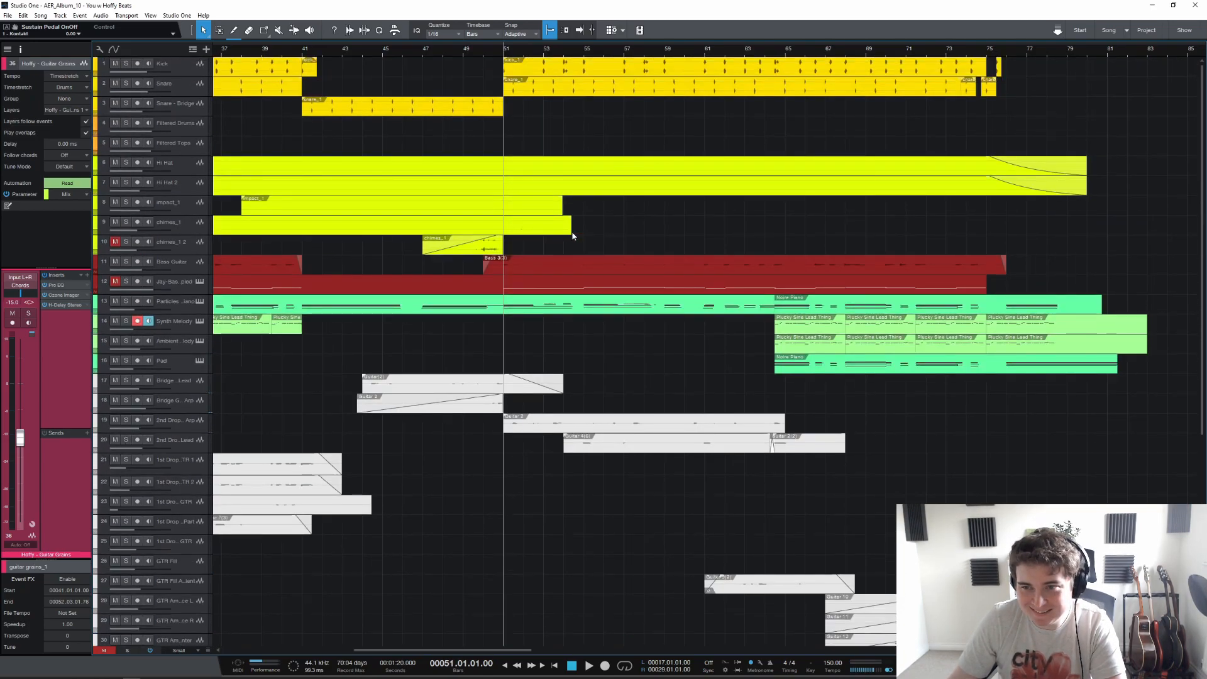
{"action": "scroll", "coordinate": [572, 236], "scroll_direction": "down", "scroll_amount": 3}
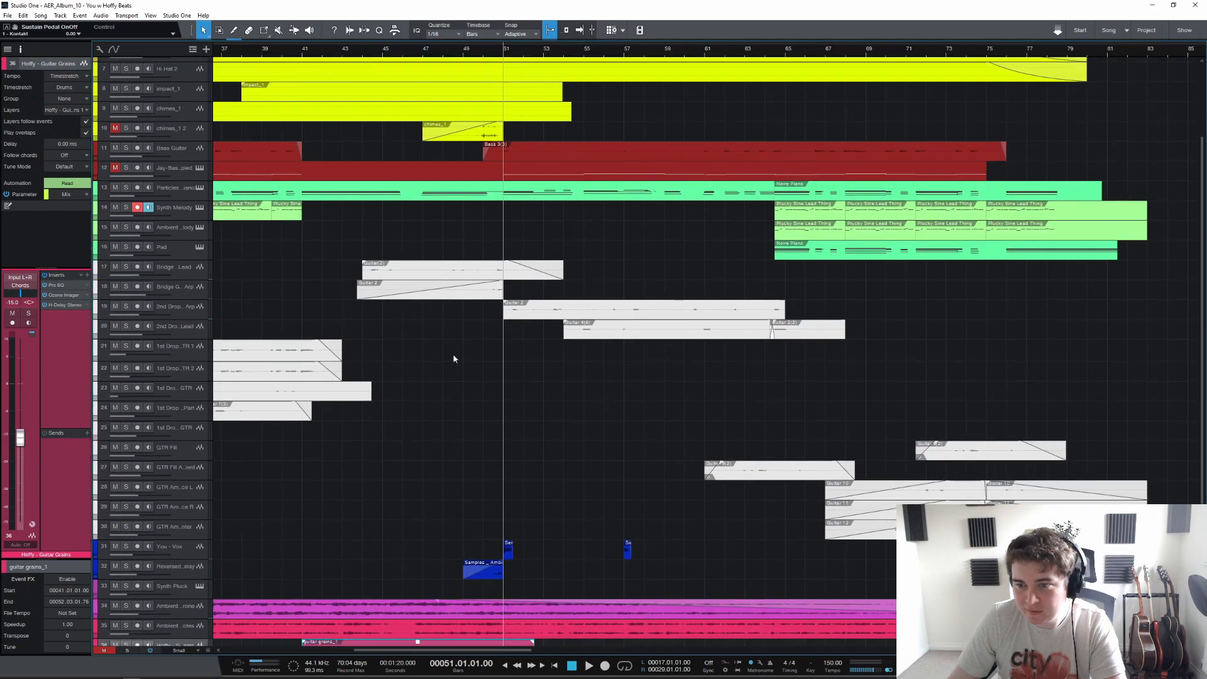
Step: Audition the 2nd Drop Guitar Arp track in solo from bar 51, and remove its solo
{"action": "left_click", "coordinate": [190, 311]}
{"action": "key", "text": "space"}
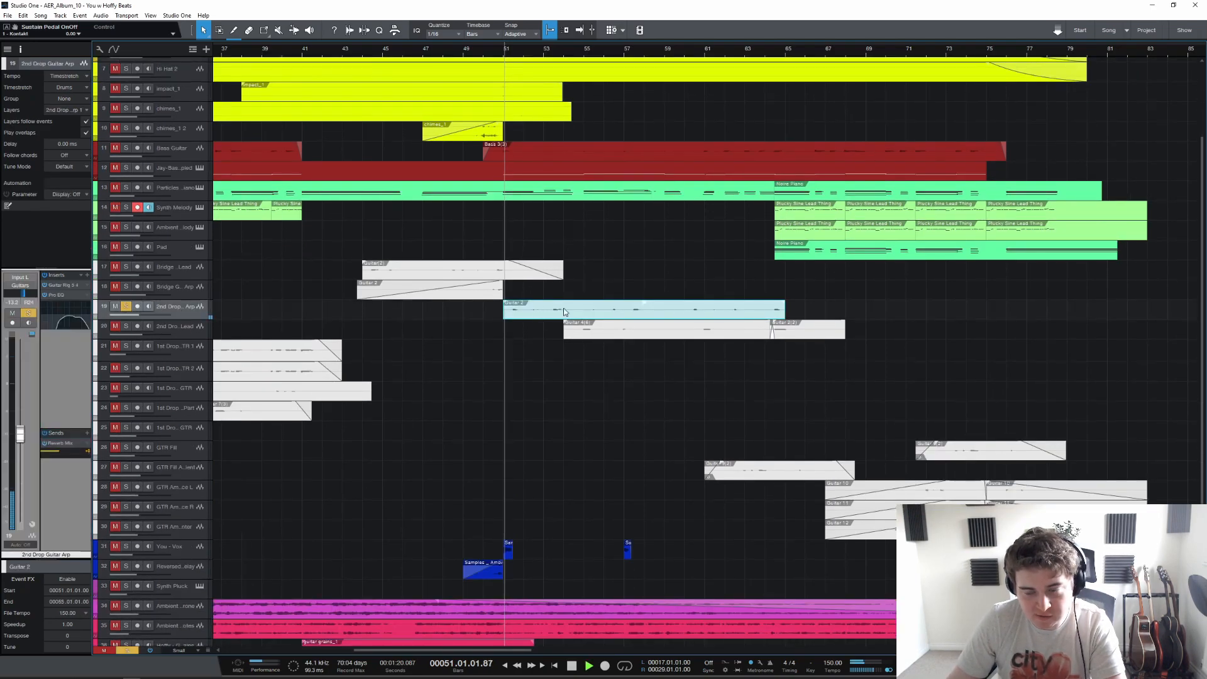
{"action": "key", "text": "space"}
{"action": "left_click", "coordinate": [125, 306]}
Step: Audition the 2nd Drop Lead guitar track in solo from bar 54, followed by the GTR Fill Ambient track in solo
{"action": "left_click", "coordinate": [574, 53]}
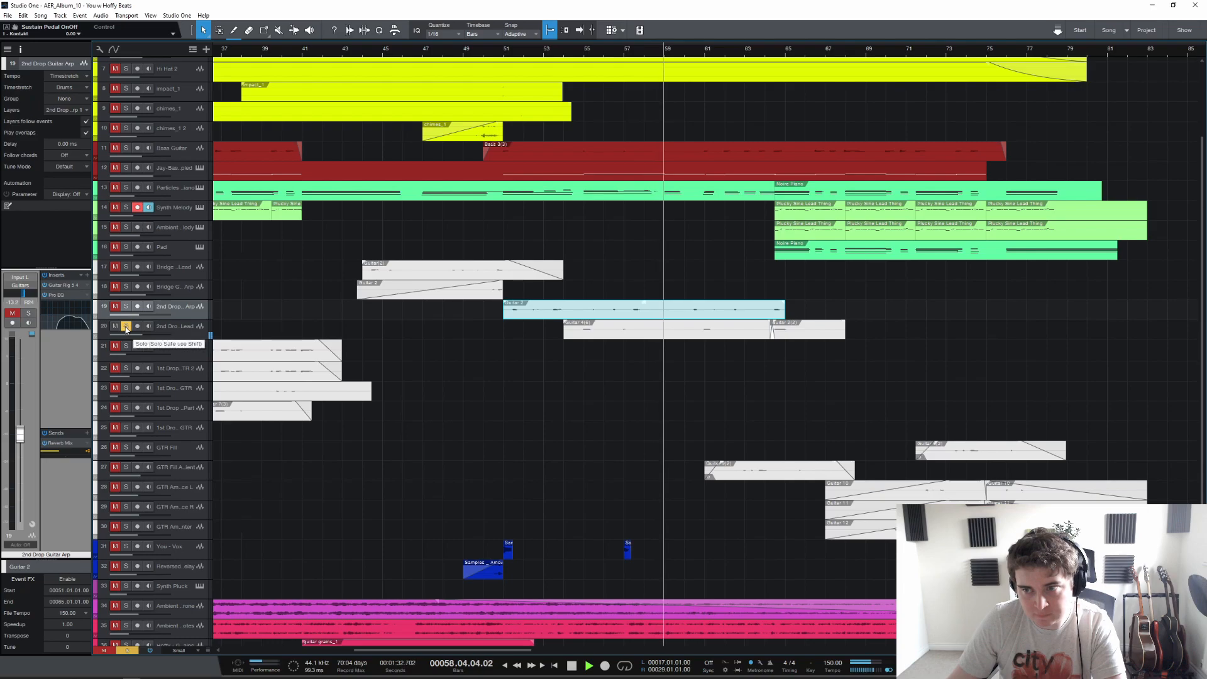
{"action": "left_click", "coordinate": [126, 326]}
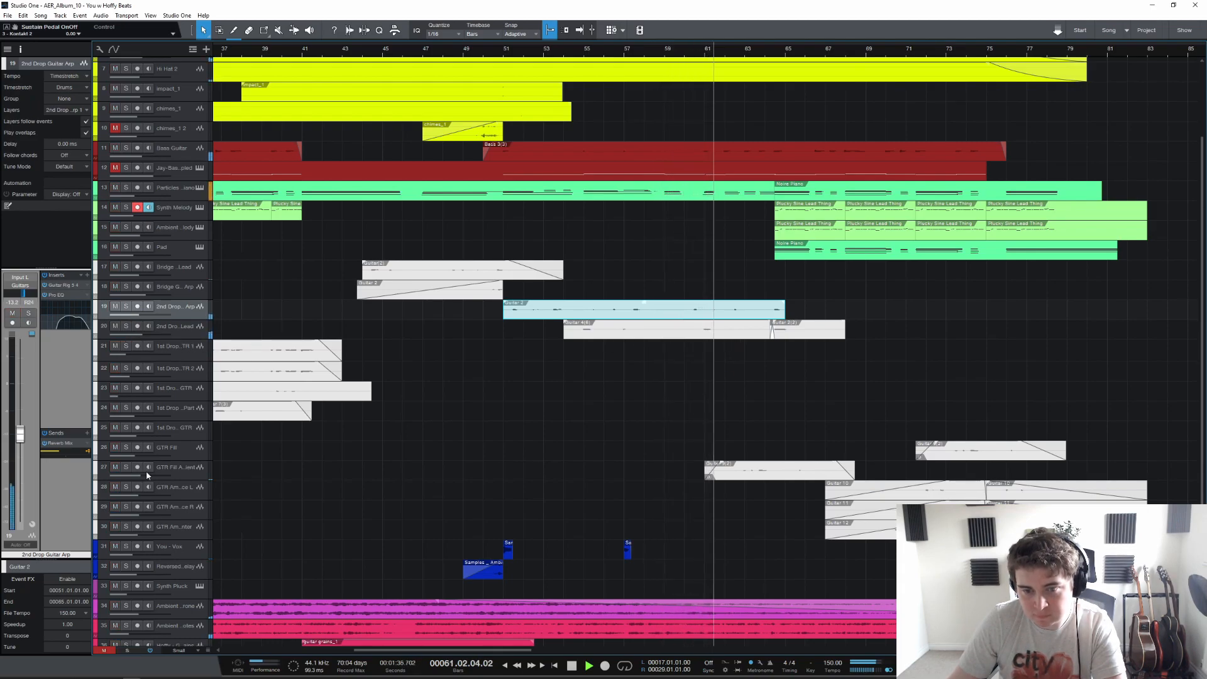
{"action": "left_click_drag", "start_coordinate": [729, 421], "coordinate": [761, 501]}
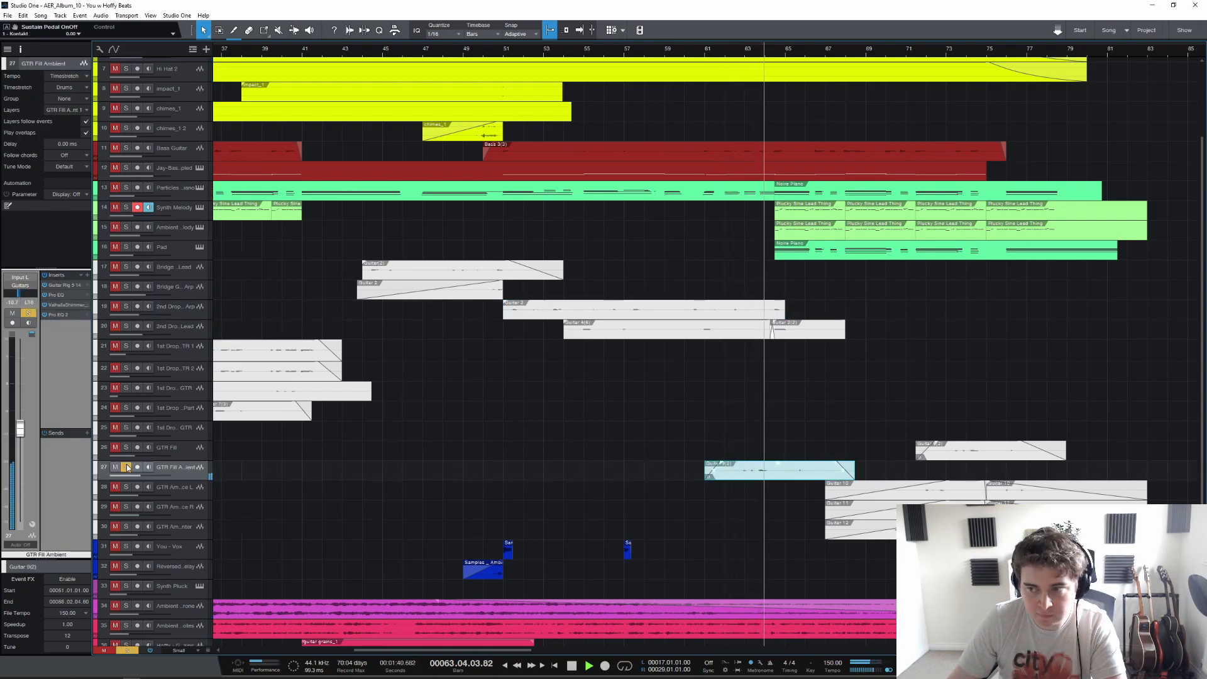
{"action": "key", "text": "space"}
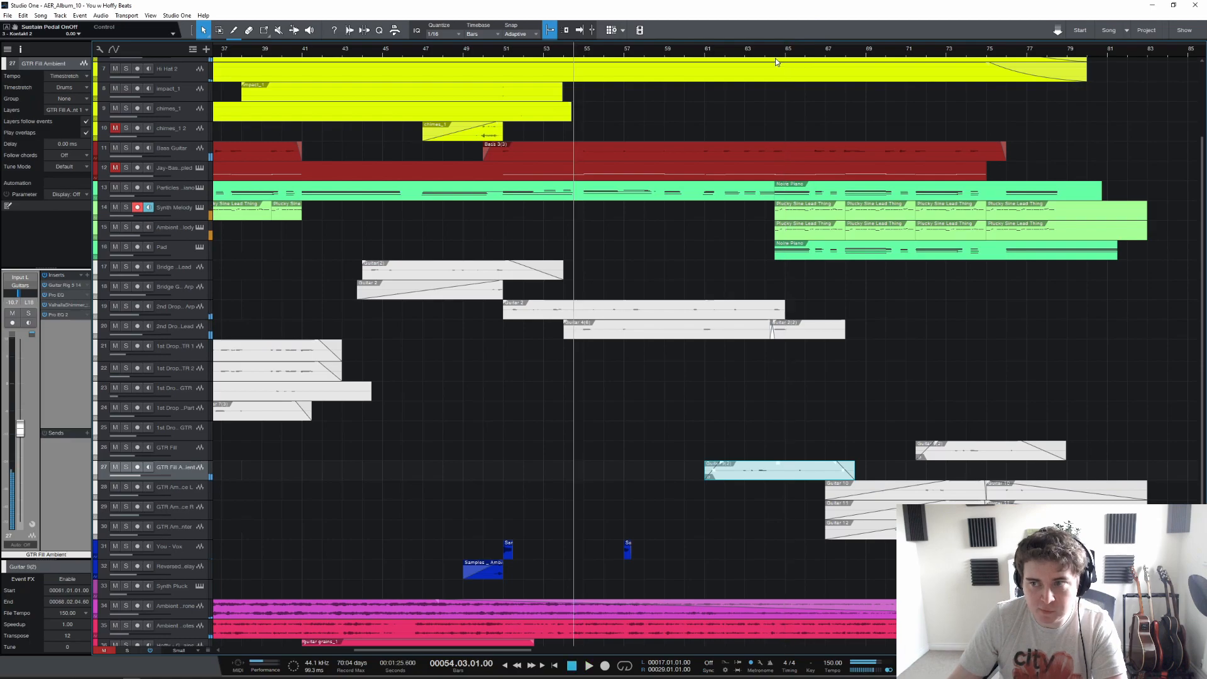
Step: Audition the Ambient Synth Melody track in solo from bar 64, inspect its ValhallaShimmer settings, and clear the solo
{"action": "left_click_drag", "start_coordinate": [446, 647], "coordinate": [481, 648]}
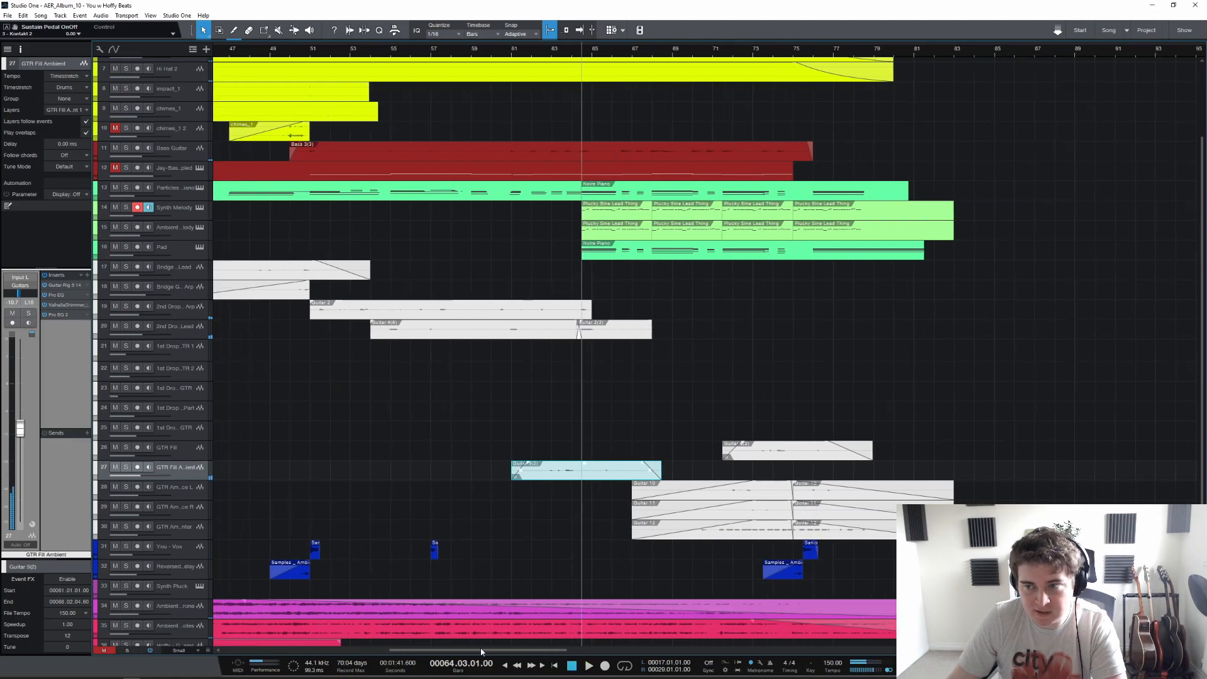
{"action": "left_click", "coordinate": [193, 230]}
{"action": "key", "text": "space"}
{"action": "left_click", "coordinate": [73, 337]}
{"action": "left_click", "coordinate": [69, 346]}
{"action": "double_click", "coordinate": [68, 345]}
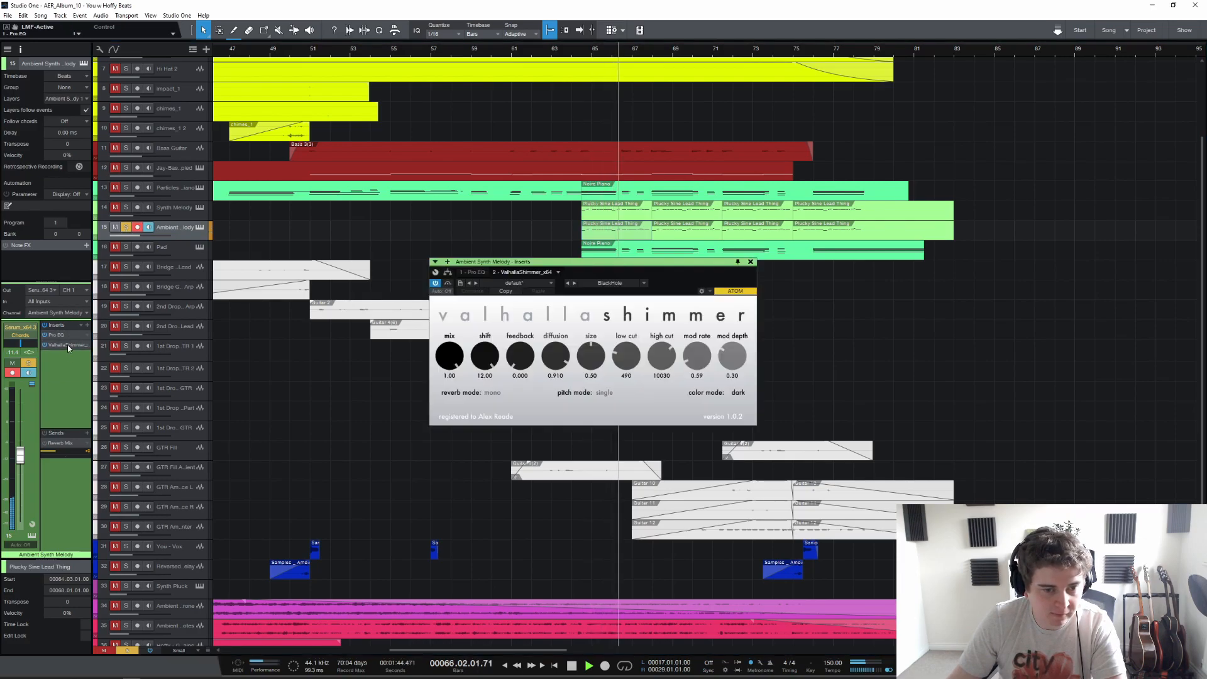
{"action": "left_click", "coordinate": [751, 264]}
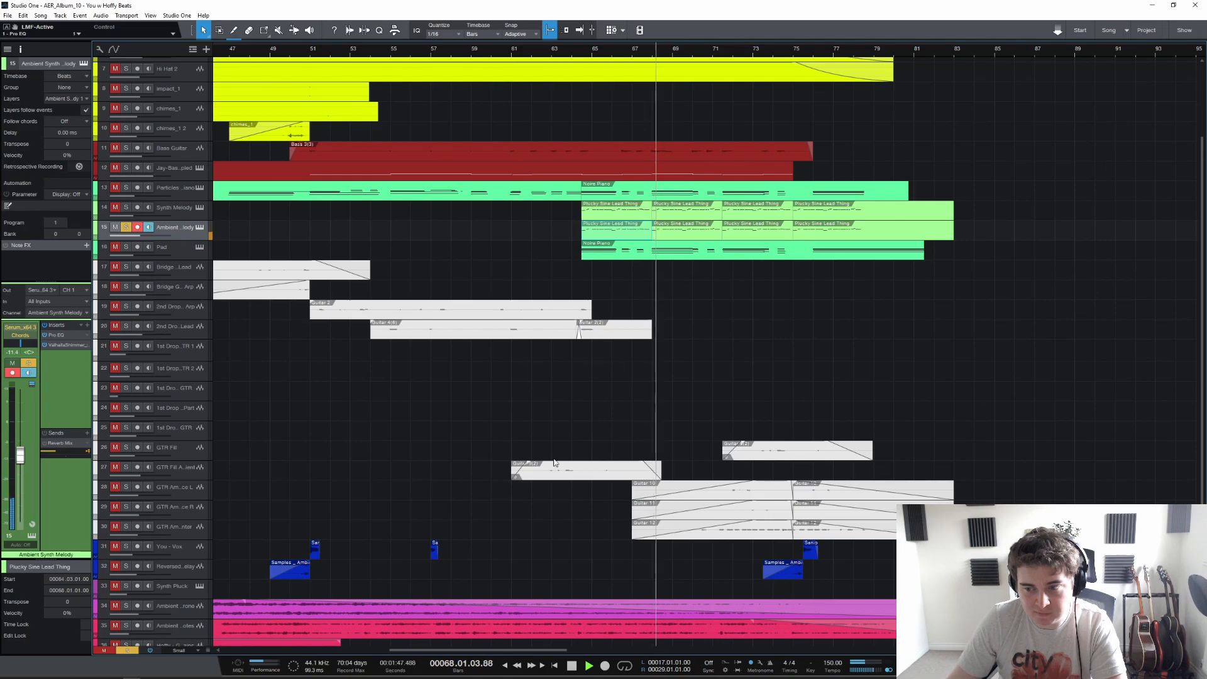
{"action": "key", "text": "space"}
{"action": "left_click", "coordinate": [127, 650]}
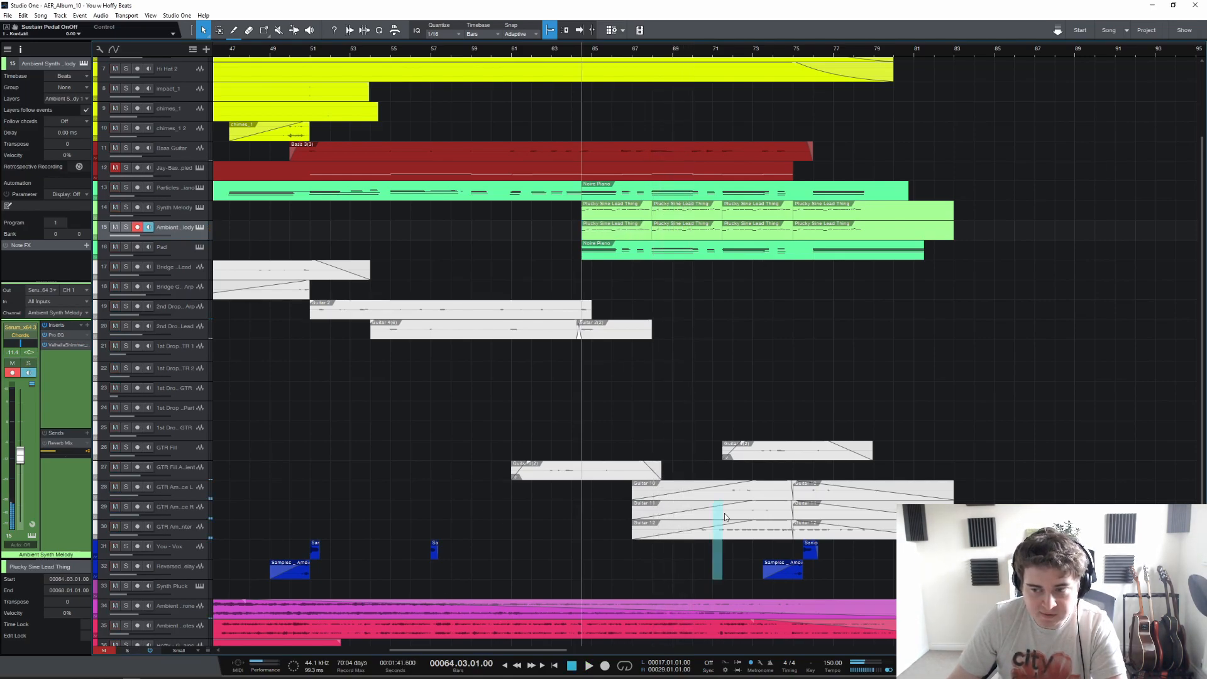
Step: Select the three GTR Ambience clips starting at bar 67 and audition the full mix from bar 72
{"action": "left_click_drag", "start_coordinate": [725, 517], "coordinate": [736, 496]}
{"action": "left_click", "coordinate": [752, 50]}
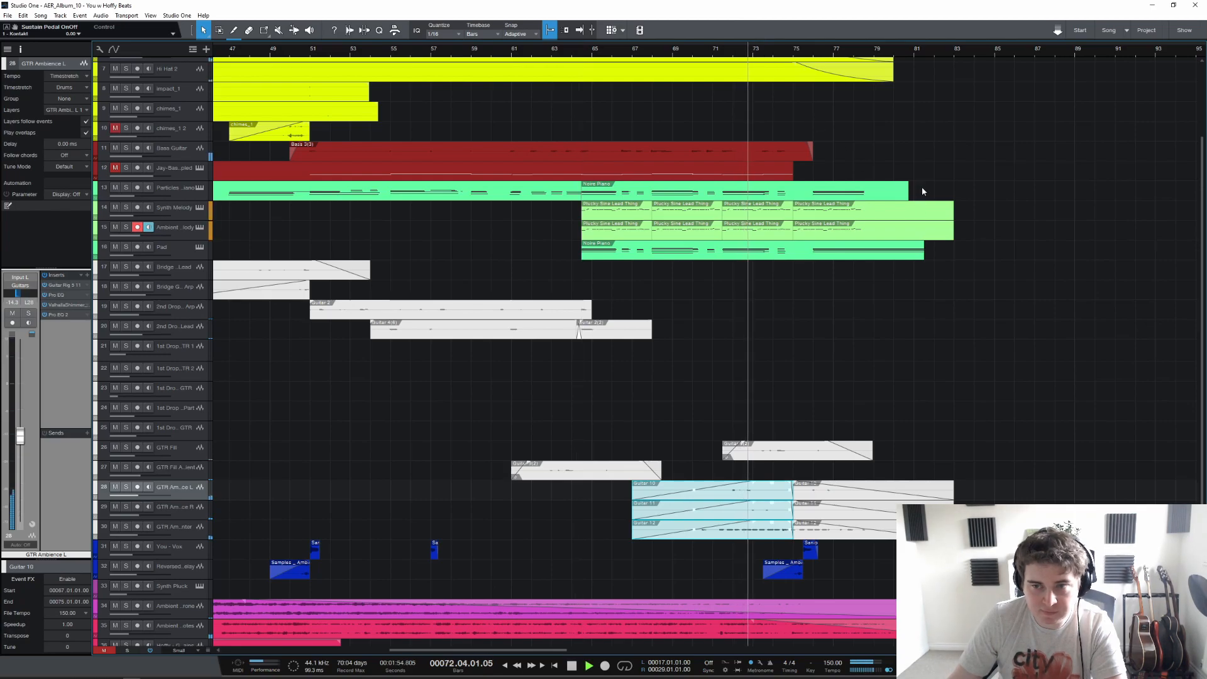
{"action": "scroll", "coordinate": [923, 188], "scroll_direction": "up", "scroll_amount": 3}
{"action": "scroll", "coordinate": [923, 187], "scroll_direction": "down", "scroll_amount": 8}
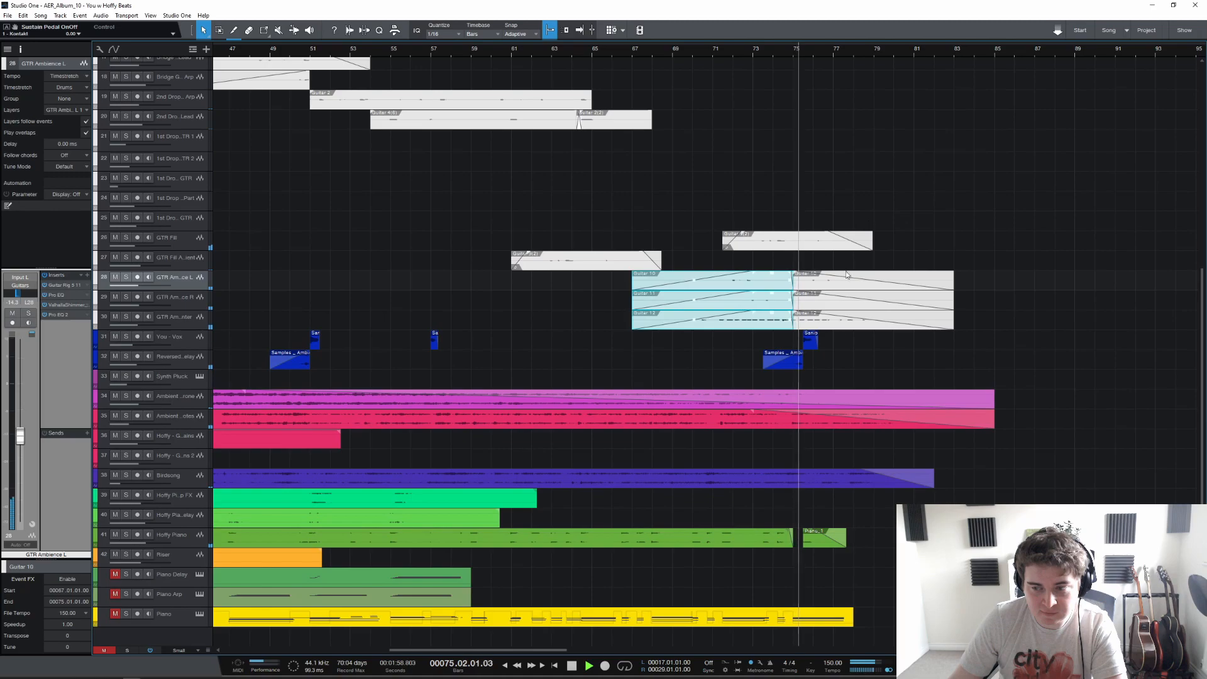
{"action": "key", "text": "space"}
{"action": "scroll", "coordinate": [832, 51], "scroll_direction": "up", "scroll_amount": 6}
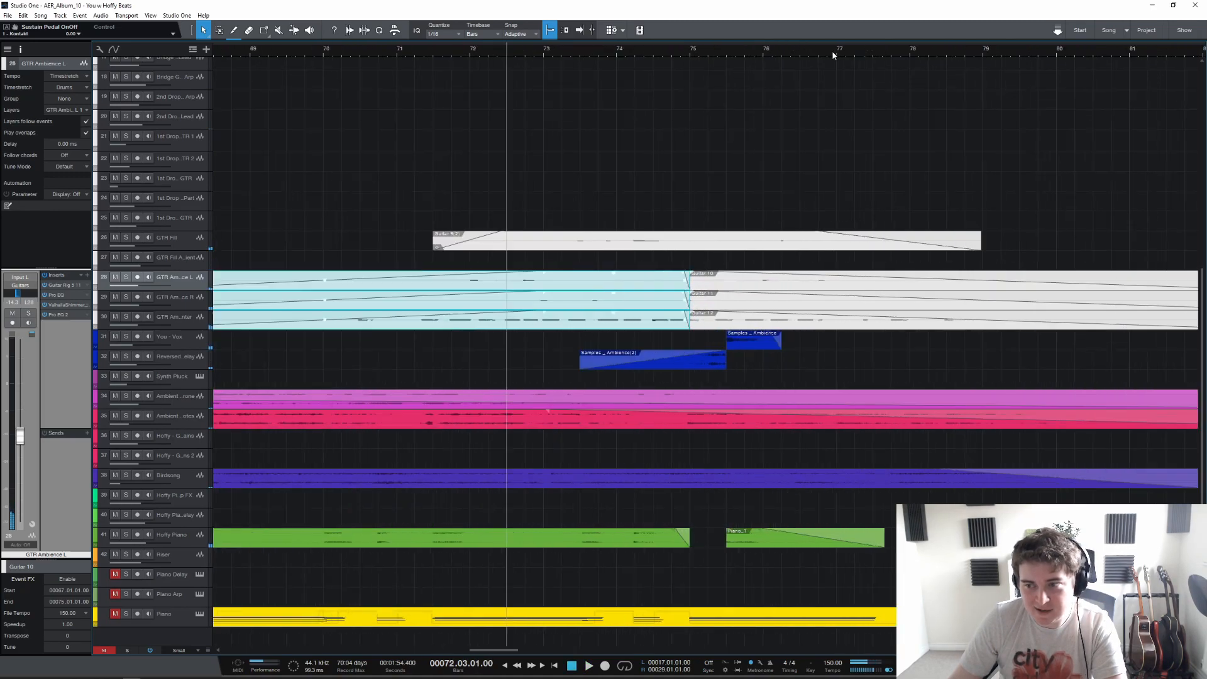
{"action": "scroll", "coordinate": [727, 337], "scroll_direction": "up", "scroll_amount": 8}
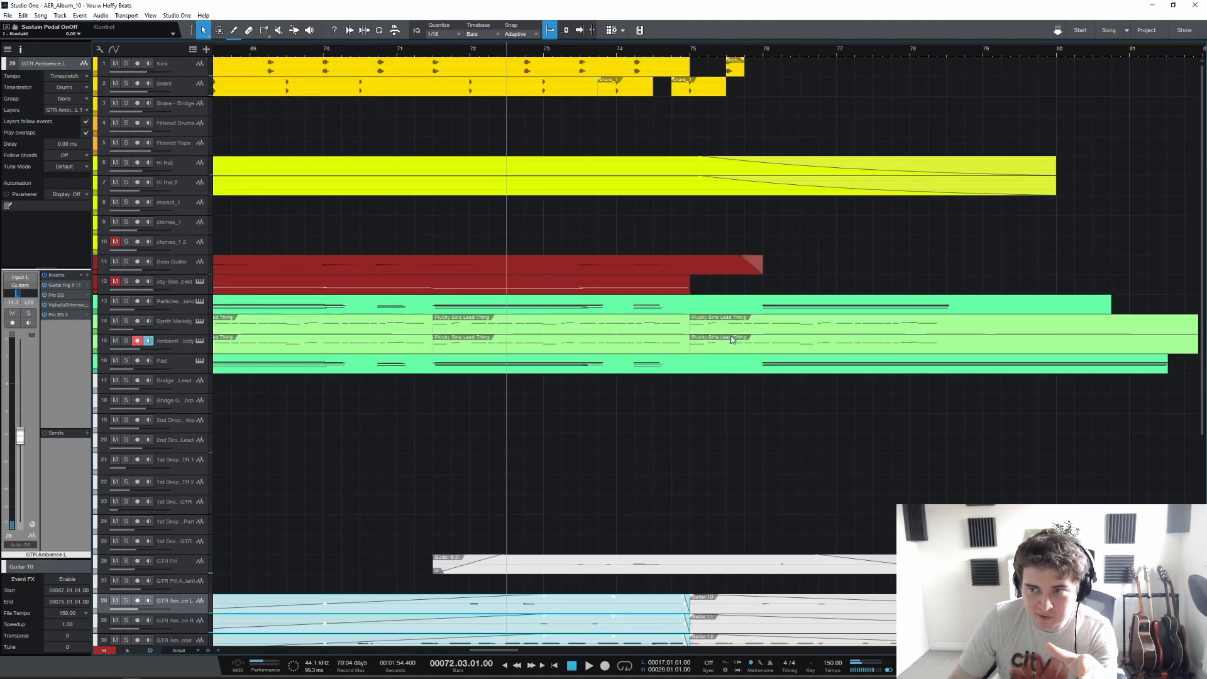
Step: Try the last Hoffy Piano clip moved earlier to bar 75, audition it in solo, and undo the move
{"action": "scroll", "coordinate": [730, 335], "scroll_direction": "down", "scroll_amount": 8}
{"action": "left_click_drag", "start_coordinate": [764, 546], "coordinate": [689, 541]}
{"action": "key", "text": "space"}
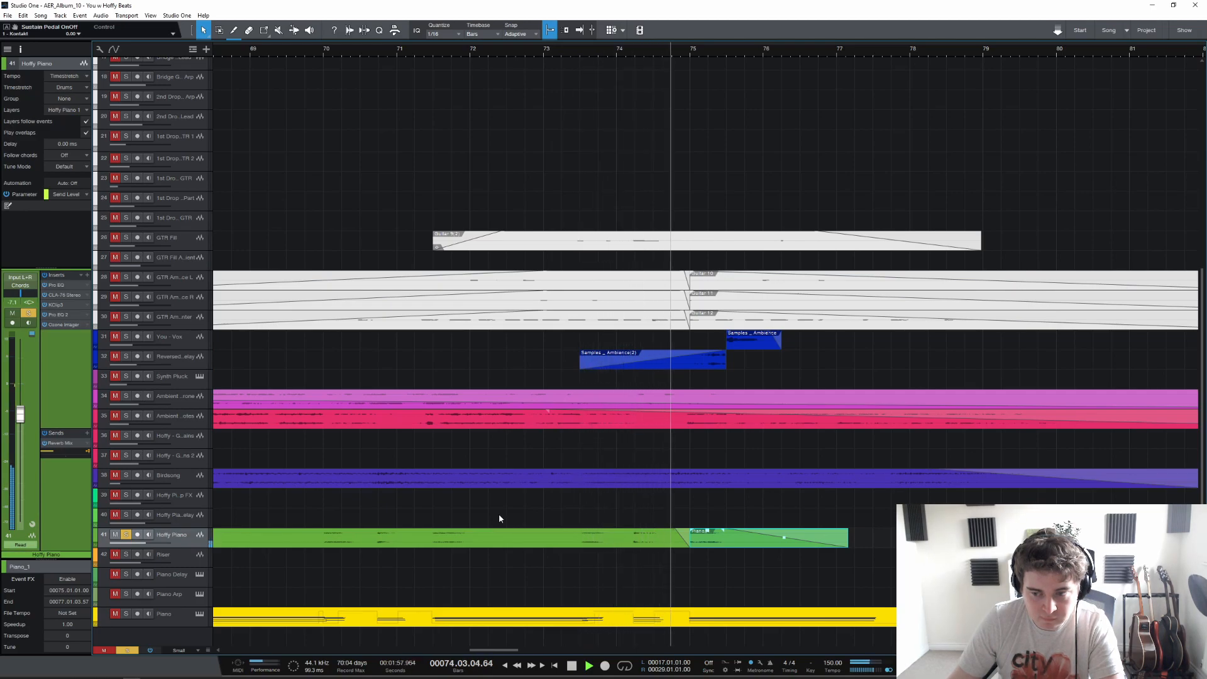
{"action": "key", "text": "space"}
{"action": "key", "text": "ctrl+z"}
Step: Audition the original Hoffy Piano ending in solo from bar 72, followed by the full mix with the solo cleared
{"action": "key", "text": "space"}
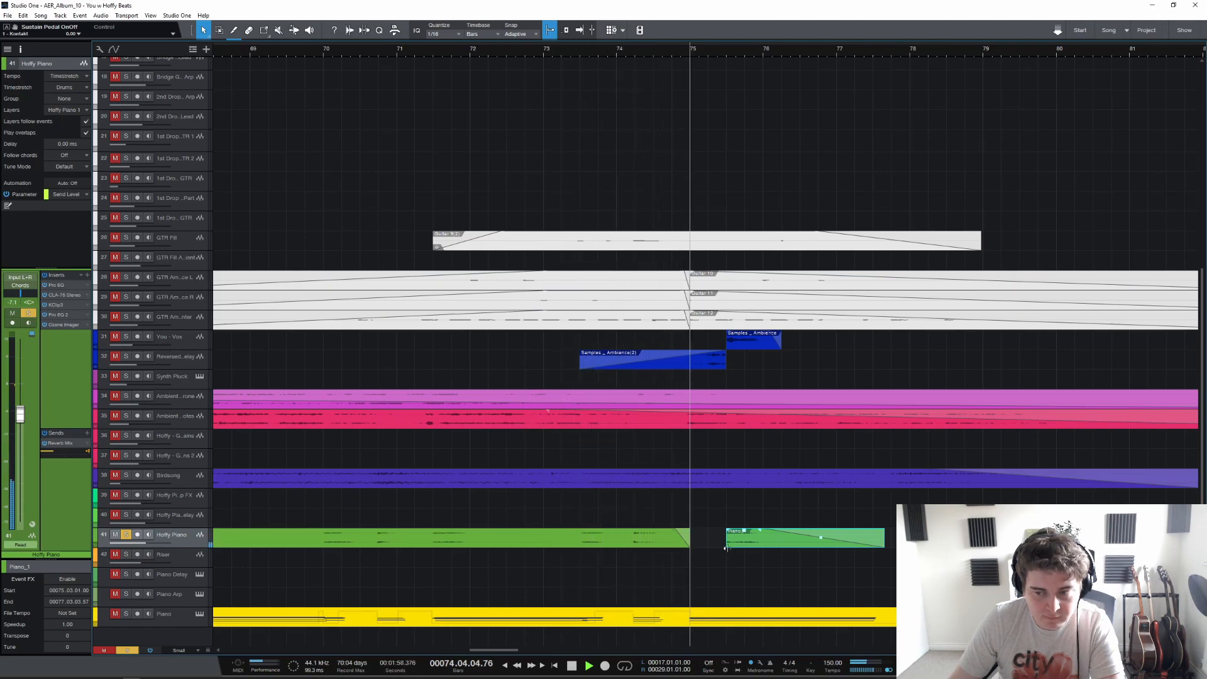
{"action": "left_click", "coordinate": [127, 650]}
{"action": "key", "text": "space"}
{"action": "key", "text": "space"}
{"action": "scroll", "coordinate": [780, 344], "scroll_direction": "up", "scroll_amount": 5}
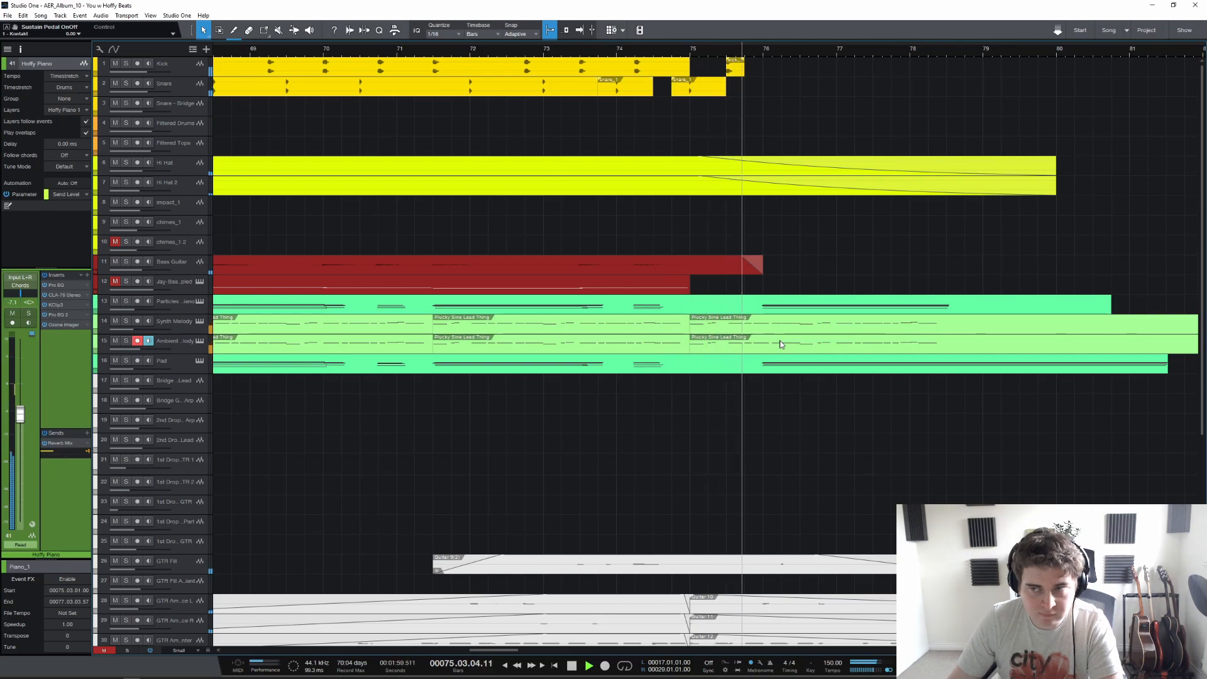
{"action": "scroll", "coordinate": [780, 344], "scroll_direction": "down", "scroll_amount": 3}
{"action": "scroll", "coordinate": [781, 345], "scroll_direction": "down", "scroll_amount": 3}
{"action": "key", "text": "space"}
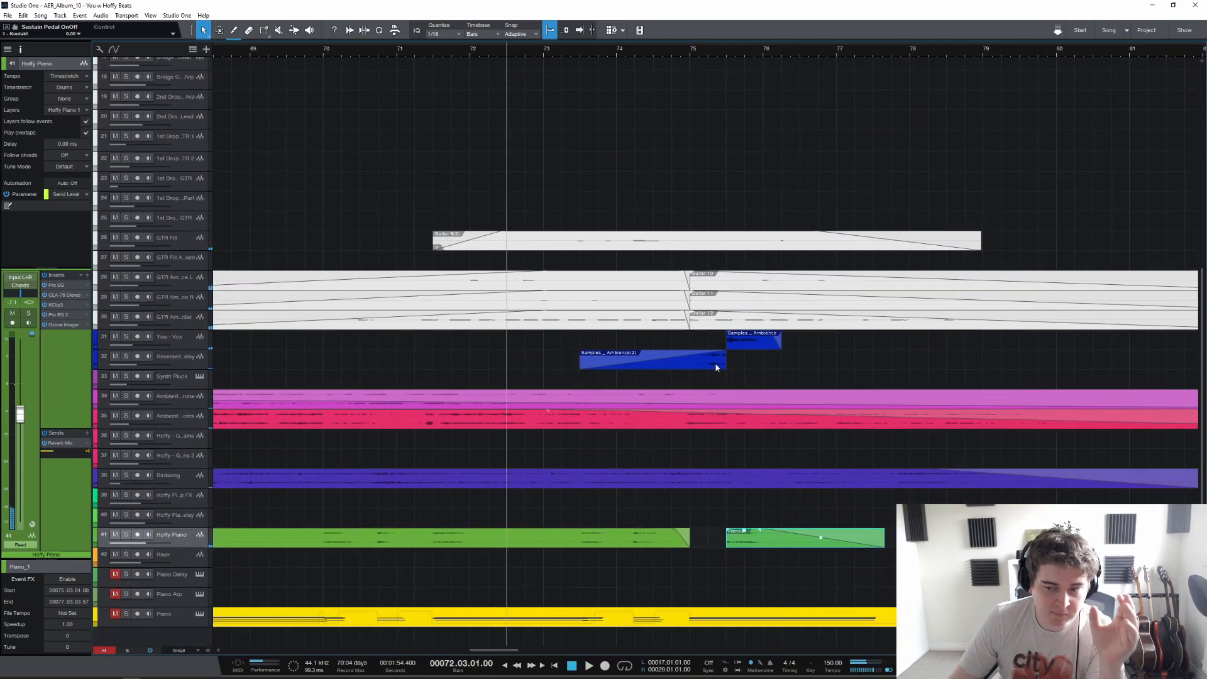
Step: Move the playhead to the Pad clip's start in bar 64 and inspect the Pad track's LABS instrument
{"action": "scroll", "coordinate": [732, 55], "scroll_direction": "down", "scroll_amount": 4}
{"action": "scroll", "coordinate": [678, 217], "scroll_direction": "up", "scroll_amount": 6}
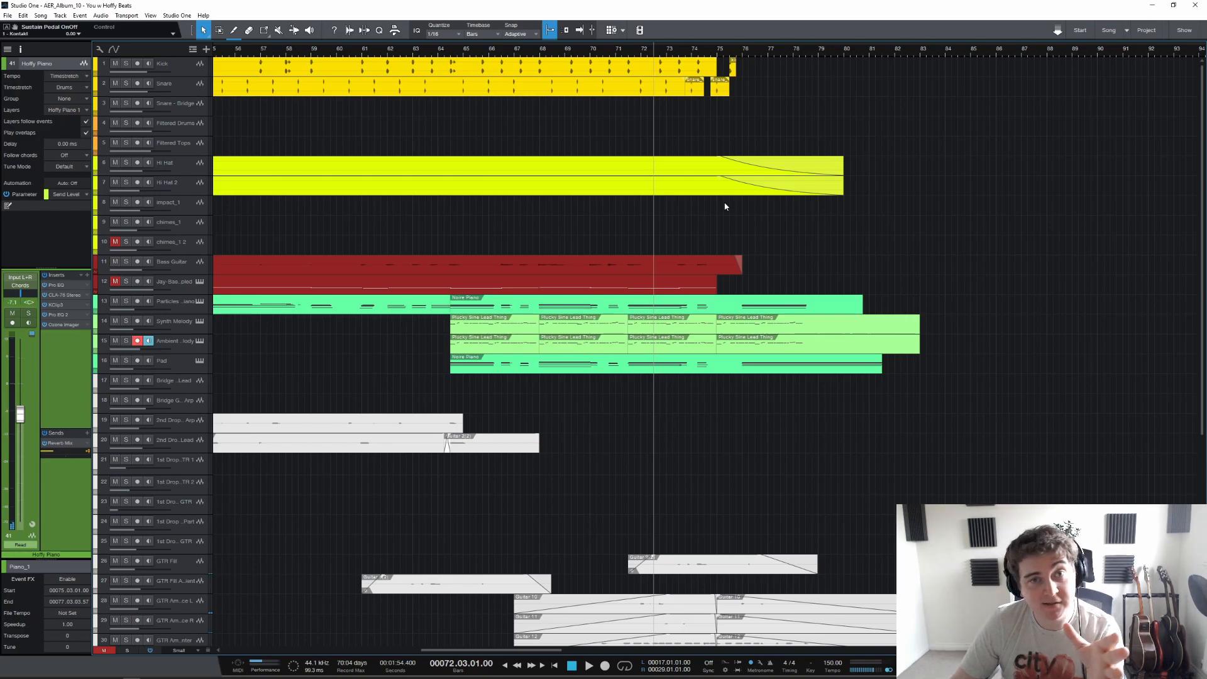
{"action": "scroll", "coordinate": [702, 333], "scroll_direction": "down", "scroll_amount": 1}
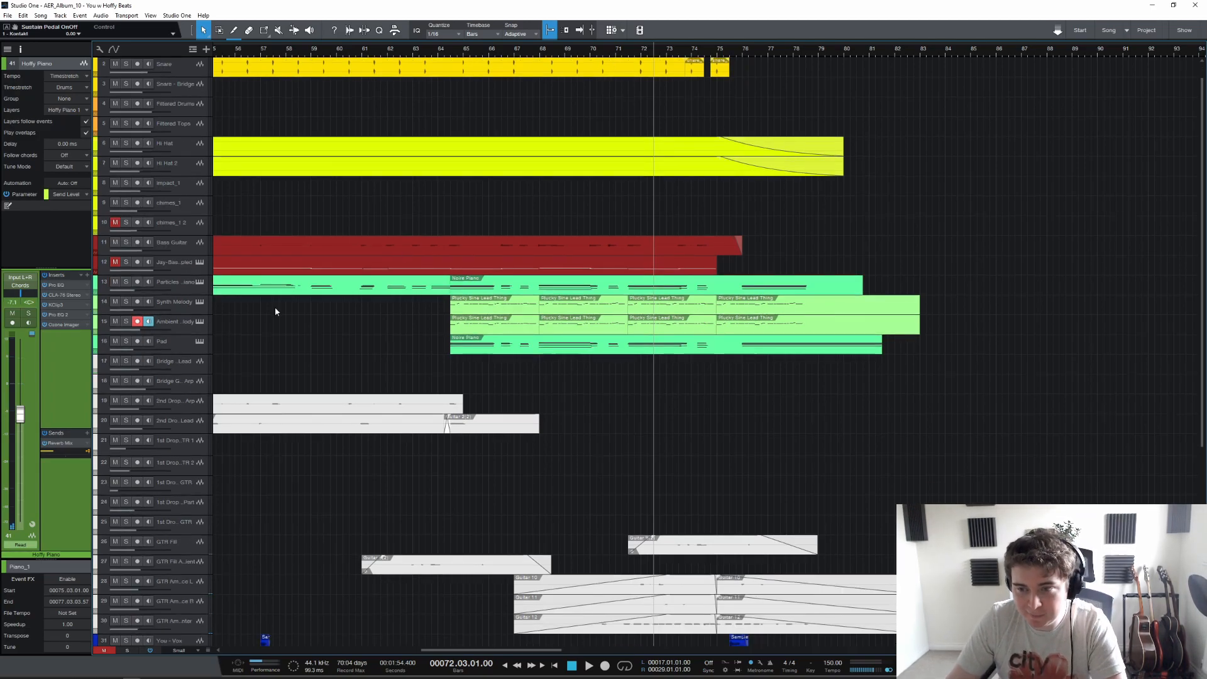
{"action": "left_click", "coordinate": [453, 49]}
{"action": "left_click", "coordinate": [174, 341]}
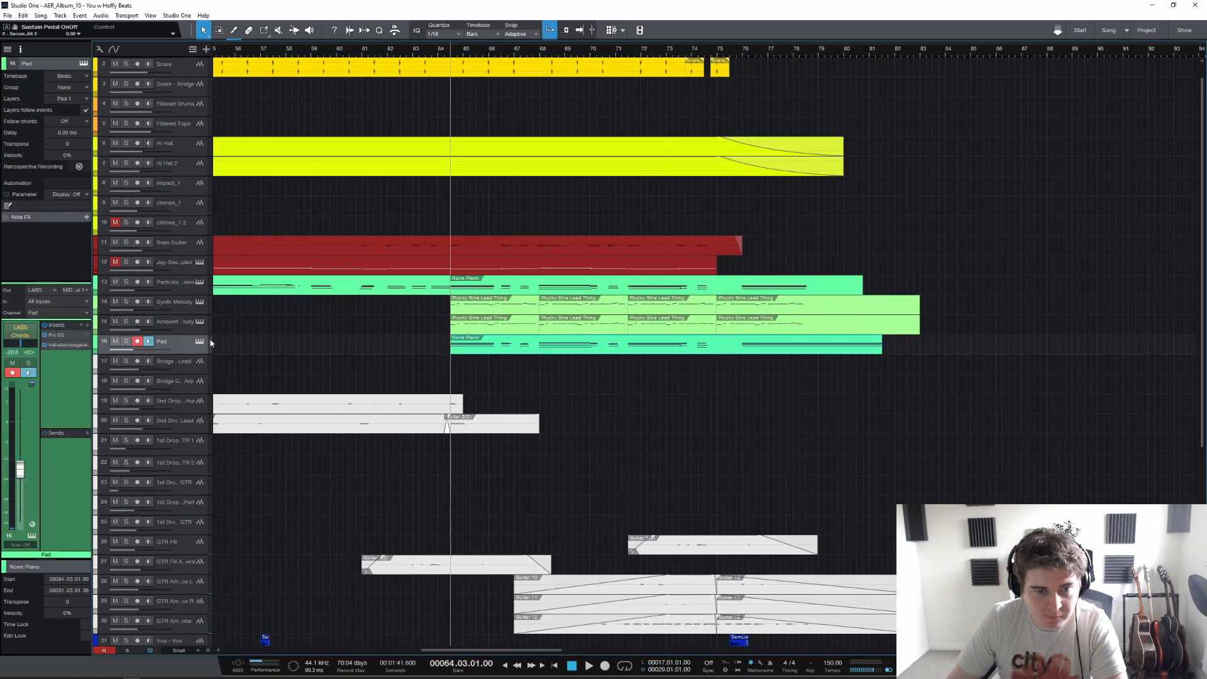
{"action": "left_click", "coordinate": [200, 342]}
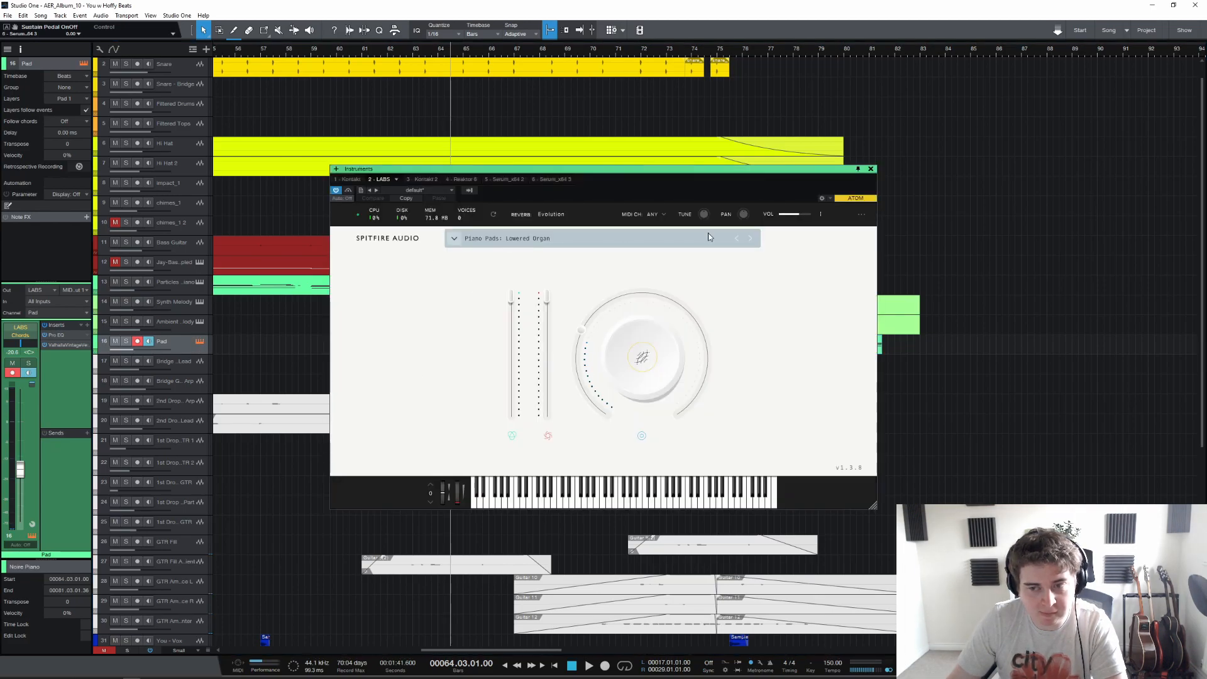
{"action": "left_click", "coordinate": [871, 170]}
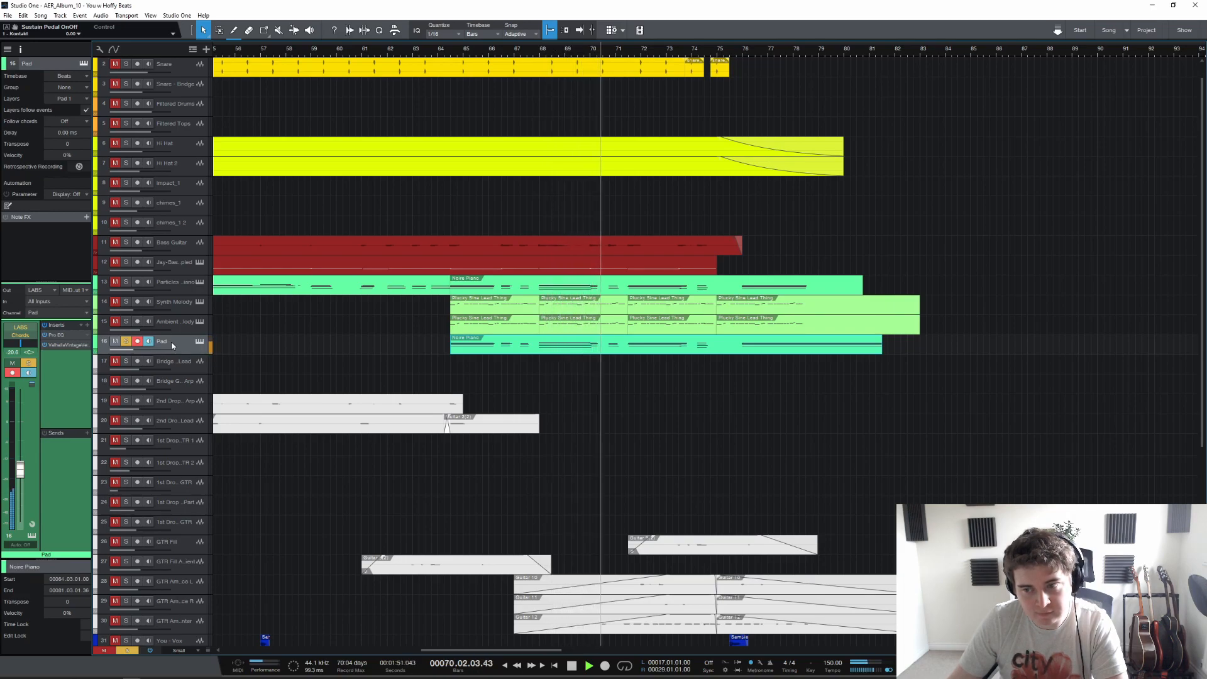
Step: Finish auditioning the Pad track in solo, clear its solo, and bring the lower tracks of the whole arrangement into view
{"action": "key", "text": "space"}
{"action": "scroll", "coordinate": [571, 41], "scroll_direction": "down", "scroll_amount": 5}
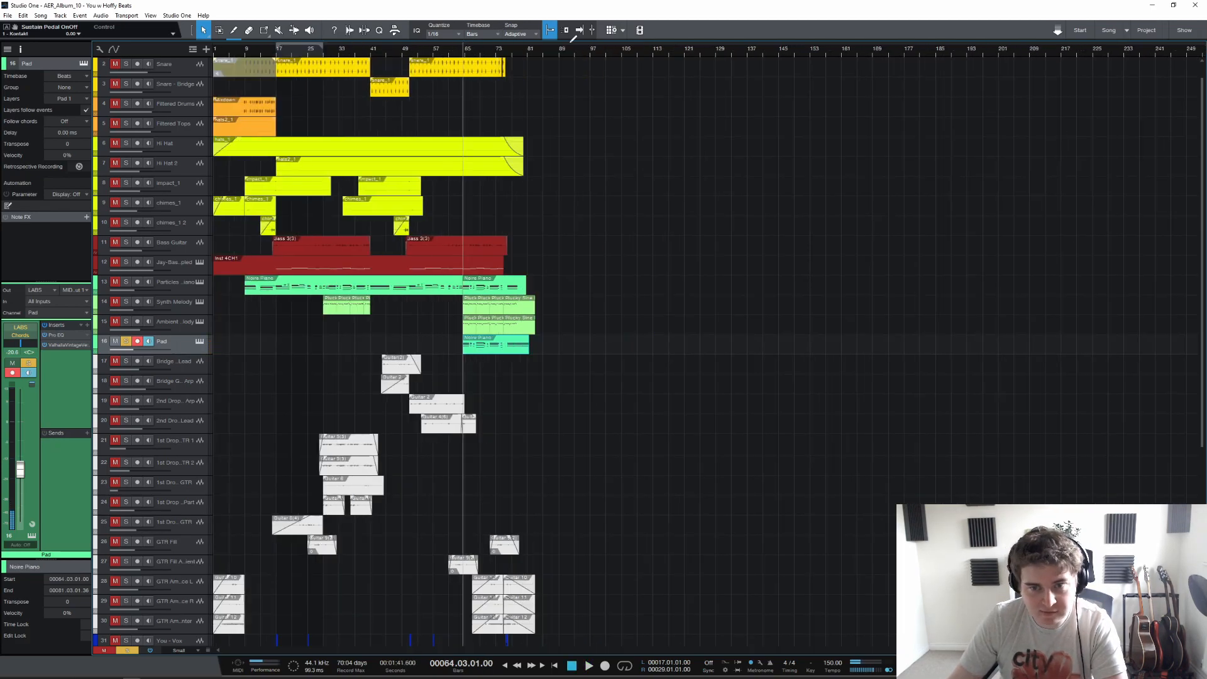
{"action": "left_click", "coordinate": [126, 340]}
{"action": "scroll", "coordinate": [273, 382], "scroll_direction": "down", "scroll_amount": 8}
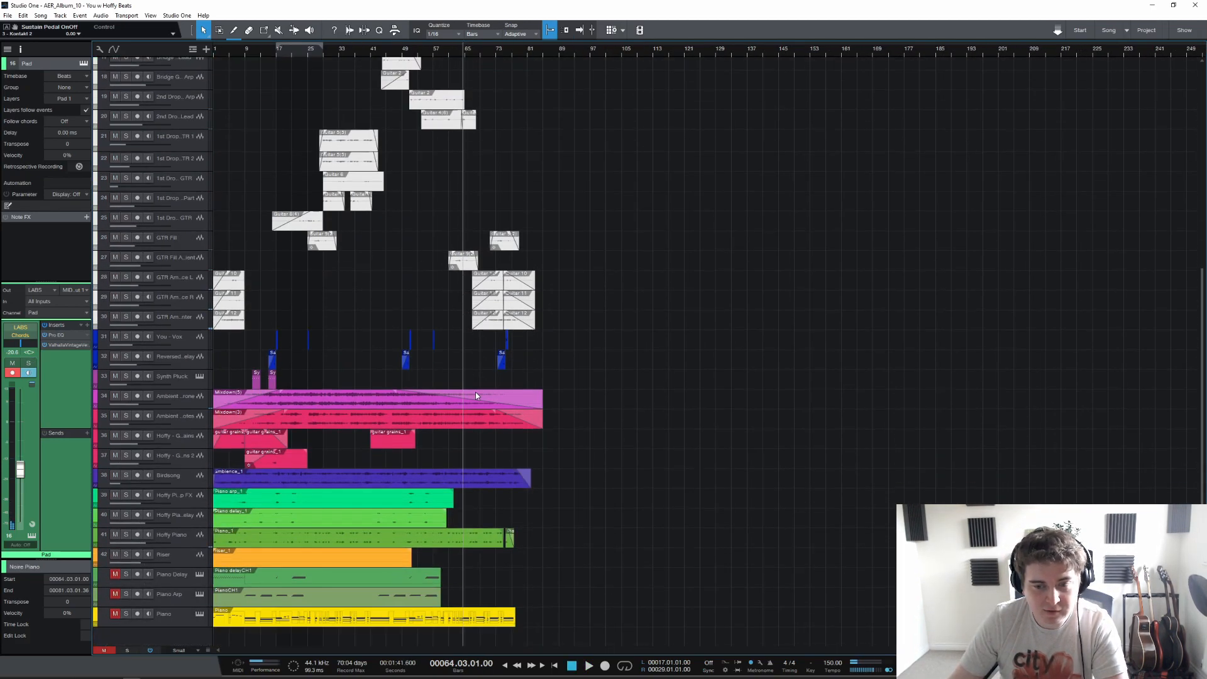